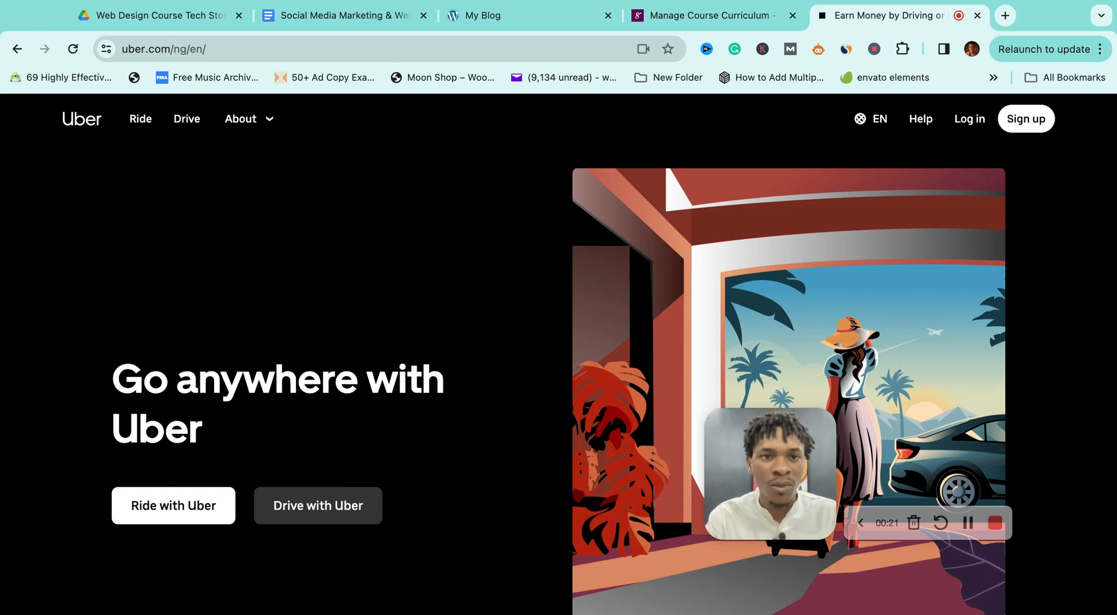
Examine the Uber homepage from the hero down to the app download section and back.
{"action": "scroll", "coordinate": [559, 354], "scroll_direction": "down", "scroll_amount": 5}
{"action": "scroll", "coordinate": [558, 354], "scroll_direction": "up", "scroll_amount": 5}
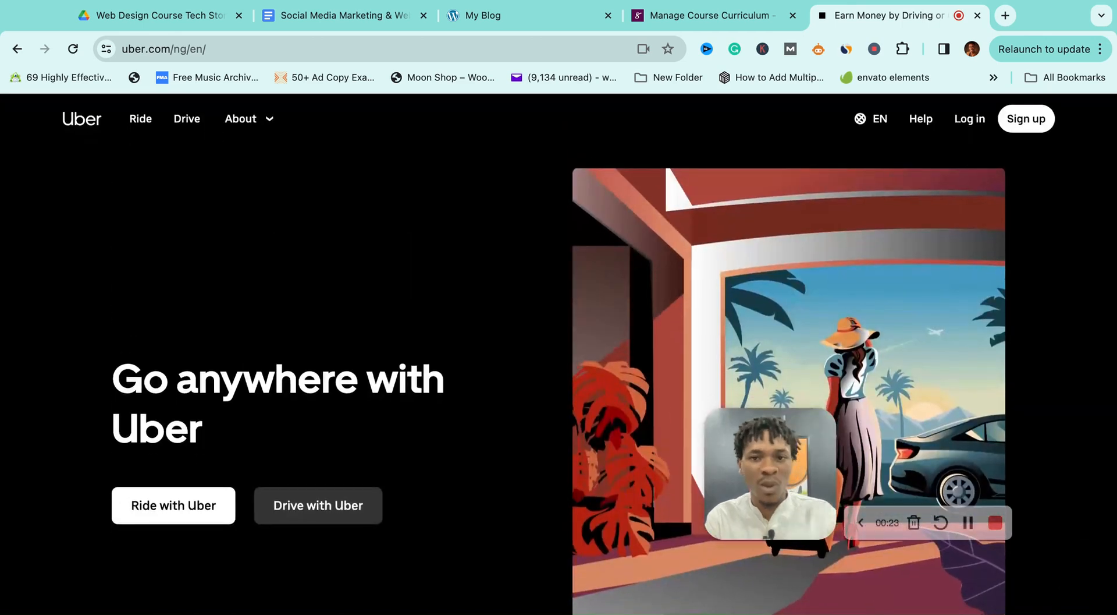
{"action": "left_click_drag", "start_coordinate": [777, 482], "coordinate": [534, 573]}
{"action": "left_click", "coordinate": [558, 586]}
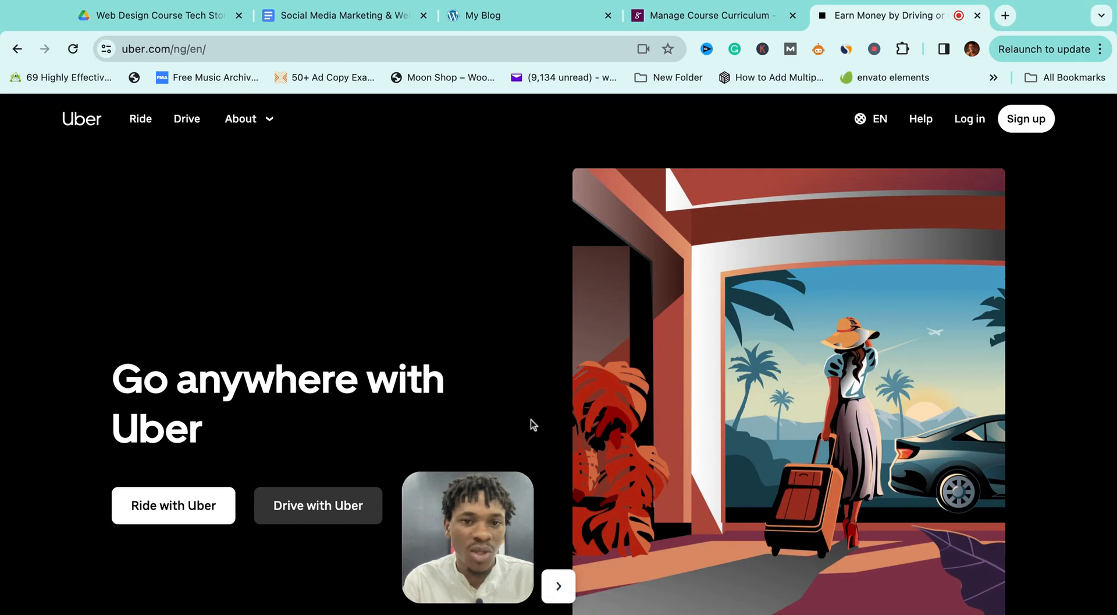
{"action": "scroll", "coordinate": [531, 422], "scroll_direction": "down", "scroll_amount": 1}
{"action": "scroll", "coordinate": [531, 419], "scroll_direction": "down", "scroll_amount": 15}
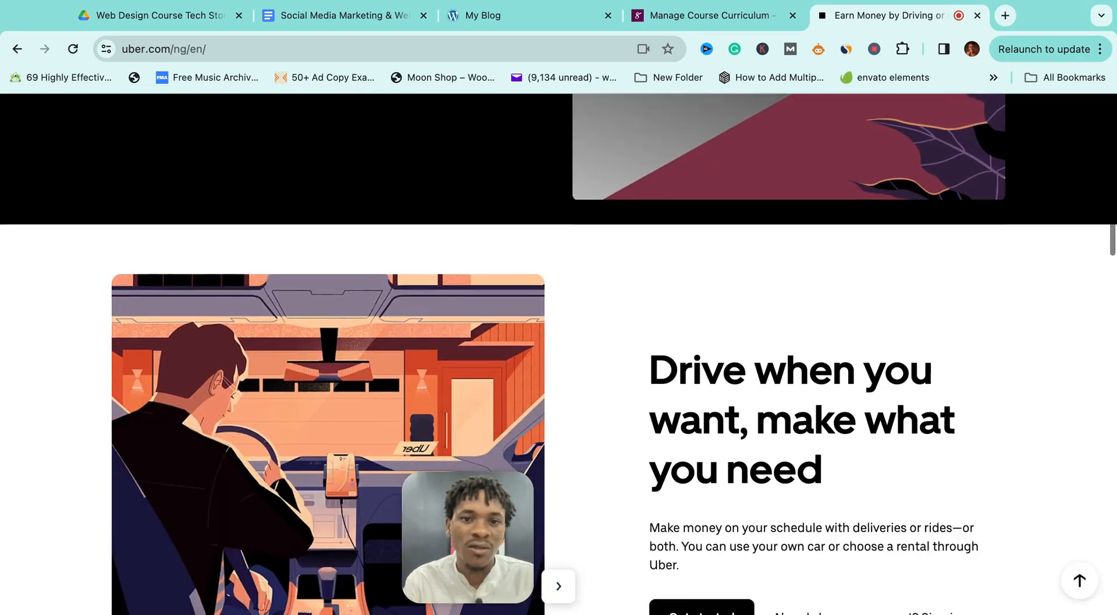
{"action": "scroll", "coordinate": [559, 353], "scroll_direction": "down", "scroll_amount": 12}
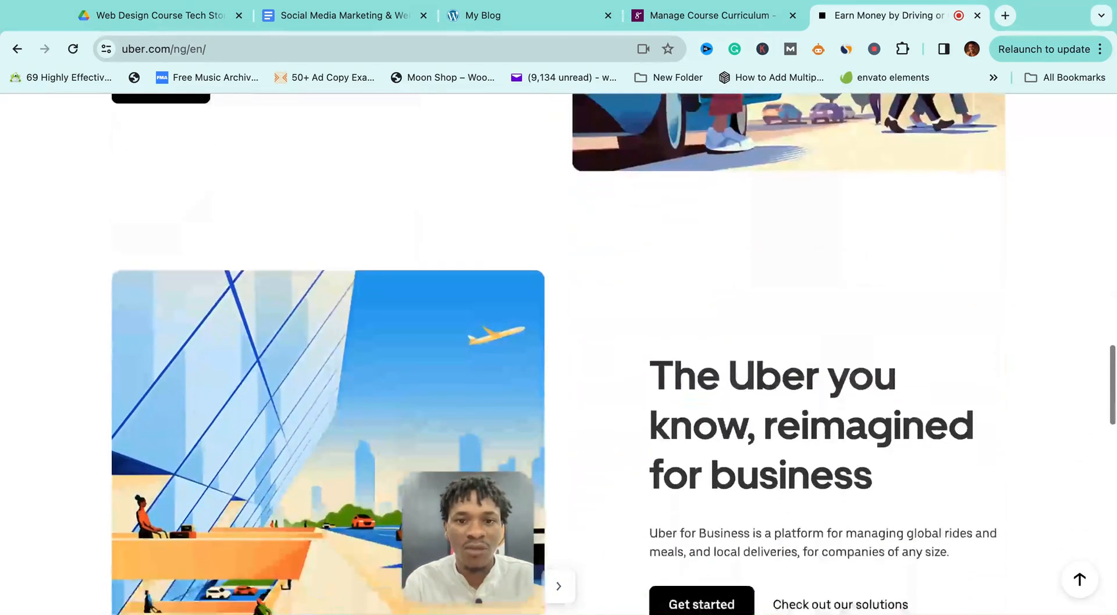
{"action": "scroll", "coordinate": [562, 416], "scroll_direction": "down", "scroll_amount": 5}
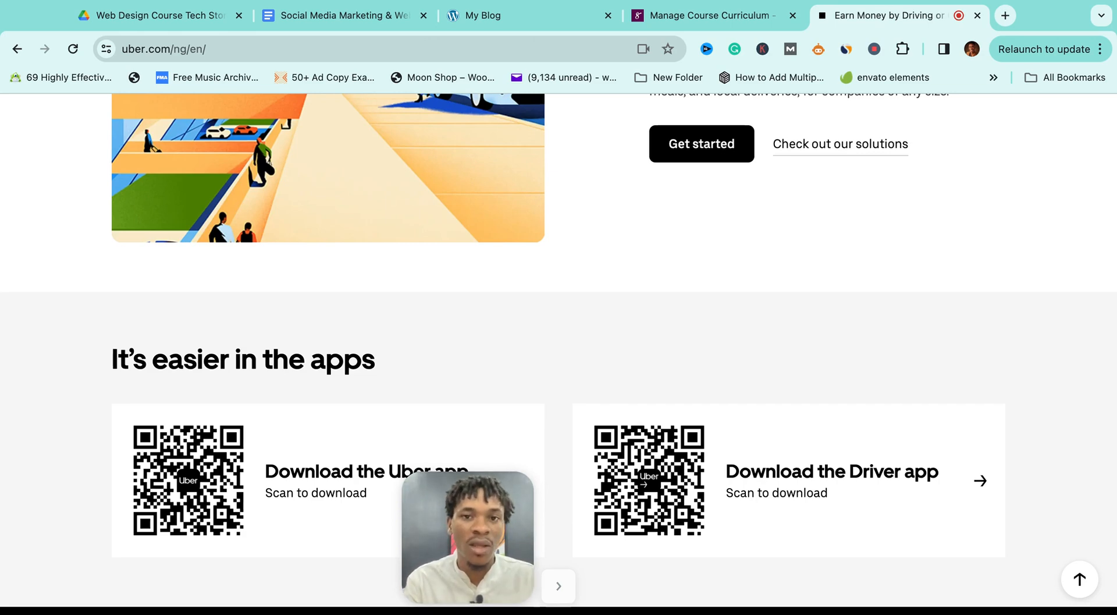
{"action": "scroll", "coordinate": [559, 354], "scroll_direction": "up", "scroll_amount": 9}
{"action": "scroll", "coordinate": [559, 354], "scroll_direction": "up", "scroll_amount": 8}
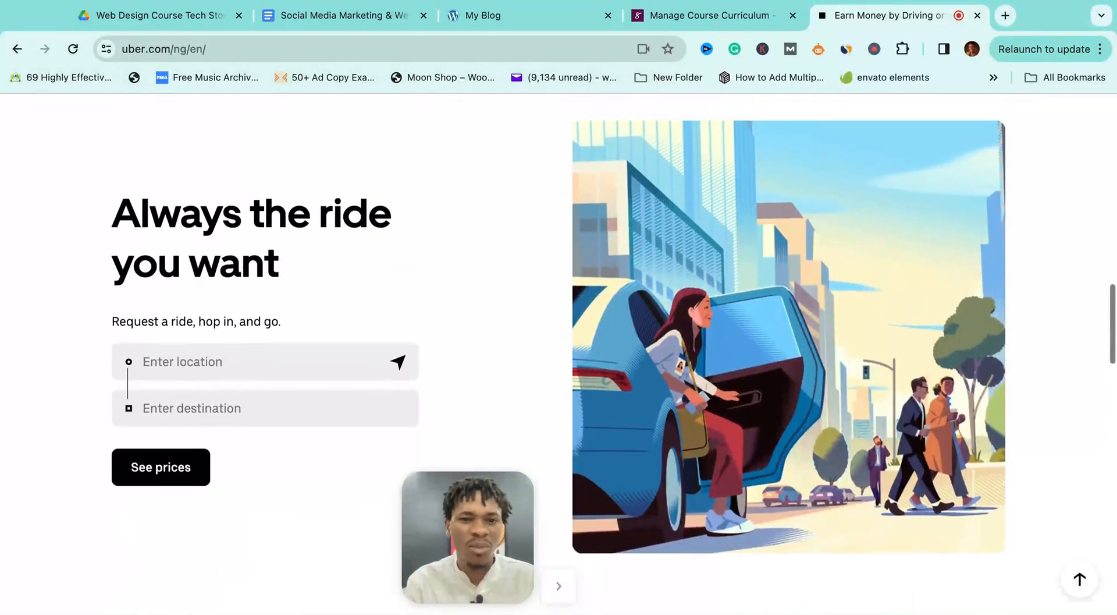
{"action": "scroll", "coordinate": [559, 354], "scroll_direction": "up", "scroll_amount": 10}
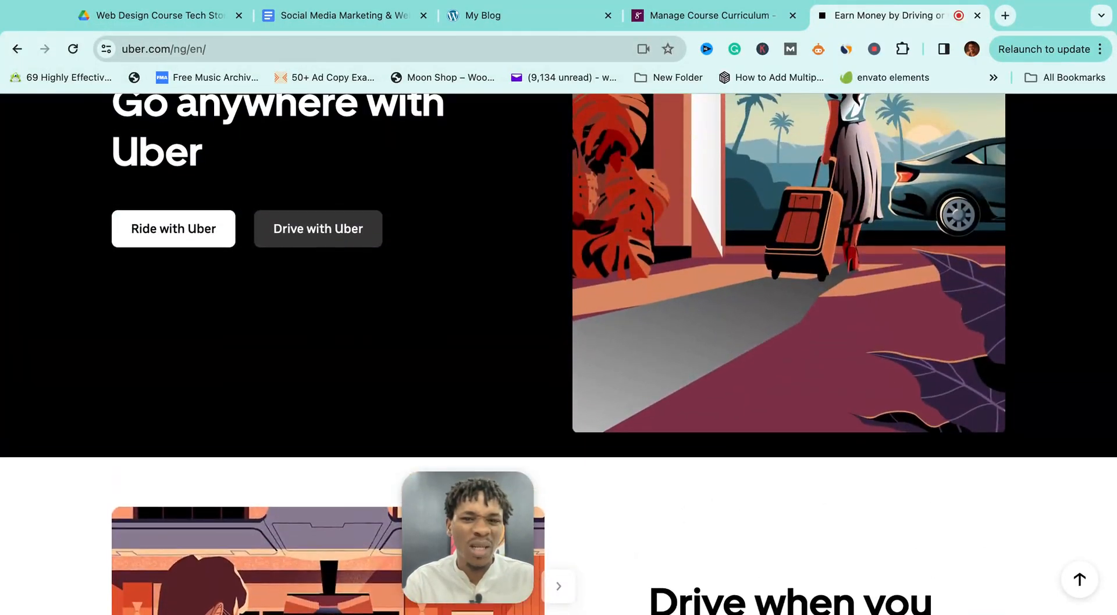
{"action": "scroll", "coordinate": [558, 354], "scroll_direction": "up", "scroll_amount": 3}
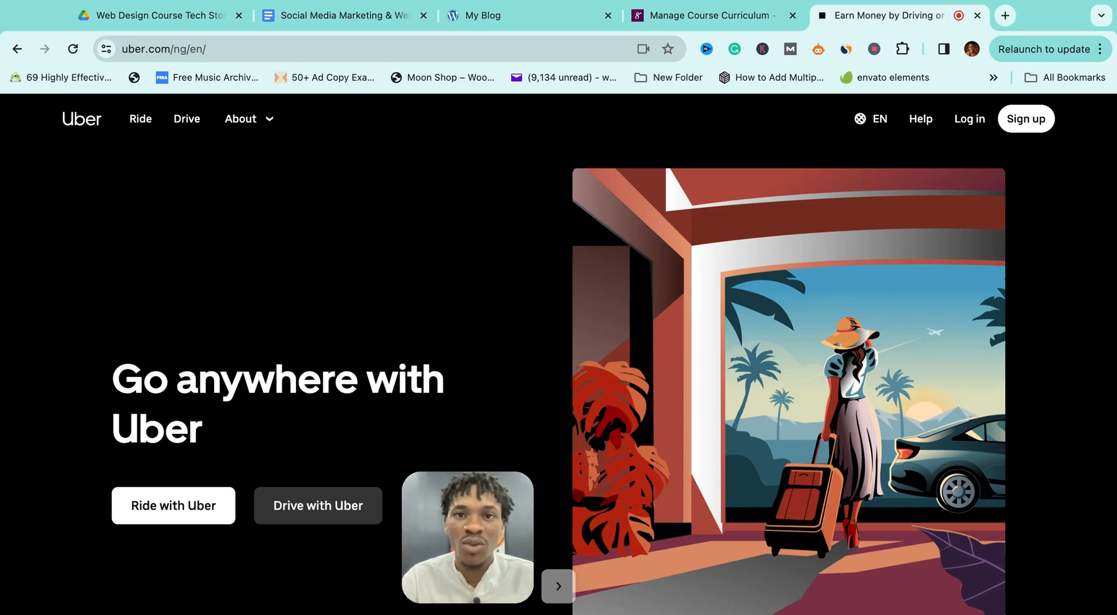
Switch to the My Blog site and open its WordPress dashboard.
{"action": "left_click", "coordinate": [527, 15]}
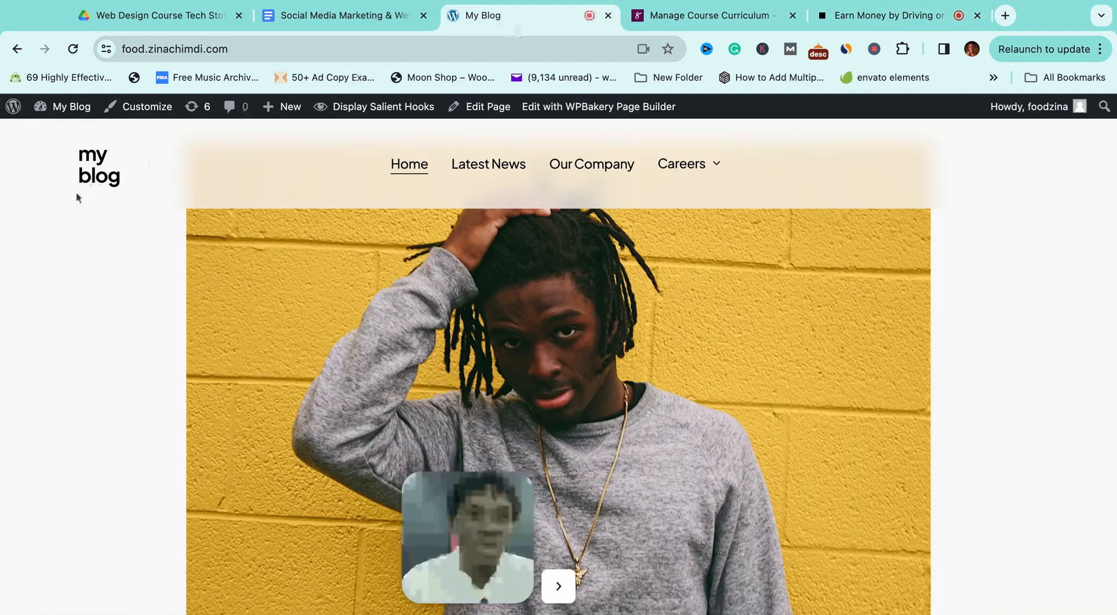
{"action": "mouse_move", "coordinate": [63, 108]}
{"action": "left_click", "coordinate": [60, 130]}
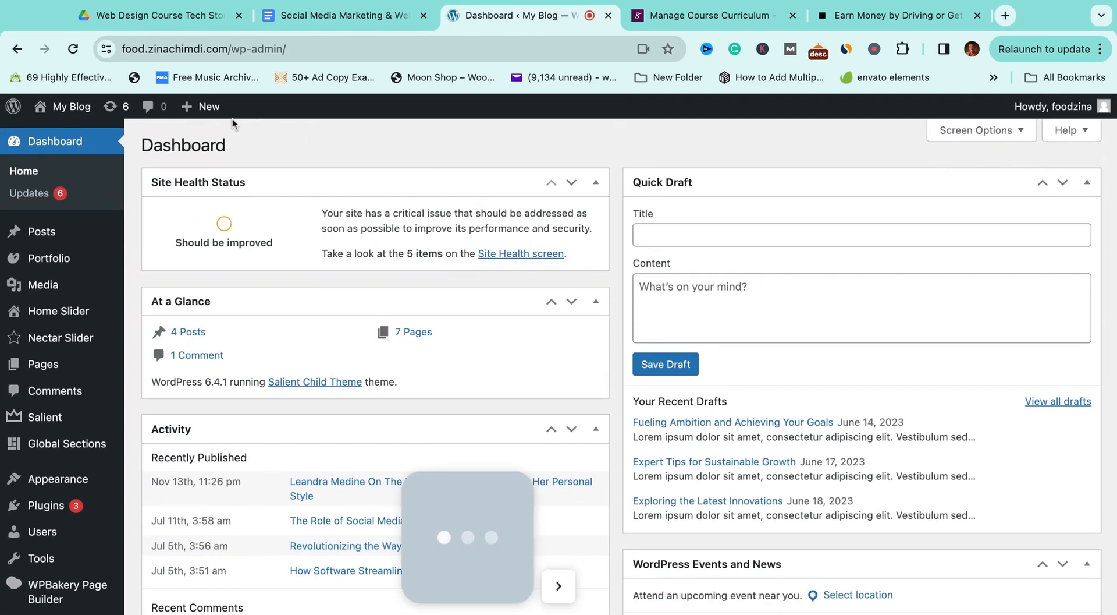
{"action": "mouse_move", "coordinate": [221, 110]}
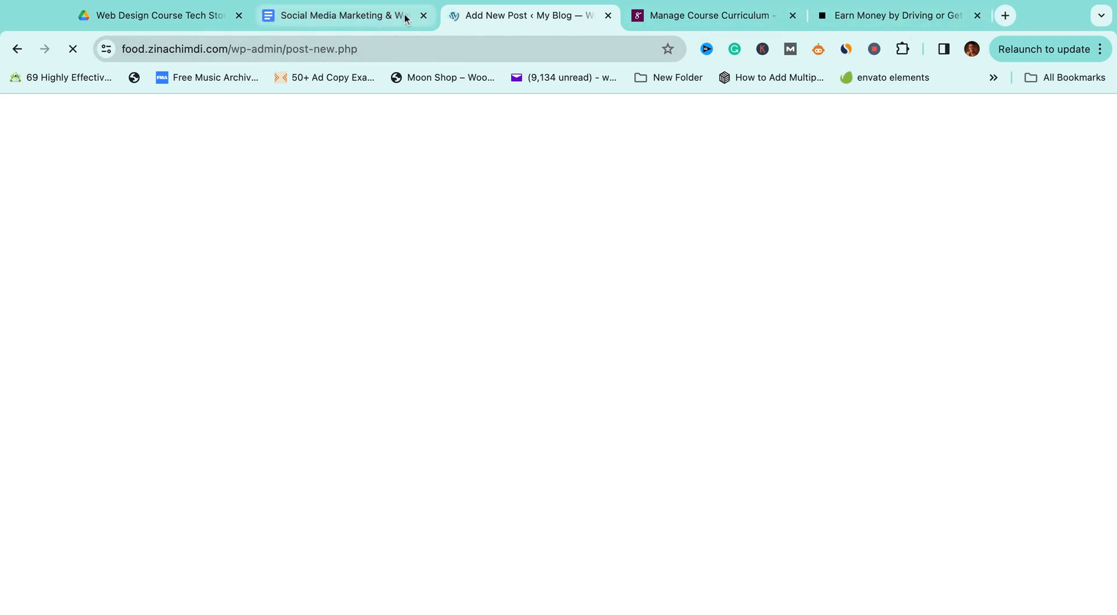
{"action": "left_click", "coordinate": [713, 17]}
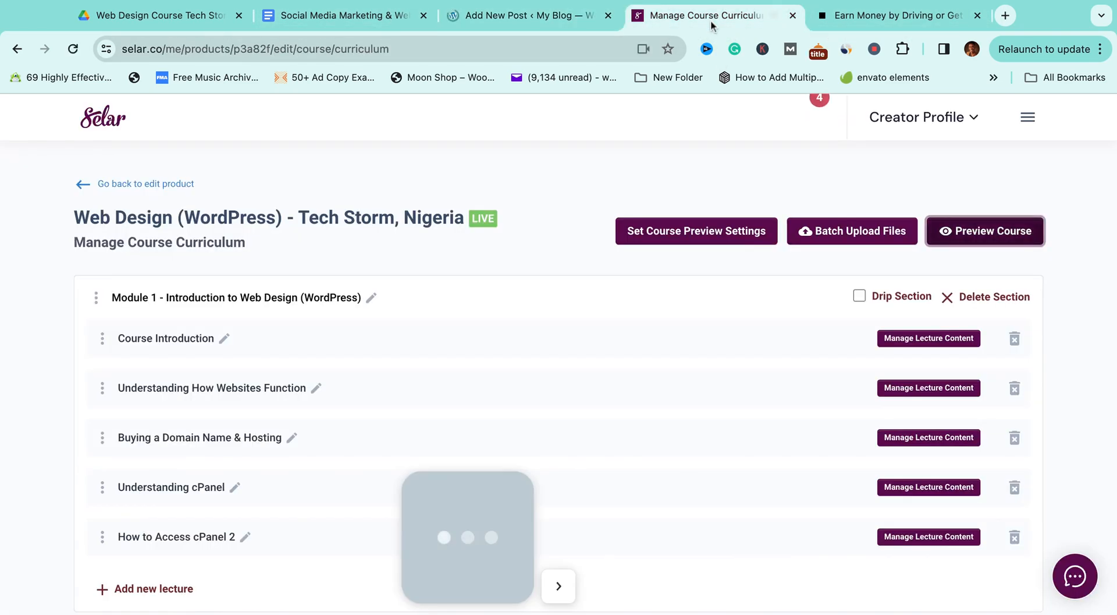
{"action": "left_click", "coordinate": [556, 587]}
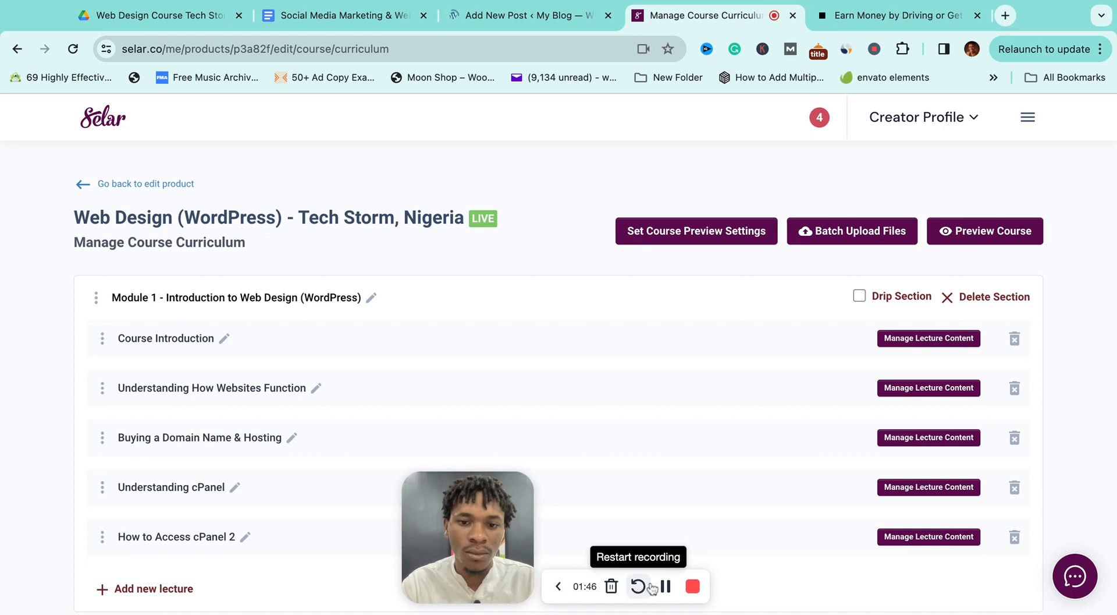
{"action": "key", "text": "ctrl+shift+Tab"}
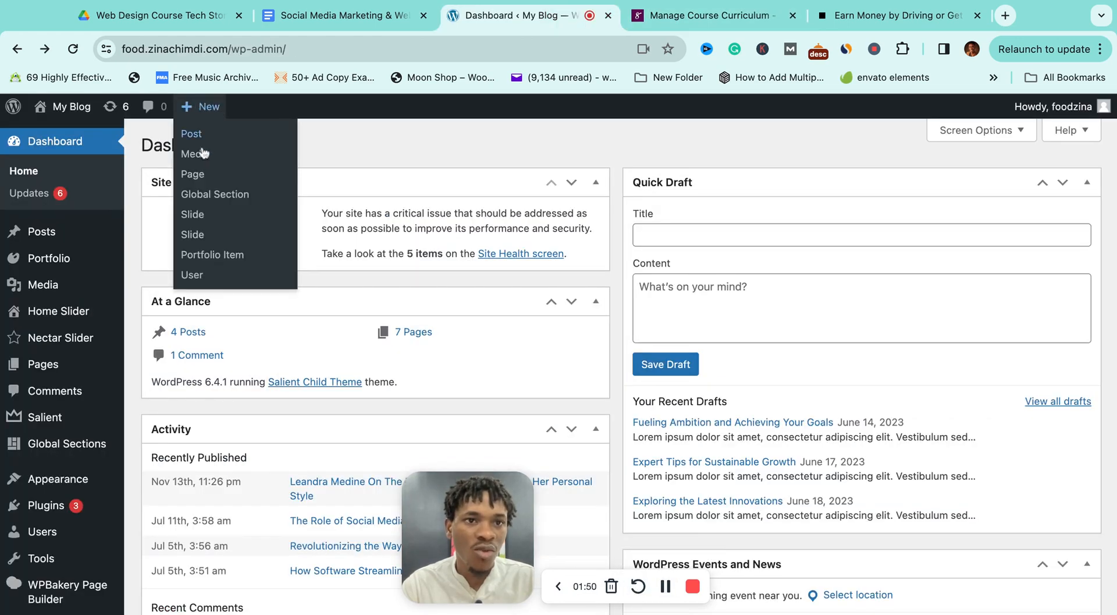
Create a new page in WordPress and open it with WPBakery Page Builder.
{"action": "left_click", "coordinate": [200, 176]}
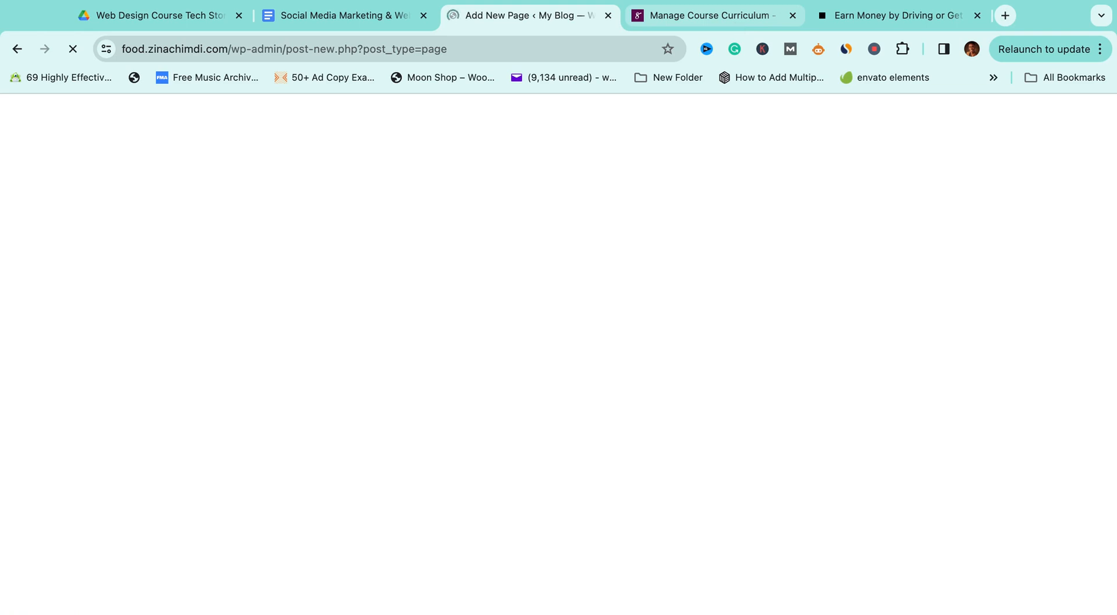
{"action": "left_click", "coordinate": [707, 22]}
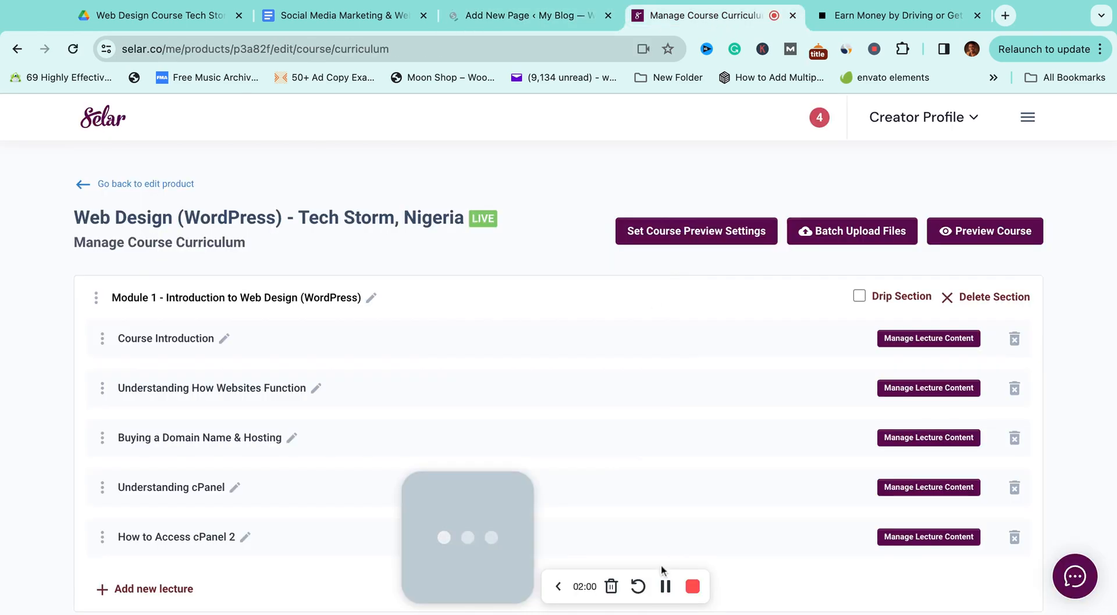
{"action": "left_click", "coordinate": [665, 588]}
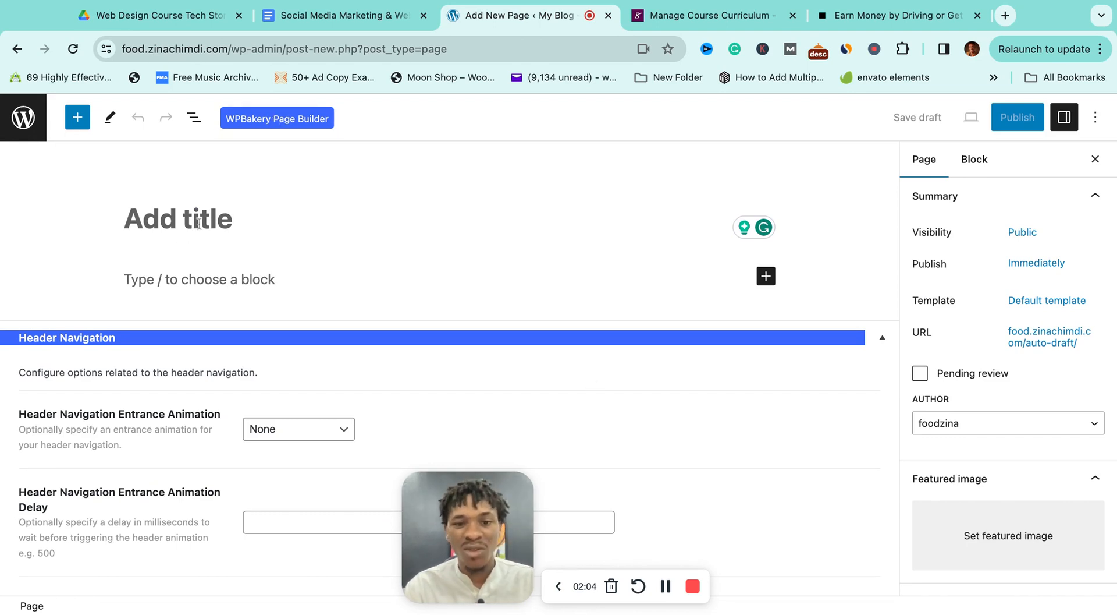
{"action": "left_click", "coordinate": [259, 128]}
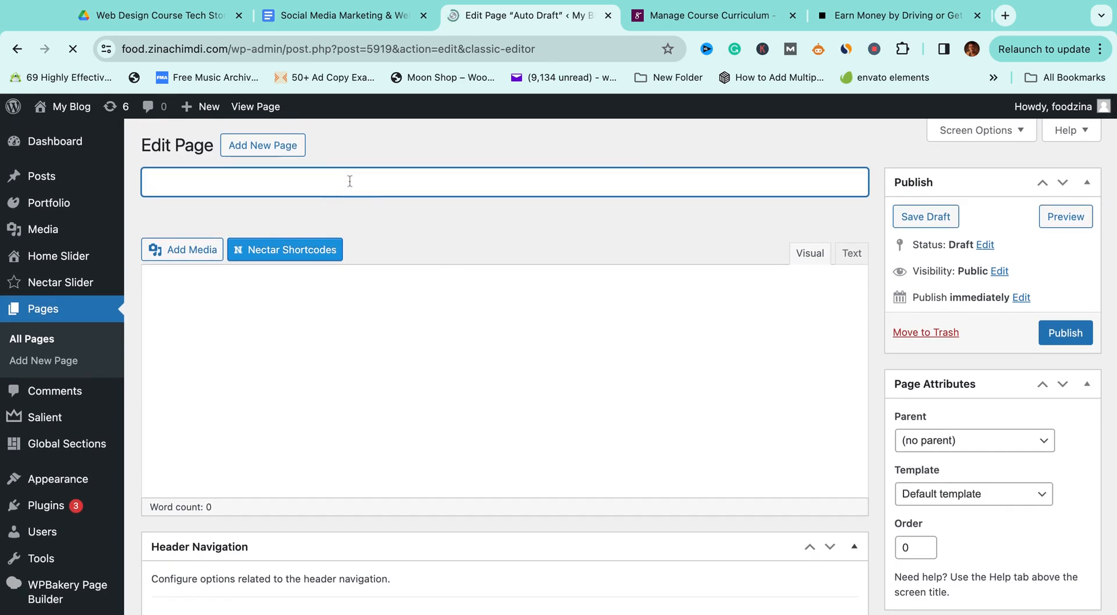
Title the page "Uber Sample" and switch it to the WPBakery backend editor.
{"action": "type", "text": "Uber P"}
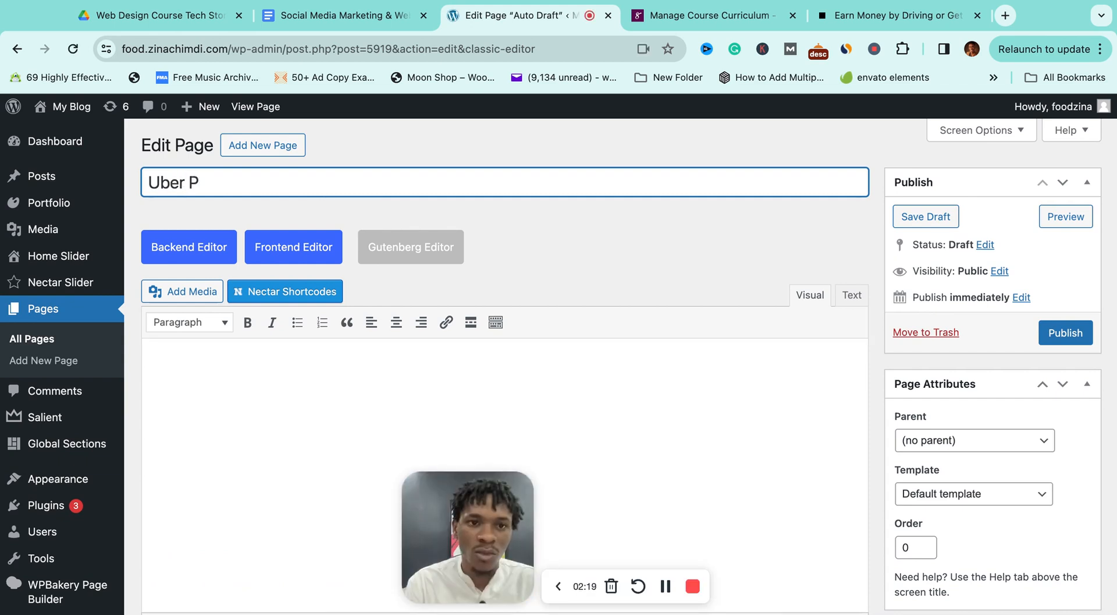
{"action": "key", "text": "BackSpace"}
{"action": "type", "text": "Sample"}
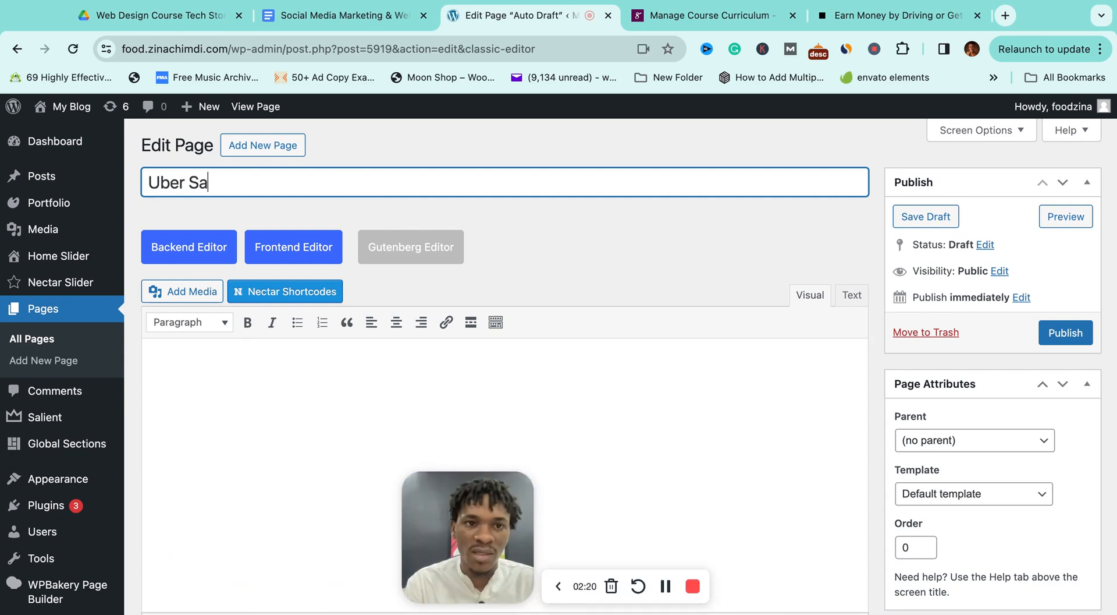
{"action": "left_click", "coordinate": [196, 251]}
{"action": "scroll", "coordinate": [349, 253], "scroll_direction": "down", "scroll_amount": 5}
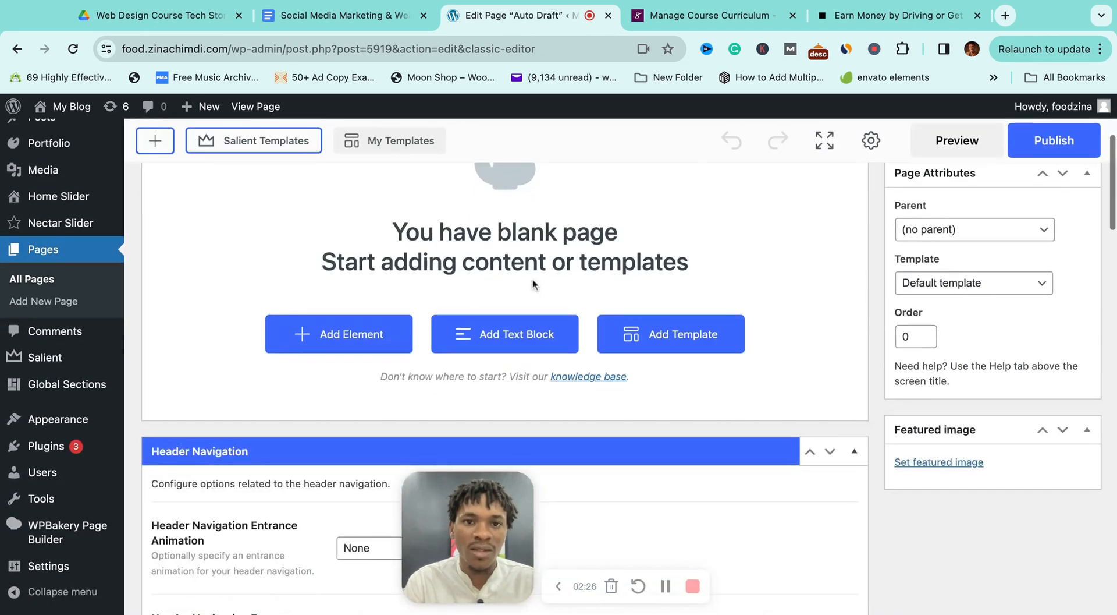
{"action": "scroll", "coordinate": [532, 278], "scroll_direction": "up", "scroll_amount": 3}
{"action": "scroll", "coordinate": [533, 279], "scroll_direction": "down", "scroll_amount": 1}
{"action": "scroll", "coordinate": [532, 278], "scroll_direction": "up", "scroll_amount": 3}
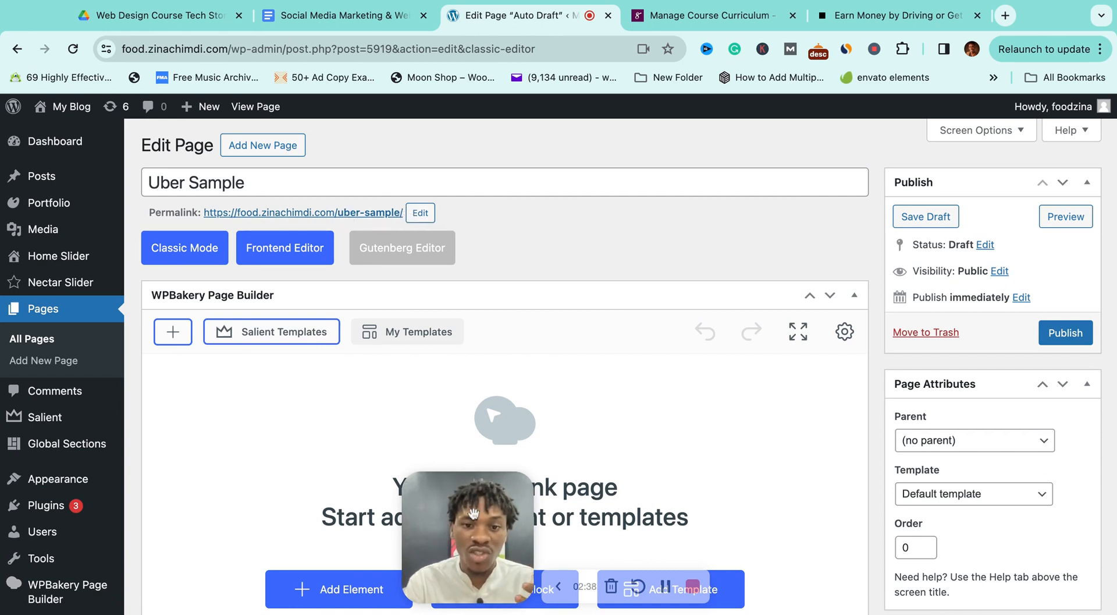
Shorten the Uber Sample page's permalink slug to "uber" and apply it.
{"action": "left_click_drag", "start_coordinate": [477, 531], "coordinate": [235, 521]}
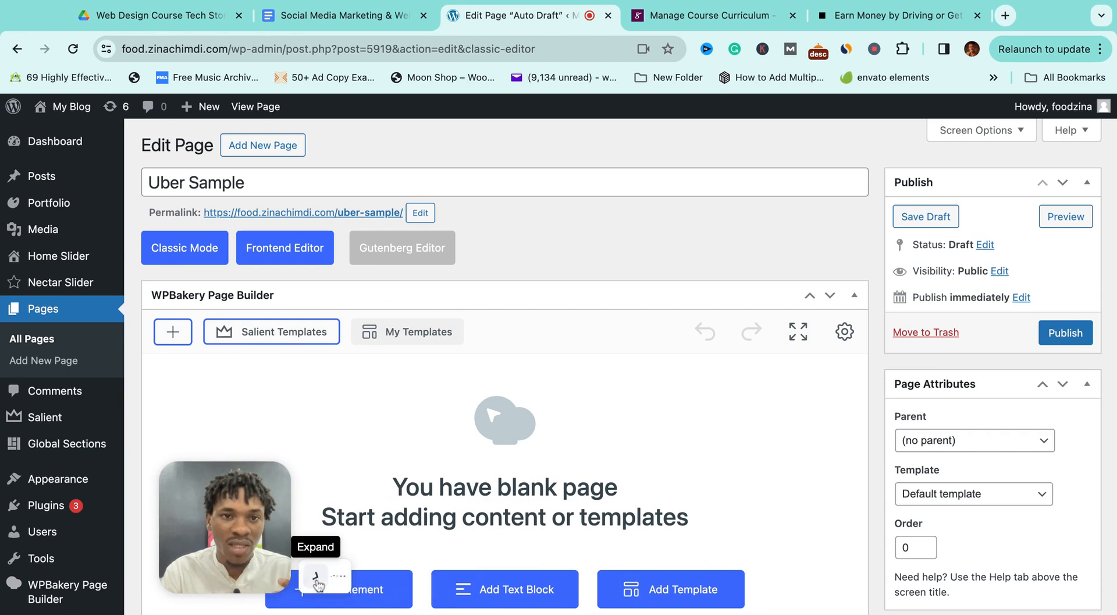
{"action": "left_click", "coordinate": [427, 215]}
{"action": "left_click", "coordinate": [424, 217]}
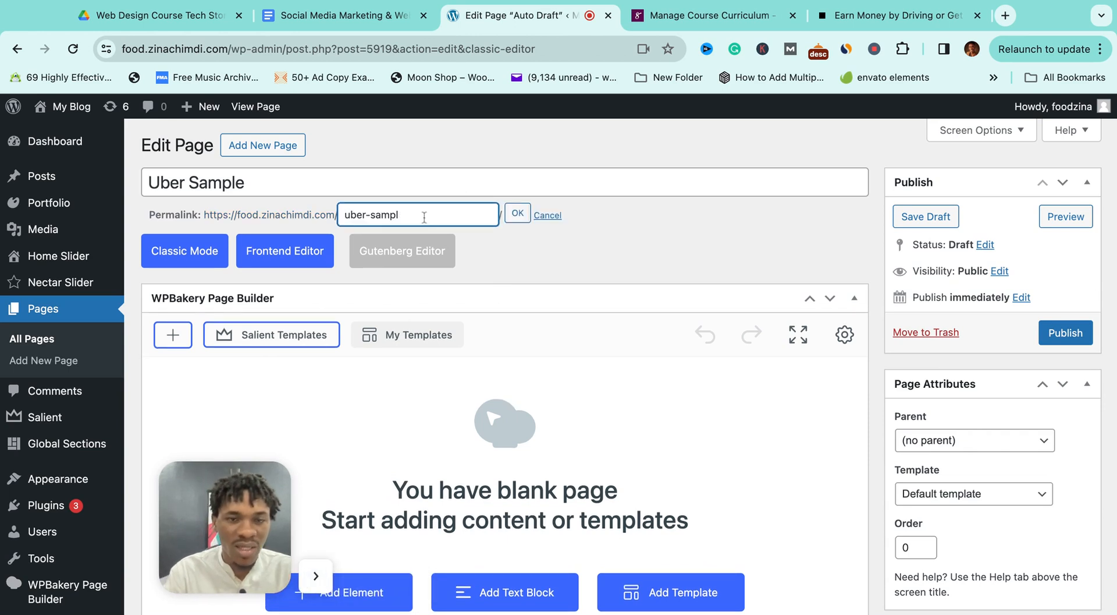
{"action": "key", "text": "BackSpace"}
{"action": "key", "text": "BackSpace"}
{"action": "key", "text": "BackSpace"}
{"action": "key", "text": "BackSpace"}
{"action": "key", "text": "BackSpace"}
{"action": "key", "text": "BackSpace"}
{"action": "left_click", "coordinate": [518, 215]}
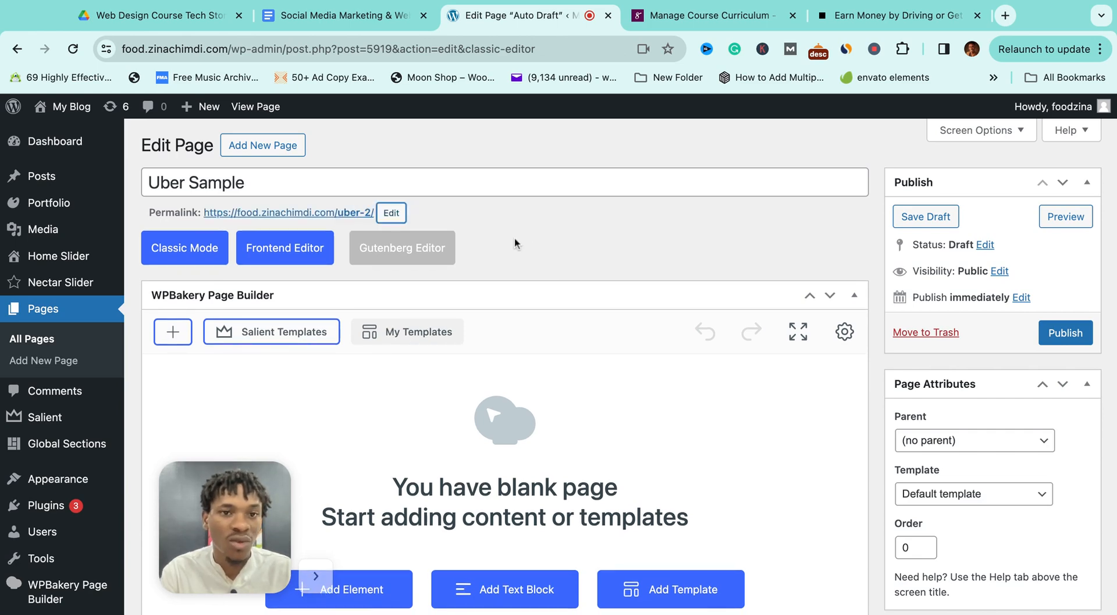
{"action": "scroll", "coordinate": [515, 242], "scroll_direction": "down", "scroll_amount": 1}
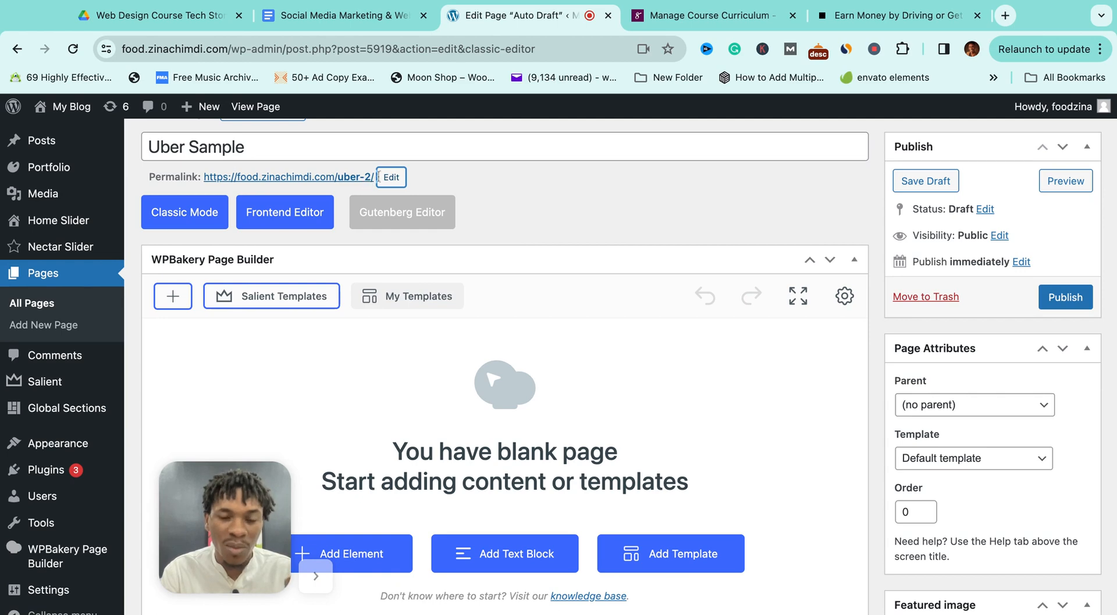
{"action": "scroll", "coordinate": [509, 217], "scroll_direction": "down", "scroll_amount": 4}
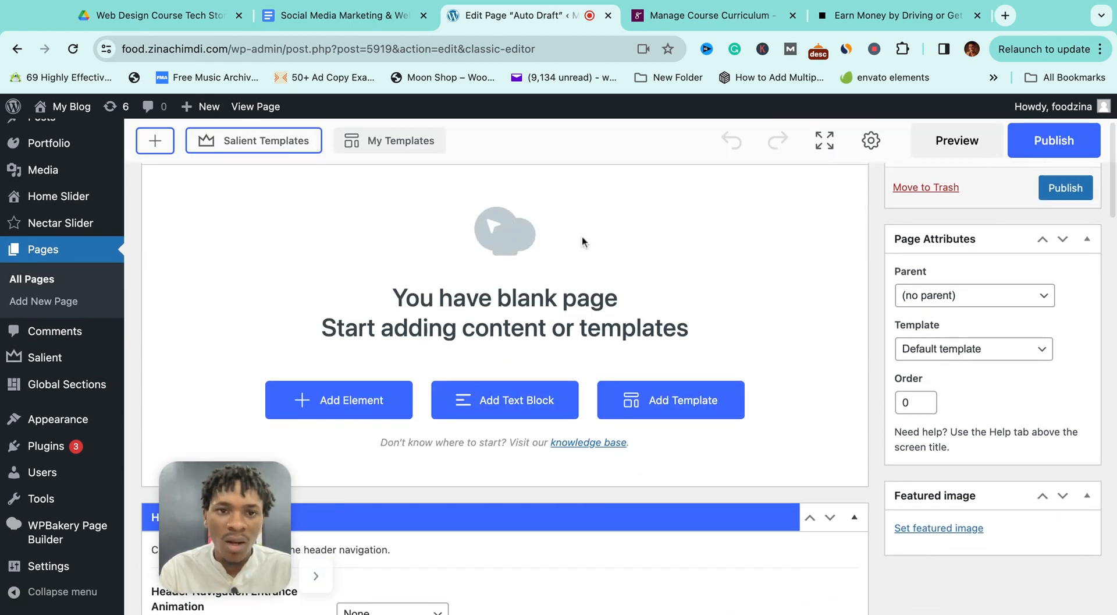
{"action": "scroll", "coordinate": [582, 235], "scroll_direction": "up", "scroll_amount": 2}
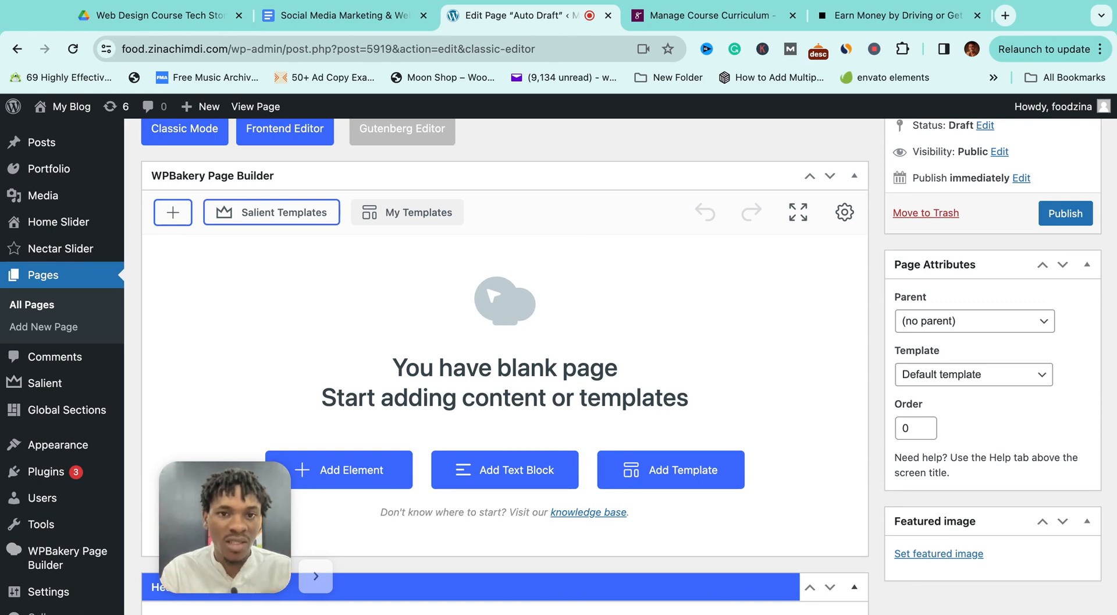
{"action": "scroll", "coordinate": [521, 304], "scroll_direction": "up", "scroll_amount": 1}
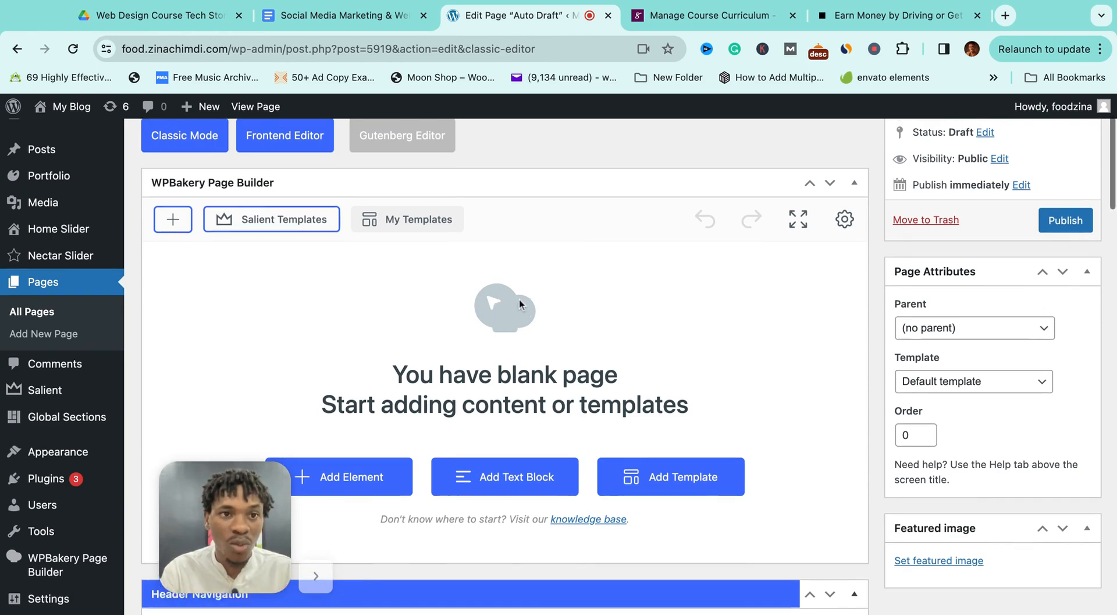
{"action": "scroll", "coordinate": [520, 303], "scroll_direction": "up", "scroll_amount": 1}
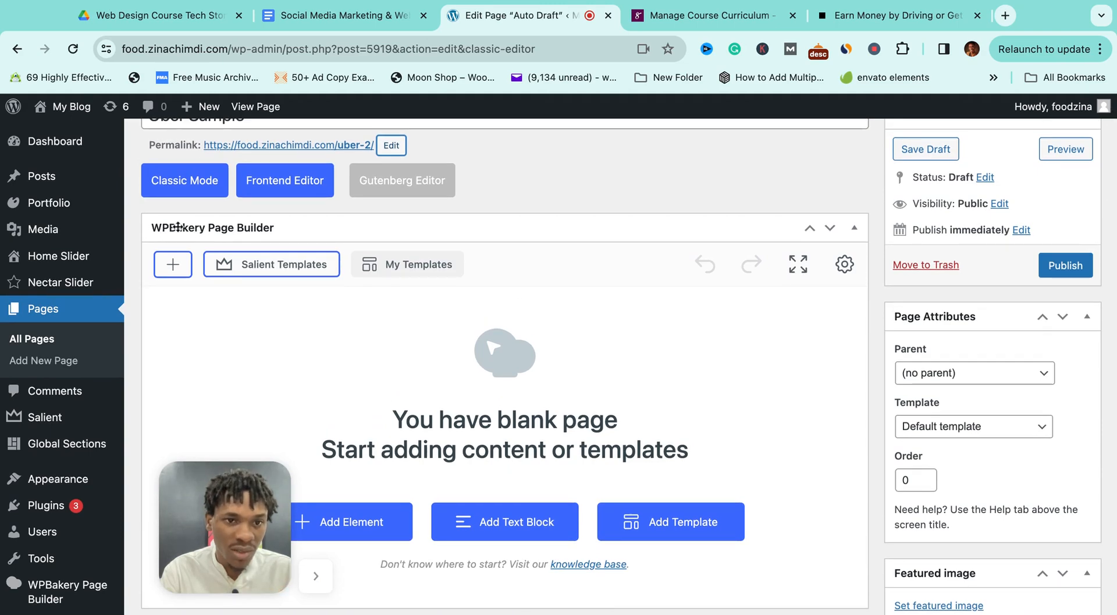
{"action": "scroll", "coordinate": [461, 367], "scroll_direction": "down", "scroll_amount": 3}
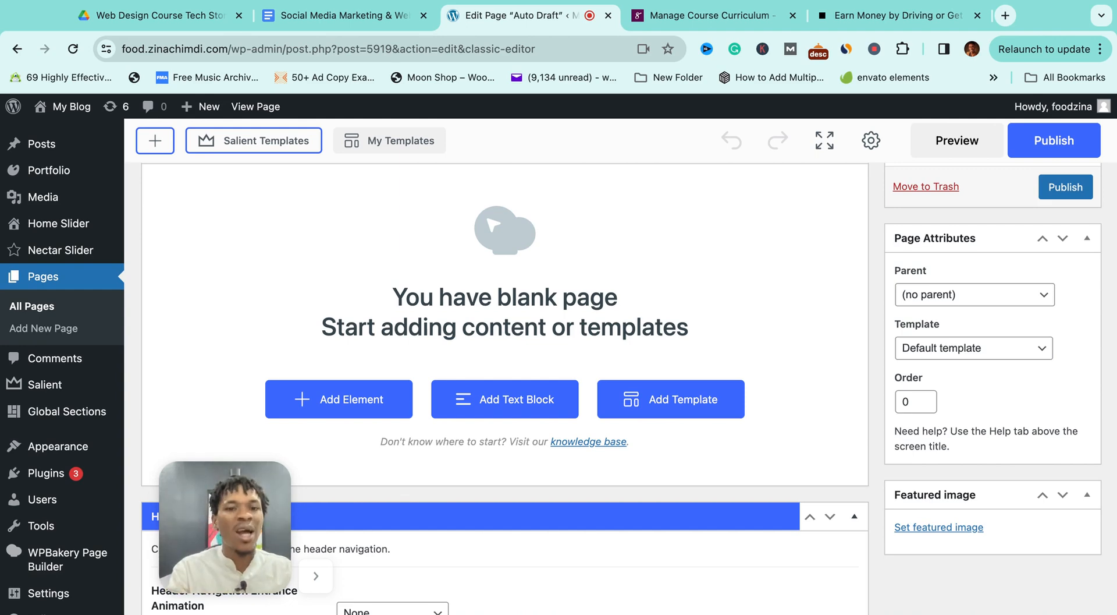
Return to the Uber homepage and examine the hero section's heading, two buttons, illustration and black background.
{"action": "left_click", "coordinate": [868, 14]}
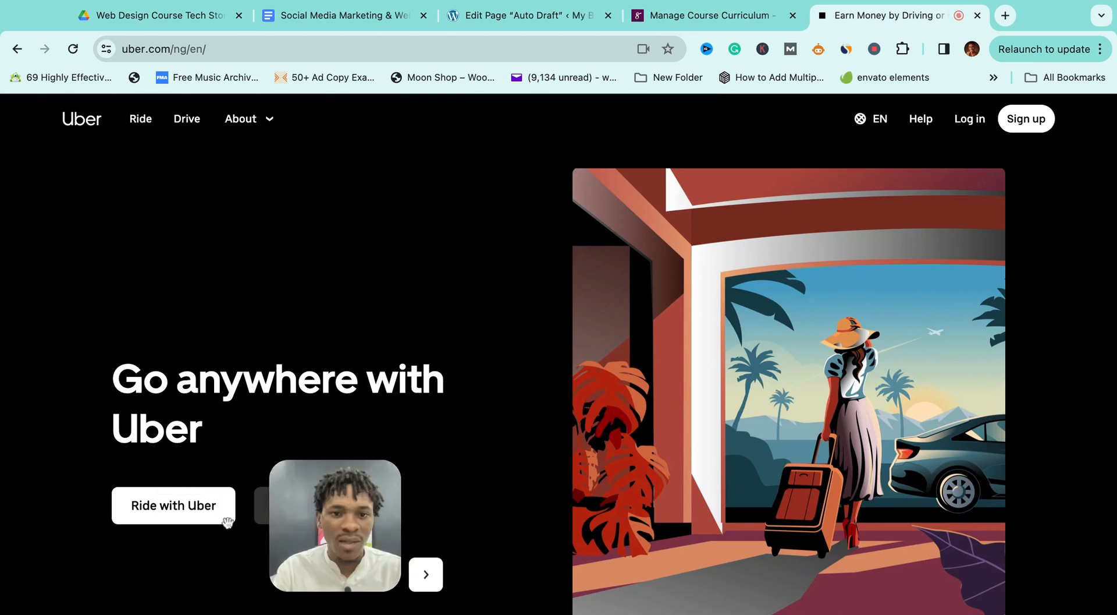
{"action": "scroll", "coordinate": [219, 407], "scroll_direction": "down", "scroll_amount": 1}
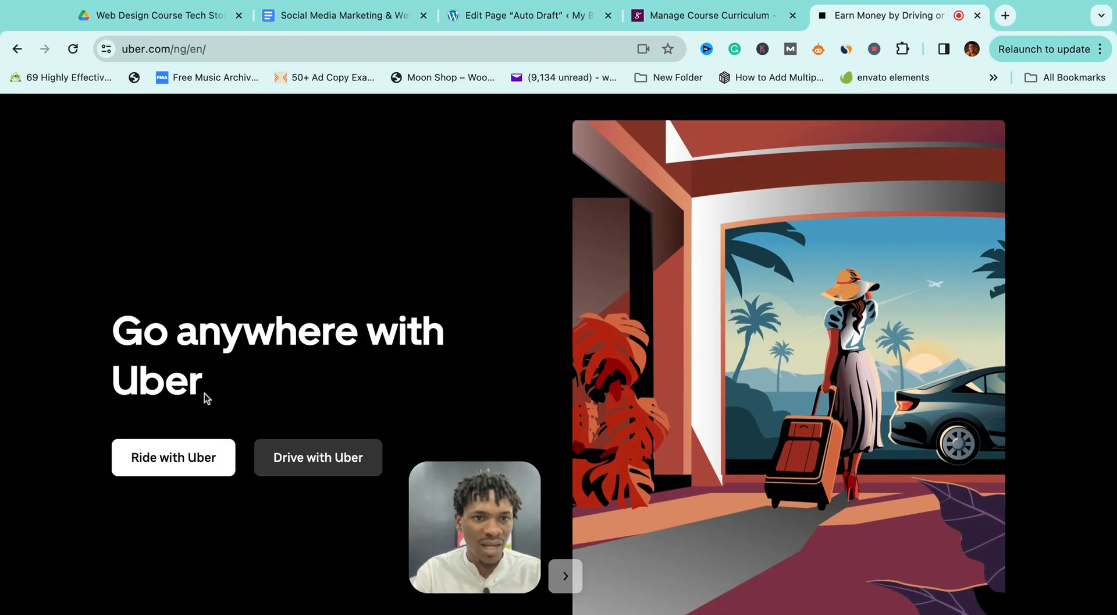
{"action": "scroll", "coordinate": [935, 130], "scroll_direction": "up", "scroll_amount": 1}
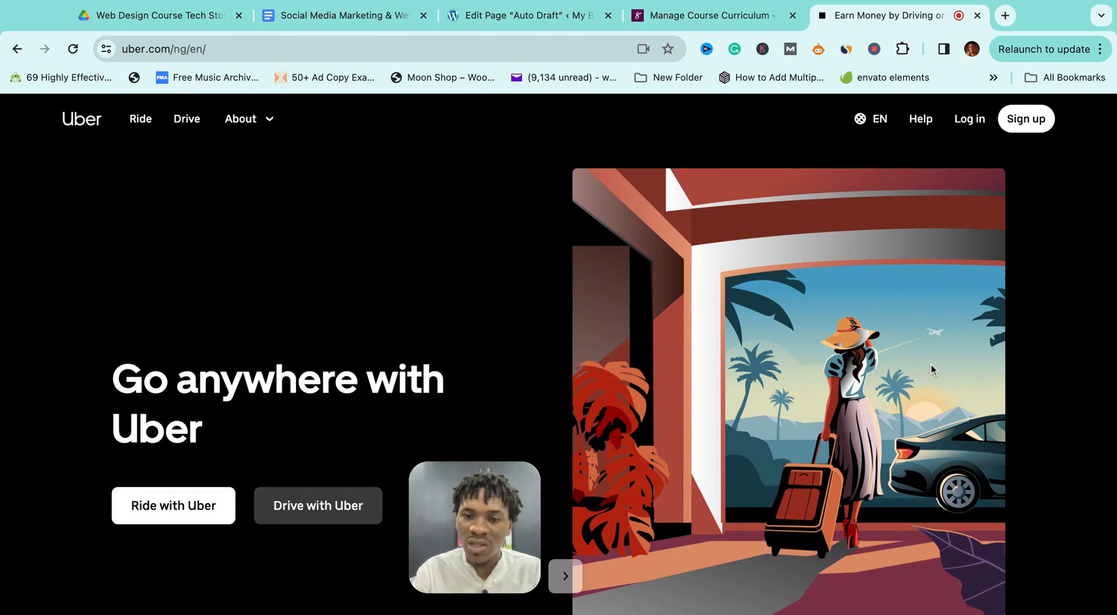
{"action": "scroll", "coordinate": [882, 339], "scroll_direction": "down", "scroll_amount": 3}
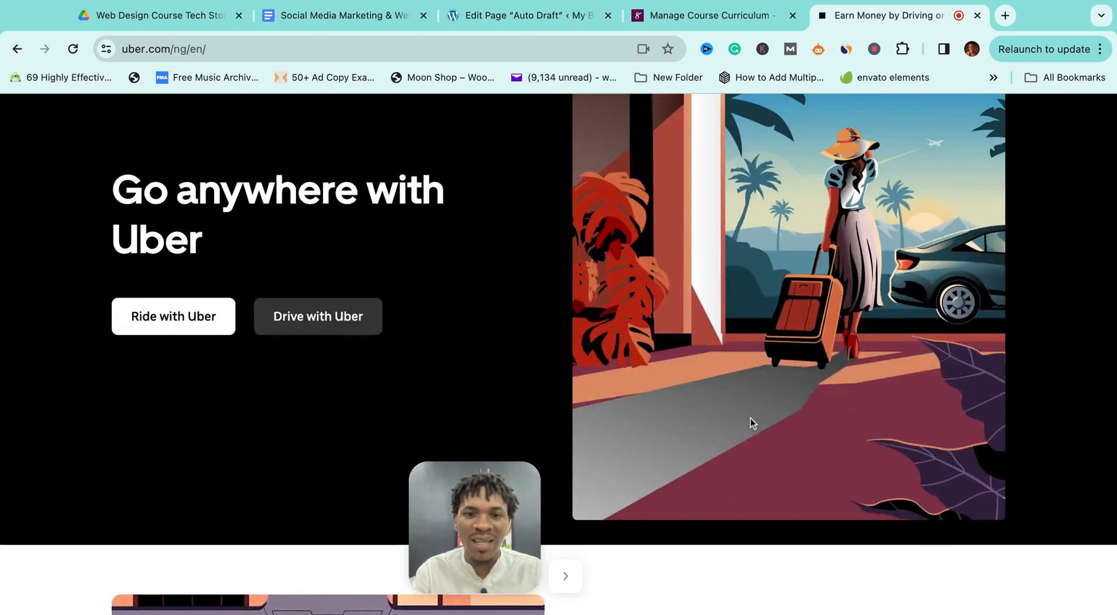
Return to the WordPress page editor and add a row with a wide middle column between two narrow side columns.
{"action": "scroll", "coordinate": [751, 422], "scroll_direction": "down", "scroll_amount": 1}
{"action": "scroll", "coordinate": [747, 382], "scroll_direction": "up", "scroll_amount": 5}
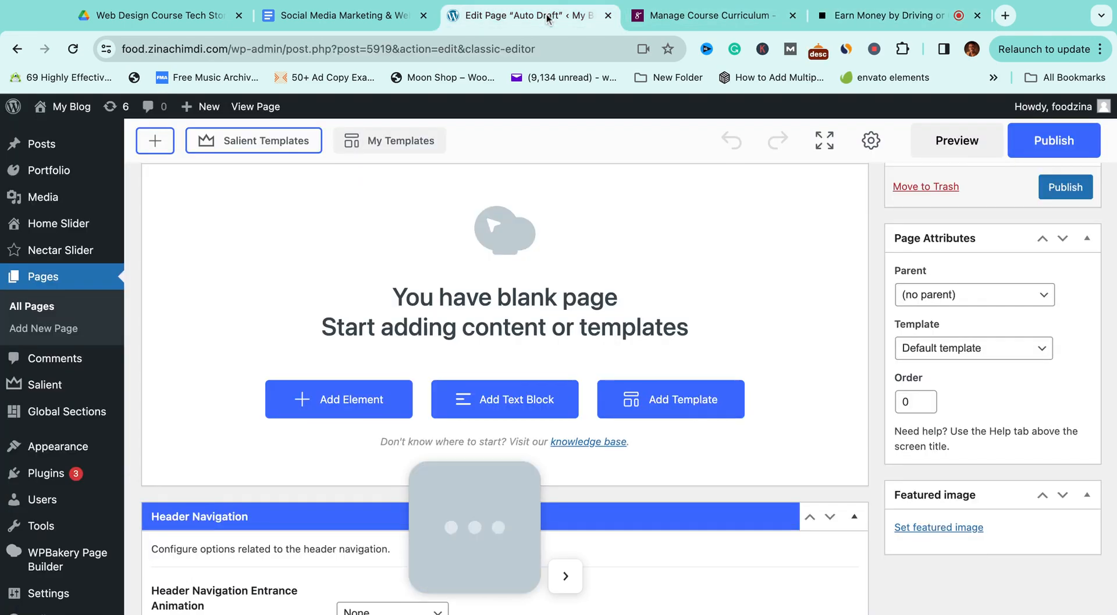
{"action": "left_click", "coordinate": [524, 15]}
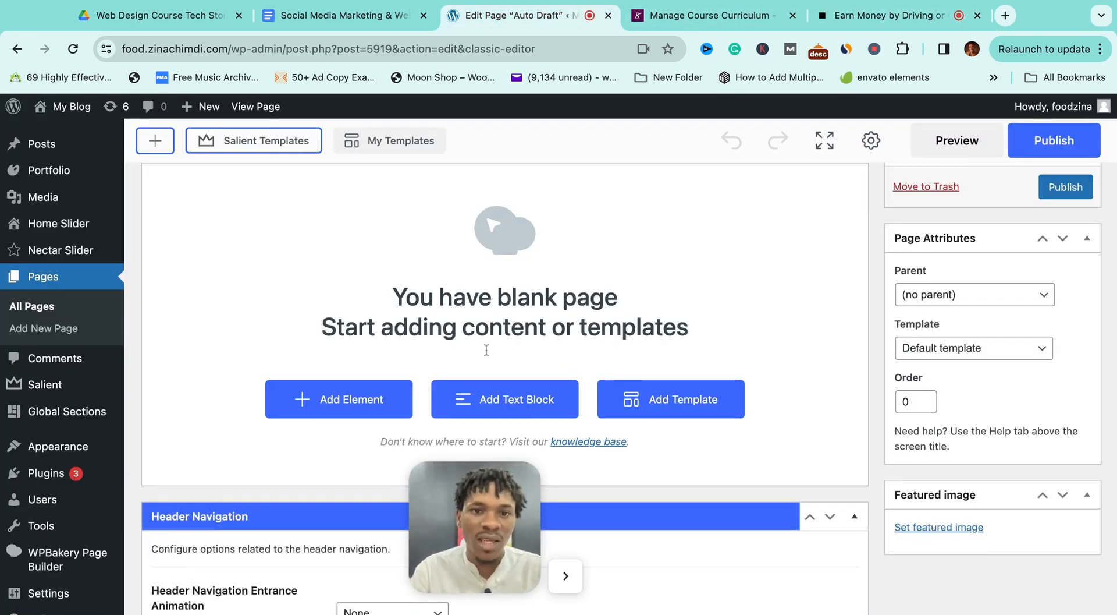
{"action": "left_click", "coordinate": [352, 402]}
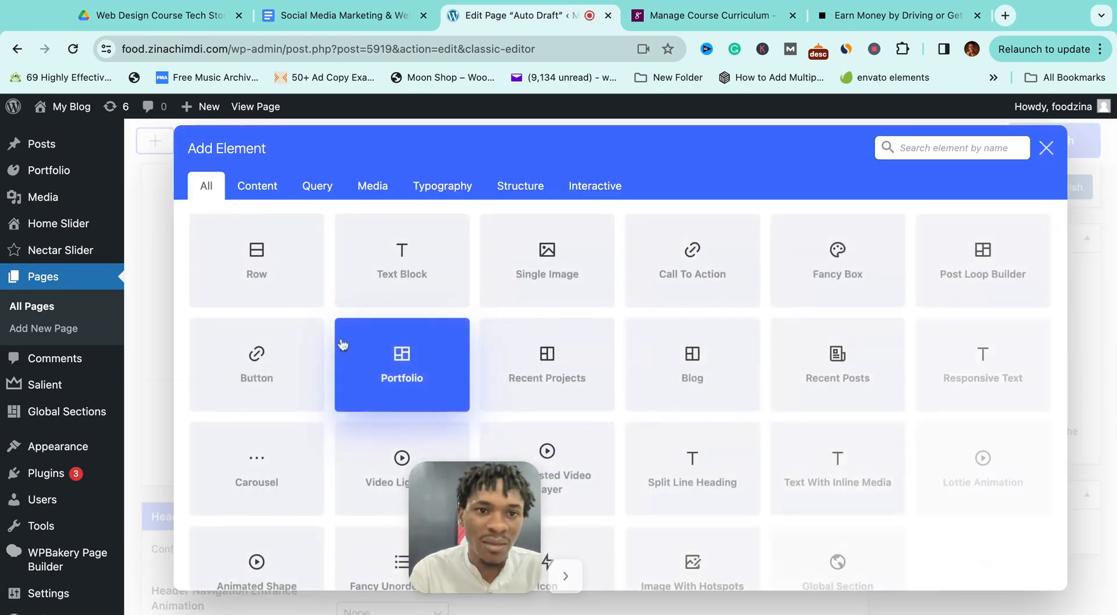
{"action": "left_click", "coordinate": [267, 274]}
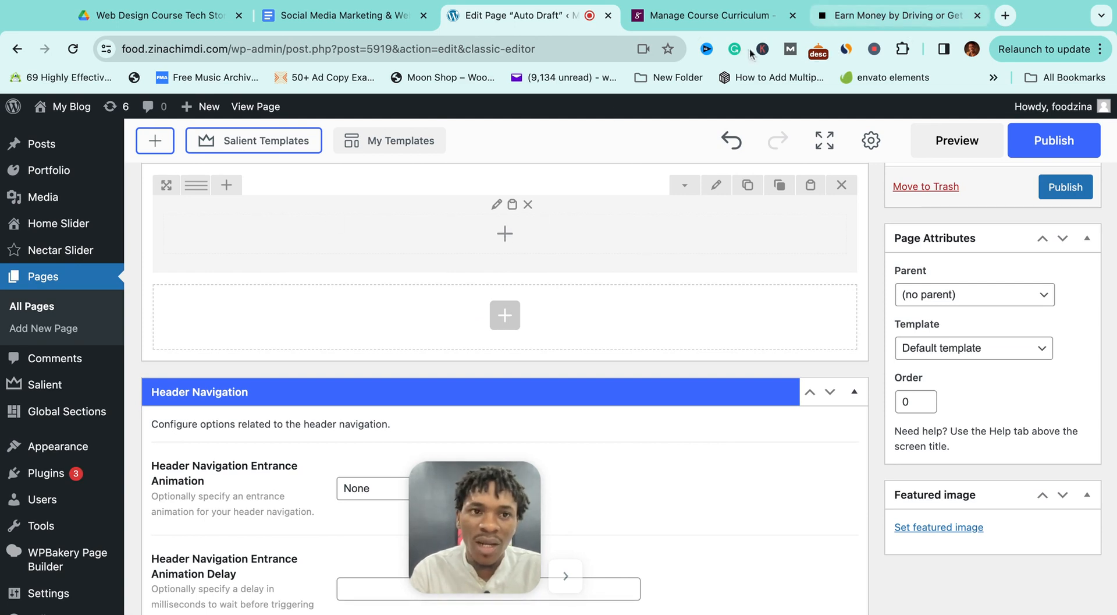
{"action": "mouse_move", "coordinate": [196, 185]}
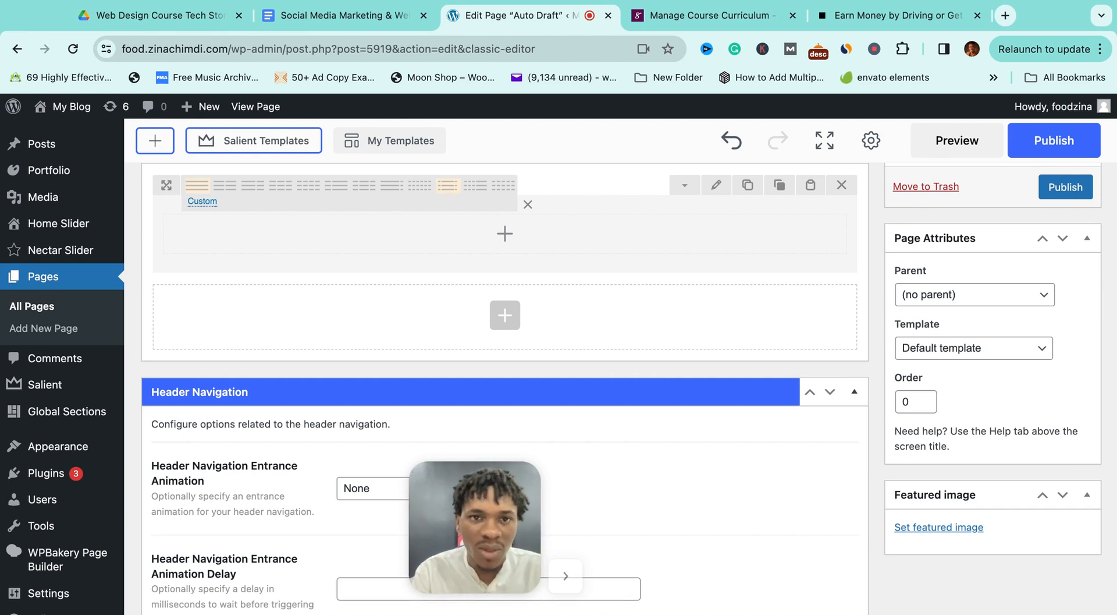
{"action": "left_click", "coordinate": [448, 185]}
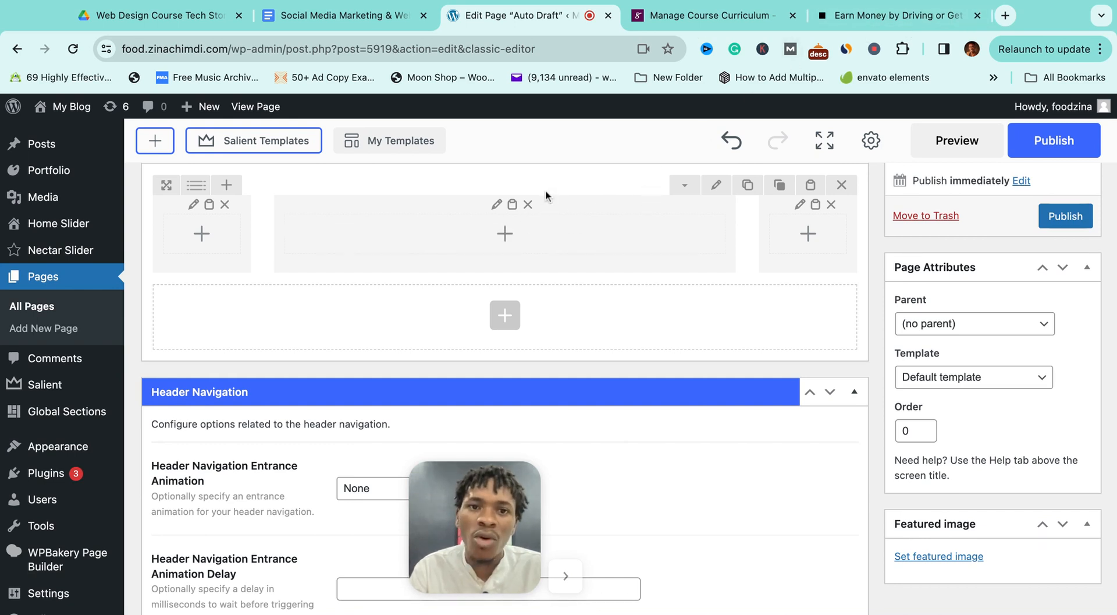
Add an inner row inside the wide middle column and split it into two equal columns.
{"action": "left_click", "coordinate": [506, 235]}
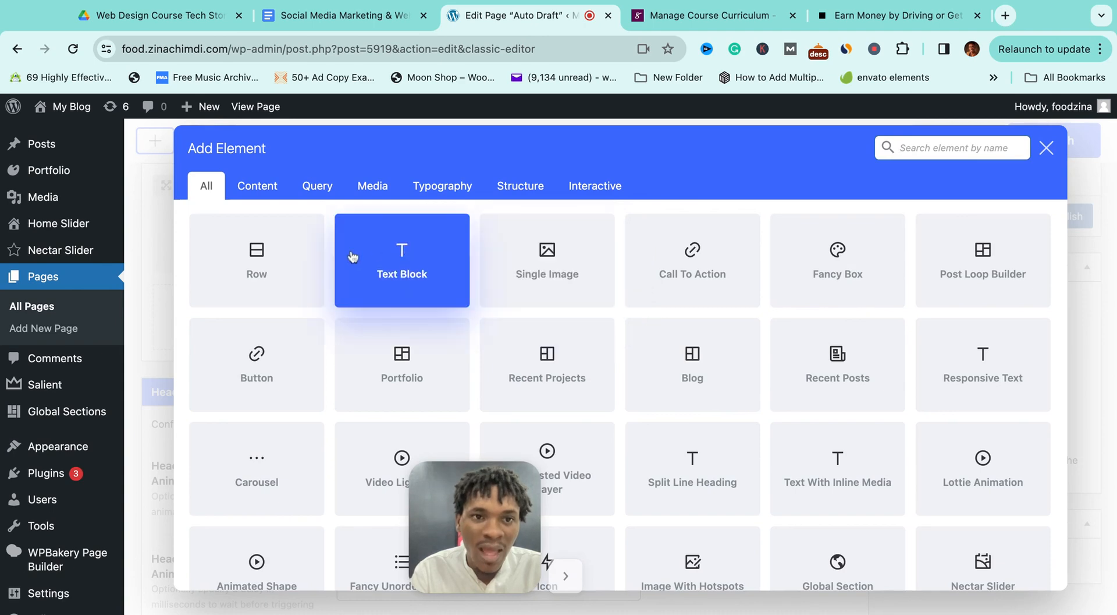
{"action": "left_click", "coordinate": [287, 262]}
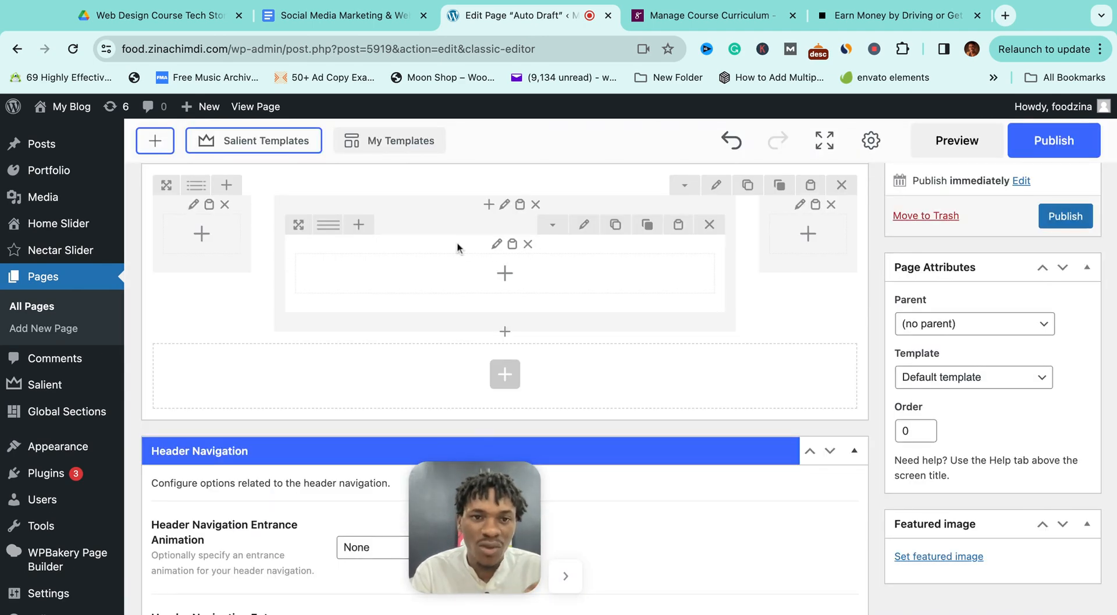
{"action": "mouse_move", "coordinate": [329, 227]}
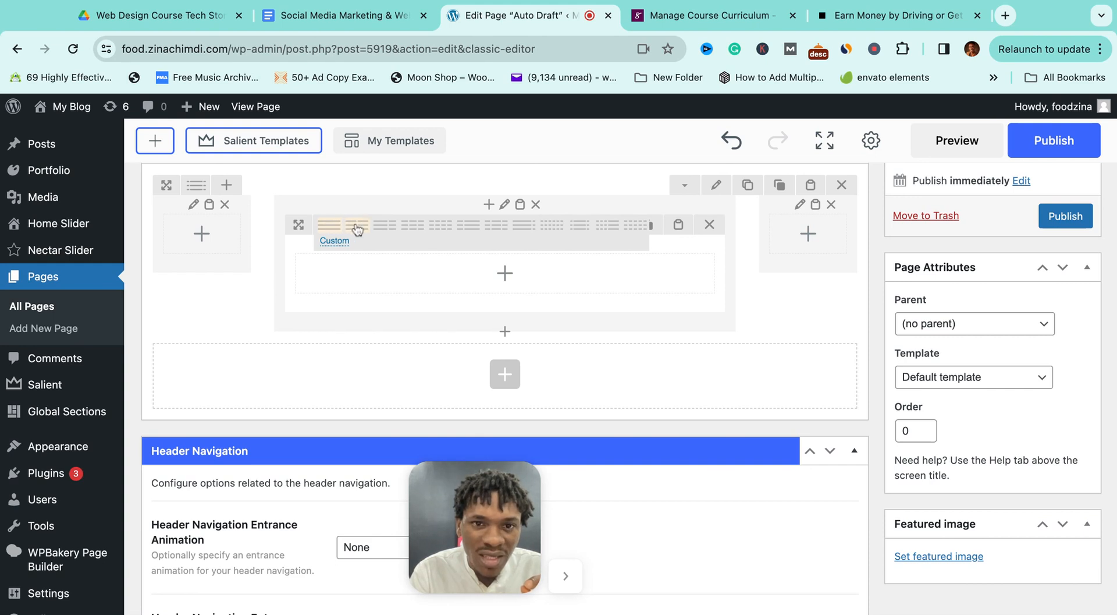
{"action": "left_click", "coordinate": [356, 226]}
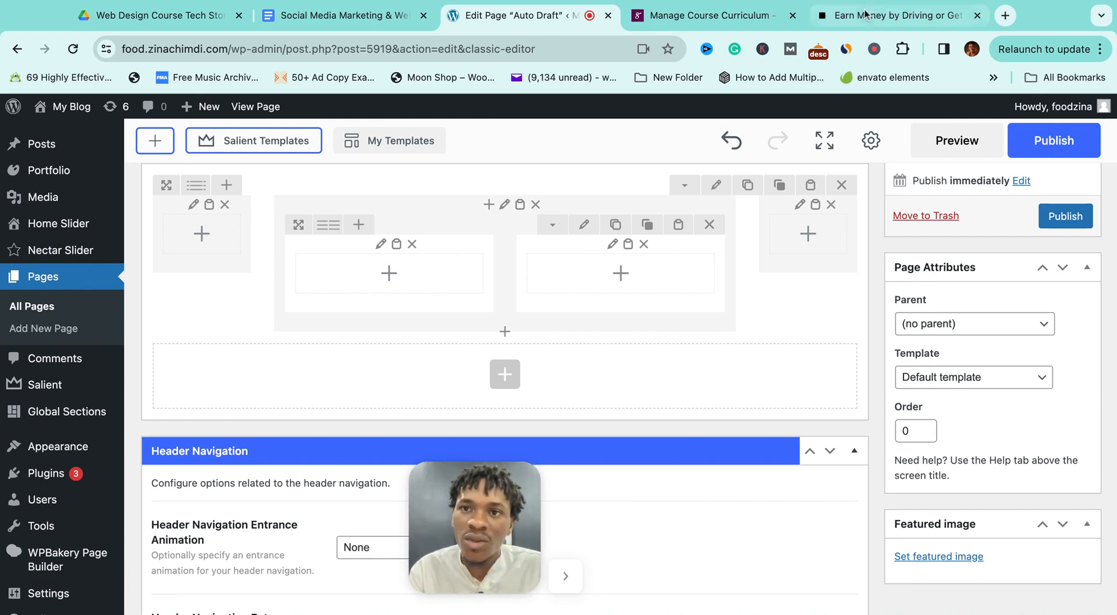
Copy the hero heading text "Go anywhere with Uber" from the Uber homepage.
{"action": "left_click", "coordinate": [888, 15]}
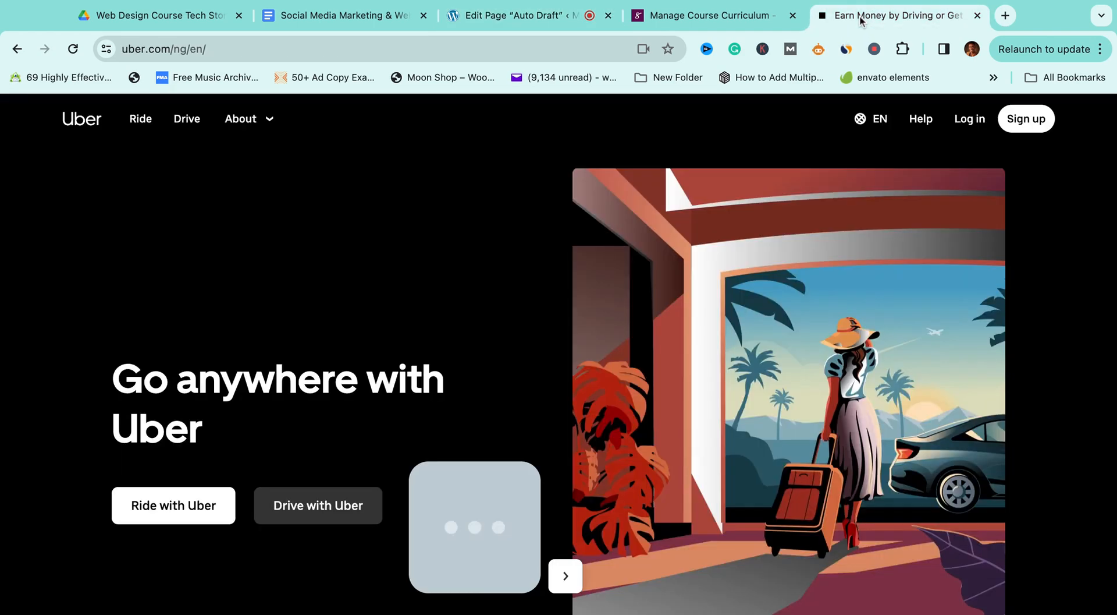
{"action": "triple_click", "coordinate": [115, 381]}
{"action": "key", "text": "super+c"}
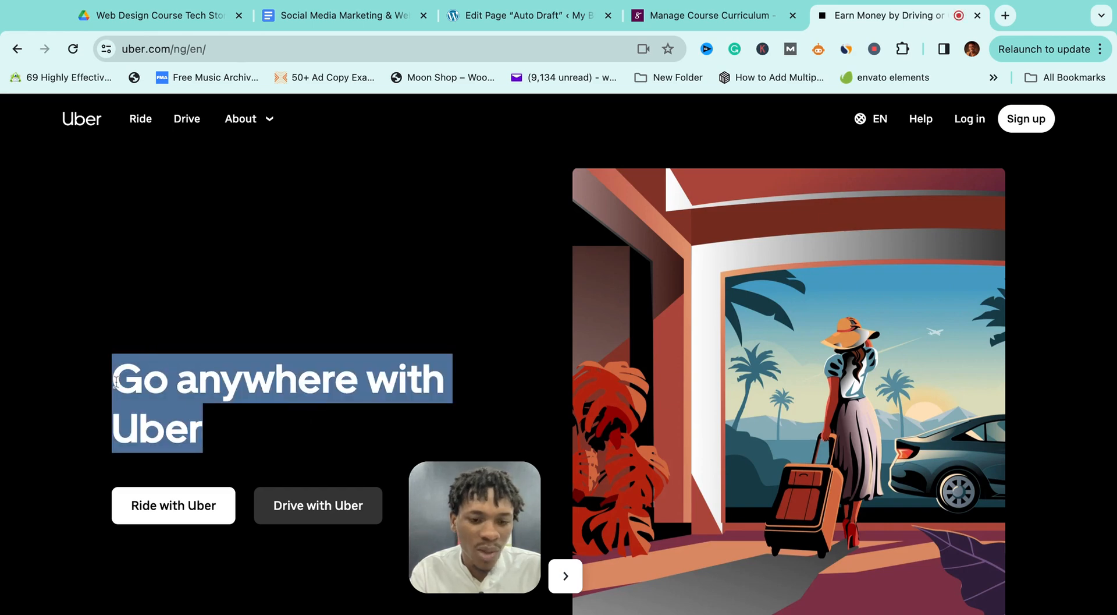
Back in the WordPress editor, find the Custom Heading element and add it to the first column of the inner row.
{"action": "left_click", "coordinate": [524, 16]}
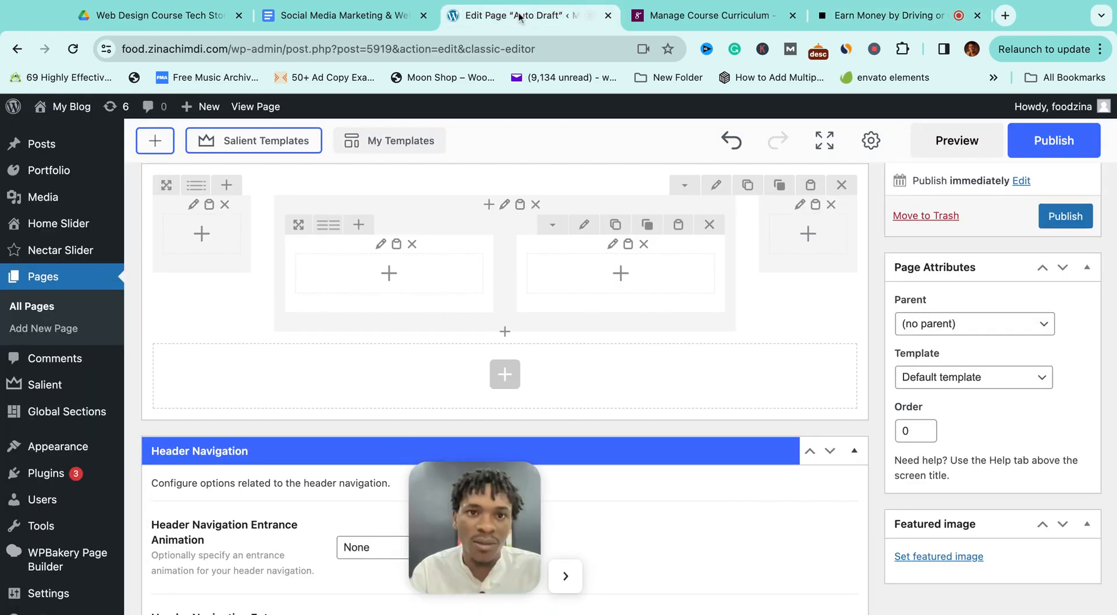
{"action": "left_click", "coordinate": [390, 274]}
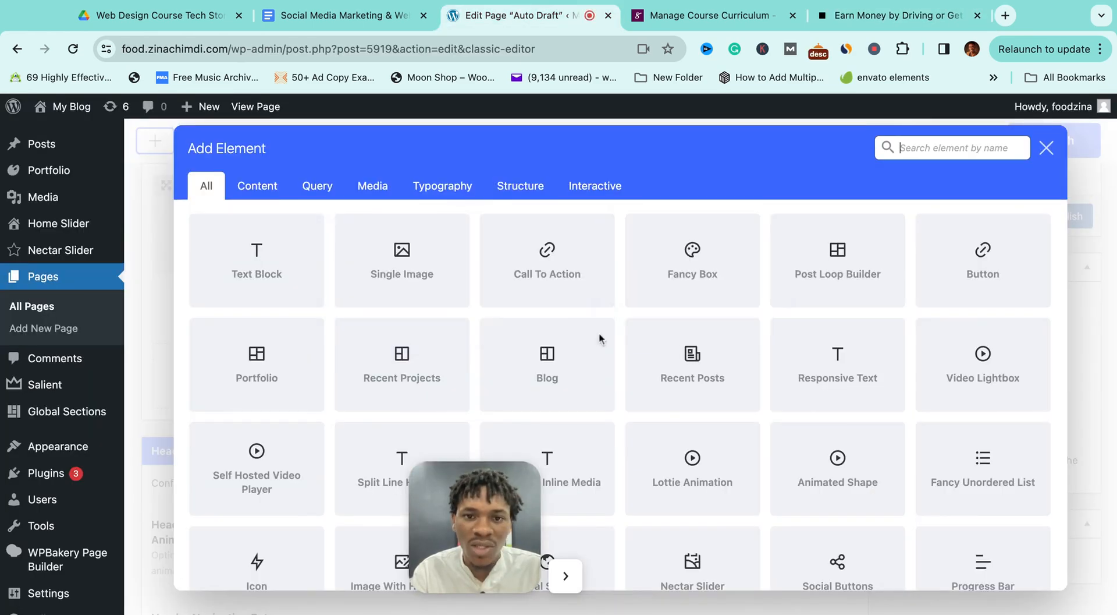
{"action": "left_click_drag", "start_coordinate": [495, 527], "coordinate": [230, 532]}
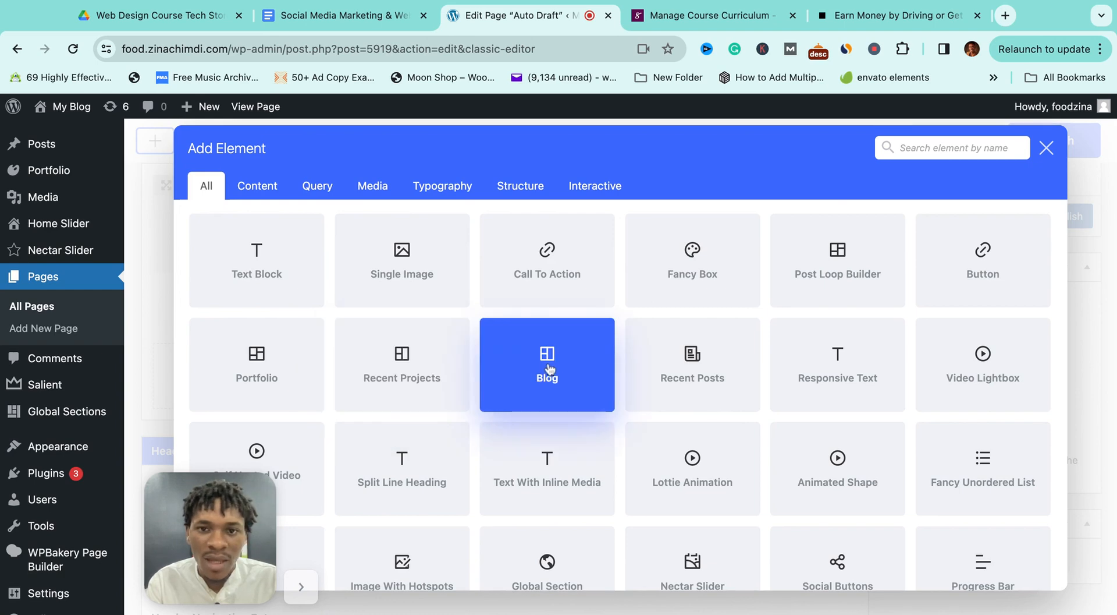
{"action": "scroll", "coordinate": [838, 349], "scroll_direction": "down", "scroll_amount": 2}
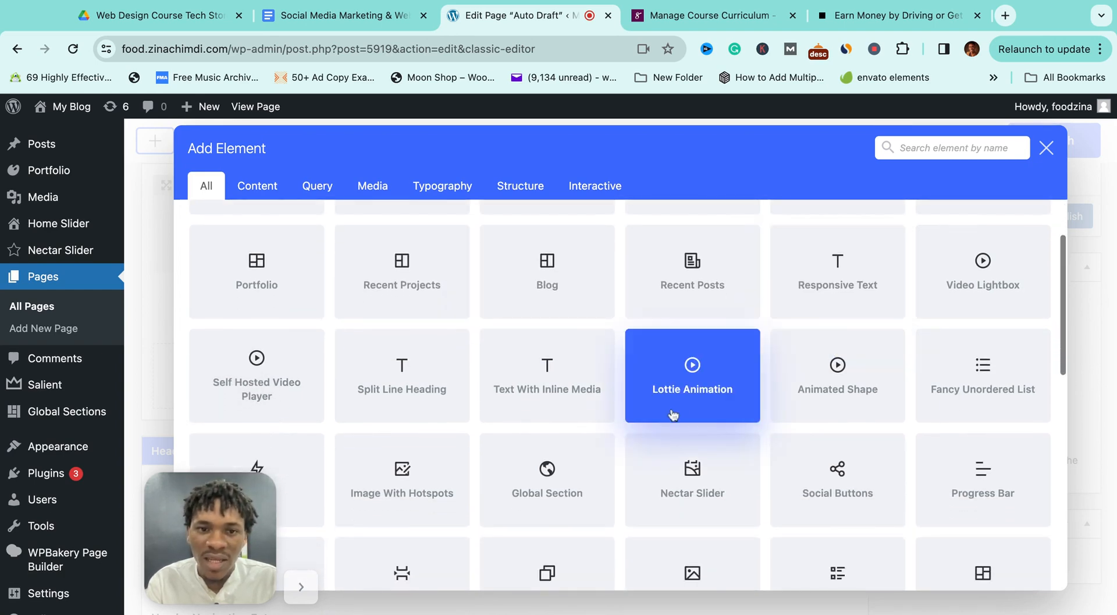
{"action": "scroll", "coordinate": [673, 414], "scroll_direction": "up", "scroll_amount": 2}
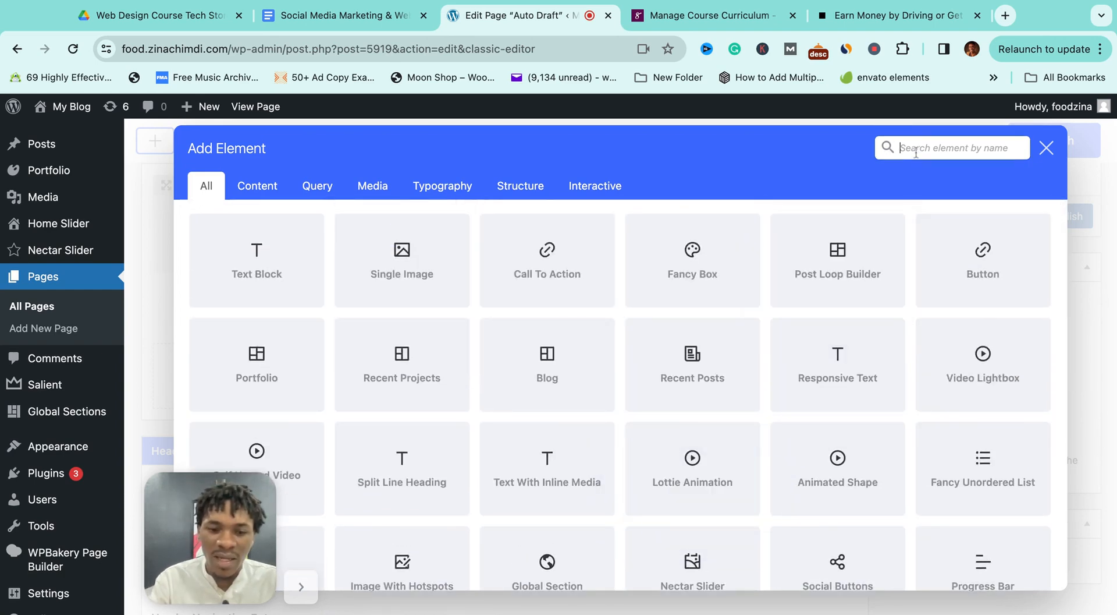
{"action": "type", "text": "e"}
{"action": "key", "text": "BackSpace"}
{"action": "type", "text": "head"}
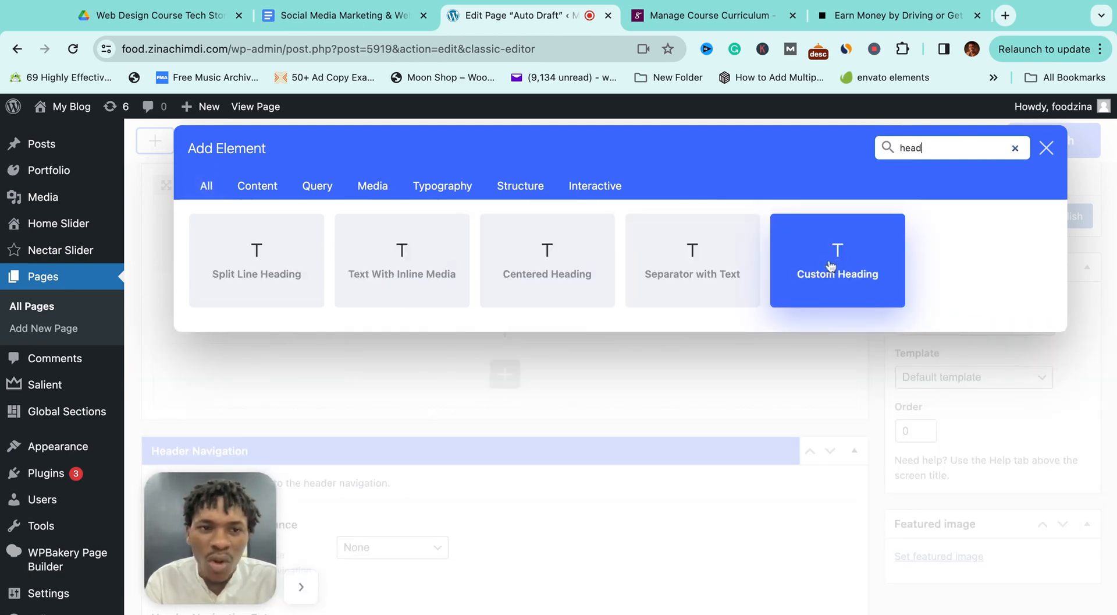
{"action": "left_click", "coordinate": [830, 265]}
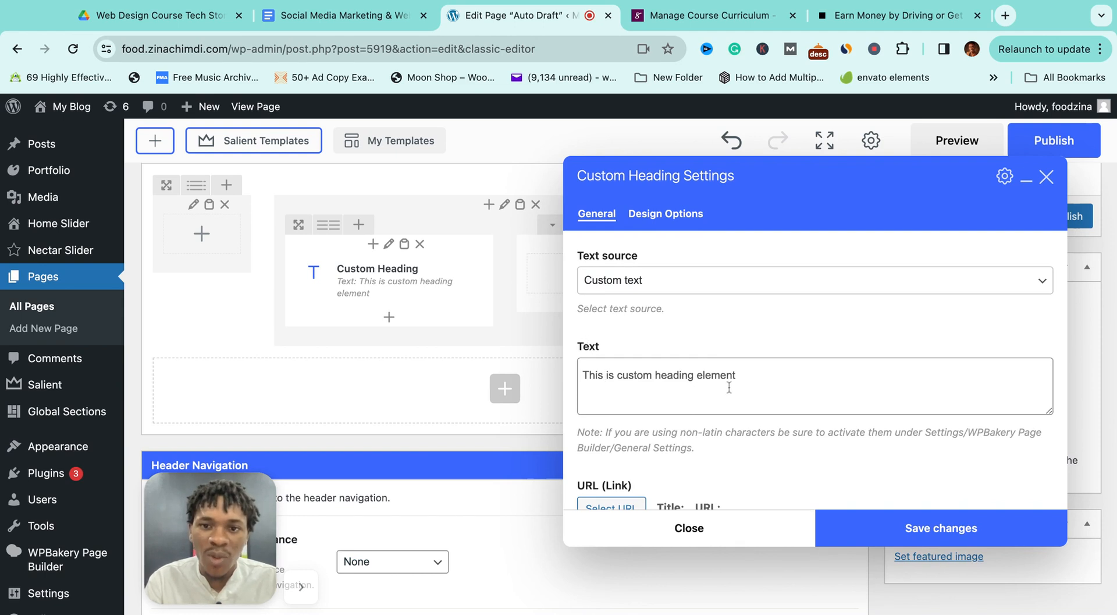
Replace the custom heading's placeholder text with the copied "Go anywhere with Uber".
{"action": "left_click", "coordinate": [755, 380]}
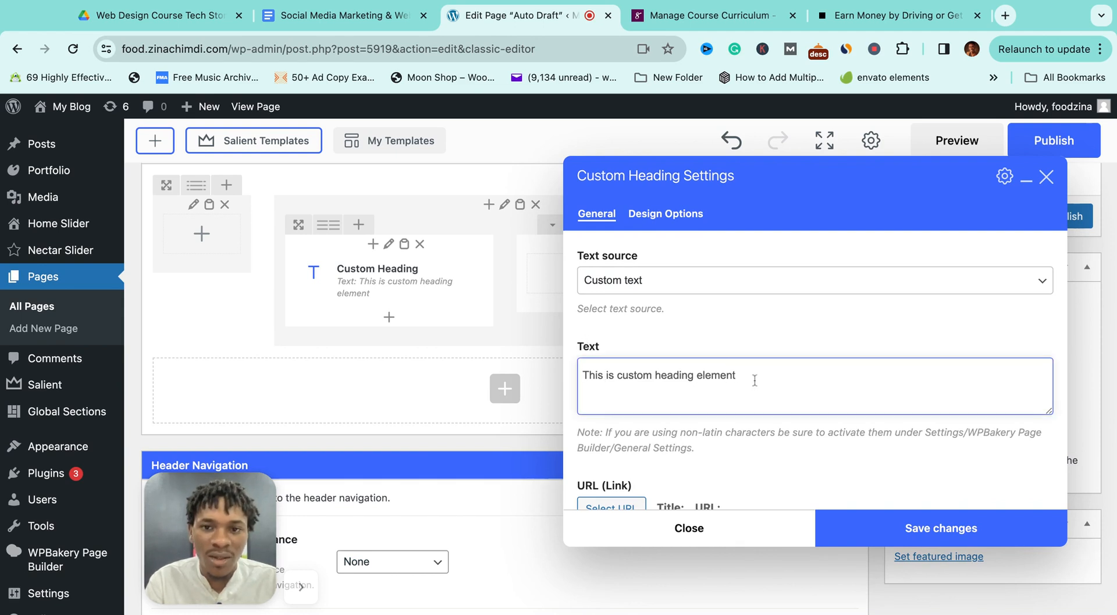
{"action": "key", "text": "alt+shift+Left"}
{"action": "key", "text": "alt+shift+Left"}
{"action": "key", "text": "alt+shift+Left"}
{"action": "key", "text": "alt+shift+Left"}
{"action": "key", "text": "alt+shift+Left"}
{"action": "key", "text": "super+v"}
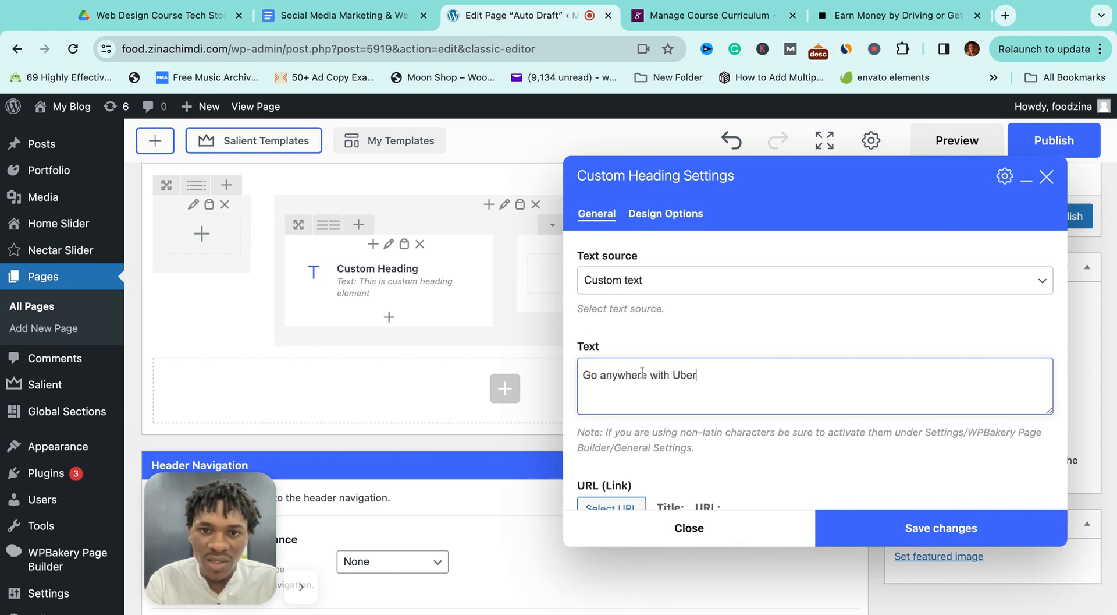
Set the custom heading's element tag to h1.
{"action": "scroll", "coordinate": [700, 379], "scroll_direction": "down", "scroll_amount": 8}
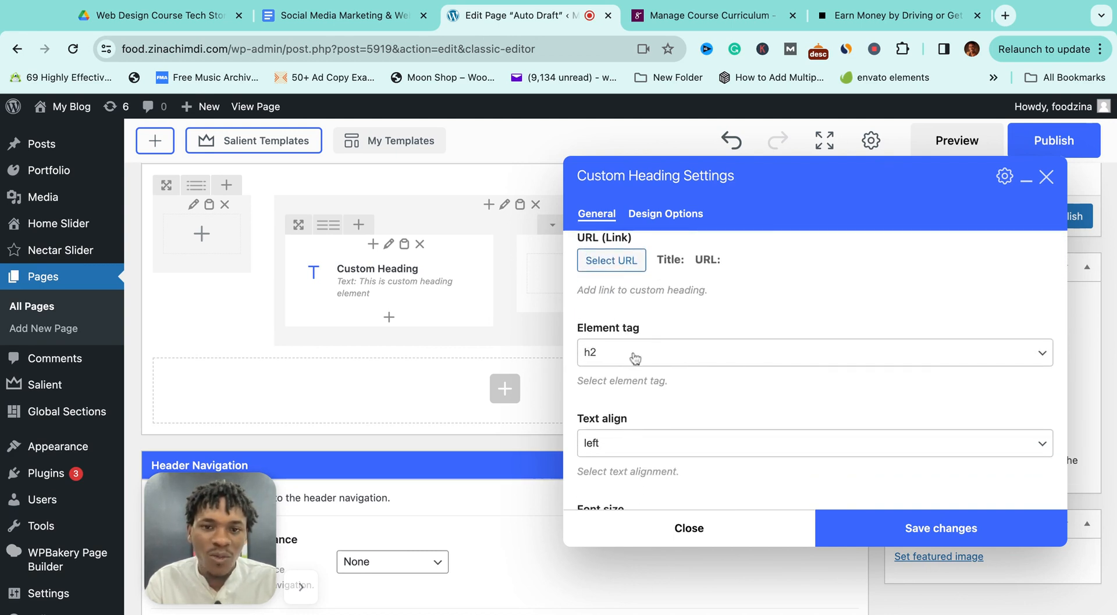
{"action": "left_click", "coordinate": [635, 357]}
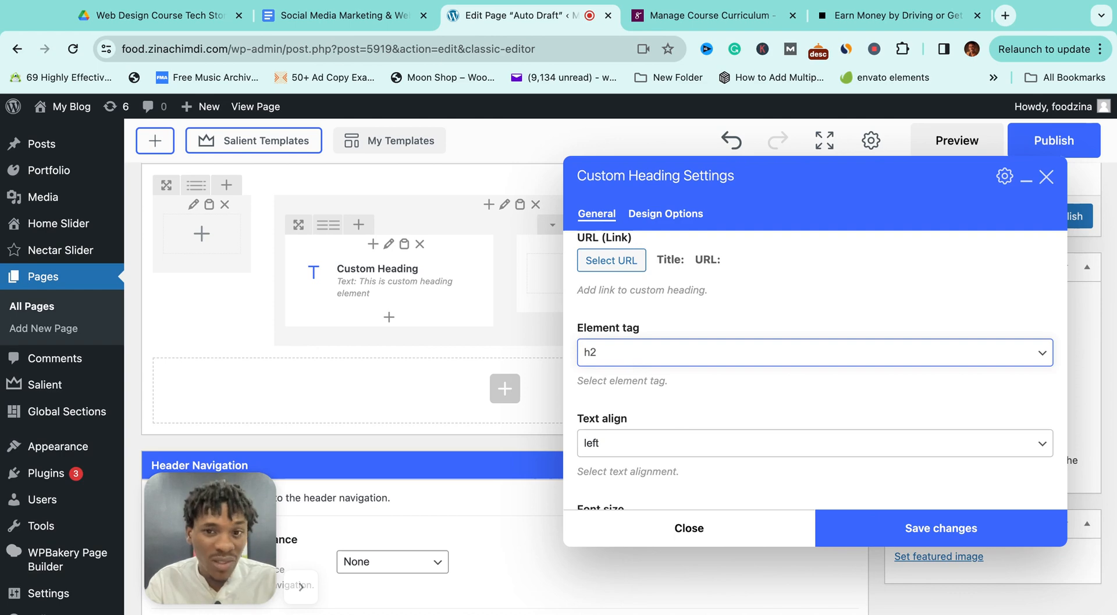
{"action": "scroll", "coordinate": [728, 308], "scroll_direction": "down", "scroll_amount": 3}
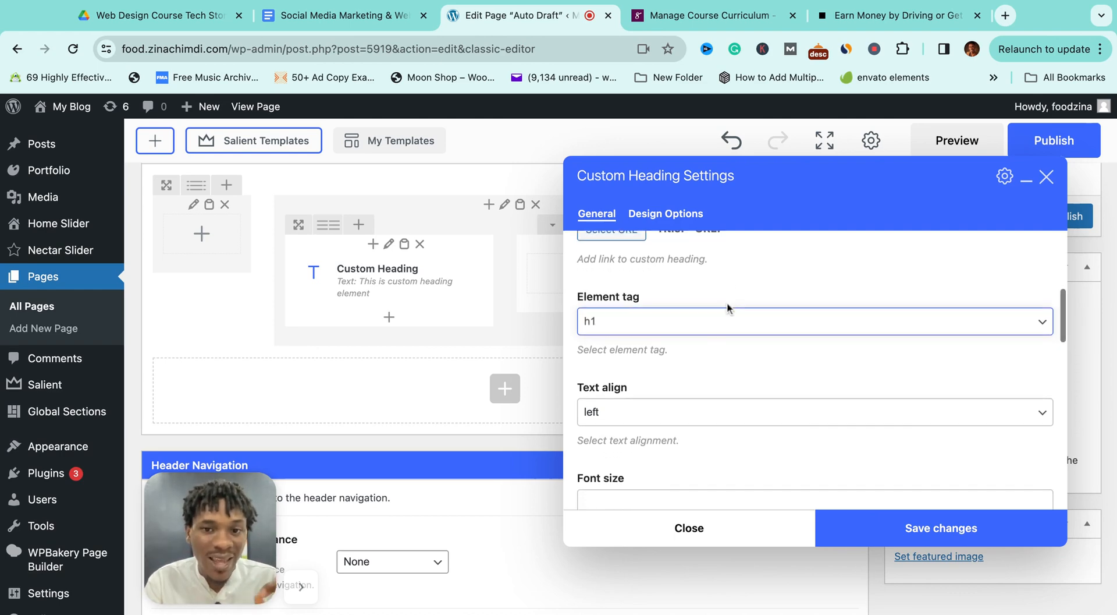
Check the hero heading on the Uber homepage and return to the custom heading settings in WordPress.
{"action": "left_click", "coordinate": [812, 6]}
{"action": "left_click", "coordinate": [249, 442]}
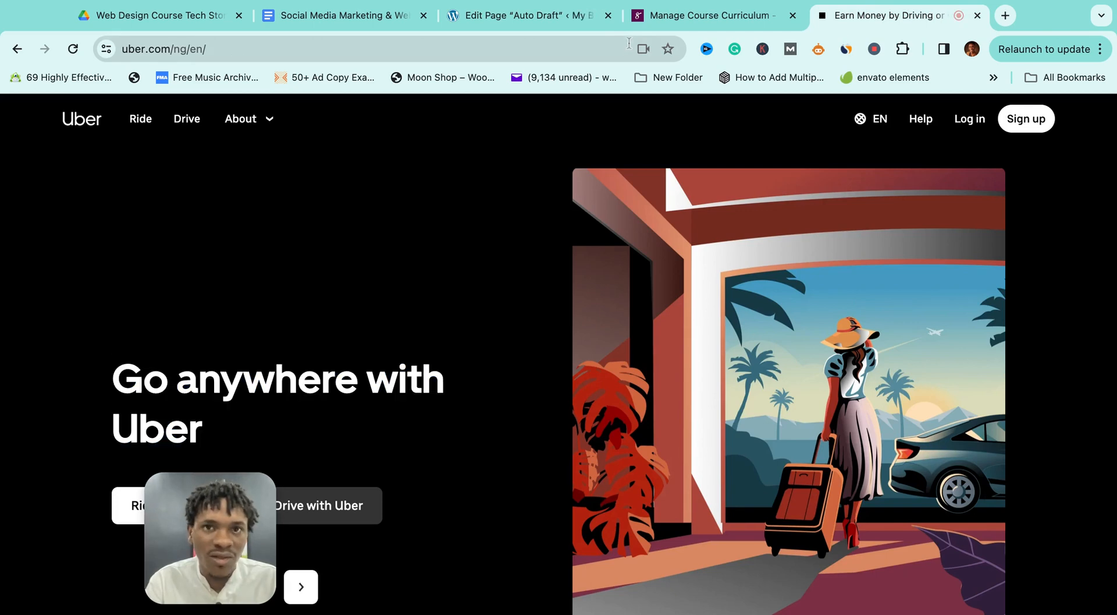
{"action": "left_click", "coordinate": [524, 15]}
Enable the theme default font family for the custom heading and save its settings.
{"action": "scroll", "coordinate": [678, 302], "scroll_direction": "down", "scroll_amount": 3}
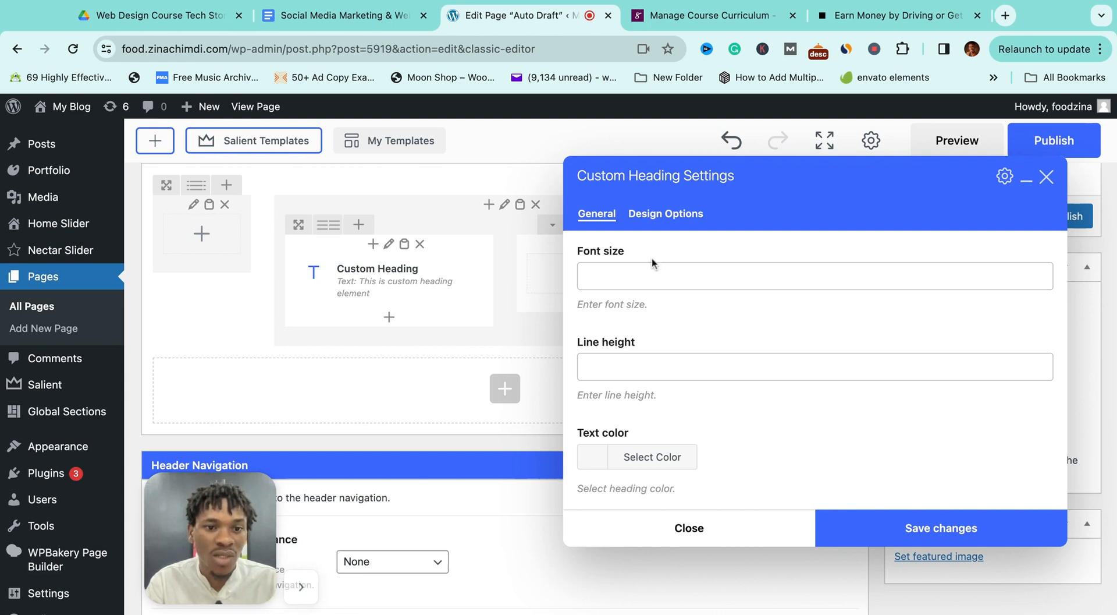
{"action": "scroll", "coordinate": [653, 276], "scroll_direction": "down", "scroll_amount": 10}
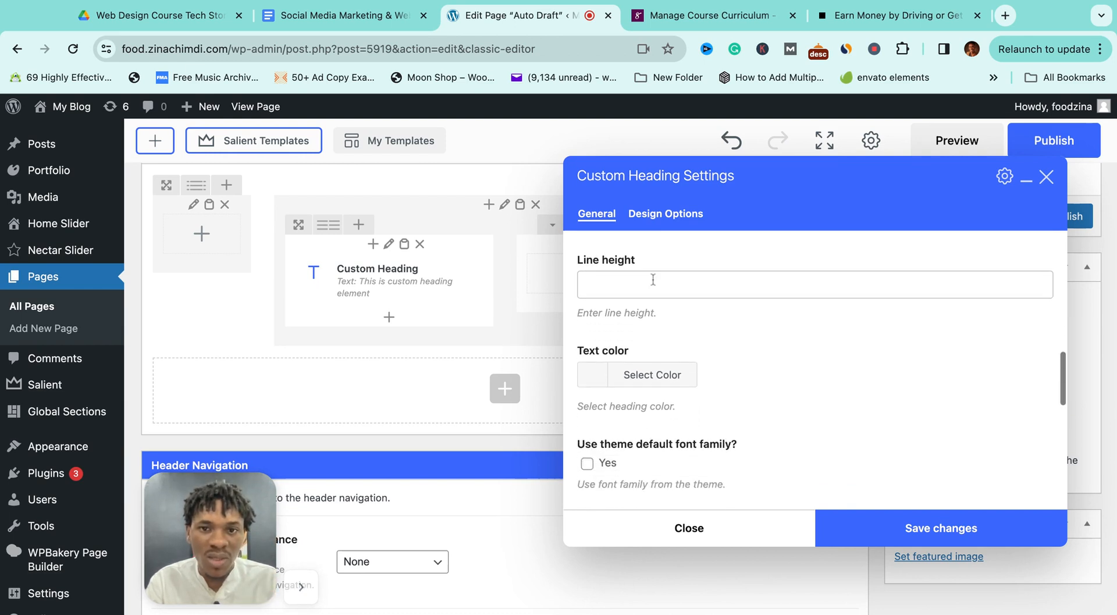
{"action": "scroll", "coordinate": [655, 319], "scroll_direction": "down", "scroll_amount": 2}
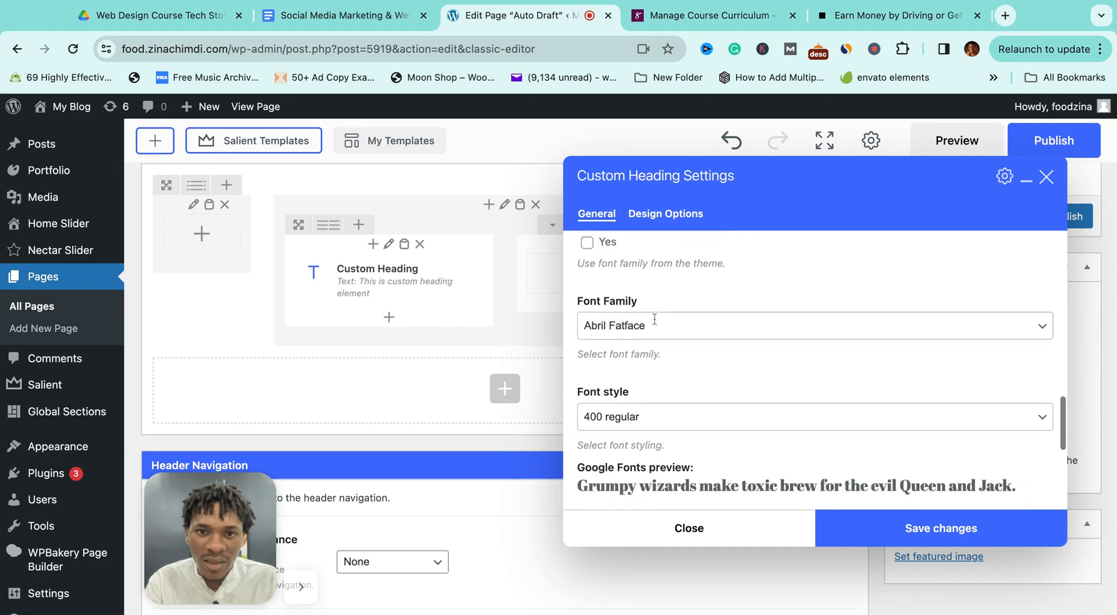
{"action": "scroll", "coordinate": [655, 319], "scroll_direction": "up", "scroll_amount": 3}
{"action": "left_click", "coordinate": [587, 293]}
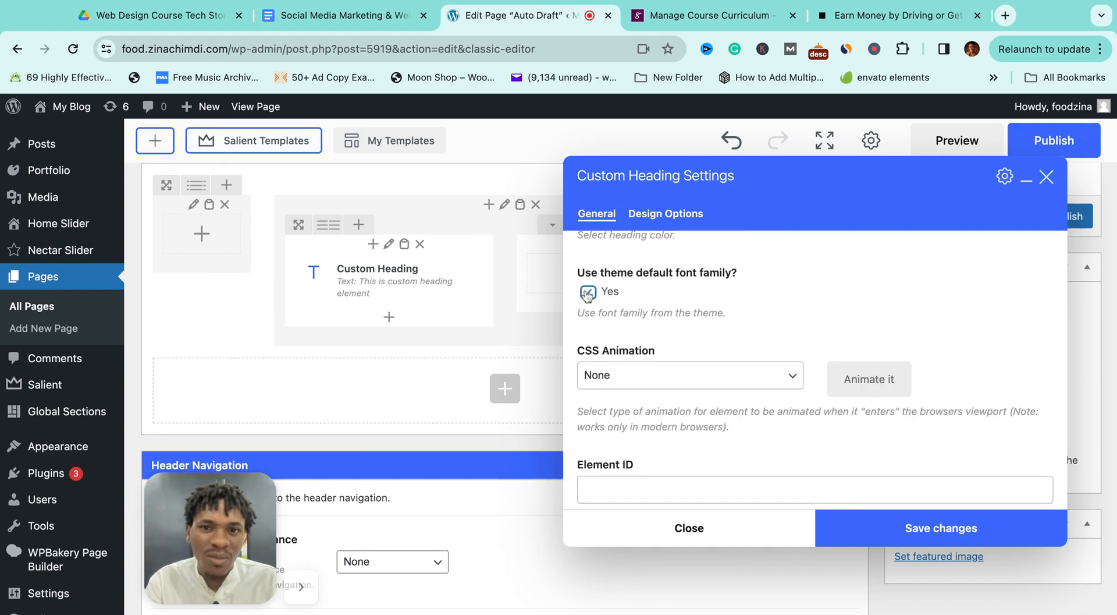
{"action": "scroll", "coordinate": [675, 307], "scroll_direction": "down", "scroll_amount": 4}
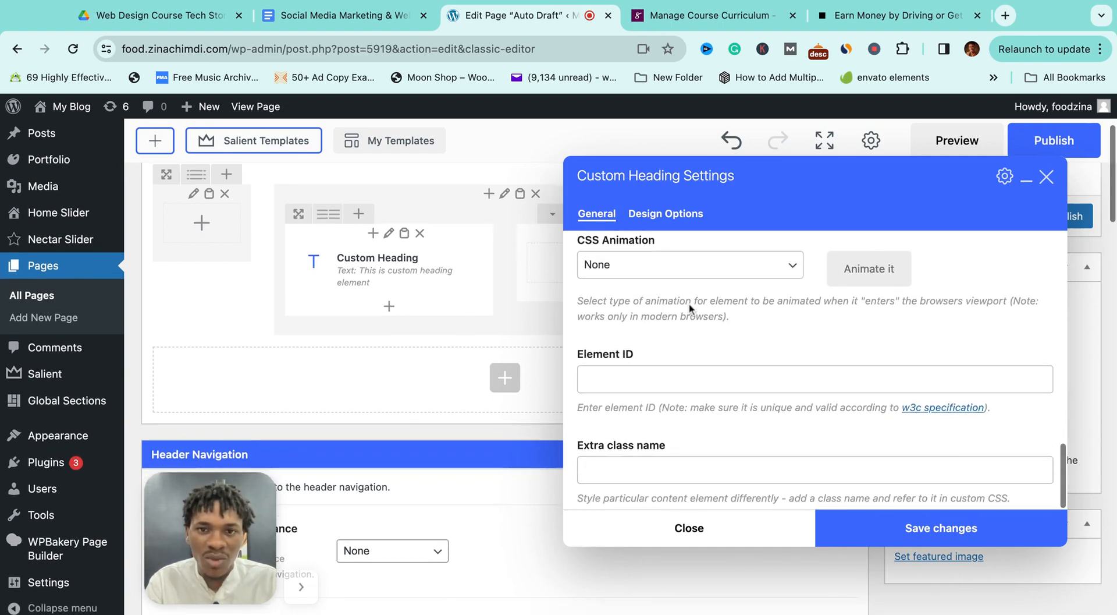
{"action": "scroll", "coordinate": [660, 282], "scroll_direction": "up", "scroll_amount": 5}
{"action": "left_click", "coordinate": [588, 277]}
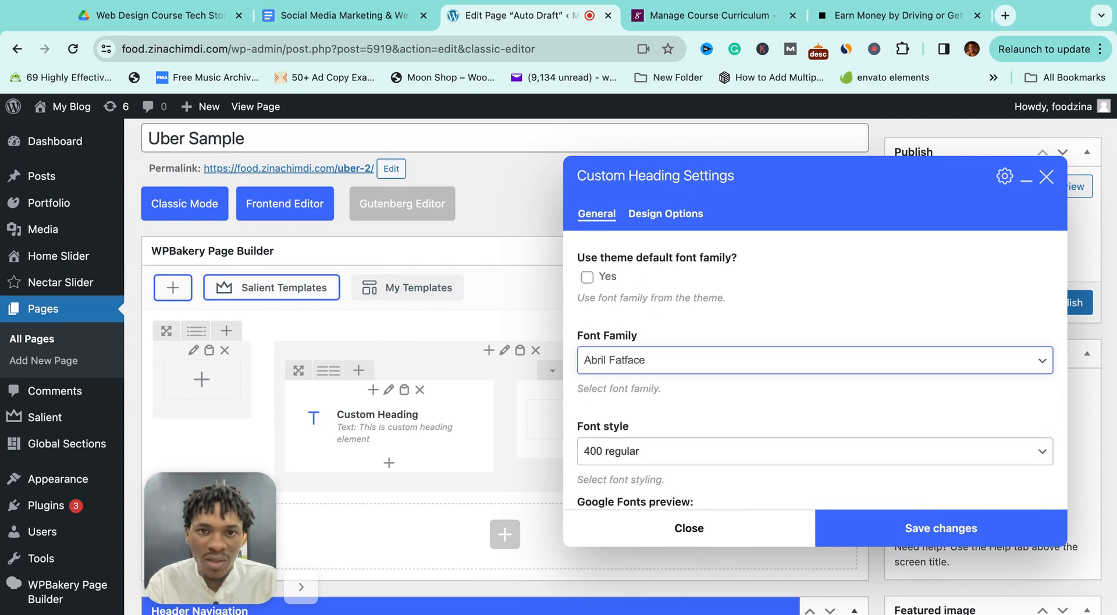
{"action": "left_click", "coordinate": [588, 277]}
{"action": "scroll", "coordinate": [696, 313], "scroll_direction": "down", "scroll_amount": 5}
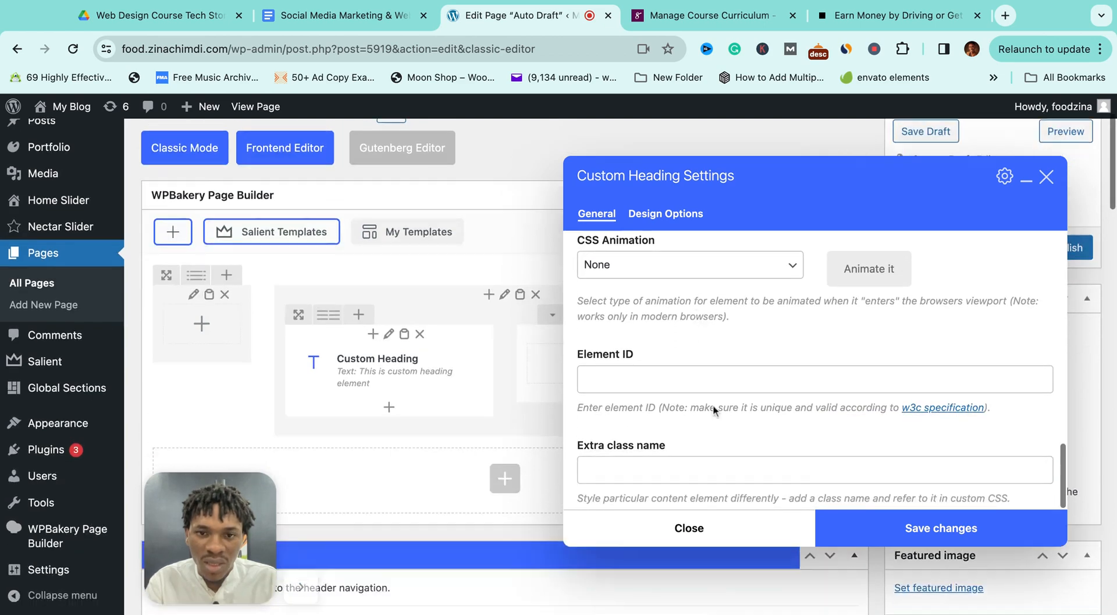
{"action": "left_click", "coordinate": [894, 527]}
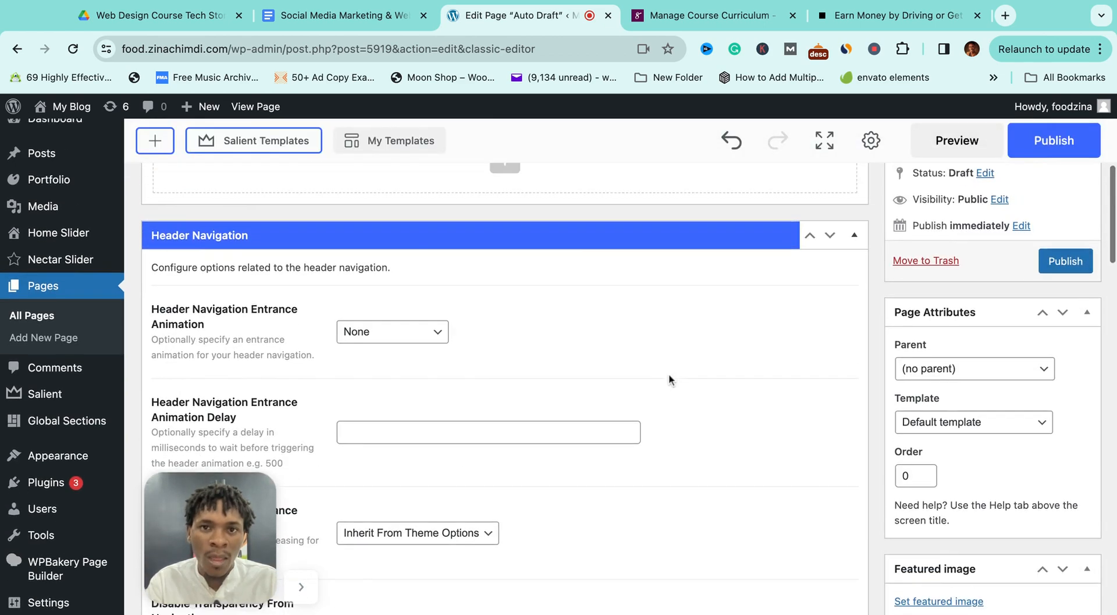
Check the buttons beneath the hero heading on the Uber homepage and return to the WordPress page editor.
{"action": "scroll", "coordinate": [669, 379], "scroll_direction": "up", "scroll_amount": 5}
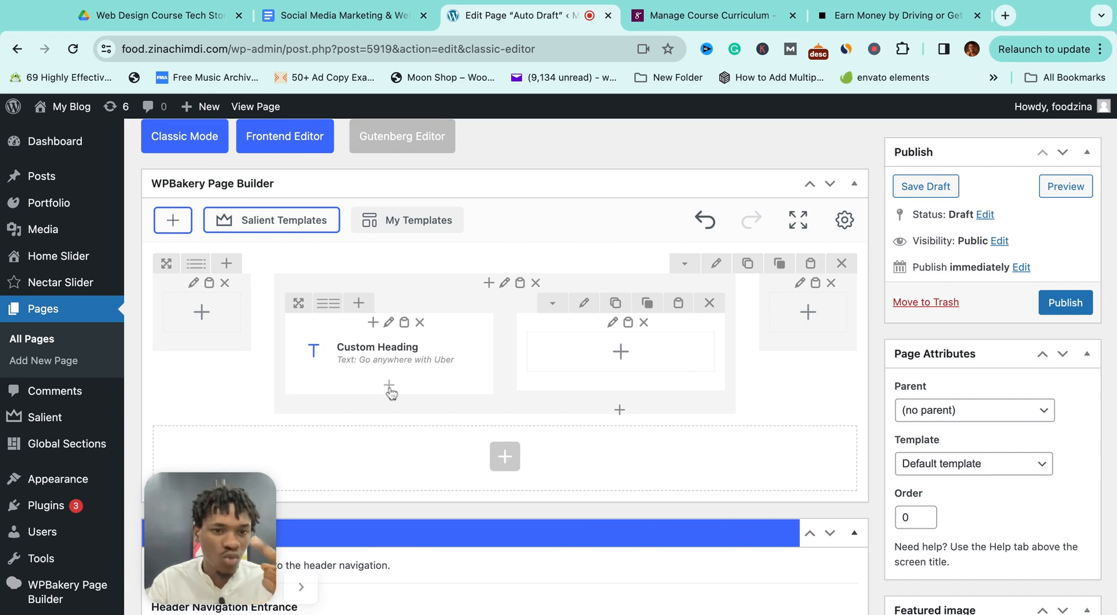
{"action": "left_click", "coordinate": [890, 15]}
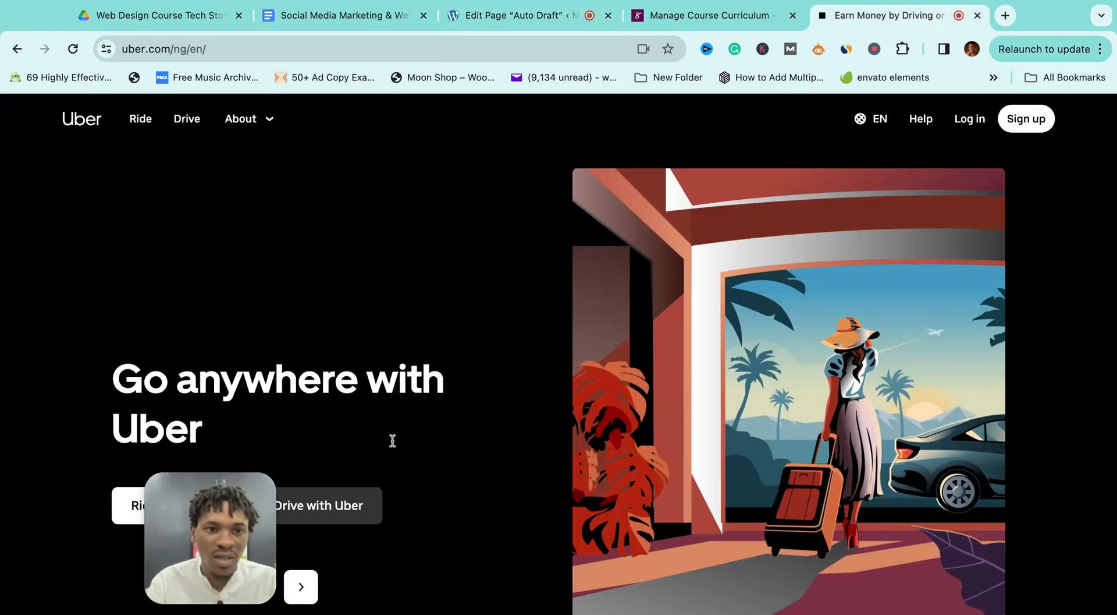
{"action": "scroll", "coordinate": [392, 440], "scroll_direction": "down", "scroll_amount": 2}
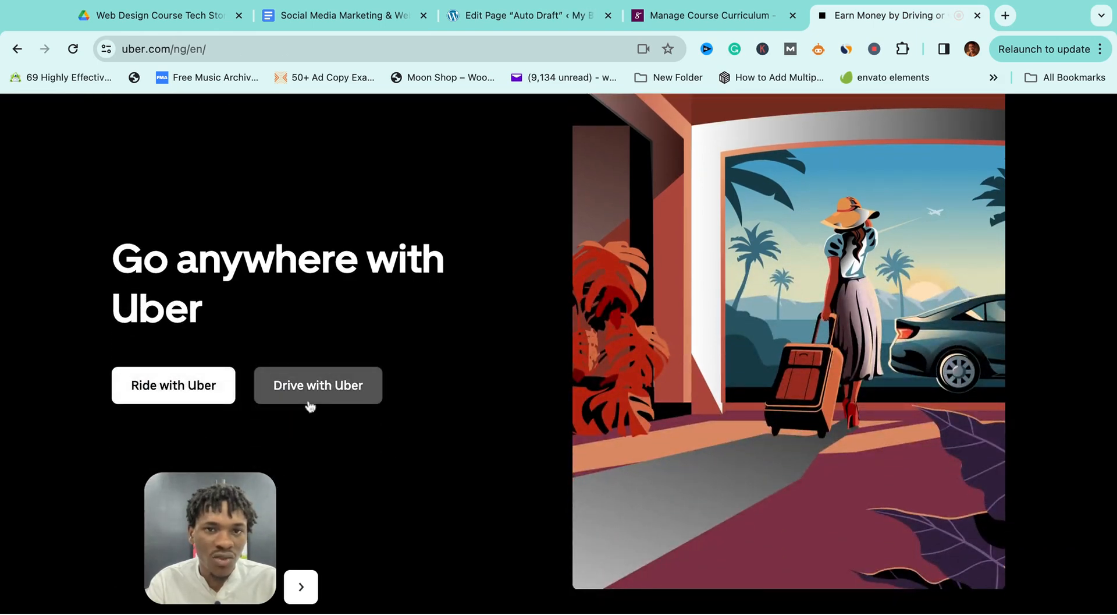
{"action": "left_click", "coordinate": [542, 20]}
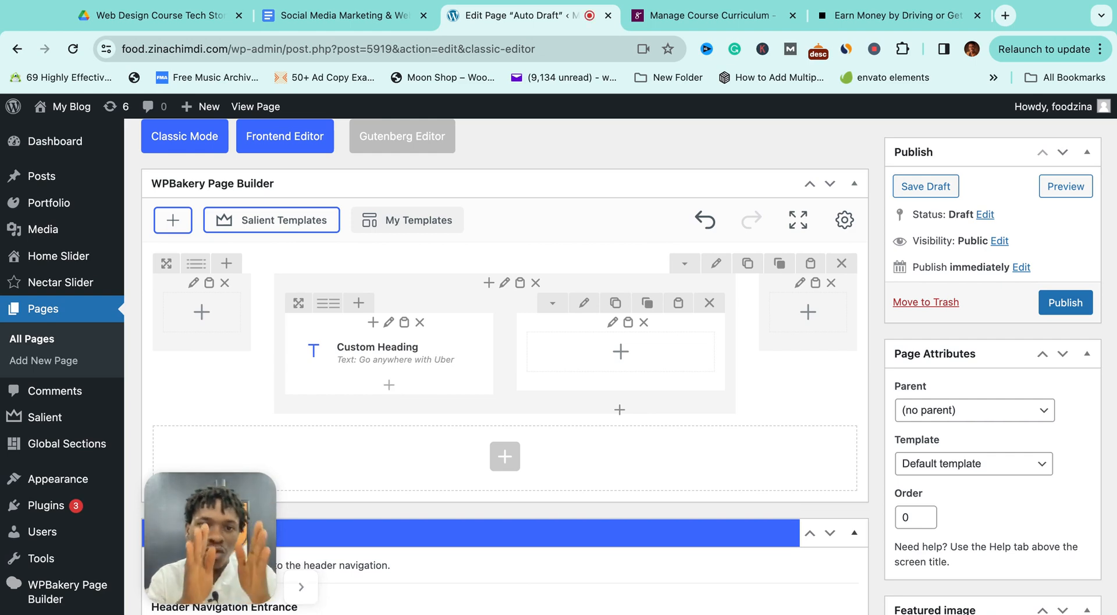
Find the Button element and add it below the custom heading in the inner row's left column.
{"action": "left_click", "coordinate": [621, 351]}
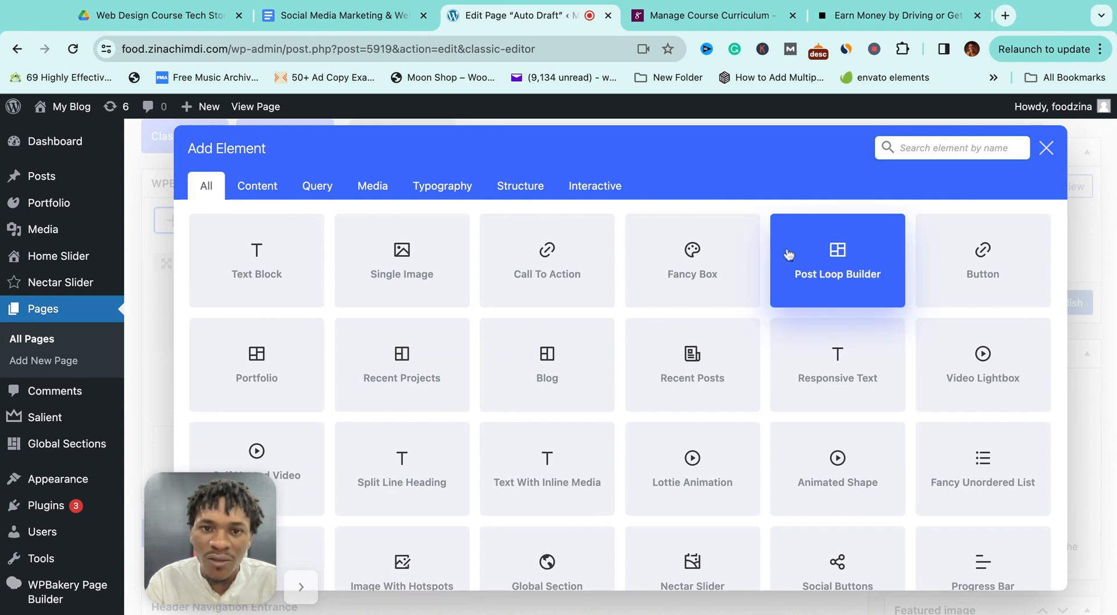
{"action": "scroll", "coordinate": [687, 321], "scroll_direction": "down", "scroll_amount": 1}
{"action": "scroll", "coordinate": [674, 334], "scroll_direction": "down", "scroll_amount": 3}
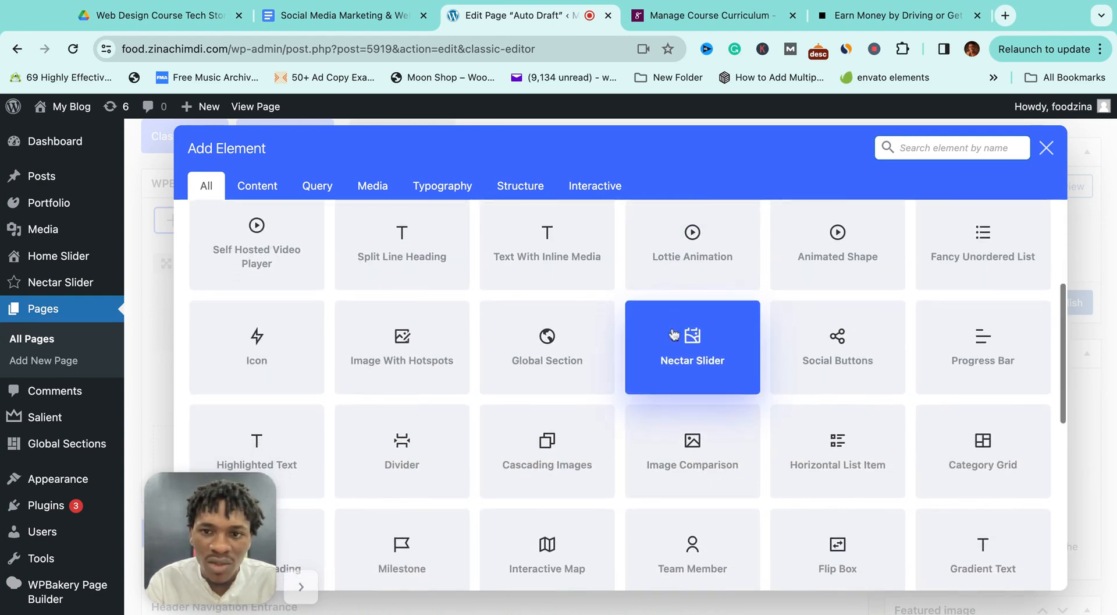
{"action": "scroll", "coordinate": [681, 349], "scroll_direction": "up", "scroll_amount": 3}
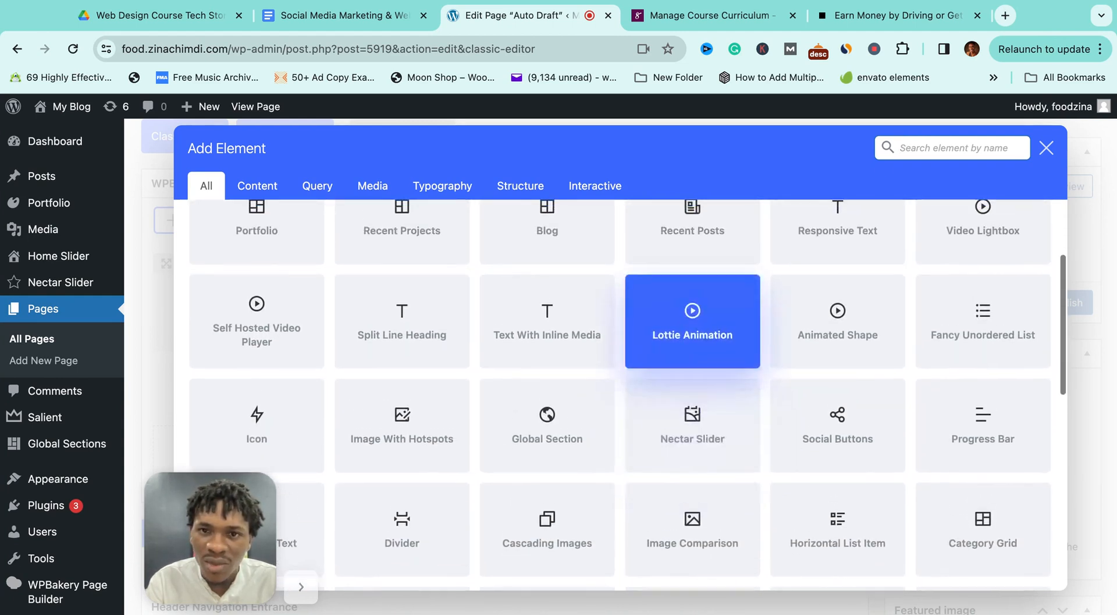
{"action": "left_click", "coordinate": [913, 149]}
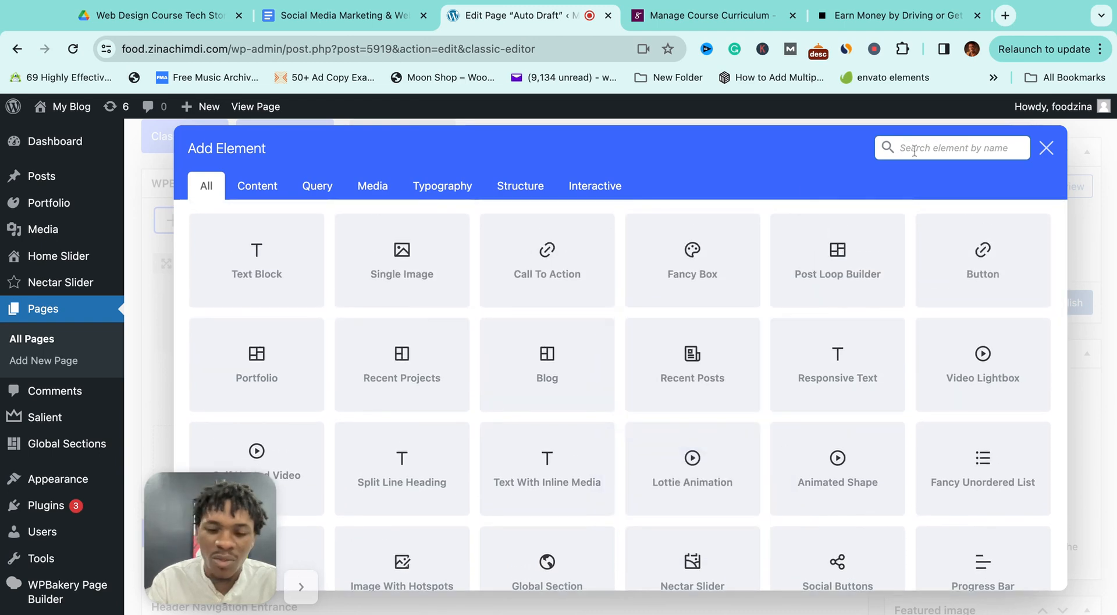
{"action": "type", "text": "but"}
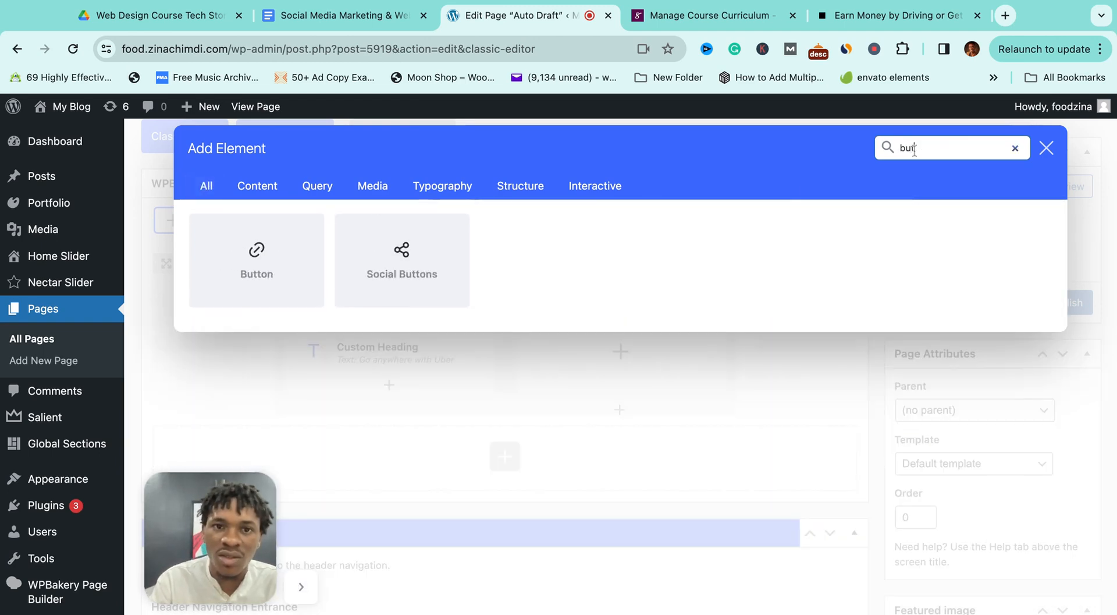
{"action": "left_click", "coordinate": [256, 260]}
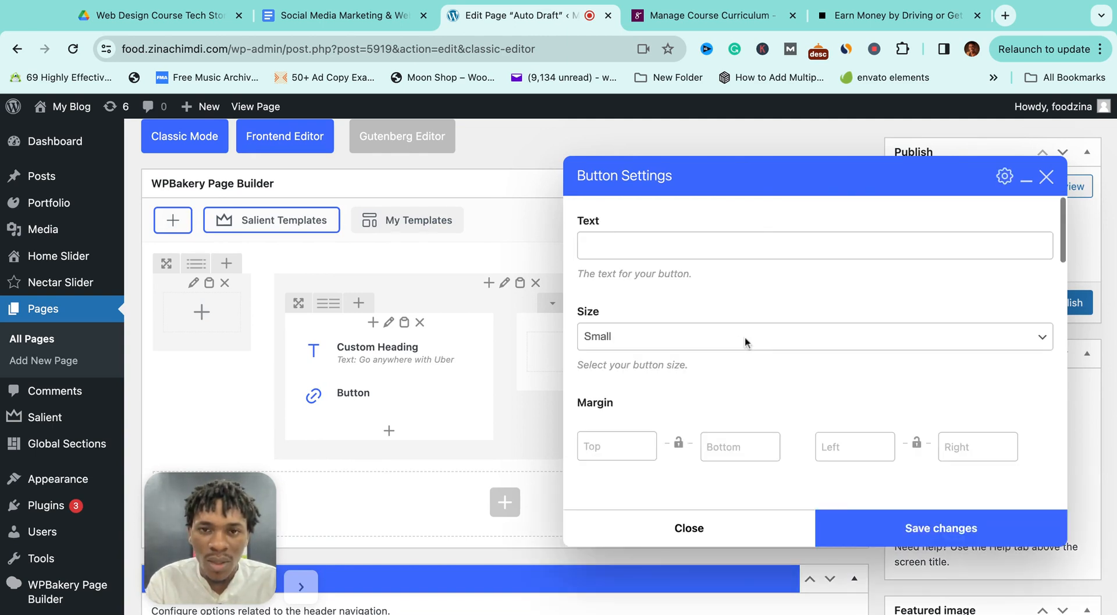
Set the new button's text to "Ride with Uber" and save its settings.
{"action": "left_click", "coordinate": [669, 247]}
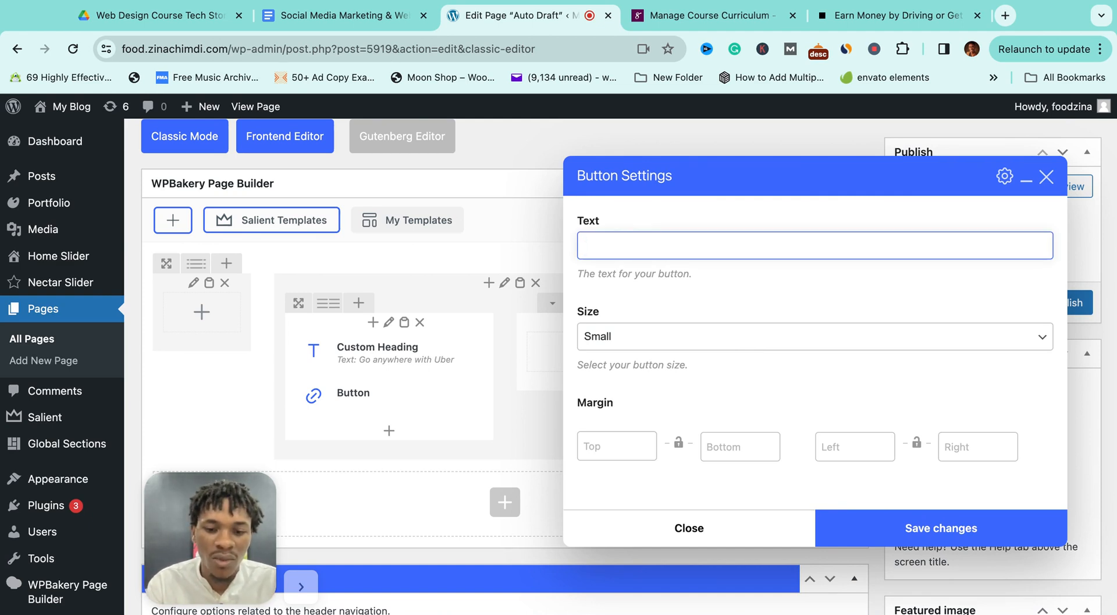
{"action": "type", "text": "Ride with ub"}
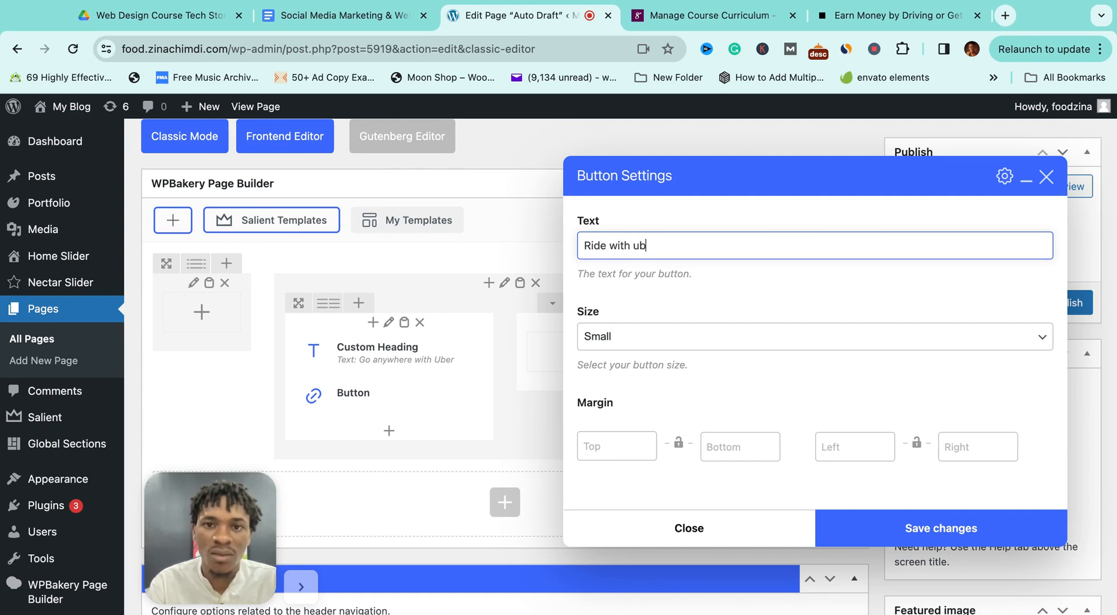
{"action": "type", "text": "Uber"}
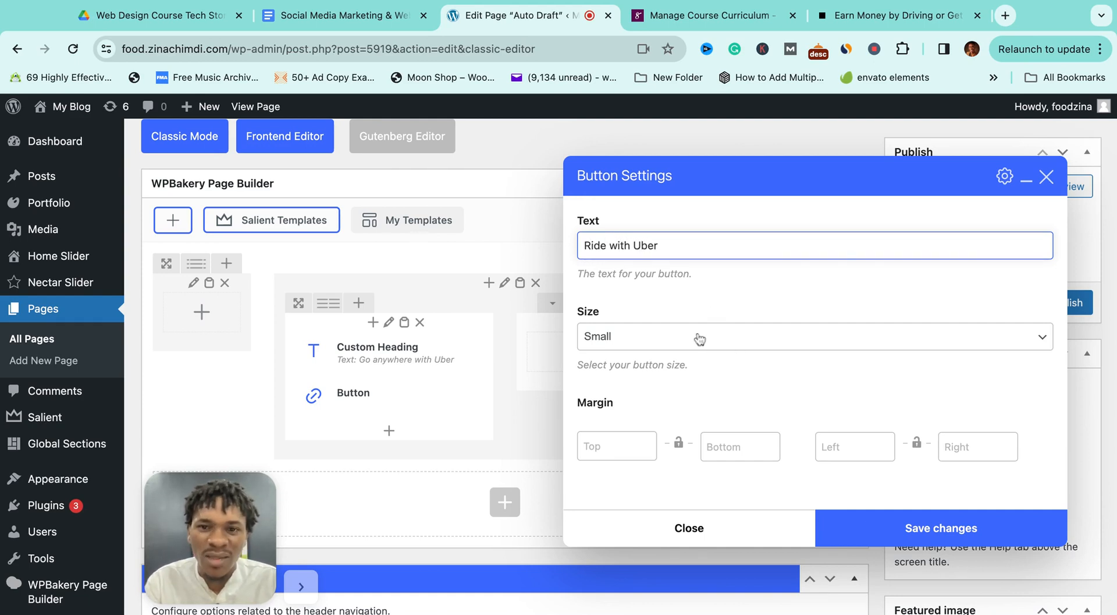
{"action": "left_click", "coordinate": [700, 339]}
{"action": "key", "text": "Down"}
{"action": "scroll", "coordinate": [700, 349], "scroll_direction": "down", "scroll_amount": 10}
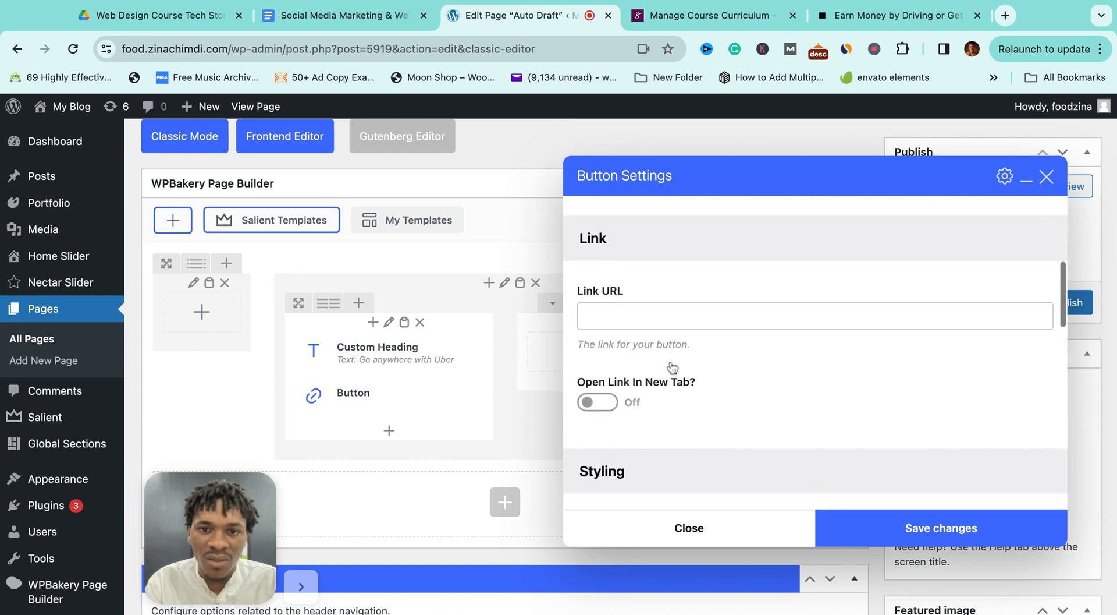
{"action": "scroll", "coordinate": [745, 430], "scroll_direction": "down", "scroll_amount": 8}
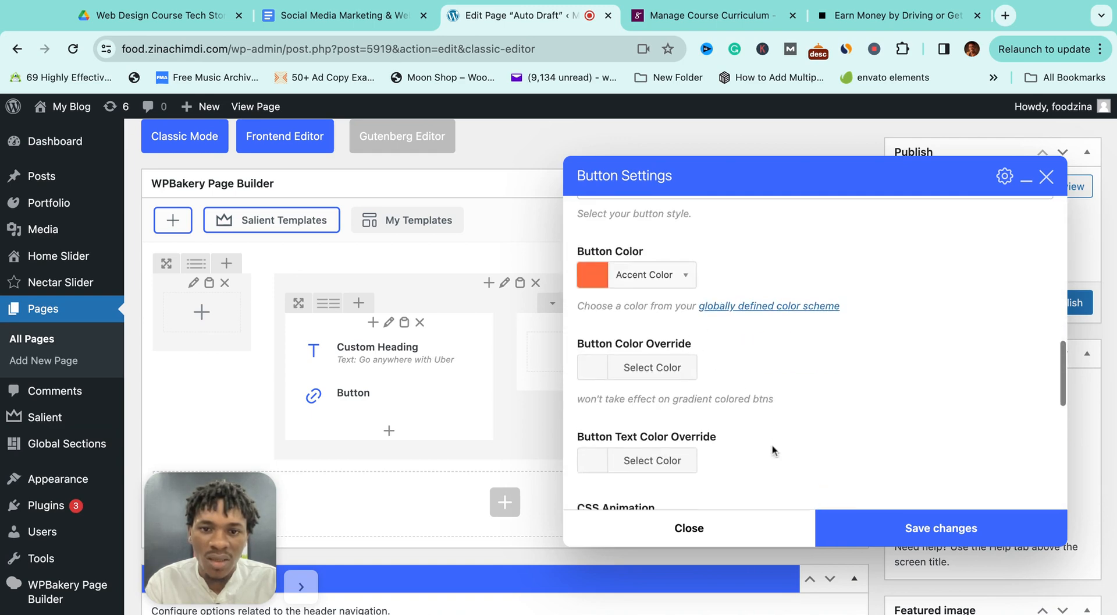
{"action": "scroll", "coordinate": [838, 475], "scroll_direction": "down", "scroll_amount": 3}
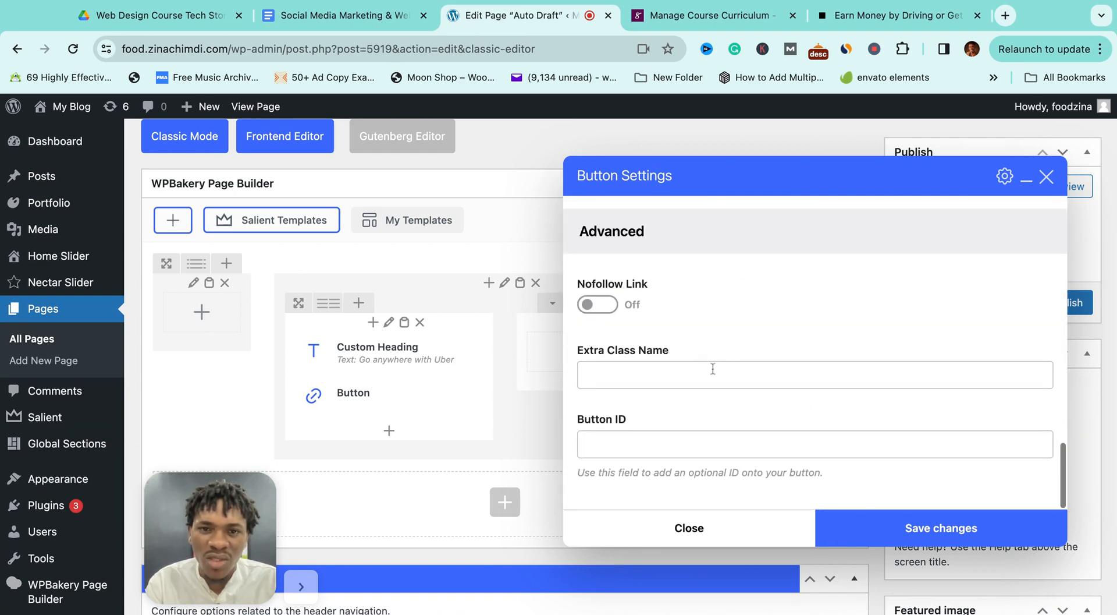
{"action": "left_click", "coordinate": [914, 523]}
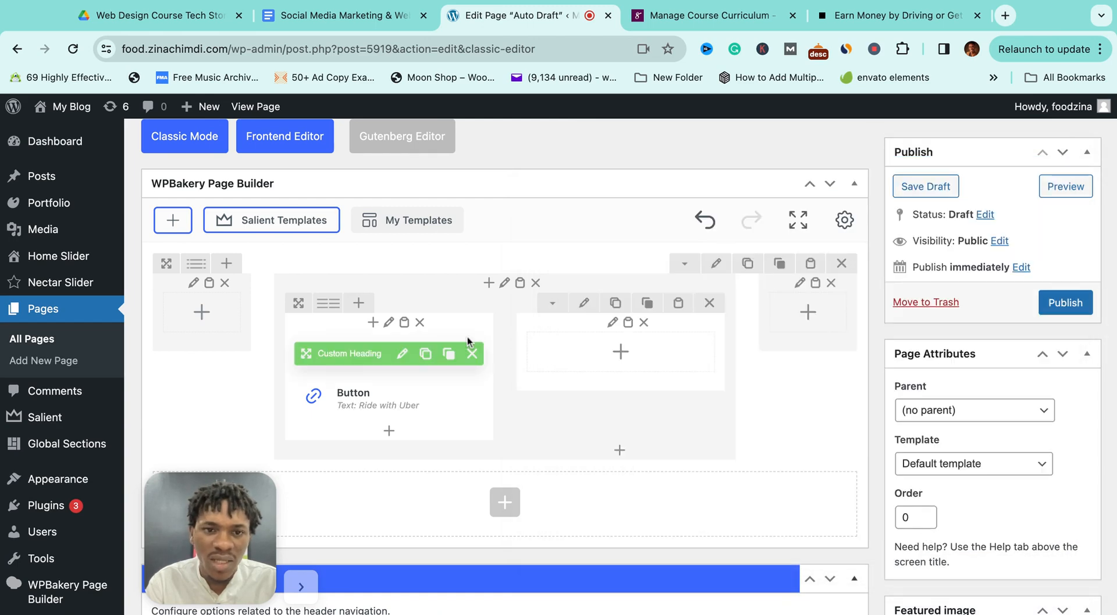
Add a second Button element below the "Ride with Uber" button.
{"action": "left_click_drag", "start_coordinate": [467, 336], "coordinate": [401, 407]}
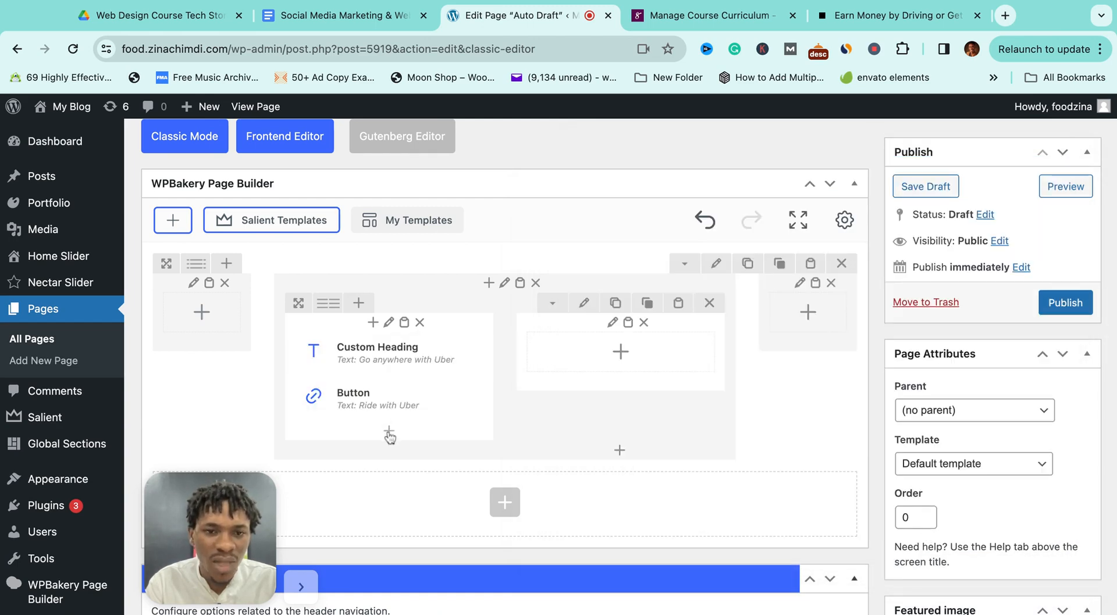
{"action": "left_click", "coordinate": [389, 432]}
{"action": "type", "text": "bu"}
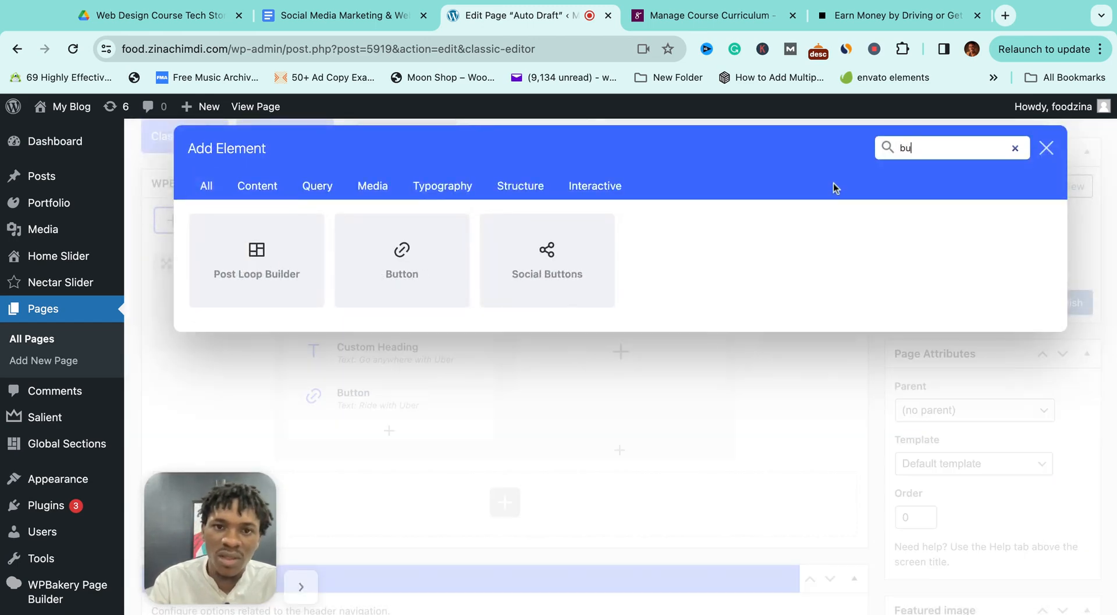
{"action": "left_click", "coordinate": [402, 261]}
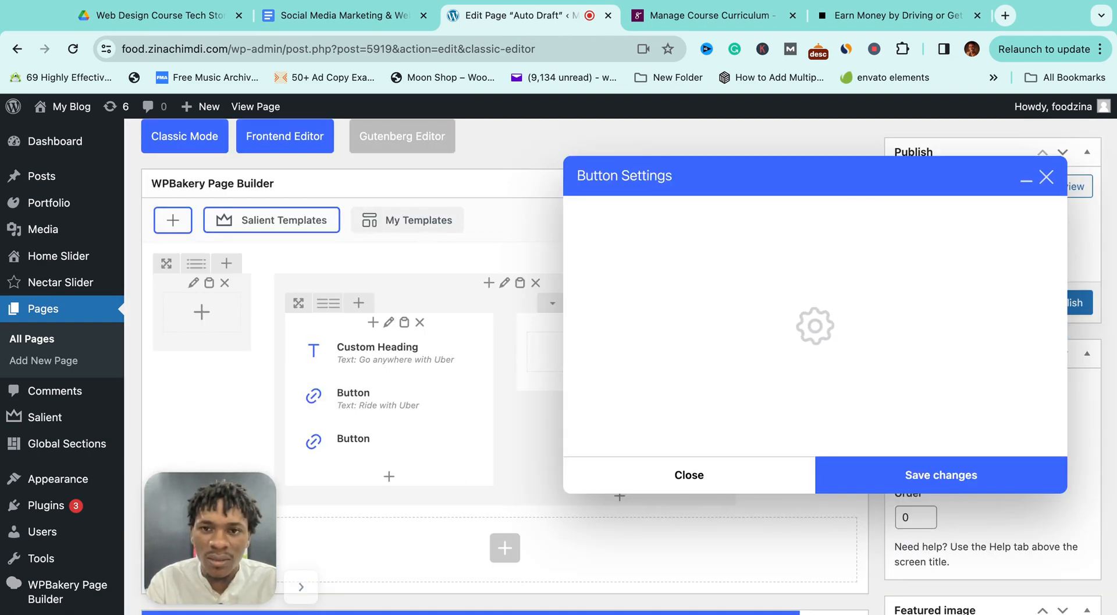
Set the second button's text to "Drive with Uber" and save its settings.
{"action": "left_click", "coordinate": [716, 255]}
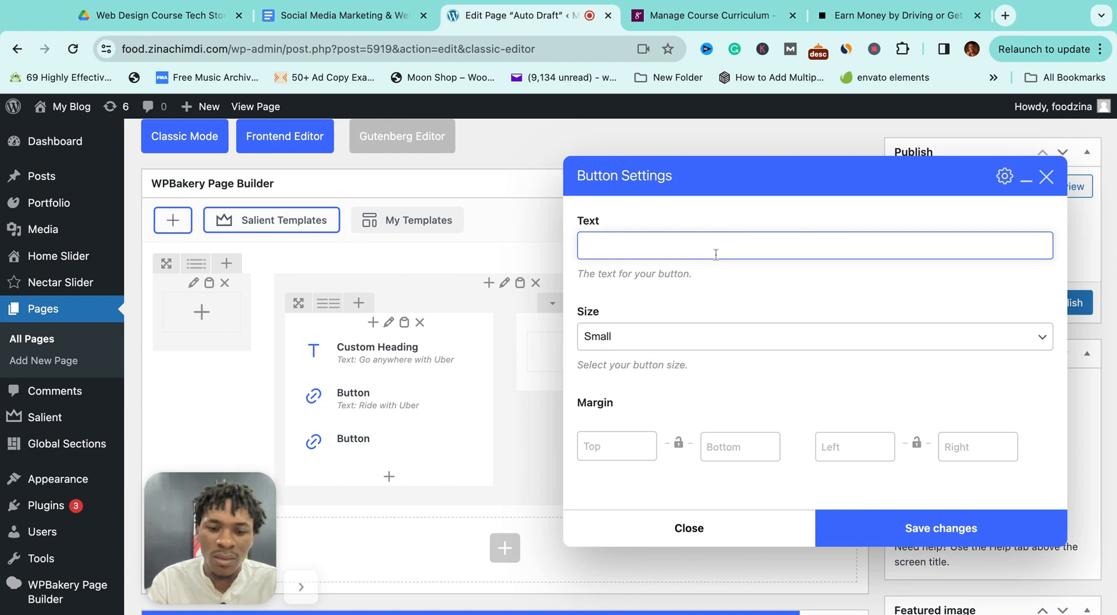
{"action": "type", "text": "Drive with Uber"}
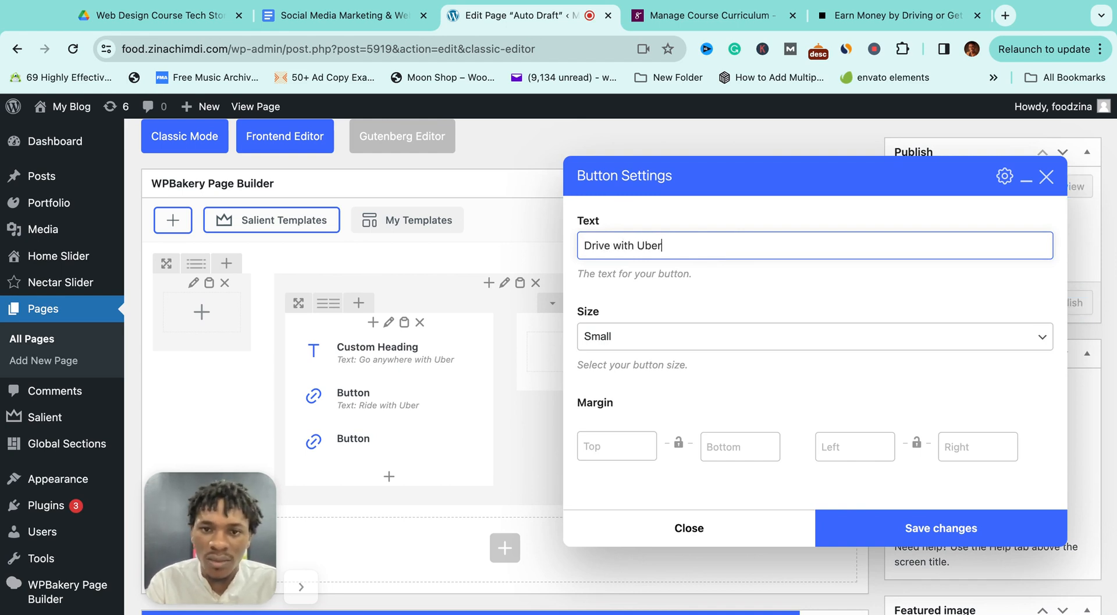
{"action": "left_click", "coordinate": [731, 332]}
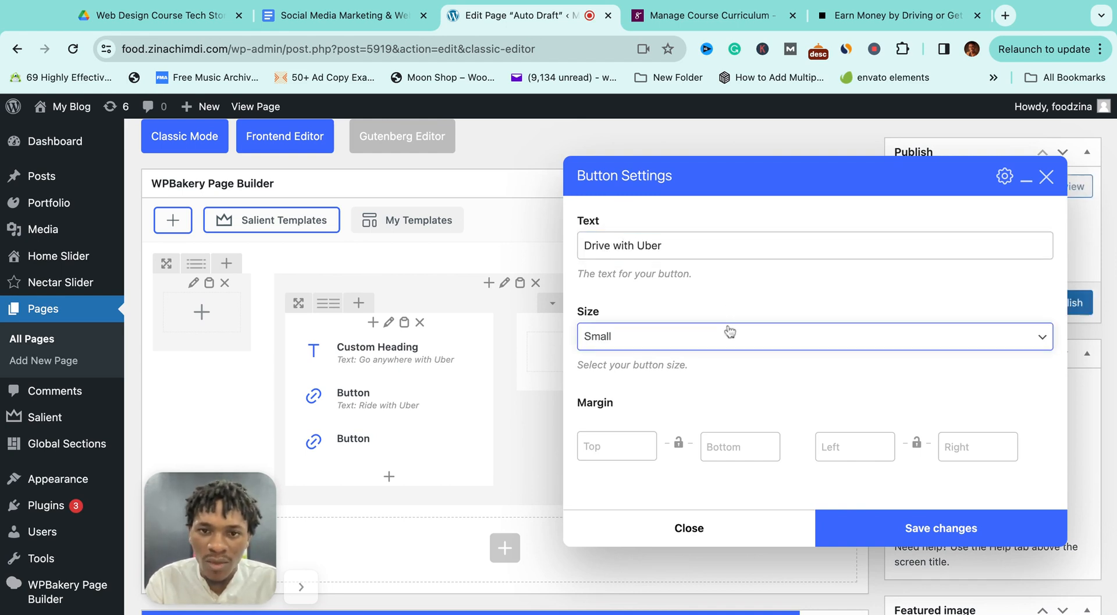
{"action": "left_click", "coordinate": [731, 347]}
{"action": "left_click", "coordinate": [935, 527]}
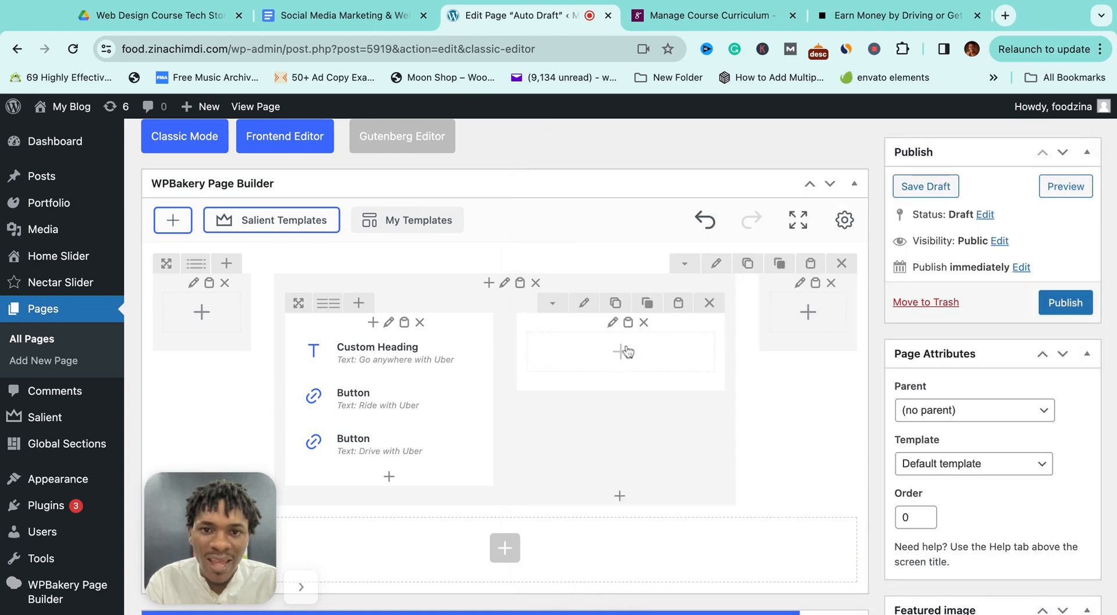
Check the hero image on the Uber homepage, then add a Single Image element to the inner row's empty right column in WordPress.
{"action": "left_click", "coordinate": [881, 16]}
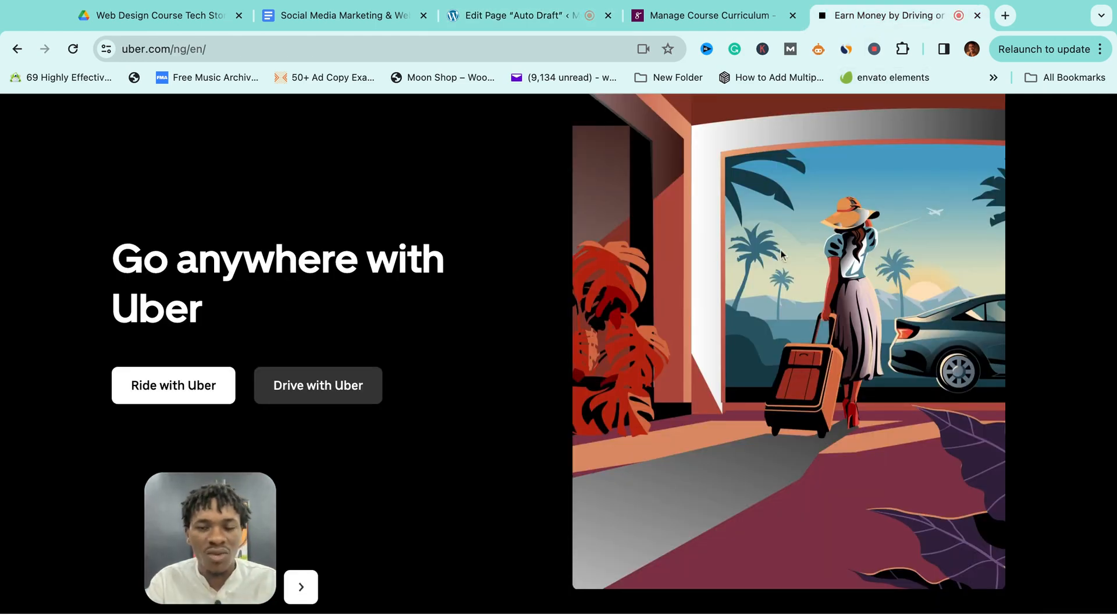
{"action": "left_click", "coordinate": [512, 15]}
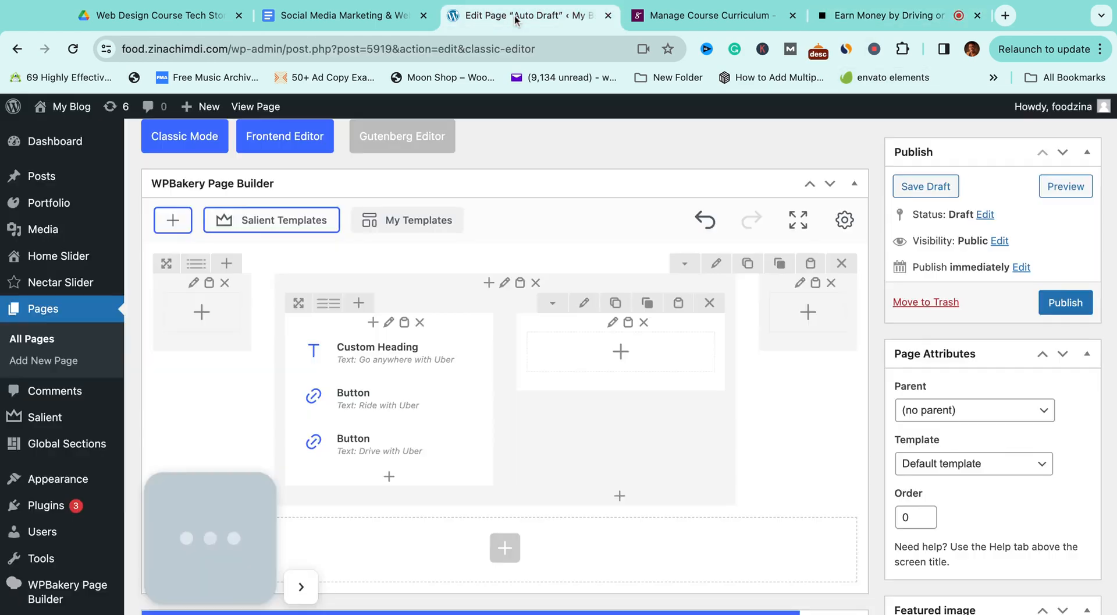
{"action": "left_click", "coordinate": [621, 352]}
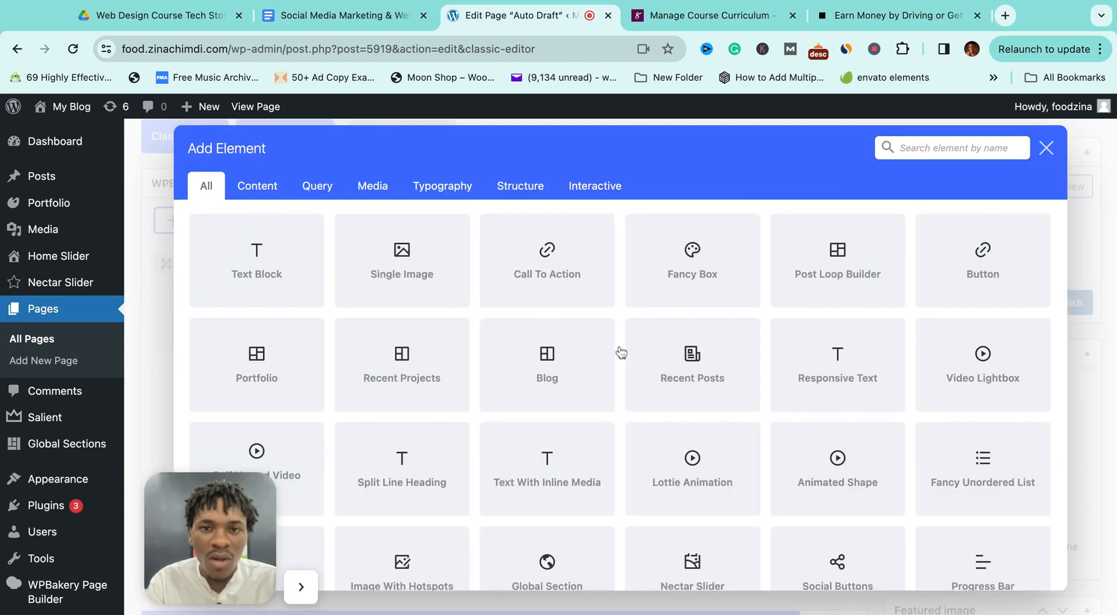
{"action": "left_click", "coordinate": [1046, 148]}
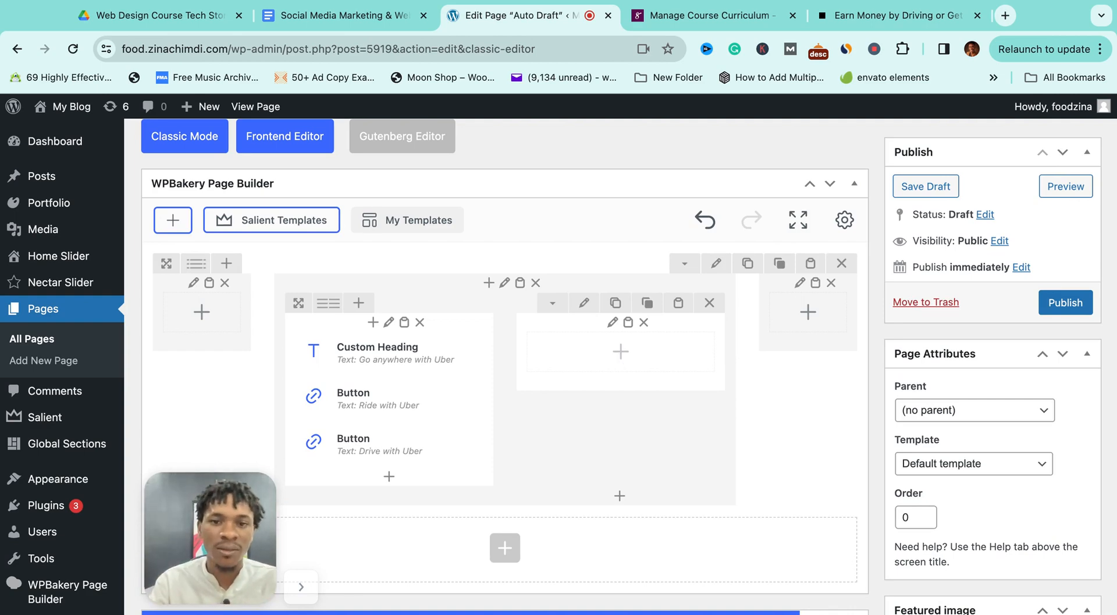
{"action": "left_click", "coordinate": [621, 352]}
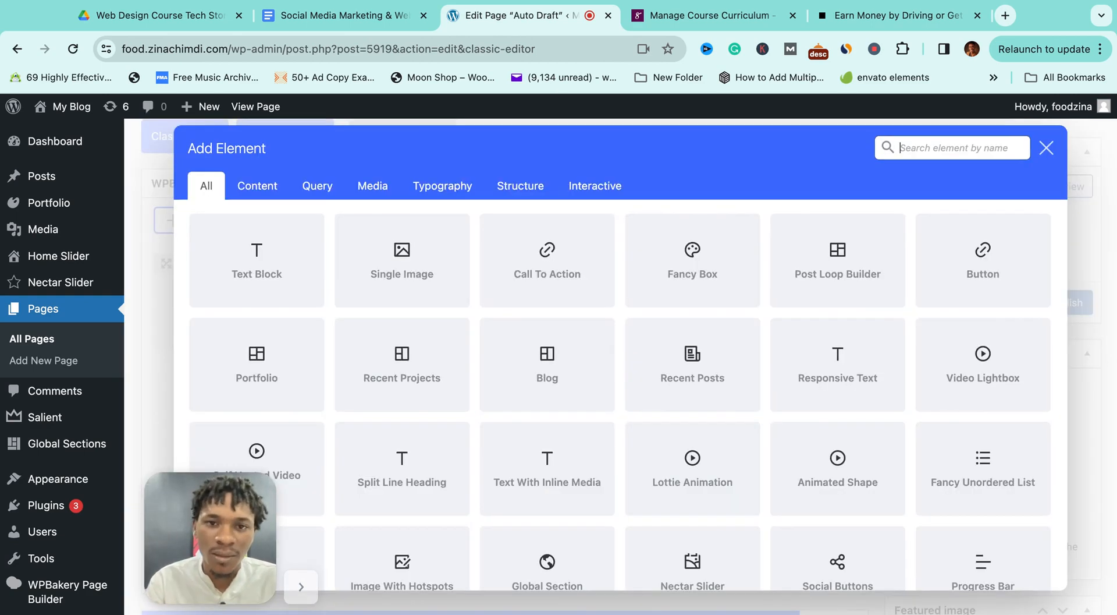
{"action": "left_click", "coordinate": [406, 268]}
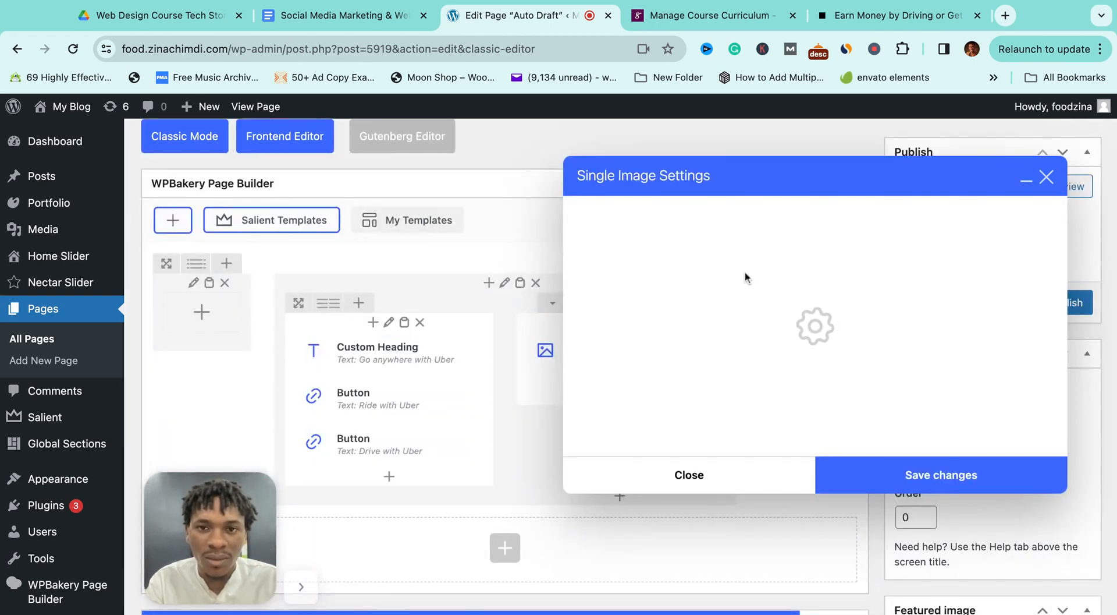
Assign Uber-header-image-1.jpg from the media library to the single image and save its settings.
{"action": "left_click", "coordinate": [638, 290]}
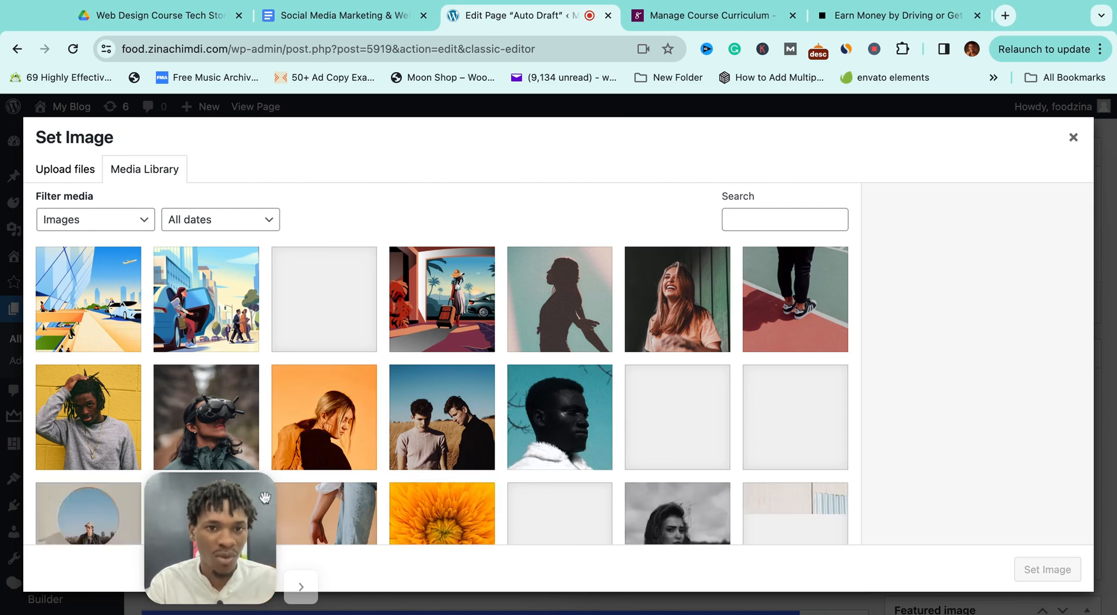
{"action": "left_click", "coordinate": [449, 296]}
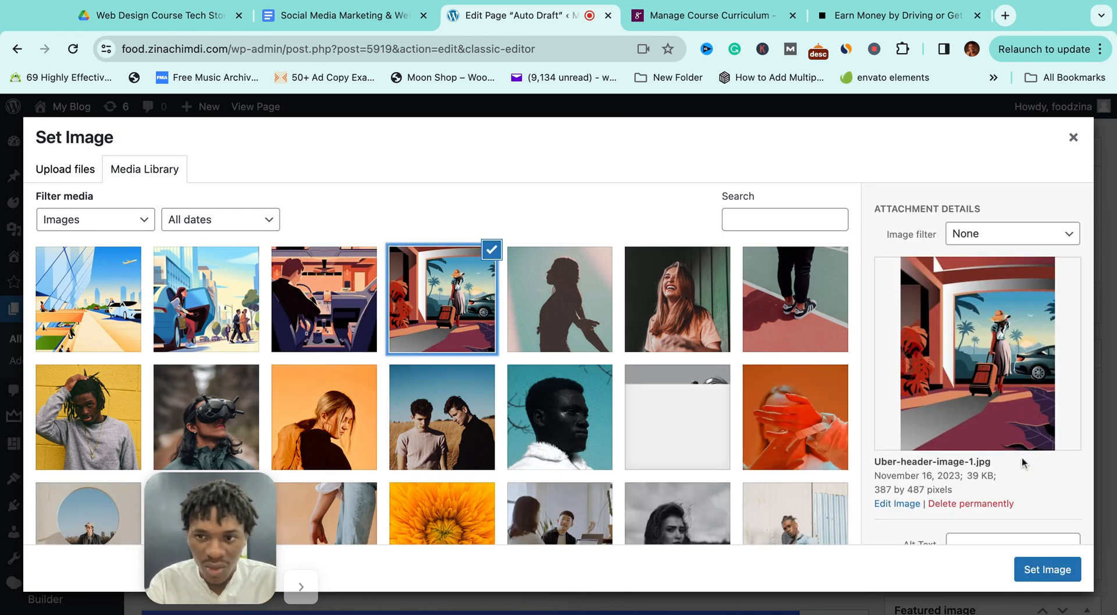
{"action": "left_click", "coordinate": [1043, 559]}
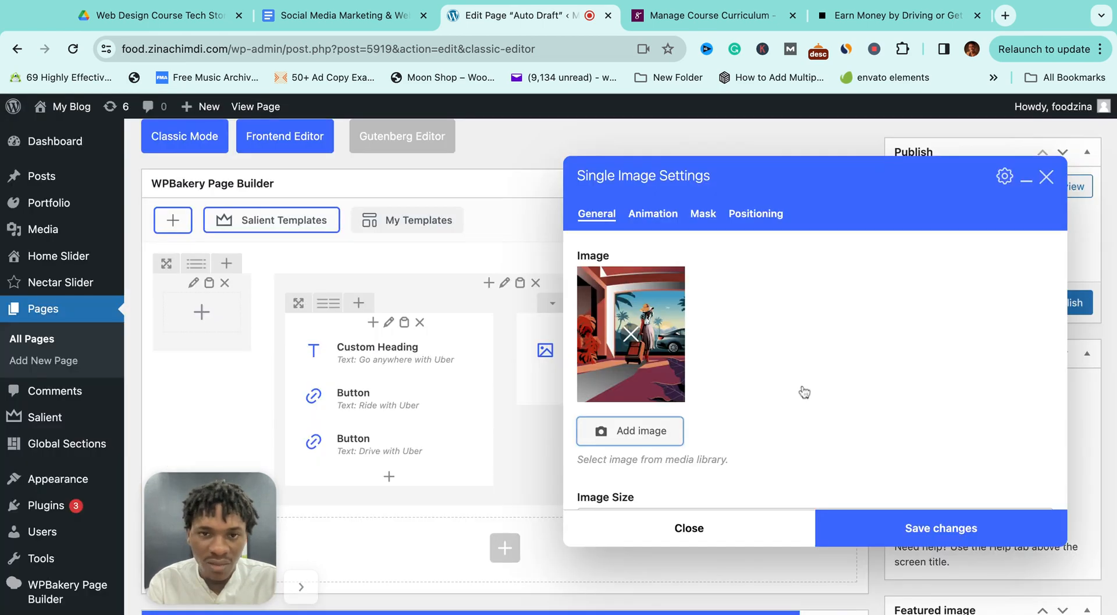
{"action": "left_click", "coordinate": [950, 542]}
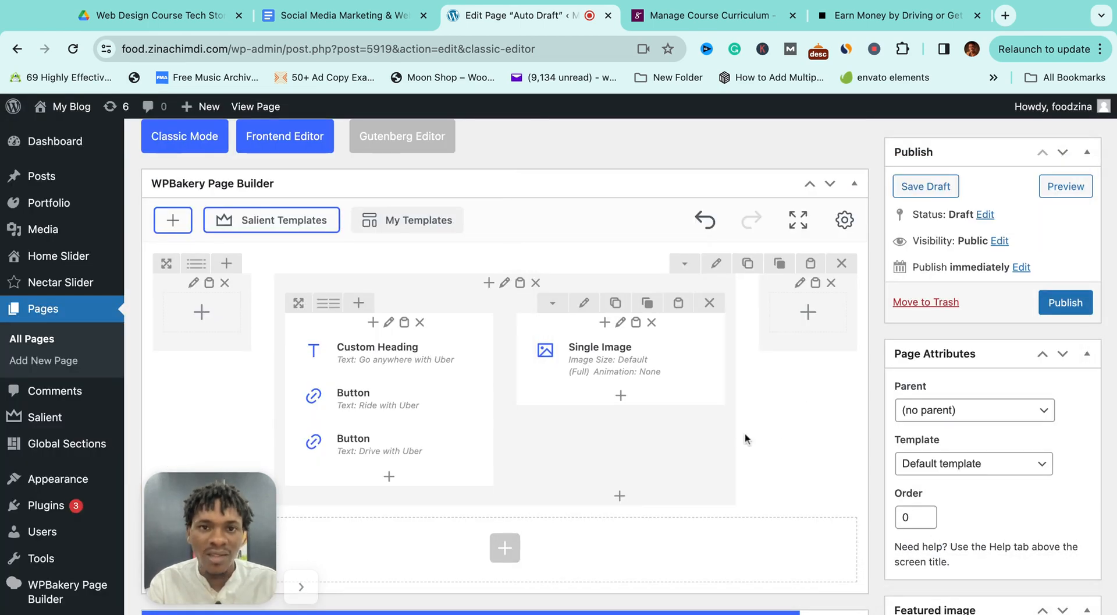
{"action": "scroll", "coordinate": [745, 435], "scroll_direction": "up", "scroll_amount": 1}
{"action": "scroll", "coordinate": [745, 432], "scroll_direction": "up", "scroll_amount": 2}
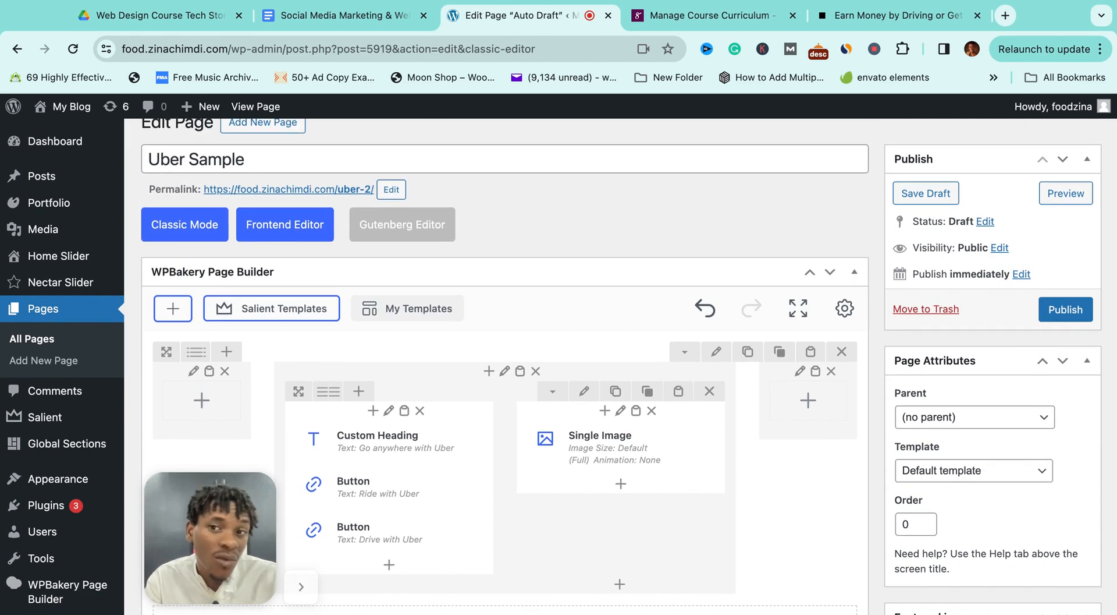
Preview the Uber Sample draft and check its hero heading, buttons and image.
{"action": "left_click", "coordinate": [1060, 202]}
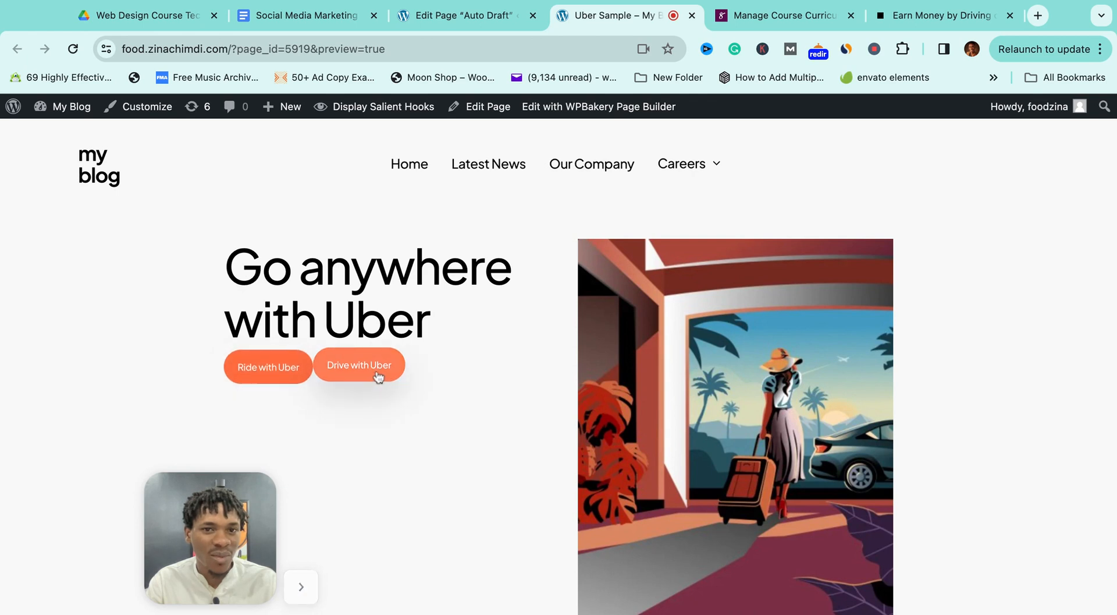
{"action": "scroll", "coordinate": [657, 333], "scroll_direction": "down", "scroll_amount": 3}
{"action": "scroll", "coordinate": [656, 333], "scroll_direction": "up", "scroll_amount": 3}
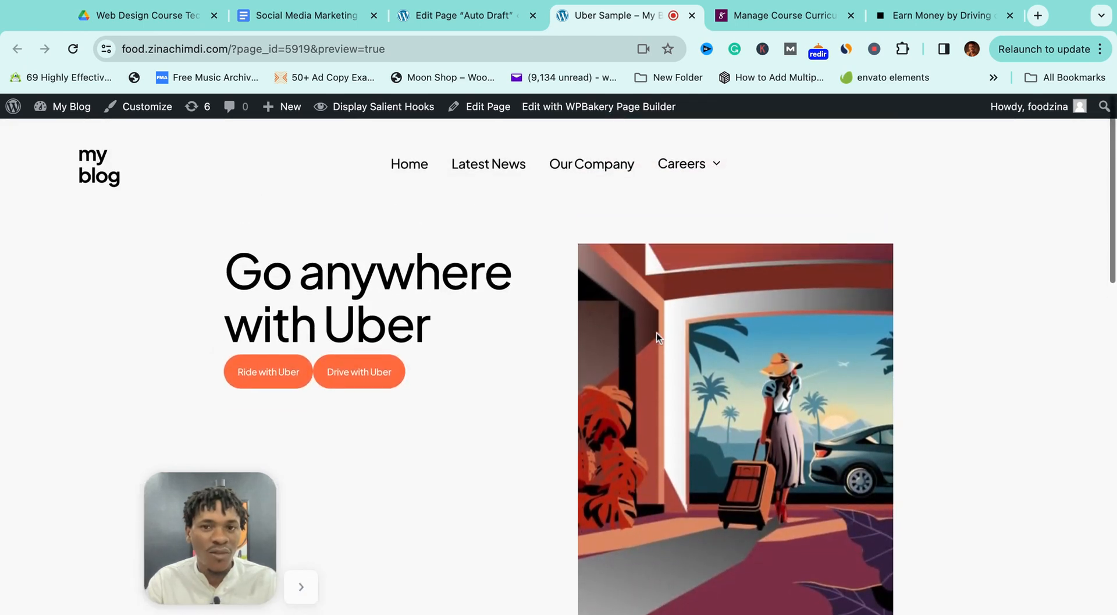
{"action": "scroll", "coordinate": [656, 333], "scroll_direction": "down", "scroll_amount": 1}
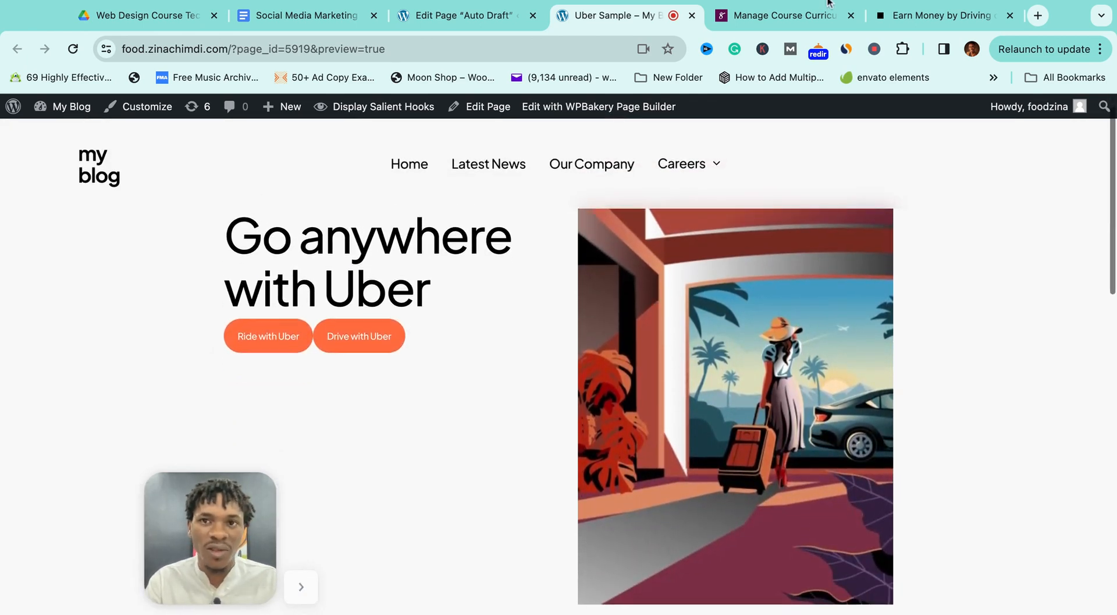
Close the course curriculum page and examine the hero section's layout, heading and button placement on the Uber homepage.
{"action": "left_click", "coordinate": [851, 15]}
{"action": "left_click", "coordinate": [815, 16]}
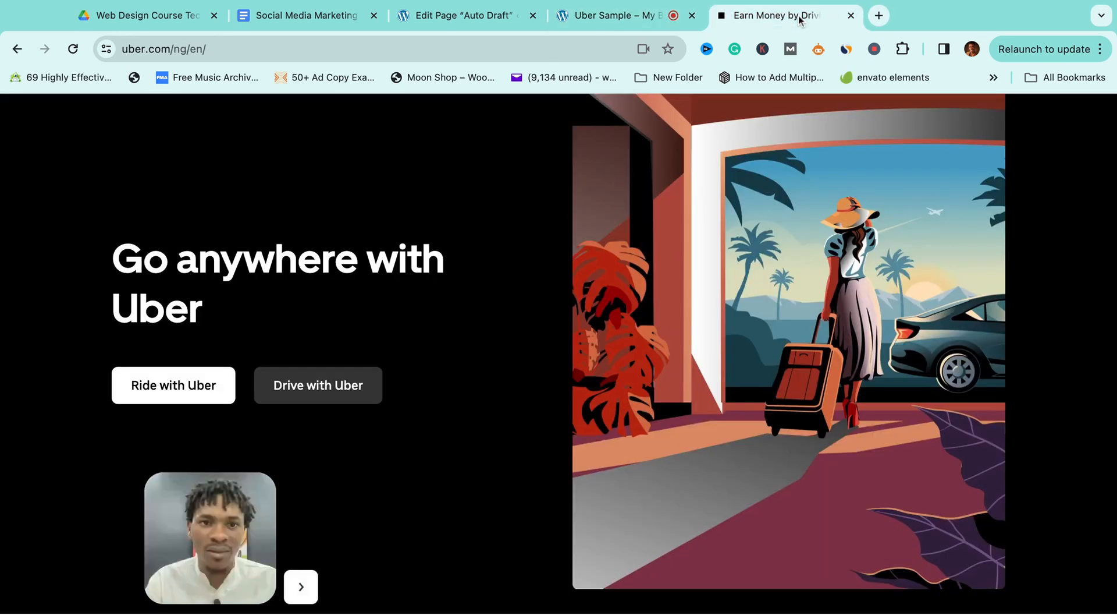
{"action": "scroll", "coordinate": [166, 285], "scroll_direction": "up", "scroll_amount": 3}
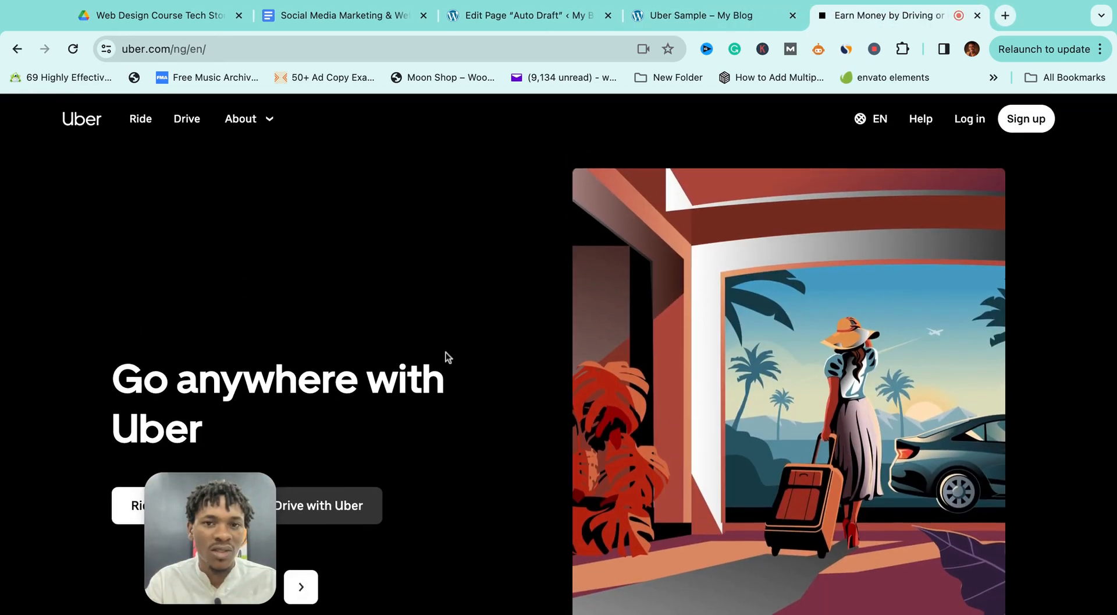
{"action": "scroll", "coordinate": [448, 356], "scroll_direction": "down", "scroll_amount": 2}
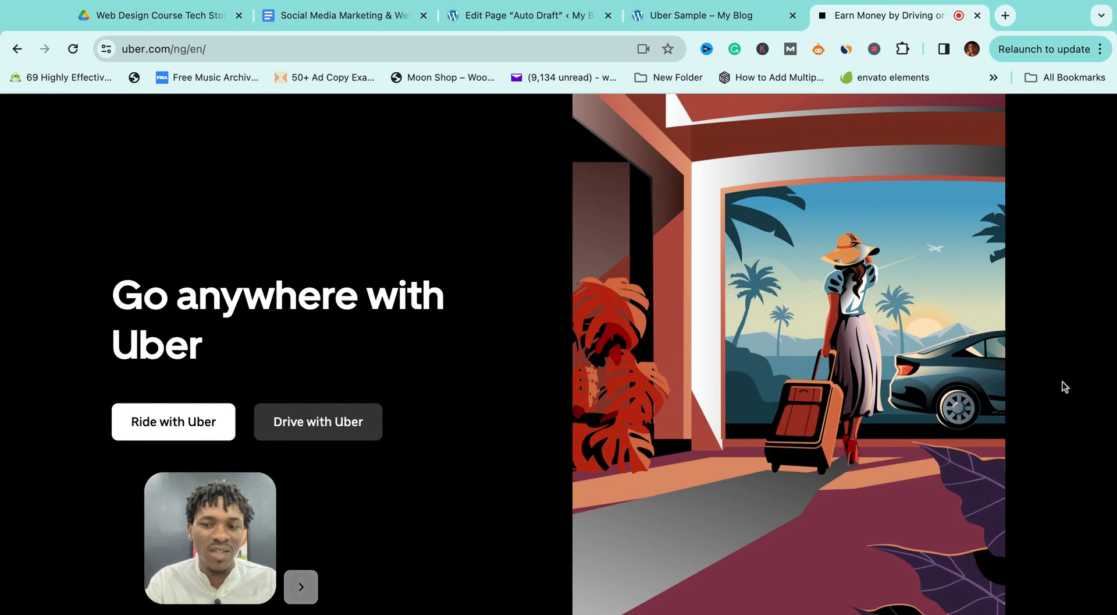
{"action": "scroll", "coordinate": [1064, 385], "scroll_direction": "down", "scroll_amount": 2}
{"action": "scroll", "coordinate": [1064, 385], "scroll_direction": "up", "scroll_amount": 1}
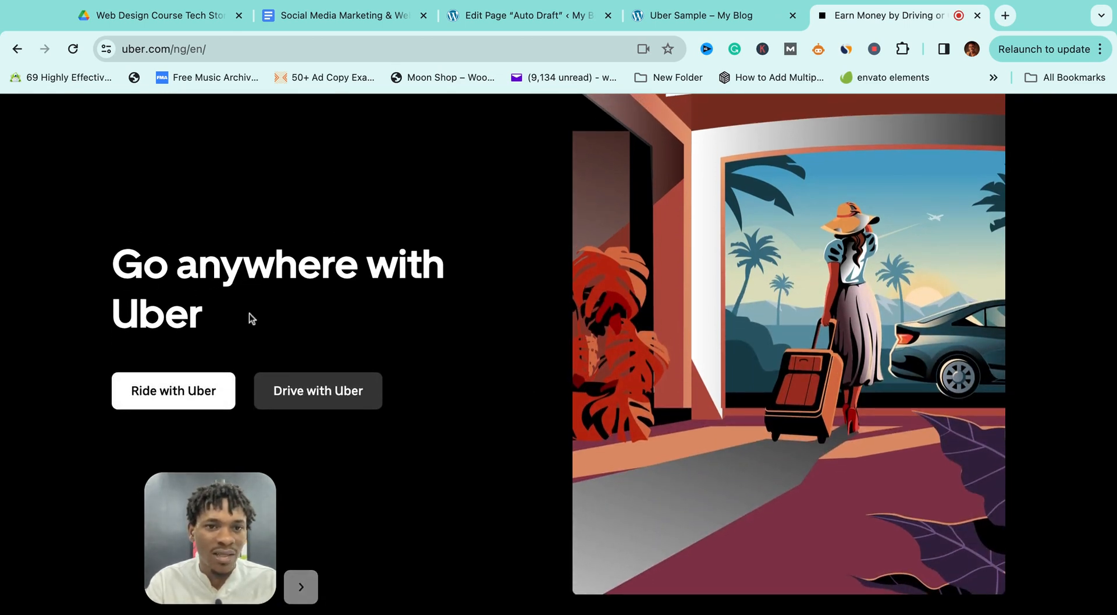
{"action": "scroll", "coordinate": [520, 313], "scroll_direction": "up", "scroll_amount": 1}
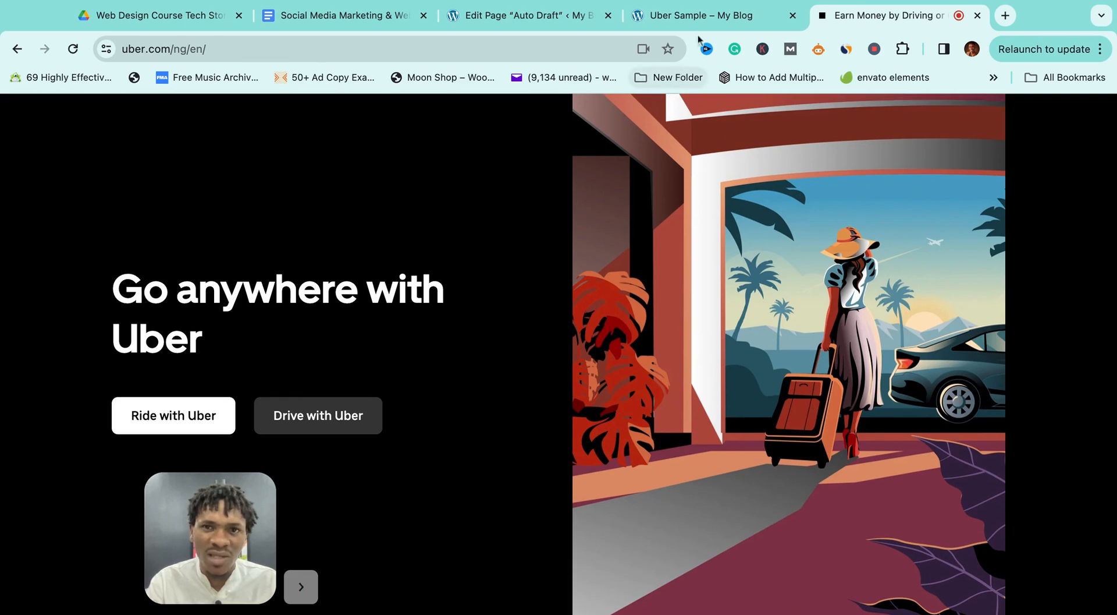
Compare the vertical placement of the heading and buttons in the Uber Sample preview with the Uber homepage.
{"action": "left_click", "coordinate": [641, 21]}
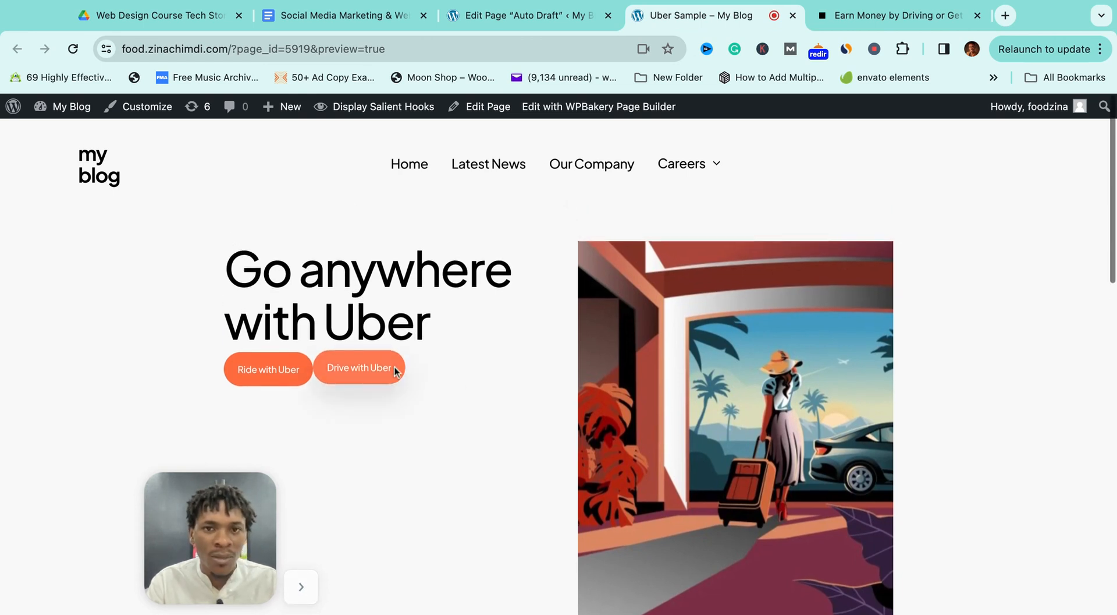
{"action": "scroll", "coordinate": [312, 456], "scroll_direction": "down", "scroll_amount": 2}
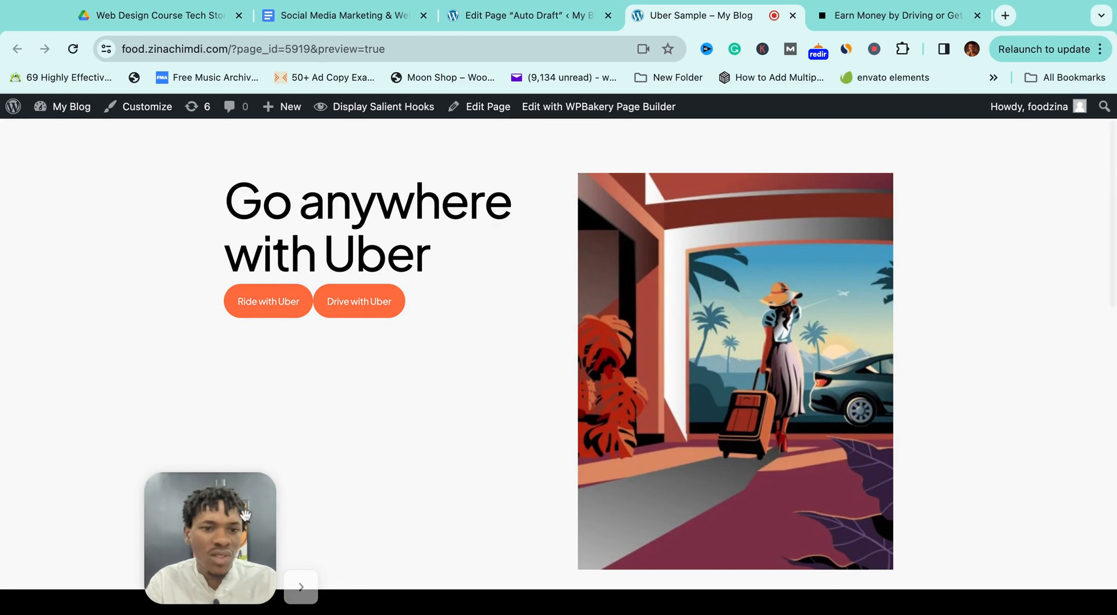
{"action": "scroll", "coordinate": [347, 201], "scroll_direction": "up", "scroll_amount": 2}
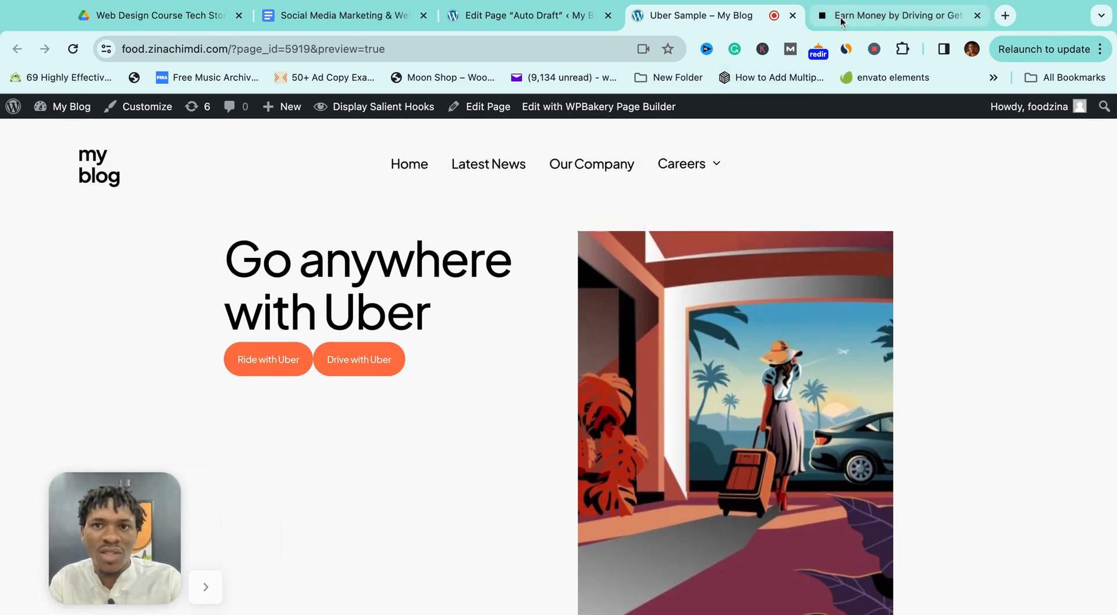
{"action": "left_click", "coordinate": [891, 15]}
{"action": "scroll", "coordinate": [465, 210], "scroll_direction": "up", "scroll_amount": 2}
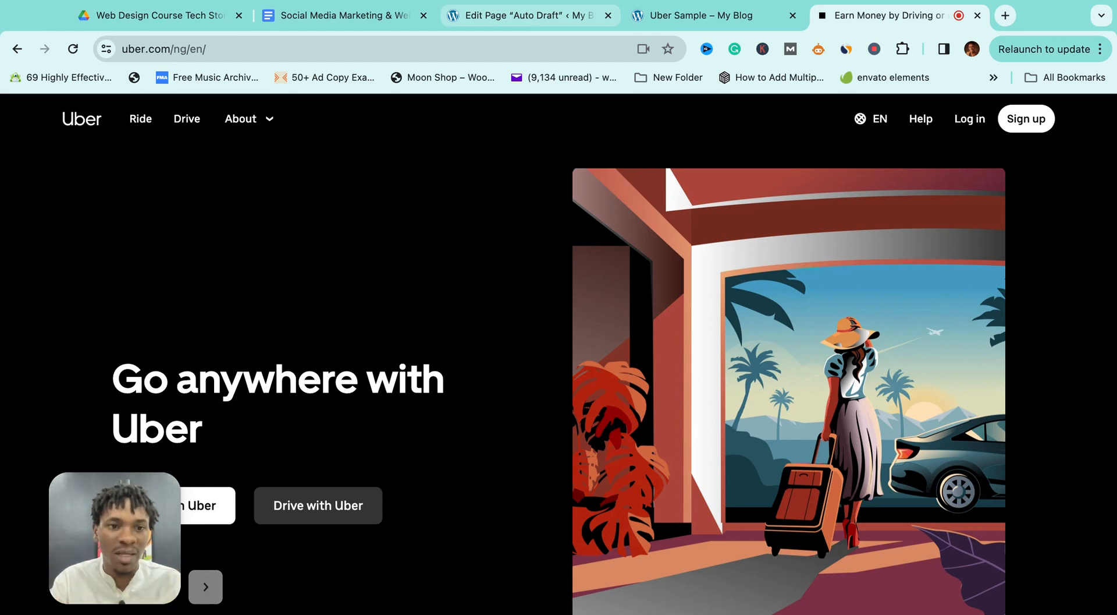
In the WordPress editor, give the inner column holding the heading and buttons a top margin of 150 and save its settings.
{"action": "left_click", "coordinate": [522, 17]}
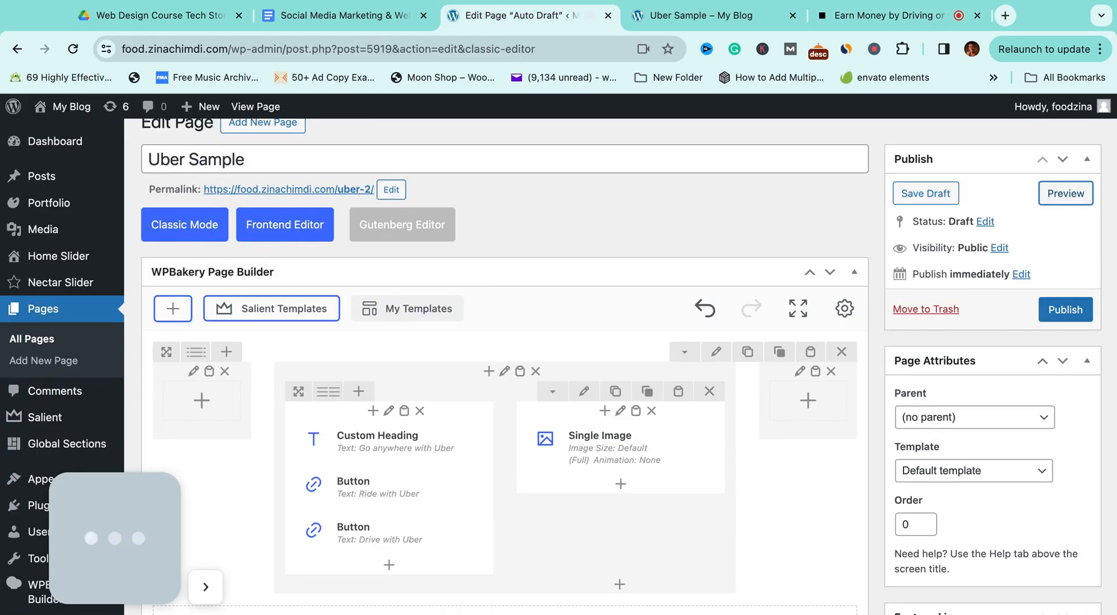
{"action": "scroll", "coordinate": [453, 436], "scroll_direction": "down", "scroll_amount": 1}
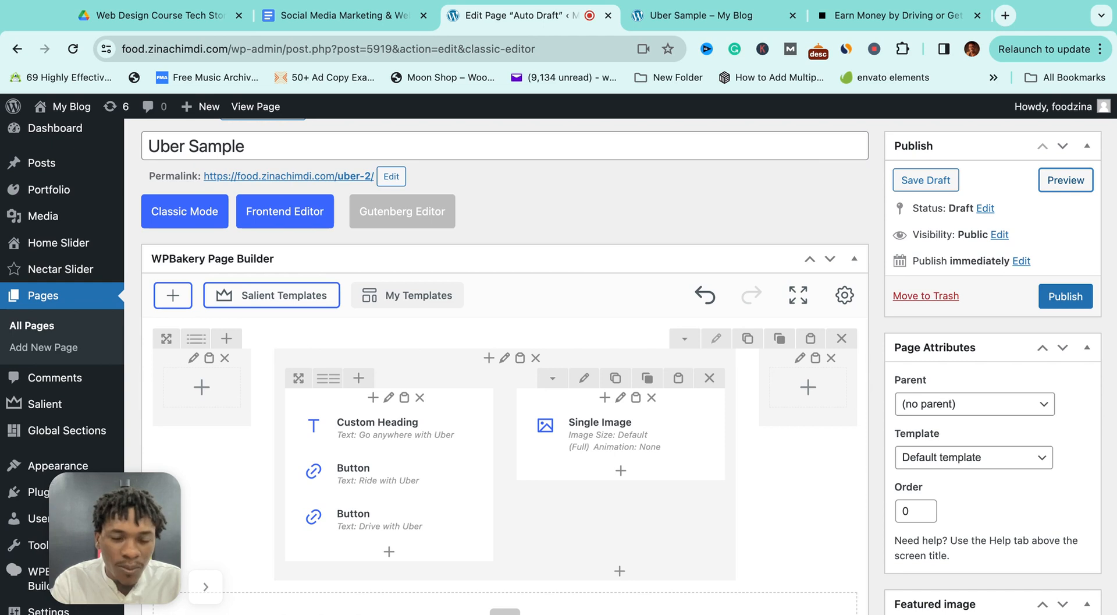
{"action": "scroll", "coordinate": [559, 361], "scroll_direction": "down", "scroll_amount": 1}
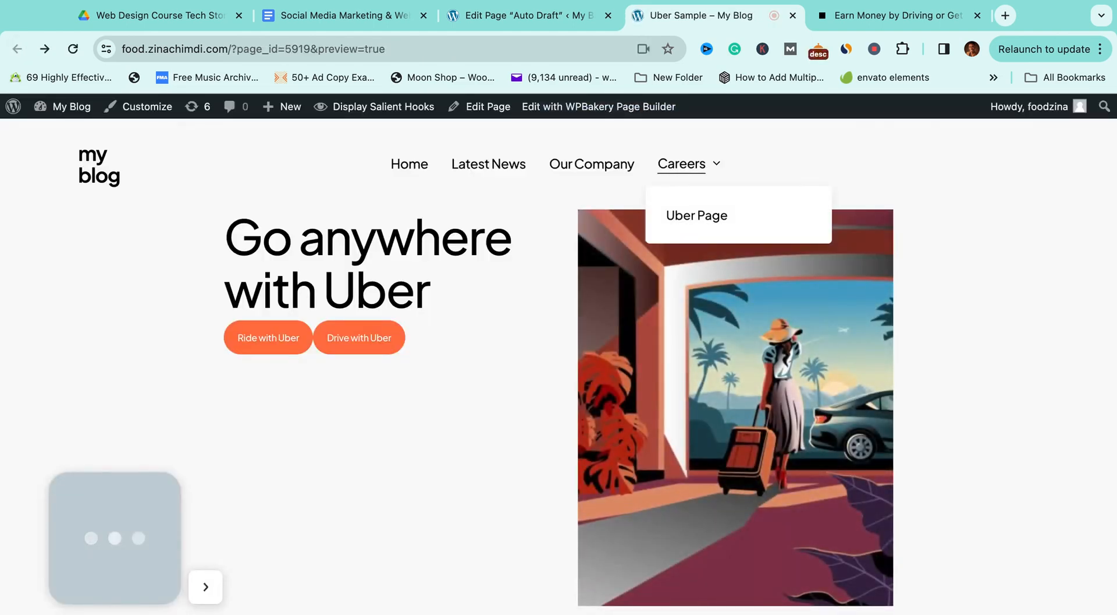
{"action": "left_click", "coordinate": [527, 15]}
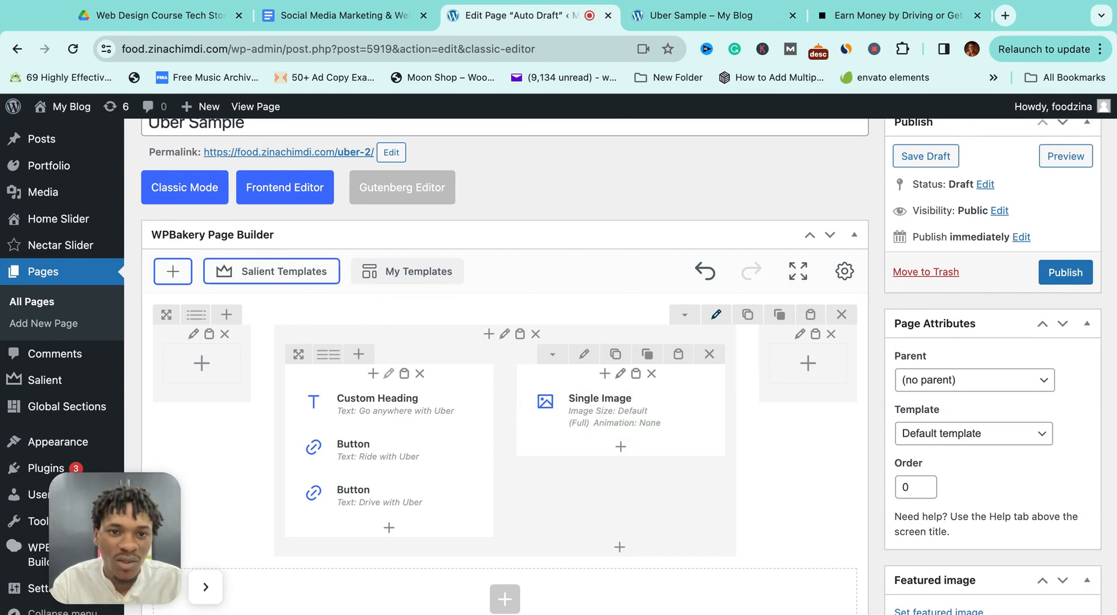
{"action": "left_click", "coordinate": [716, 313]}
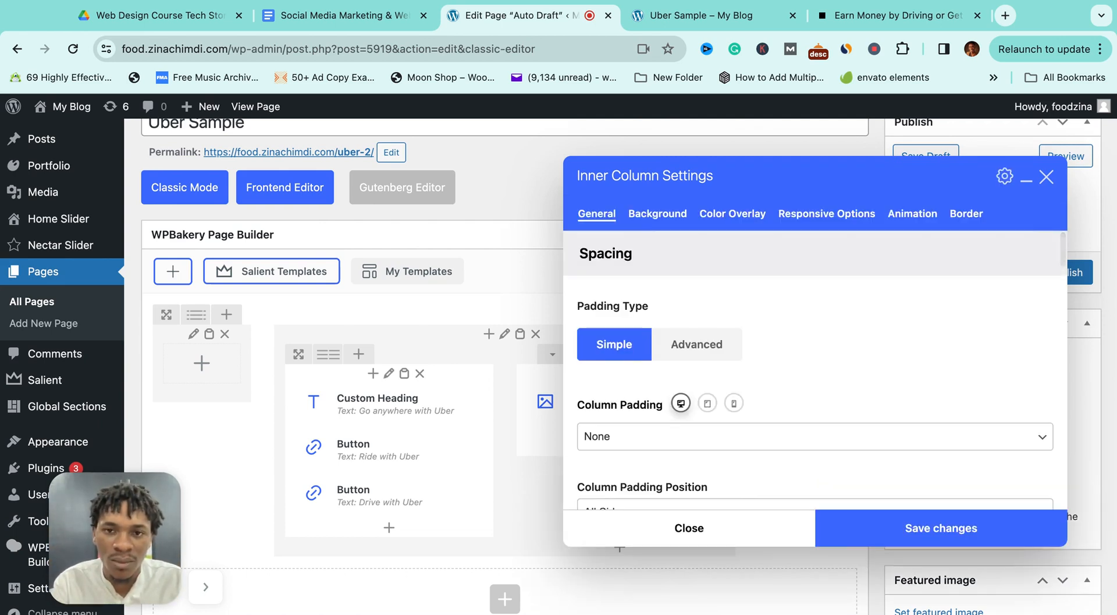
{"action": "scroll", "coordinate": [815, 361], "scroll_direction": "down", "scroll_amount": 3}
{"action": "scroll", "coordinate": [815, 370], "scroll_direction": "down", "scroll_amount": 5}
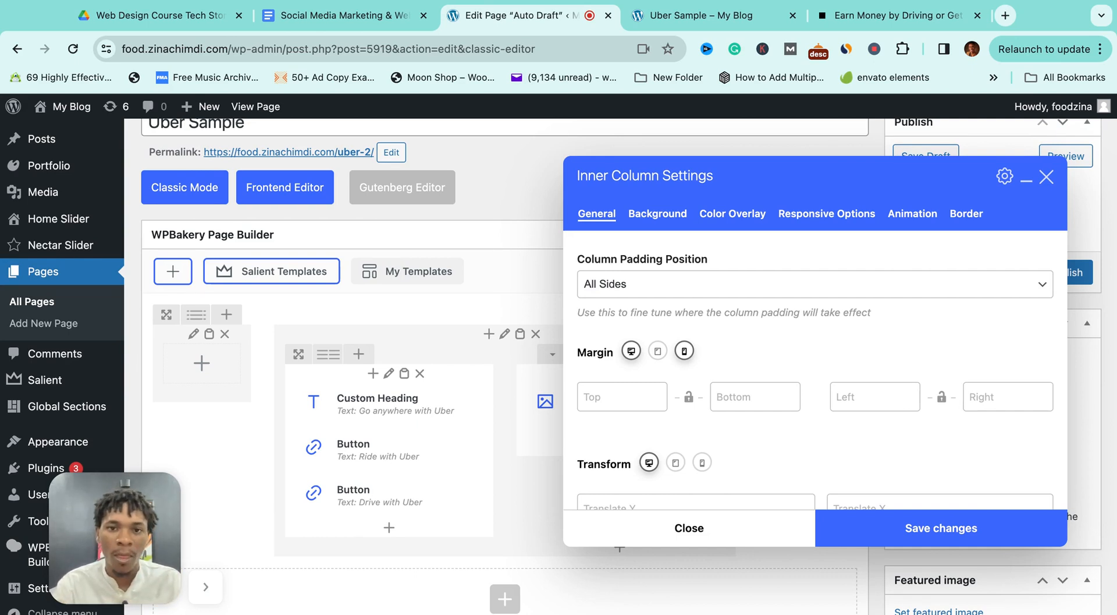
{"action": "left_click", "coordinate": [622, 397]}
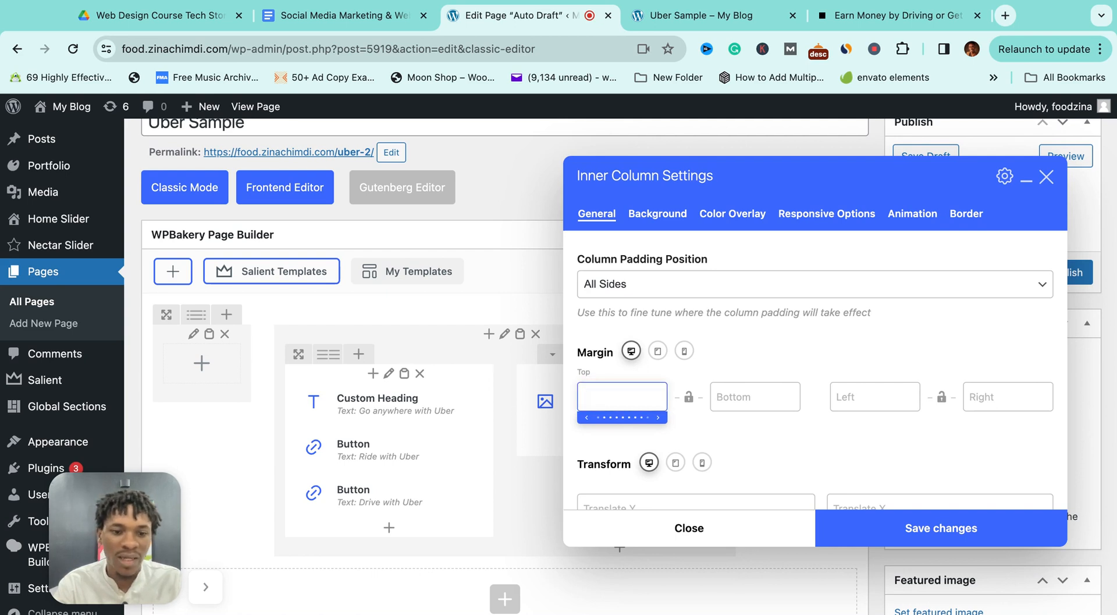
{"action": "type", "text": "250"}
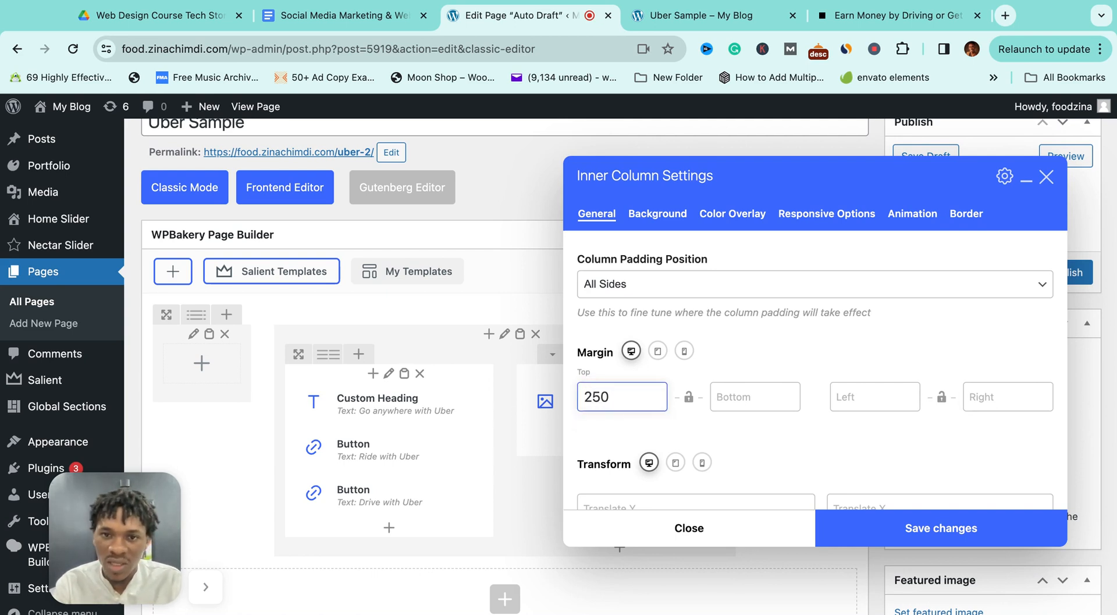
{"action": "key", "text": "Left"}
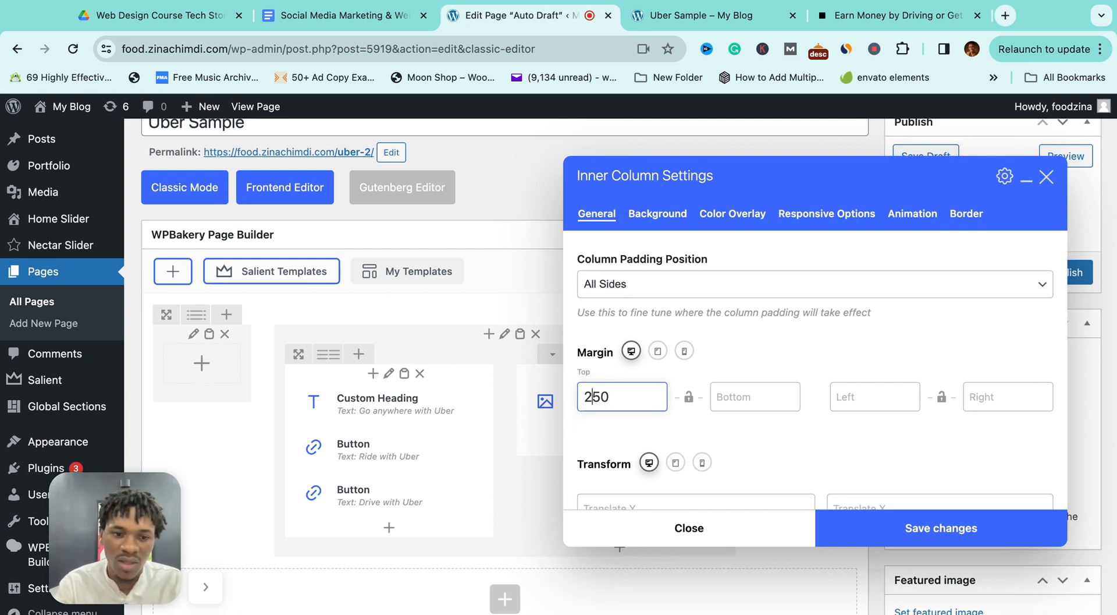
{"action": "key", "text": "BackSpace"}
{"action": "type", "text": "1"}
{"action": "scroll", "coordinate": [815, 370], "scroll_direction": "down", "scroll_amount": 2}
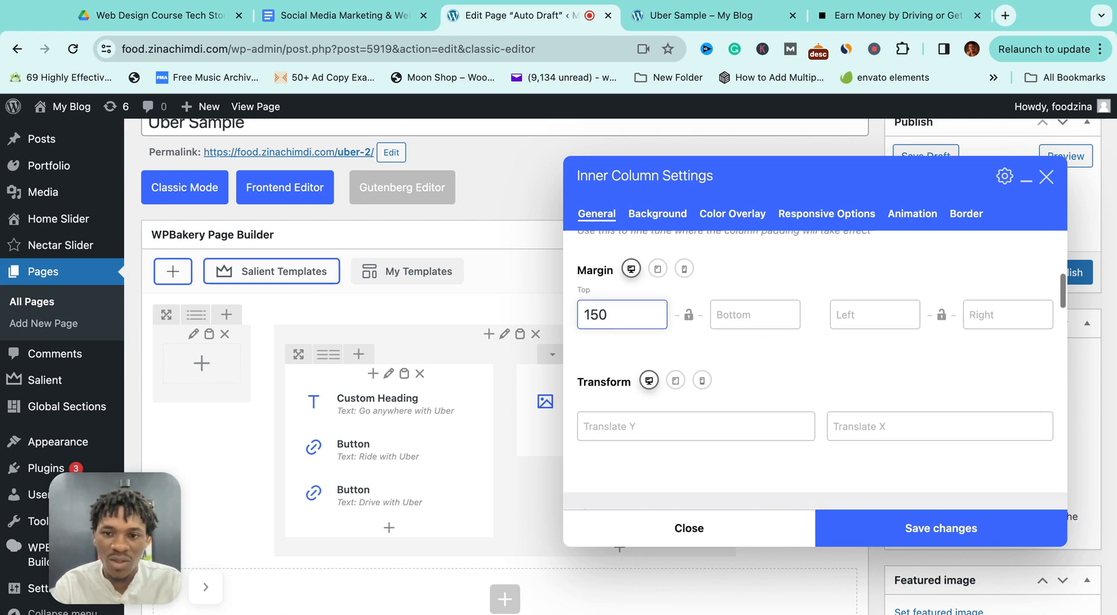
{"action": "left_click", "coordinate": [941, 527]}
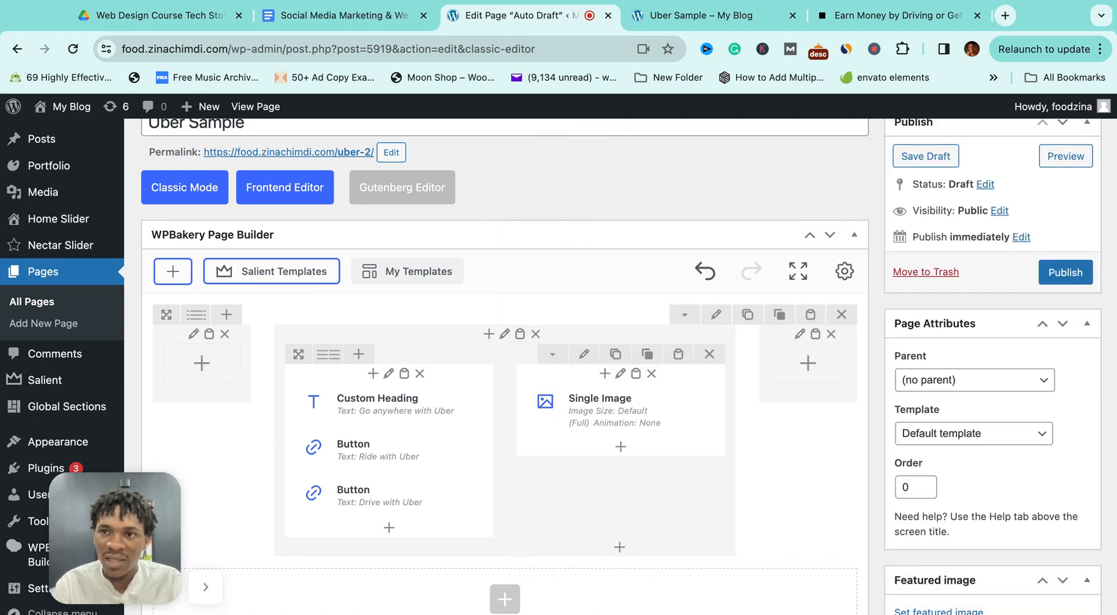
Preview the page again and compare the heading and button position against the Uber homepage's hero section.
{"action": "left_click", "coordinate": [1067, 156]}
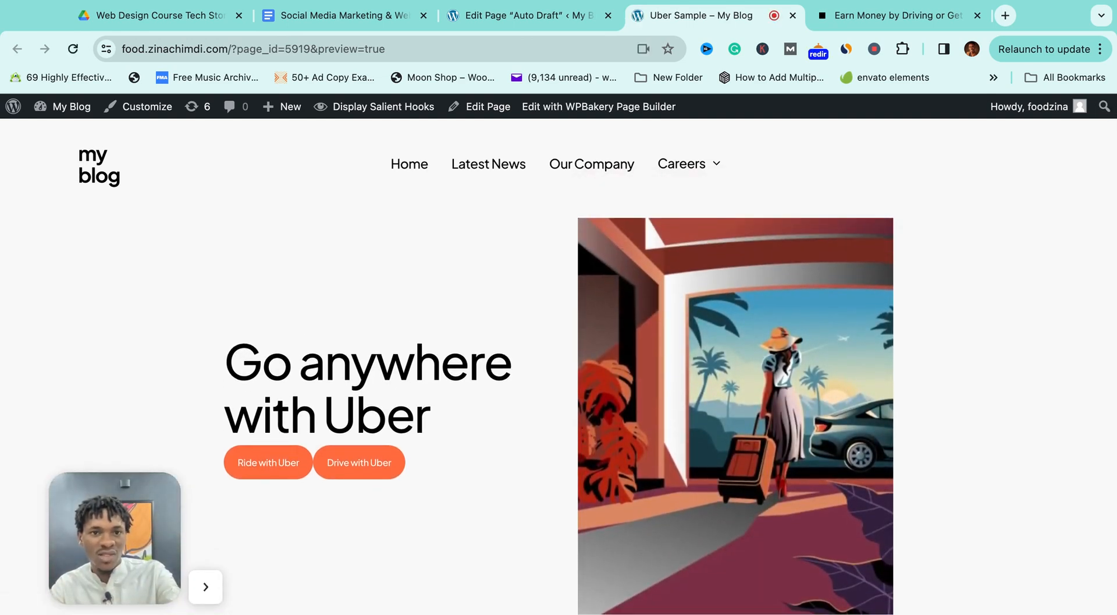
{"action": "key", "text": "ctrl+Tab"}
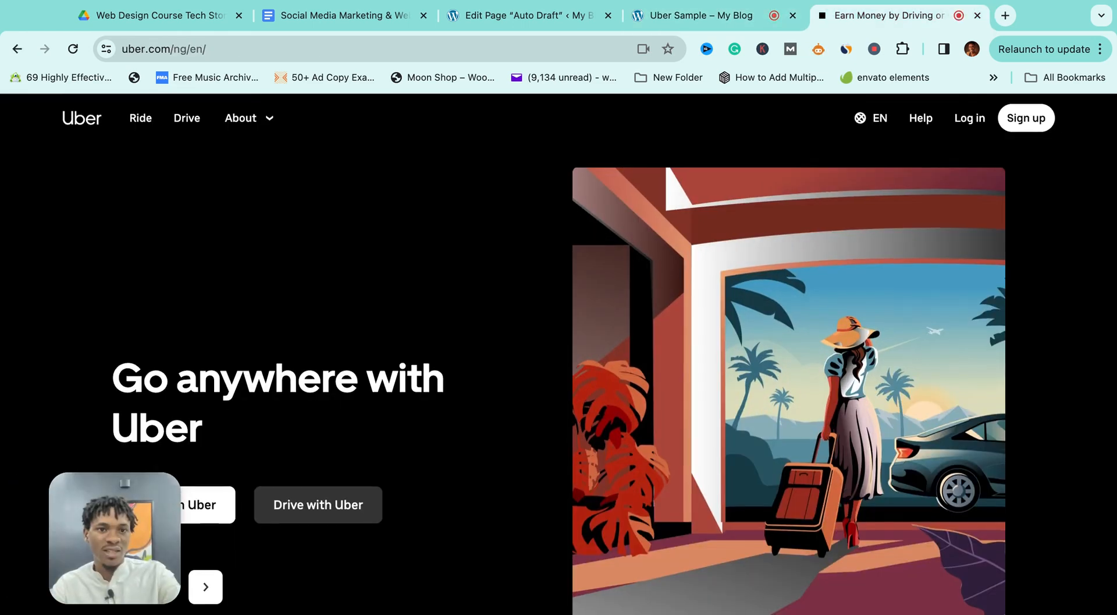
{"action": "scroll", "coordinate": [559, 354], "scroll_direction": "down", "scroll_amount": 2}
{"action": "scroll", "coordinate": [558, 354], "scroll_direction": "up", "scroll_amount": 2}
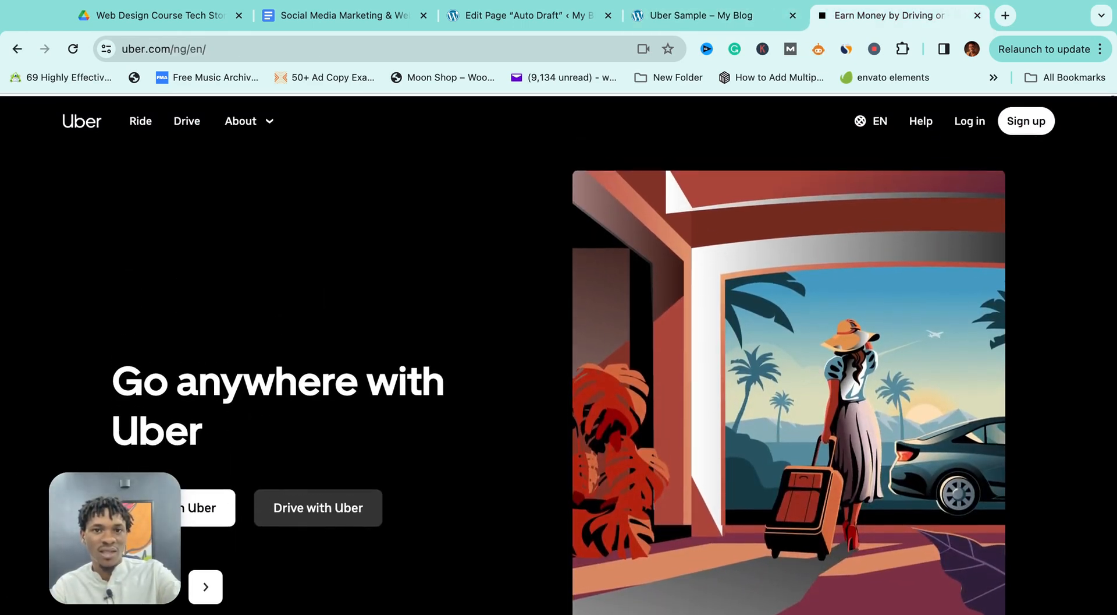
{"action": "scroll", "coordinate": [558, 353], "scroll_direction": "down", "scroll_amount": 1}
{"action": "key", "text": "ctrl+shift+Tab"}
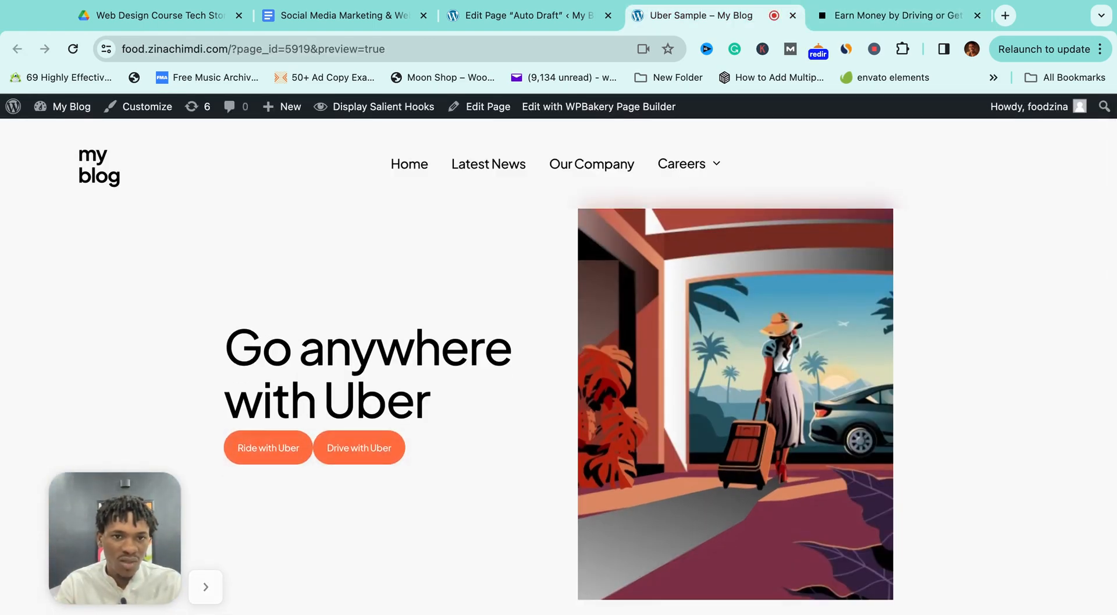
In the WordPress editor, give the Custom Heading "Go anywhere with Uber" a bottom margin of 30 and save its settings.
{"action": "key", "text": "ctrl+shift+Tab"}
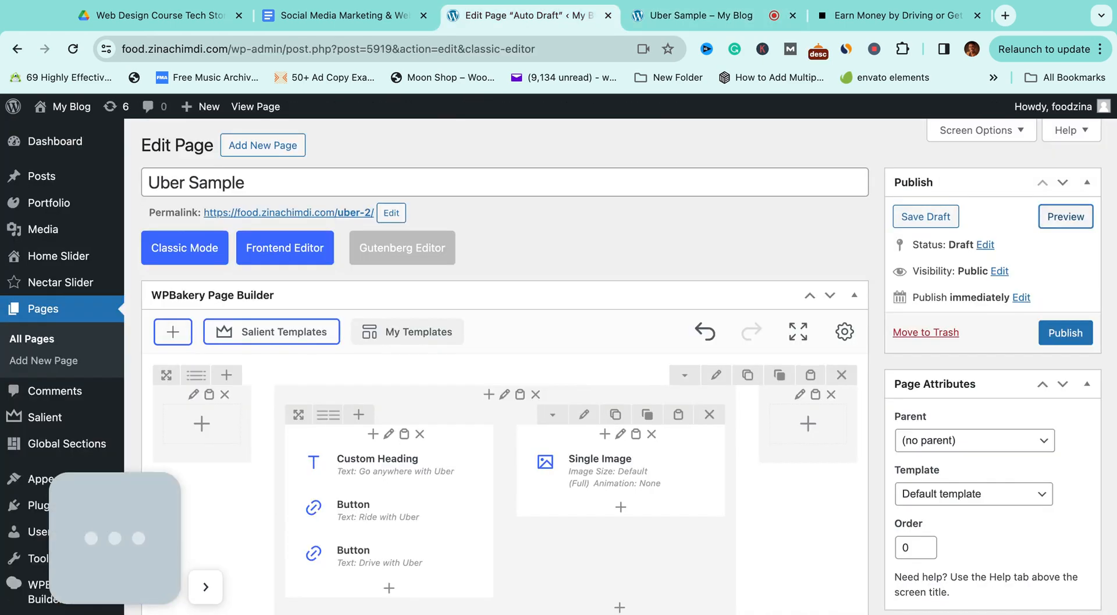
{"action": "scroll", "coordinate": [389, 346], "scroll_direction": "down", "scroll_amount": 2}
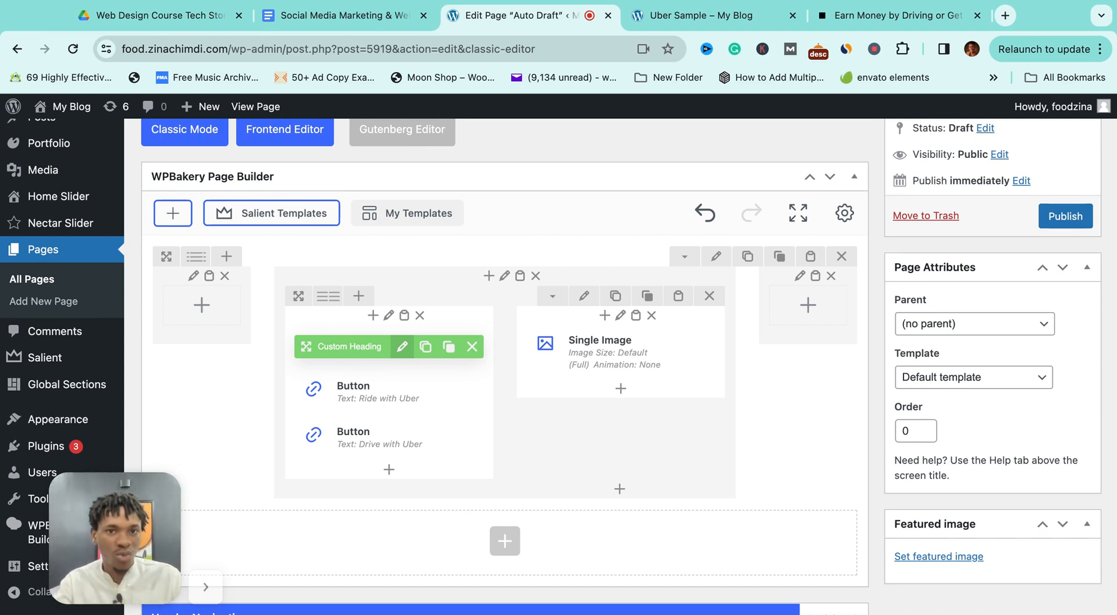
{"action": "left_click", "coordinate": [402, 347]}
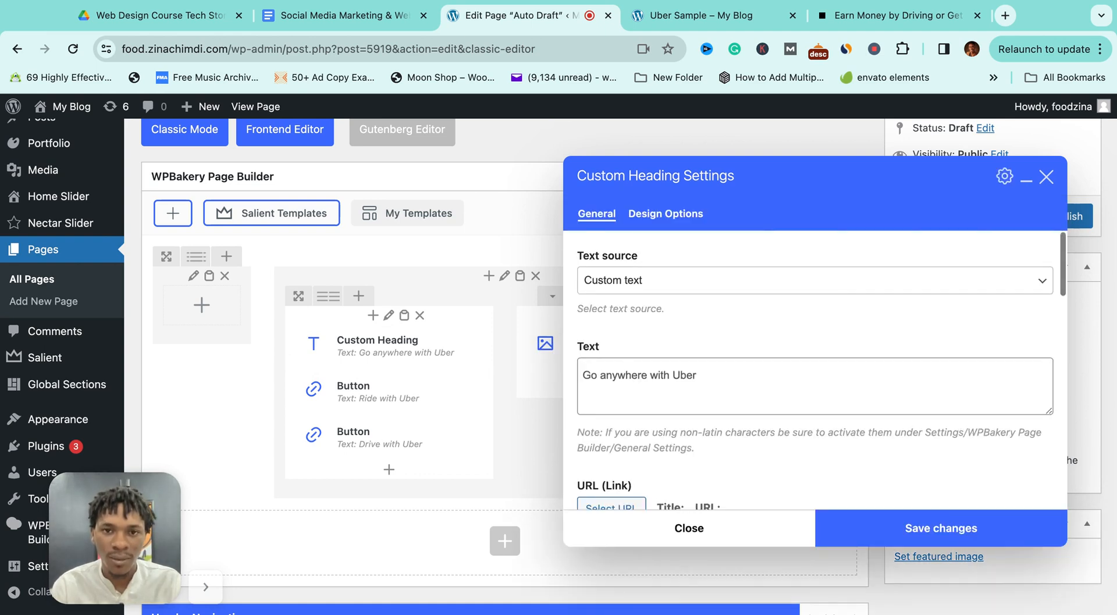
{"action": "scroll", "coordinate": [815, 370], "scroll_direction": "down", "scroll_amount": 10}
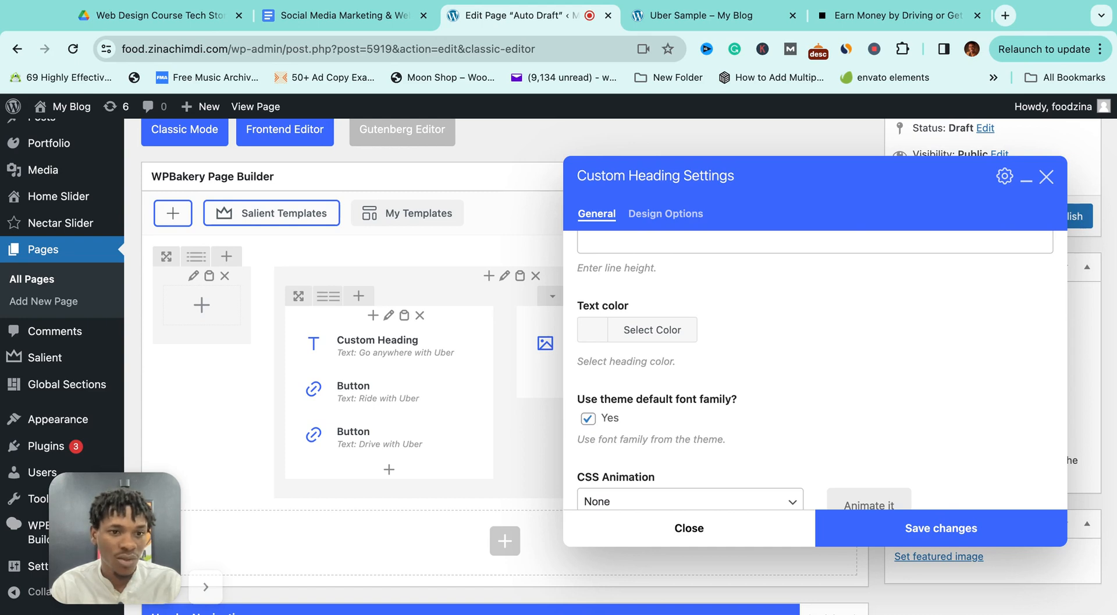
{"action": "left_click", "coordinate": [666, 214]}
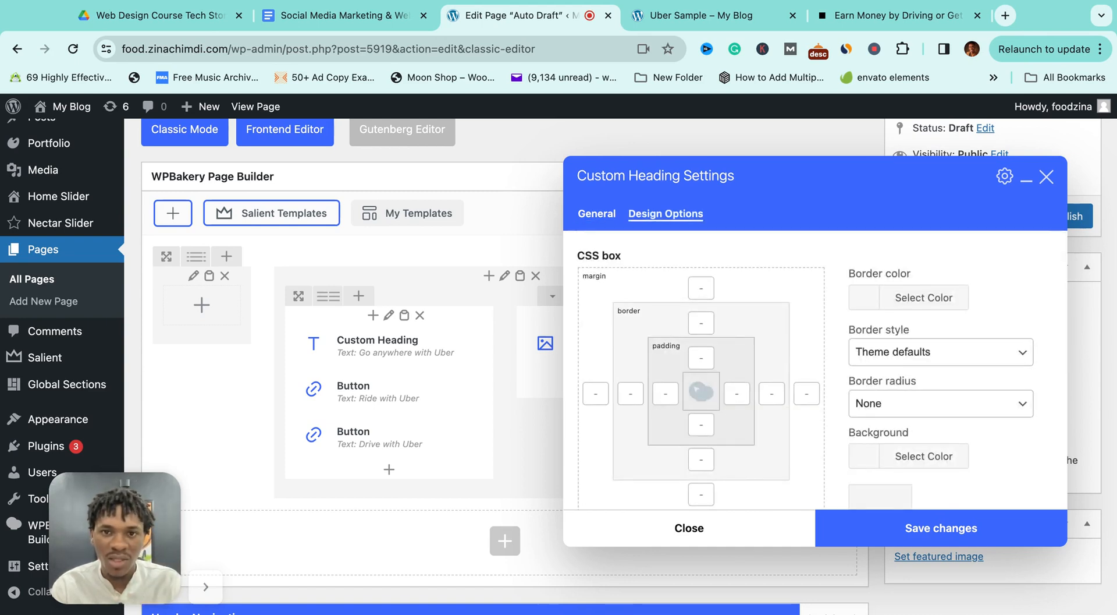
{"action": "scroll", "coordinate": [815, 370], "scroll_direction": "down", "scroll_amount": 1}
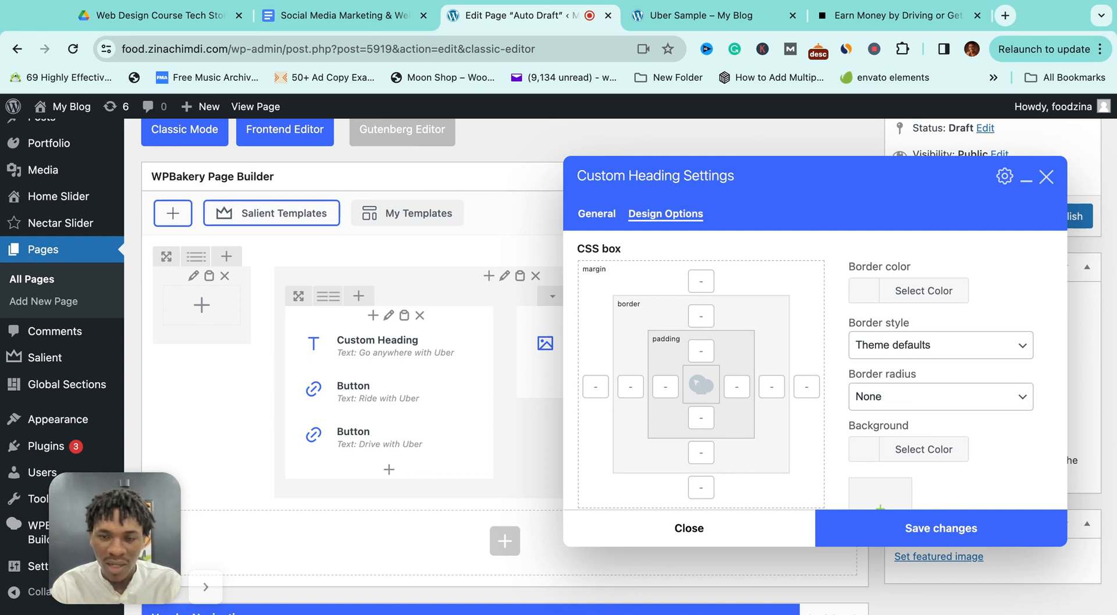
{"action": "left_click", "coordinate": [701, 281]}
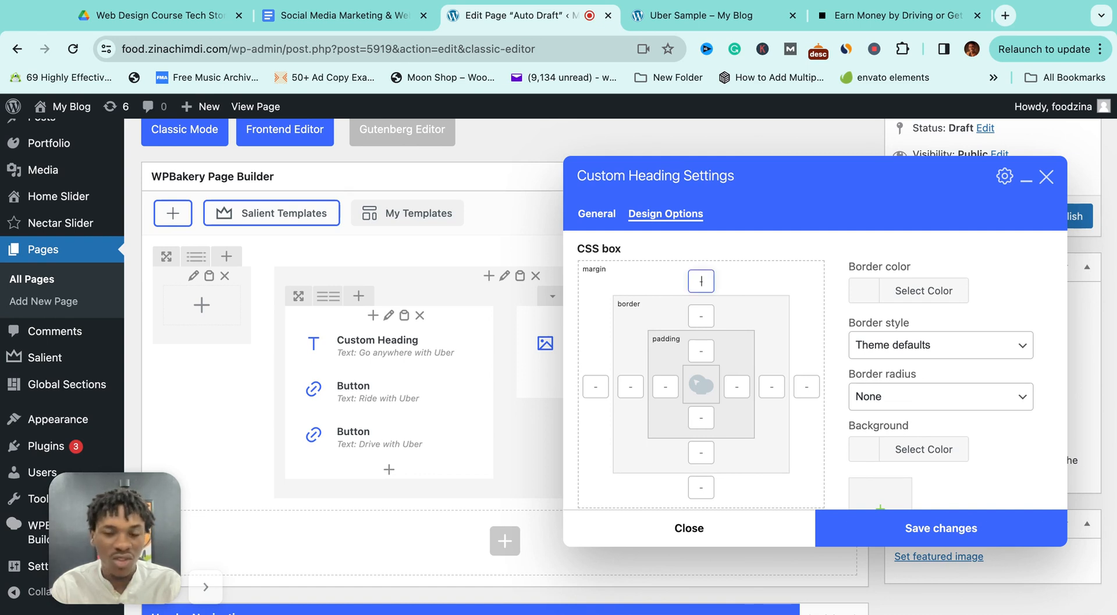
{"action": "left_click", "coordinate": [807, 386]}
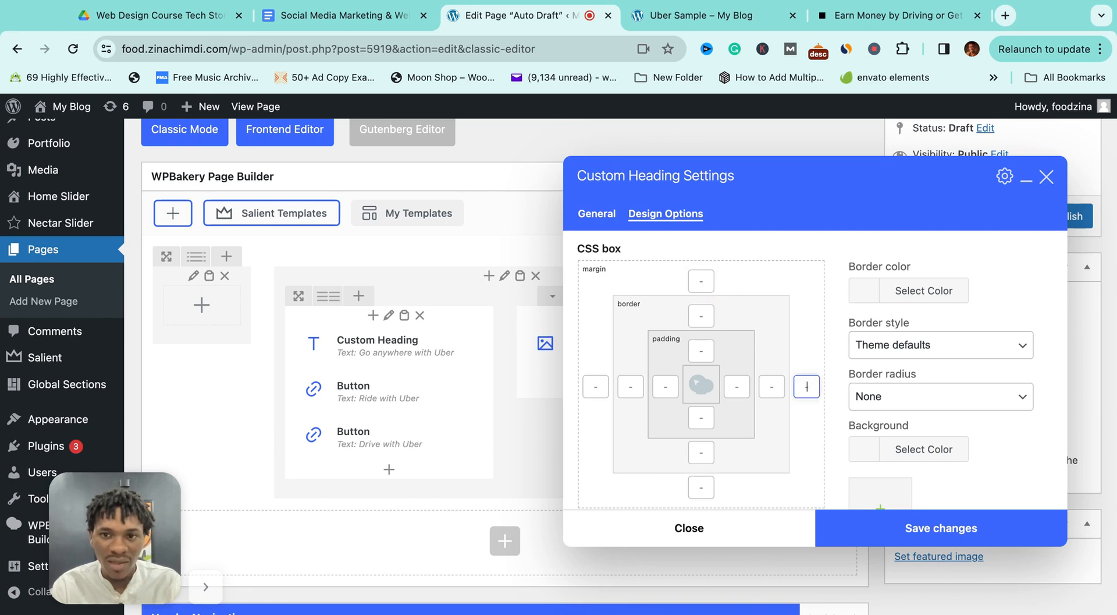
{"action": "left_click", "coordinate": [596, 386]}
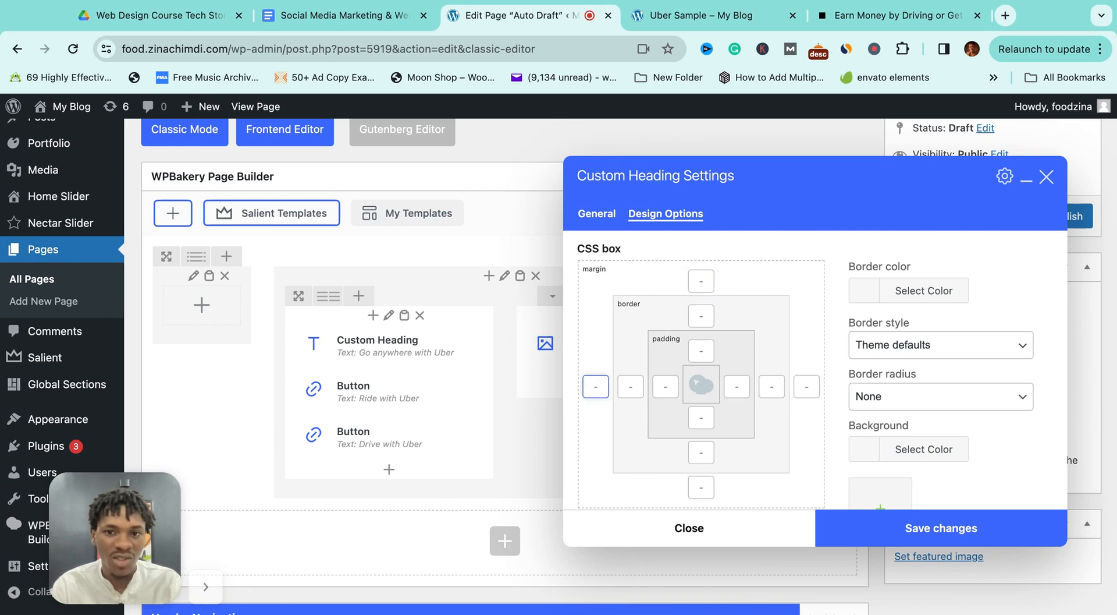
{"action": "left_click", "coordinate": [702, 487]}
{"action": "scroll", "coordinate": [821, 369], "scroll_direction": "down", "scroll_amount": 1}
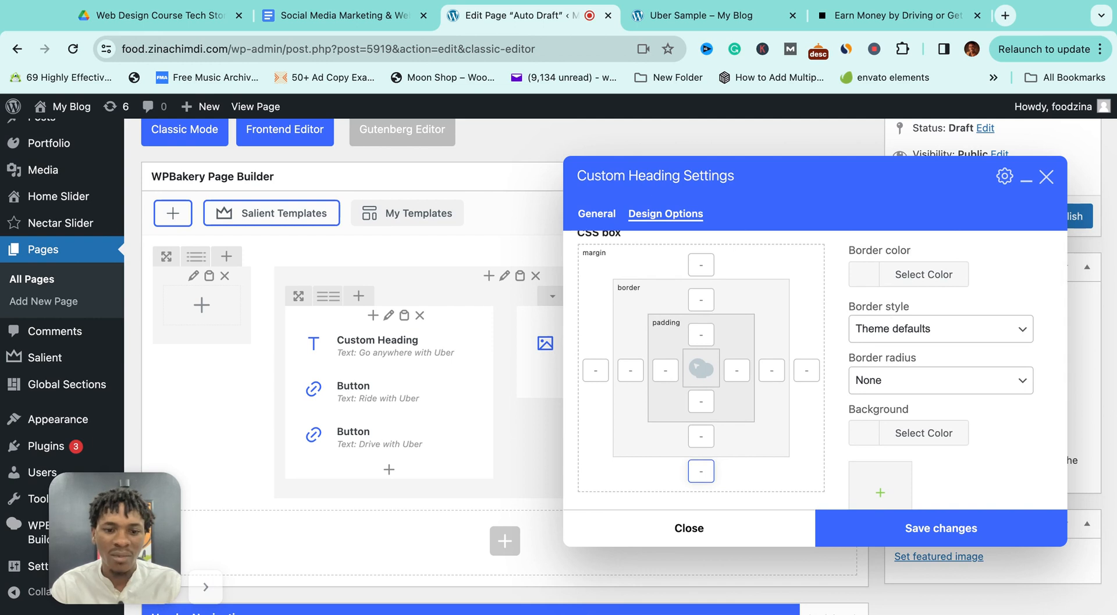
{"action": "type", "text": "30"}
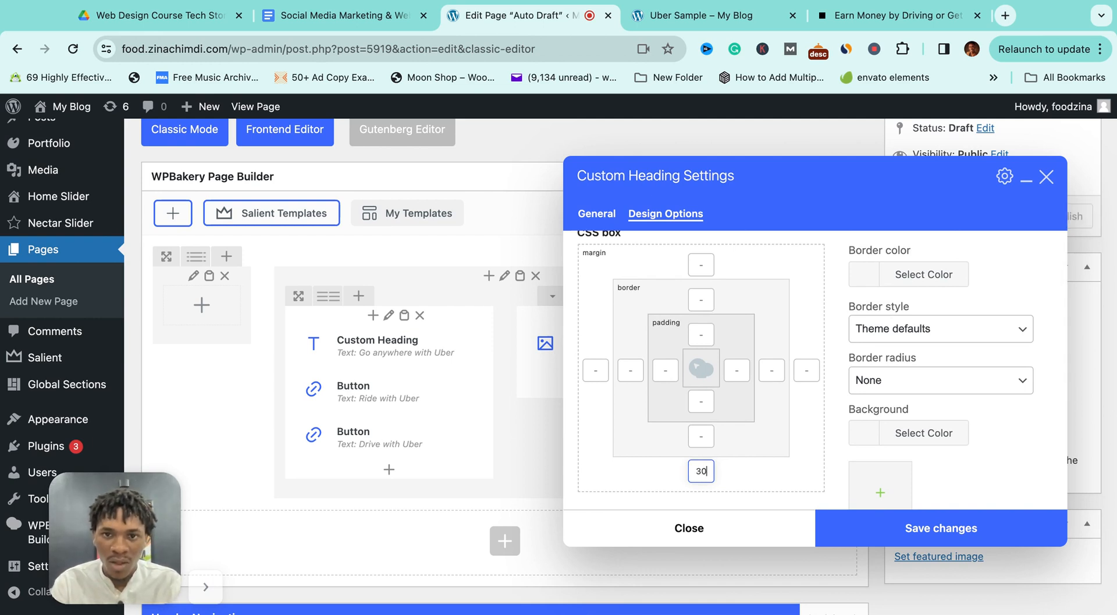
{"action": "left_click", "coordinate": [702, 401]}
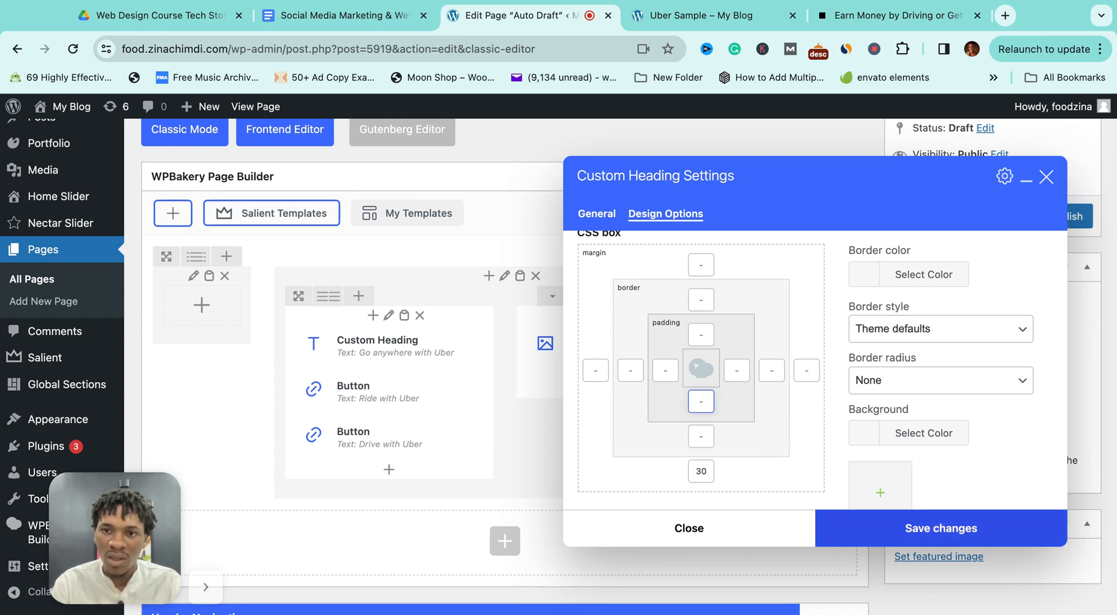
{"action": "left_click", "coordinate": [941, 528]}
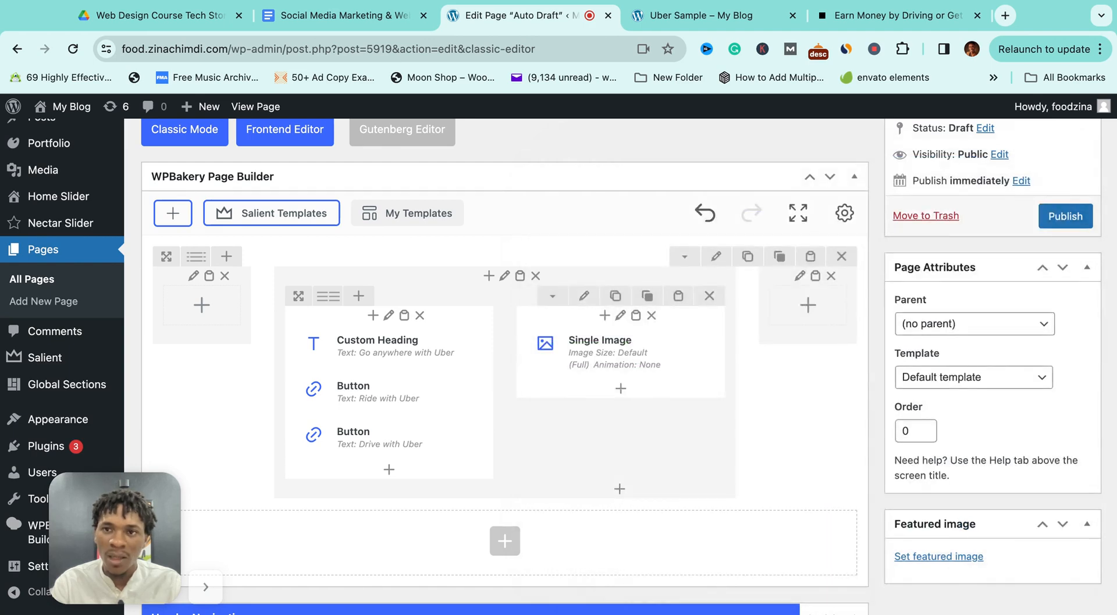
Preview the page and check the gap between the heading and the buttons.
{"action": "scroll", "coordinate": [803, 262], "scroll_direction": "up", "scroll_amount": 1}
{"action": "scroll", "coordinate": [803, 261], "scroll_direction": "up", "scroll_amount": 2}
{"action": "left_click", "coordinate": [1065, 218]}
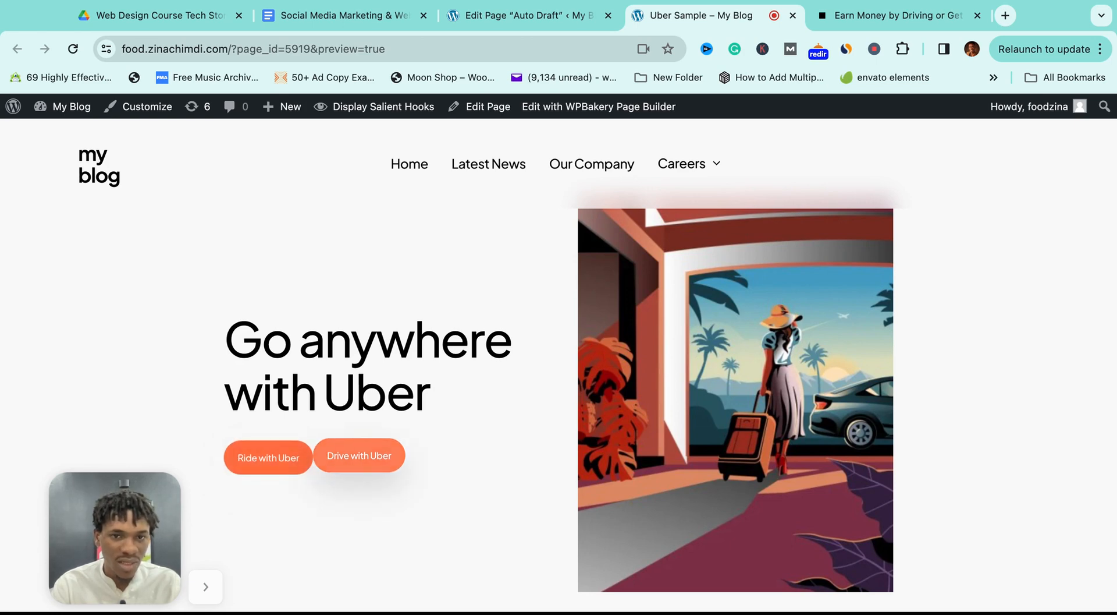
Back in the editor, give the "Ride with Uber" button a right margin of 15 and save its settings.
{"action": "left_click", "coordinate": [527, 16]}
{"action": "scroll", "coordinate": [388, 397], "scroll_direction": "down", "scroll_amount": 1}
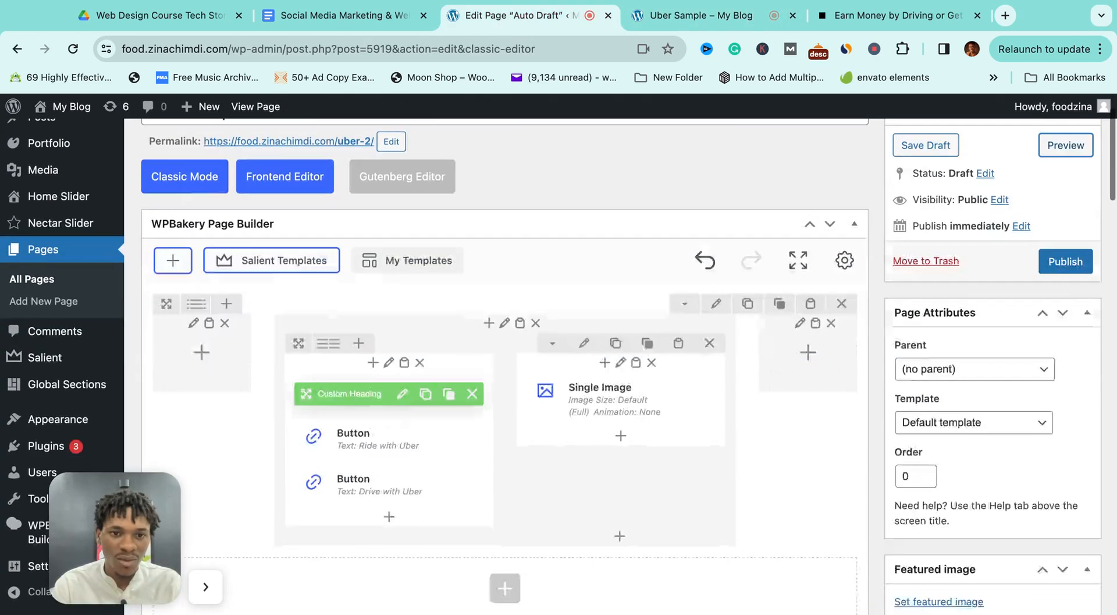
{"action": "scroll", "coordinate": [389, 393], "scroll_direction": "down", "scroll_amount": 3}
{"action": "left_click", "coordinate": [383, 305]}
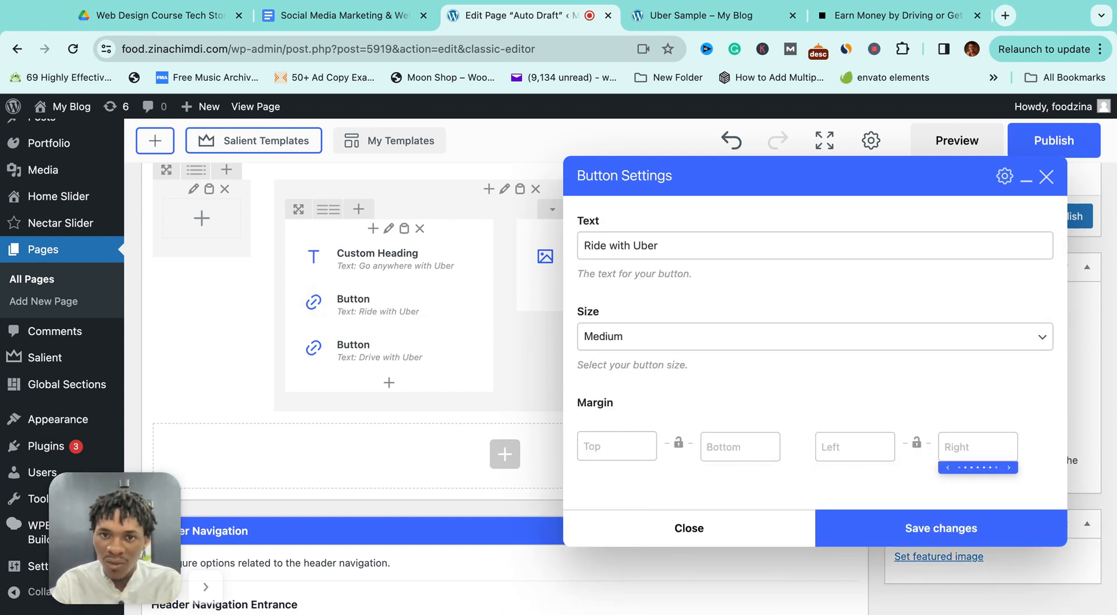
{"action": "left_click", "coordinate": [977, 446]}
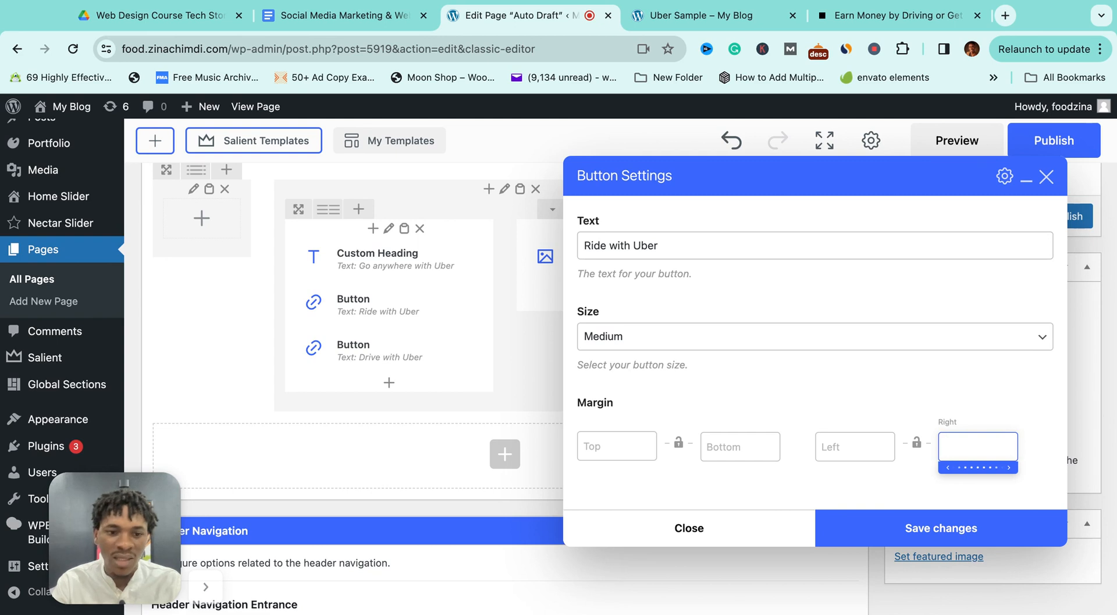
{"action": "type", "text": "15"}
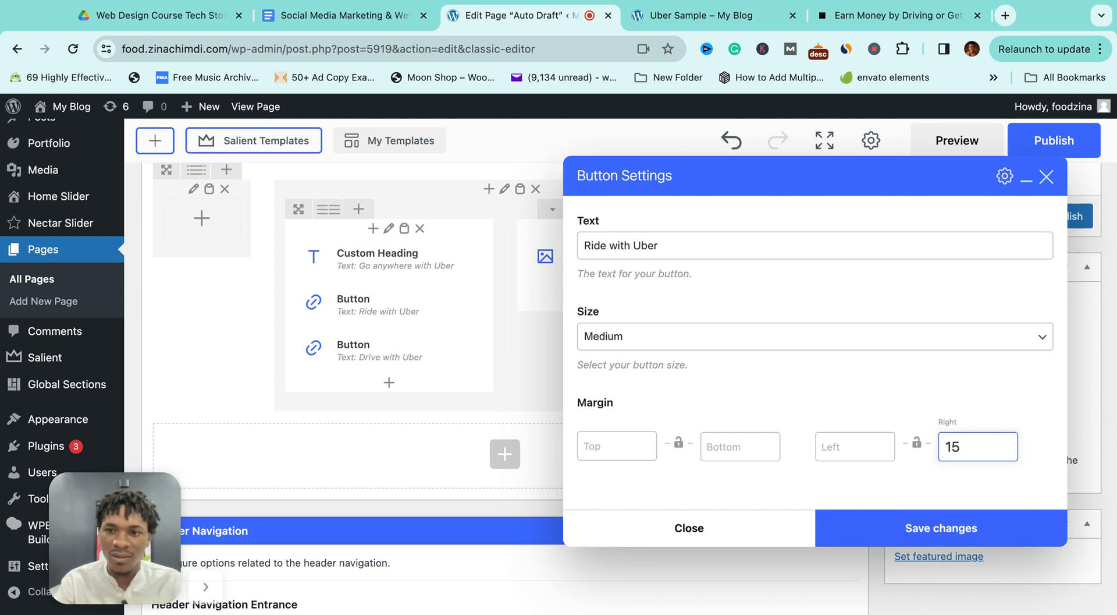
{"action": "left_click", "coordinate": [941, 527]}
Preview the updated Uber Sample page and check the spacing between the two buttons.
{"action": "left_click", "coordinate": [1054, 140]}
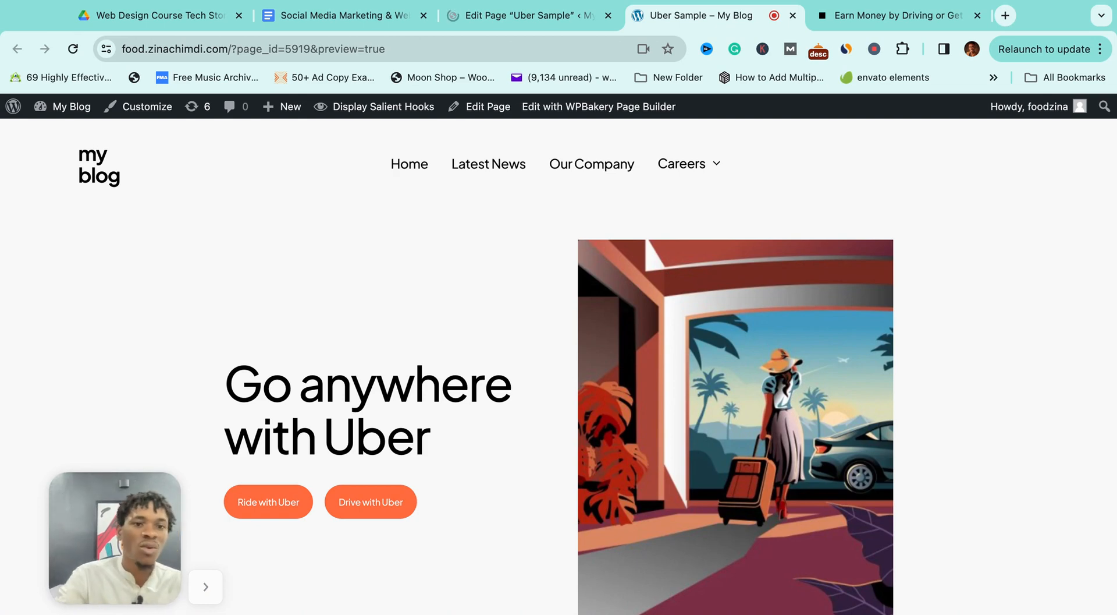
{"action": "key", "text": "ctrl+shift+Tab"}
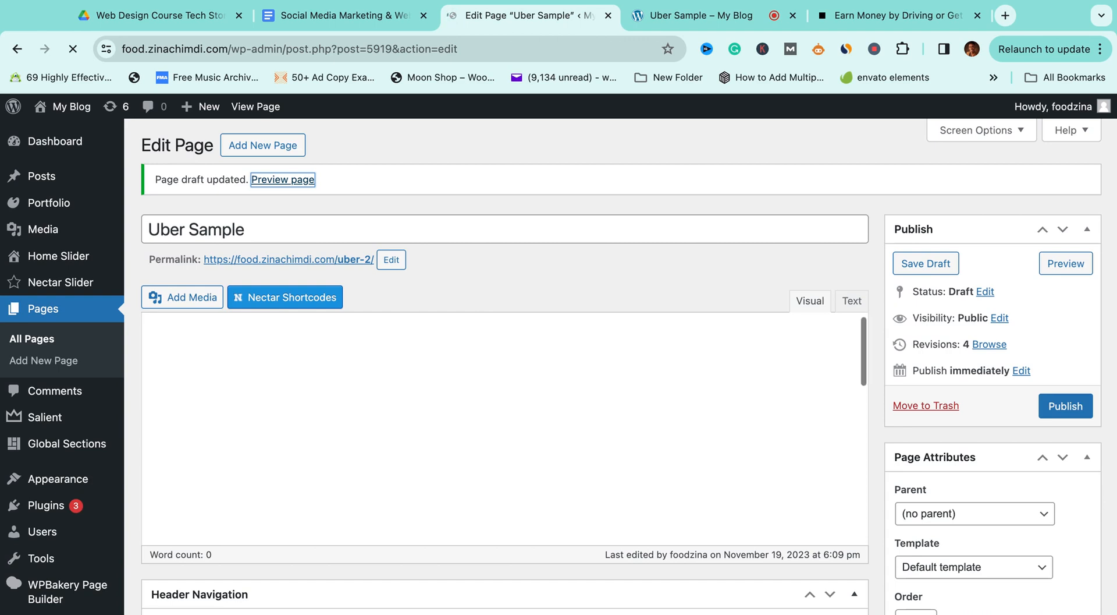
{"action": "key", "text": "ctrl+Tab"}
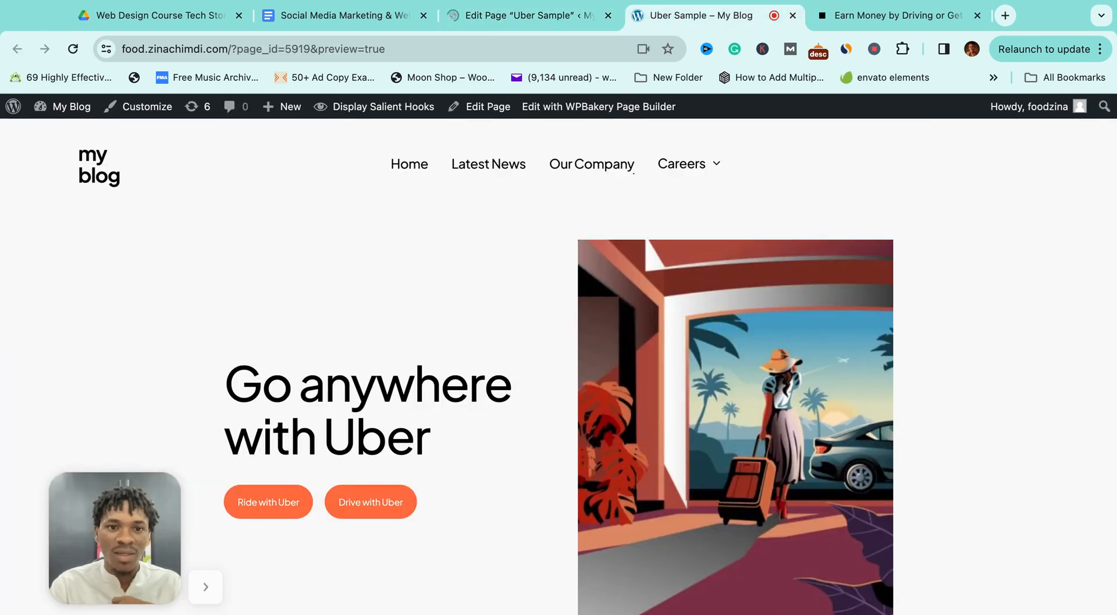
{"action": "mouse_move", "coordinate": [205, 586]}
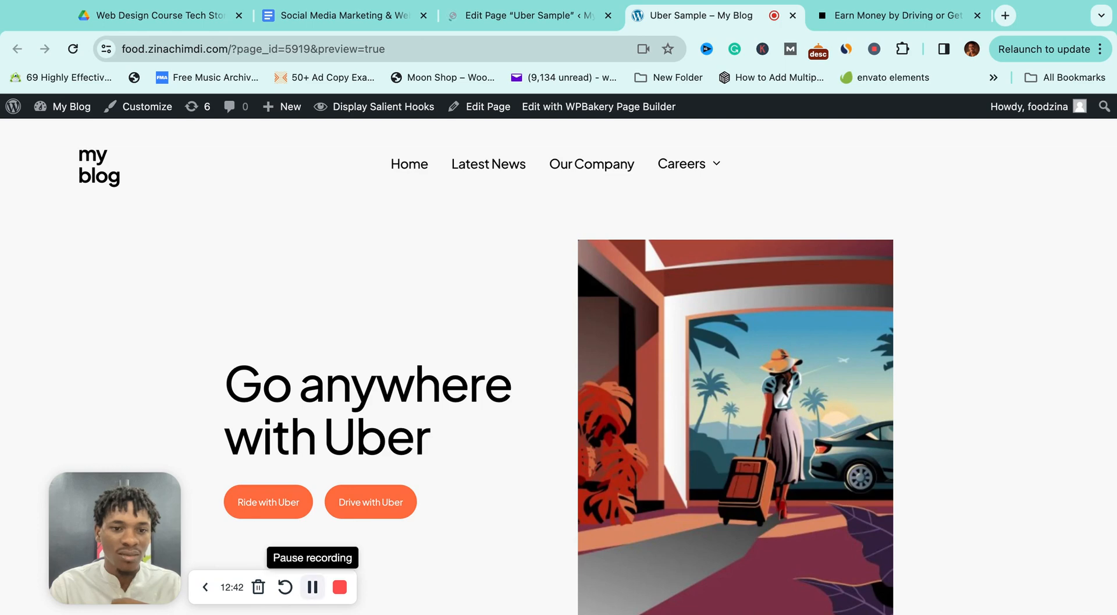
Review the page's row structure in the editor and examine the hero section's background on the Uber homepage.
{"action": "key", "text": "ctrl+shift+Tab"}
{"action": "scroll", "coordinate": [407, 513], "scroll_direction": "down", "scroll_amount": 5}
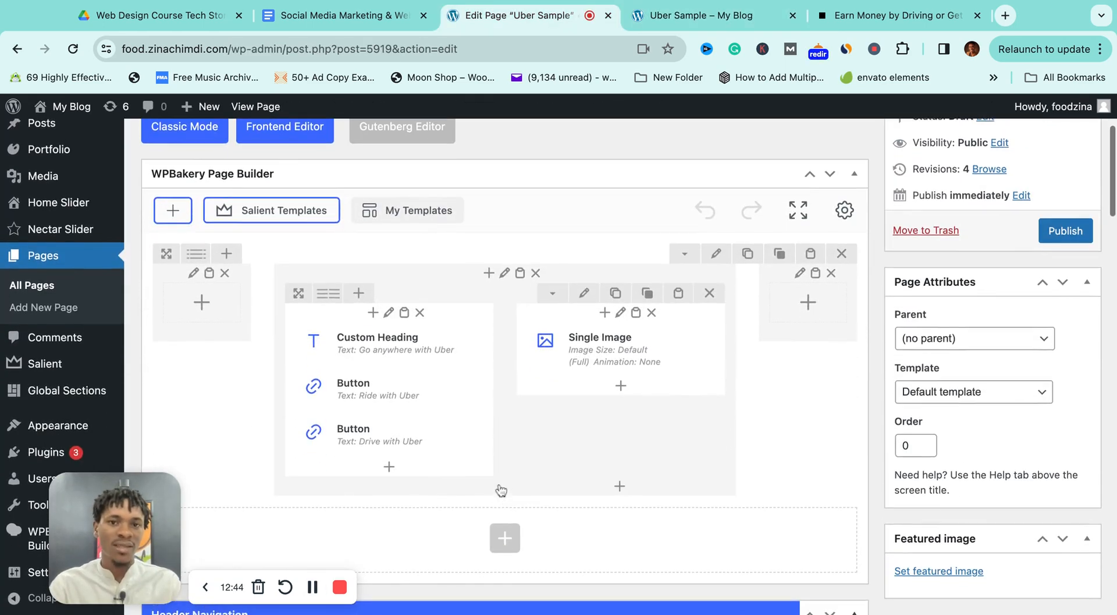
{"action": "scroll", "coordinate": [524, 441], "scroll_direction": "up", "scroll_amount": 2}
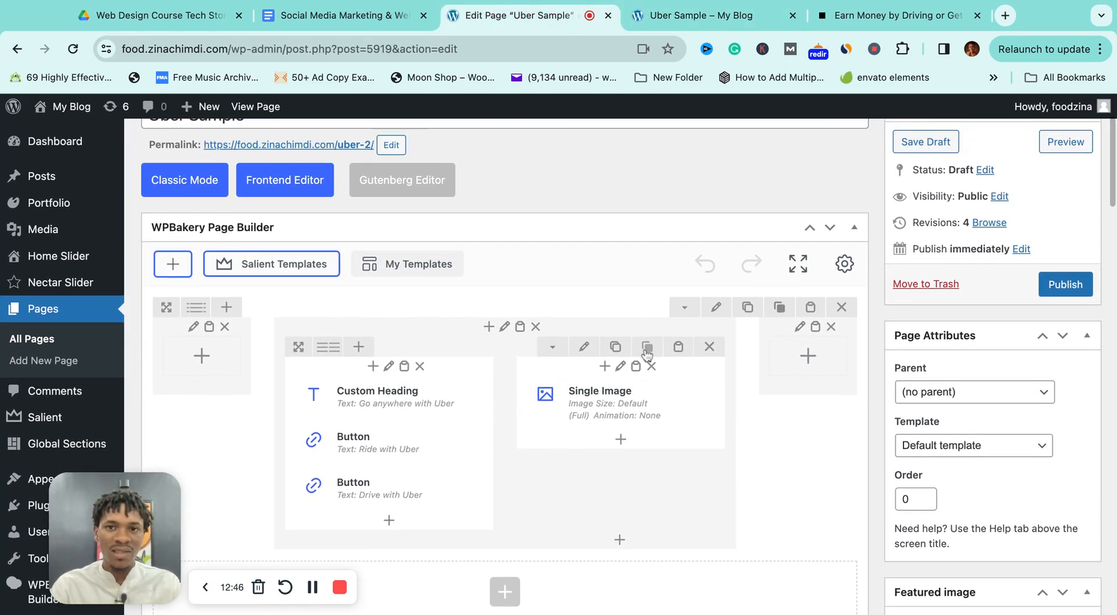
{"action": "left_click", "coordinate": [891, 15]}
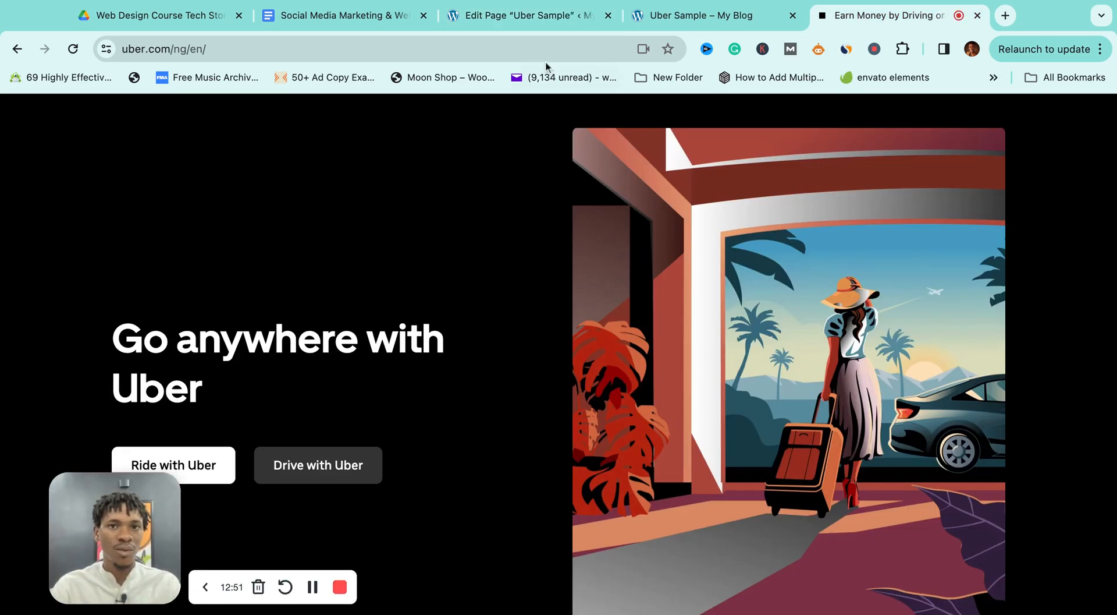
In the WordPress editor, open the outer row's settings and review its structure, column direction, full-height and padding options.
{"action": "left_click", "coordinate": [521, 23]}
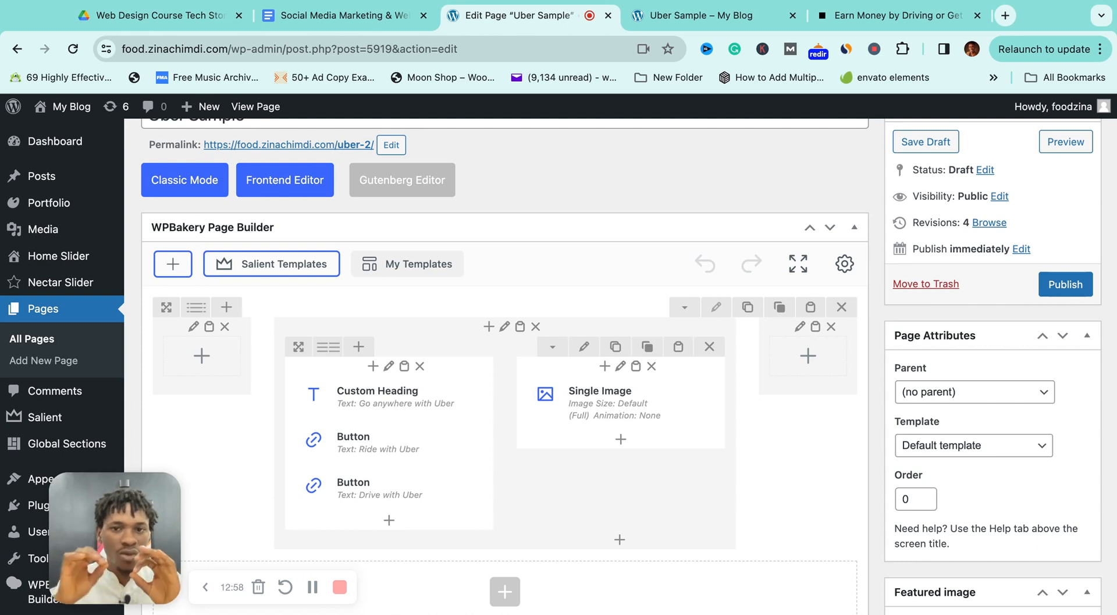
{"action": "left_click", "coordinate": [716, 307]}
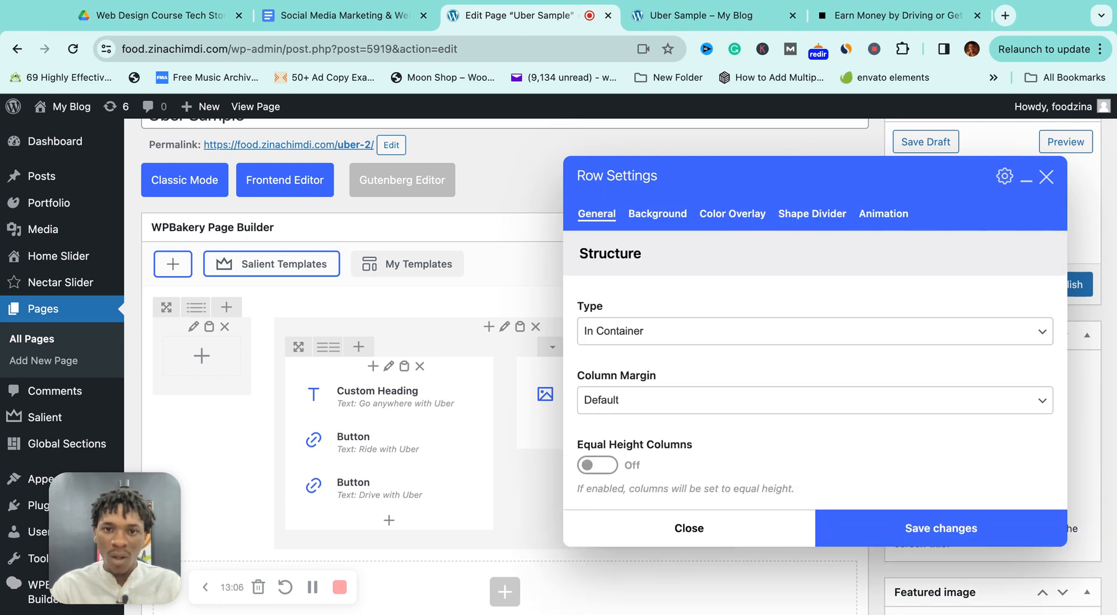
{"action": "scroll", "coordinate": [815, 370], "scroll_direction": "down", "scroll_amount": 1}
{"action": "scroll", "coordinate": [815, 370], "scroll_direction": "down", "scroll_amount": 2}
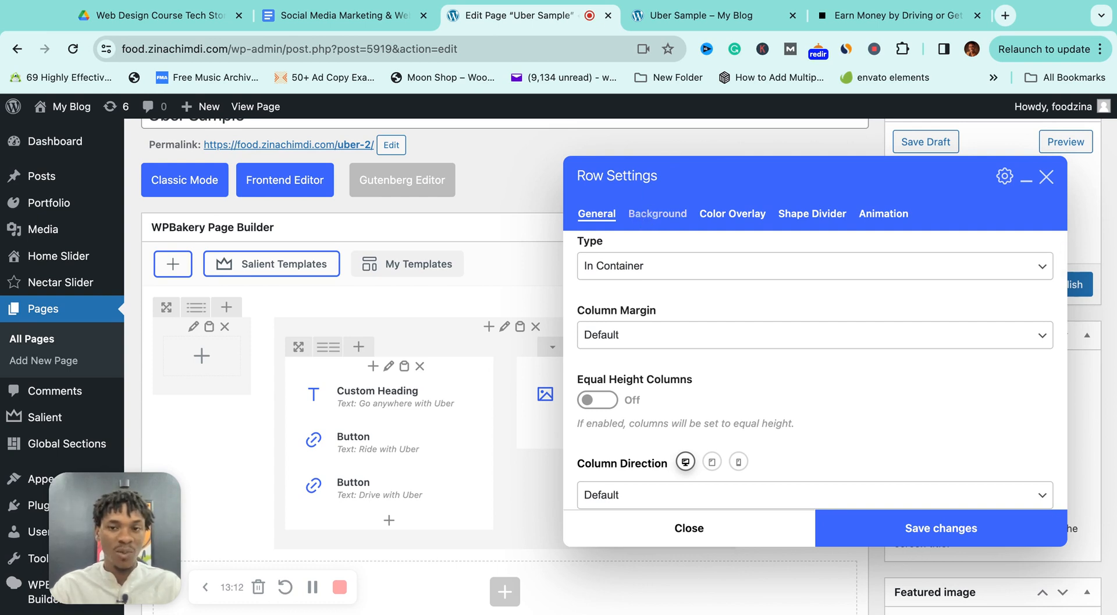
{"action": "scroll", "coordinate": [744, 389], "scroll_direction": "down", "scroll_amount": 5}
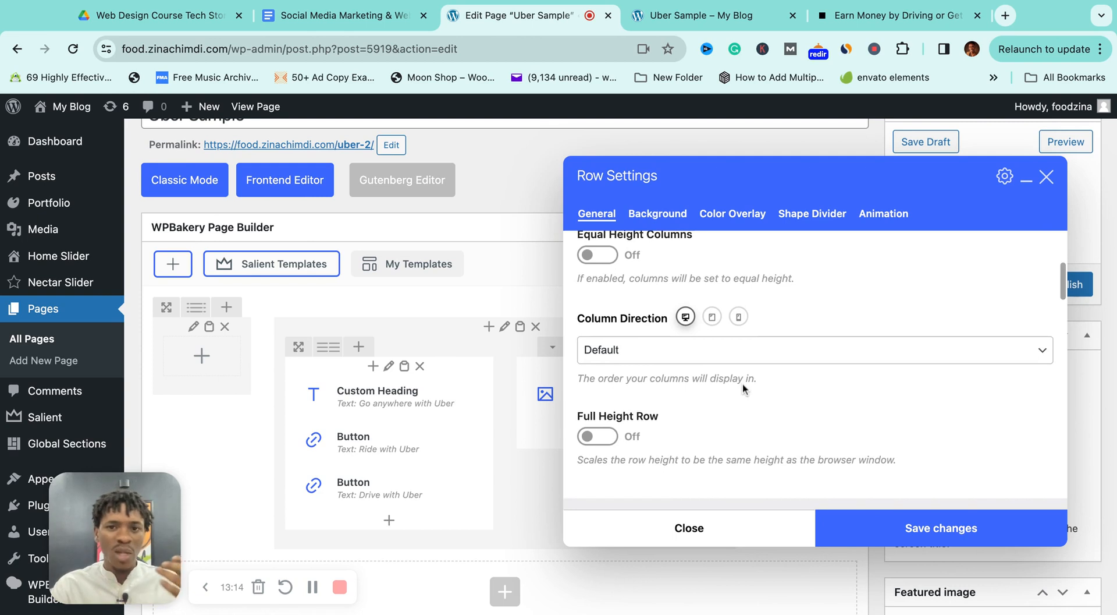
{"action": "scroll", "coordinate": [744, 389], "scroll_direction": "down", "scroll_amount": 4}
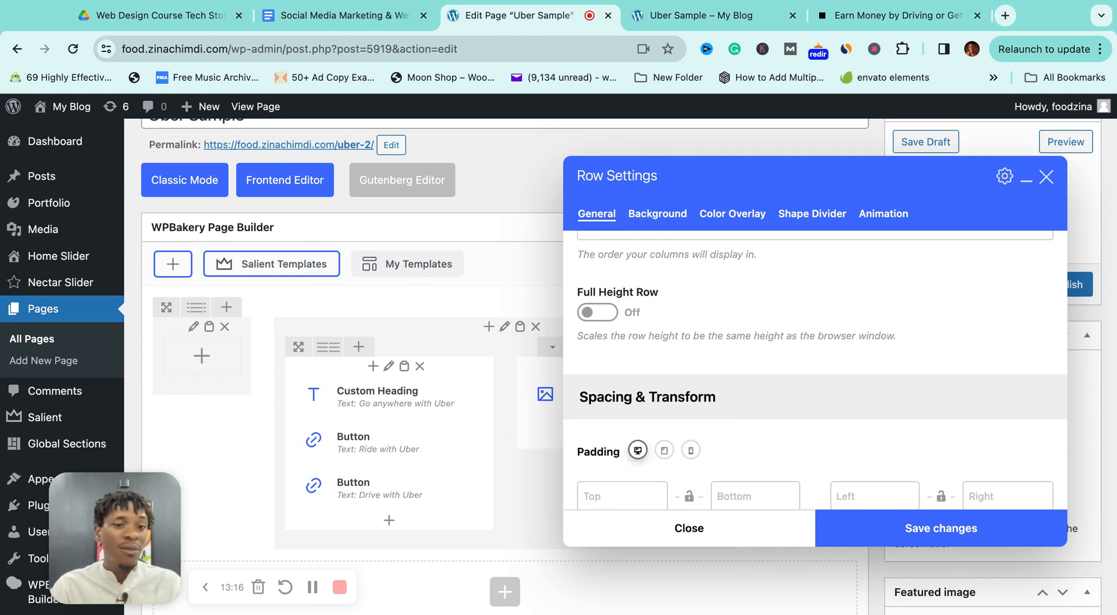
{"action": "scroll", "coordinate": [749, 371], "scroll_direction": "up", "scroll_amount": 3}
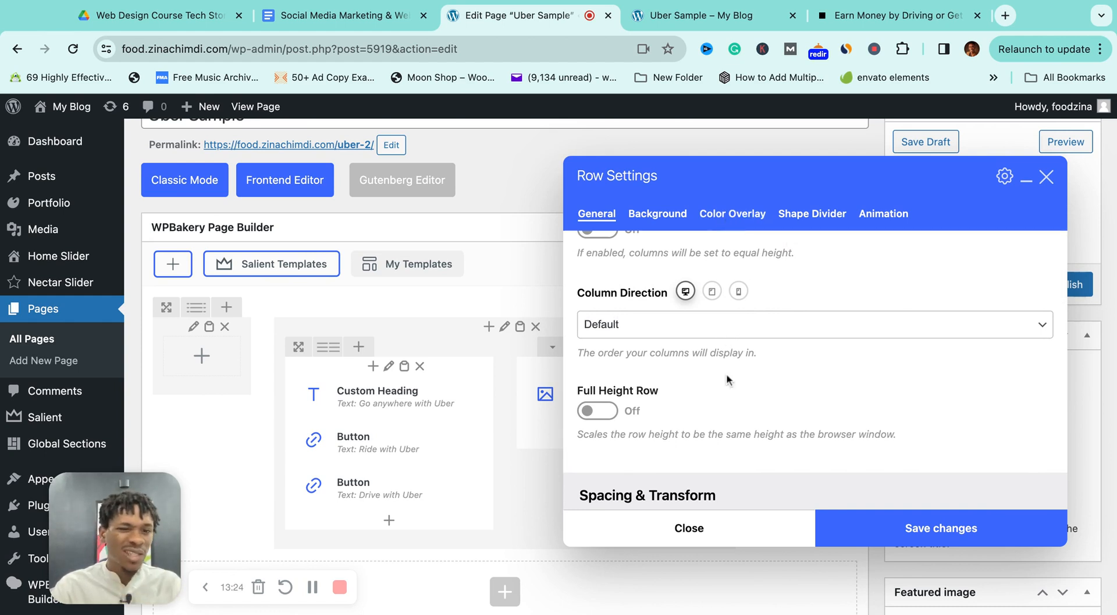
{"action": "scroll", "coordinate": [724, 367], "scroll_direction": "down", "scroll_amount": 3}
{"action": "scroll", "coordinate": [726, 378], "scroll_direction": "up", "scroll_amount": 3}
{"action": "scroll", "coordinate": [727, 379], "scroll_direction": "up", "scroll_amount": 2}
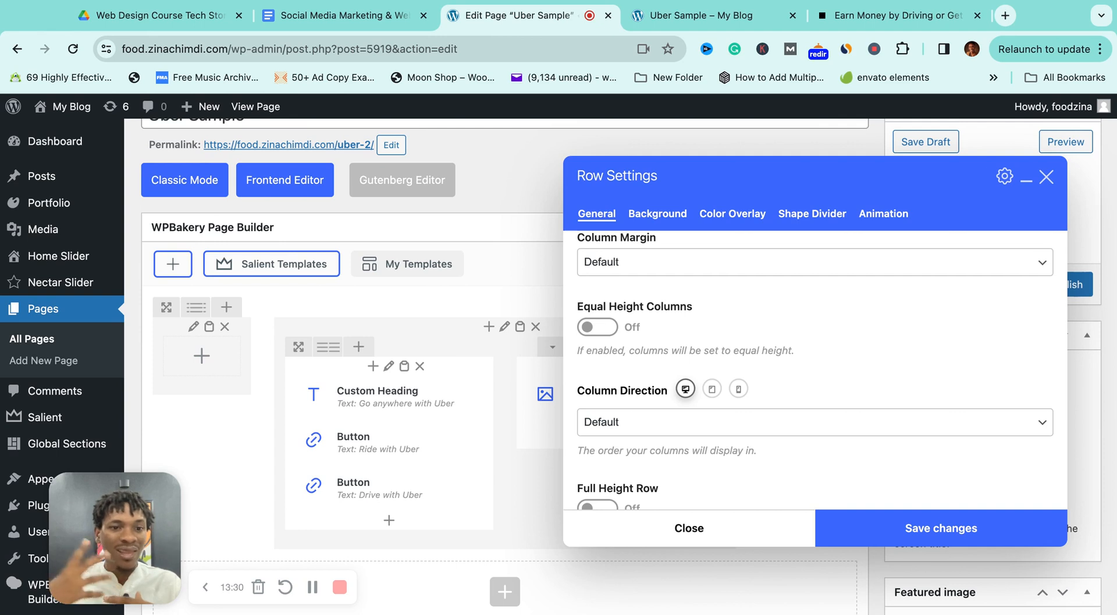
Set the outer row's background color to the black preset swatch.
{"action": "left_click", "coordinate": [657, 221]}
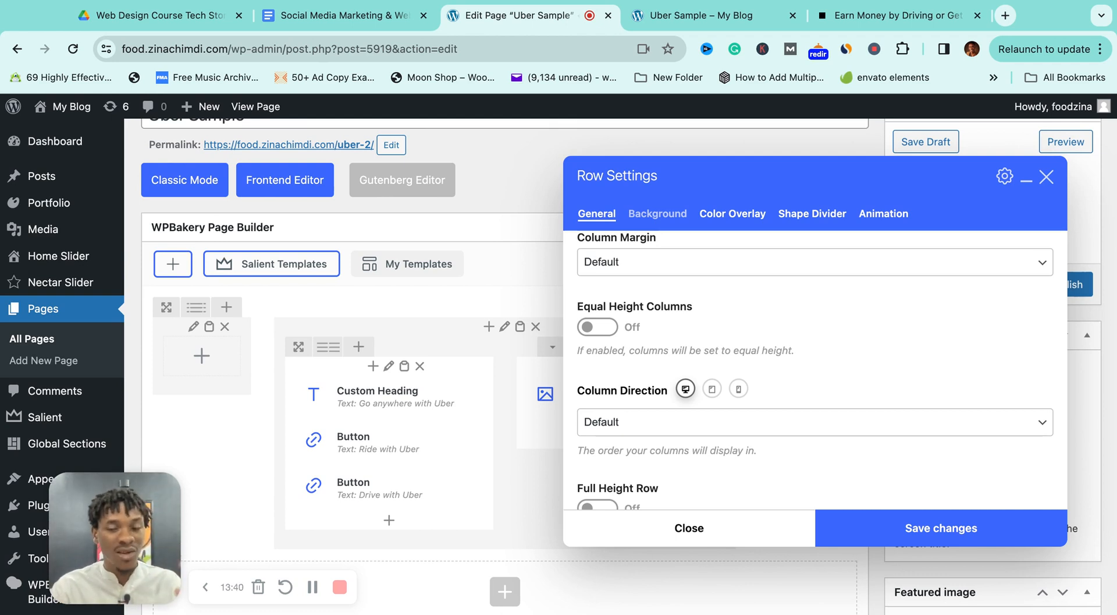
{"action": "left_click", "coordinate": [657, 213]}
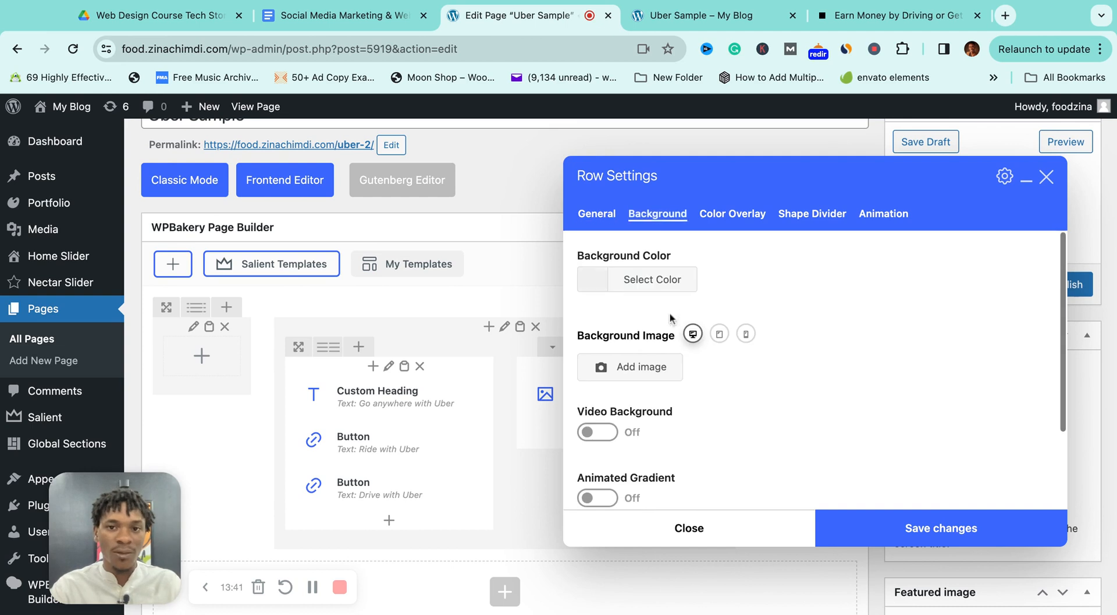
{"action": "left_click", "coordinate": [590, 288]}
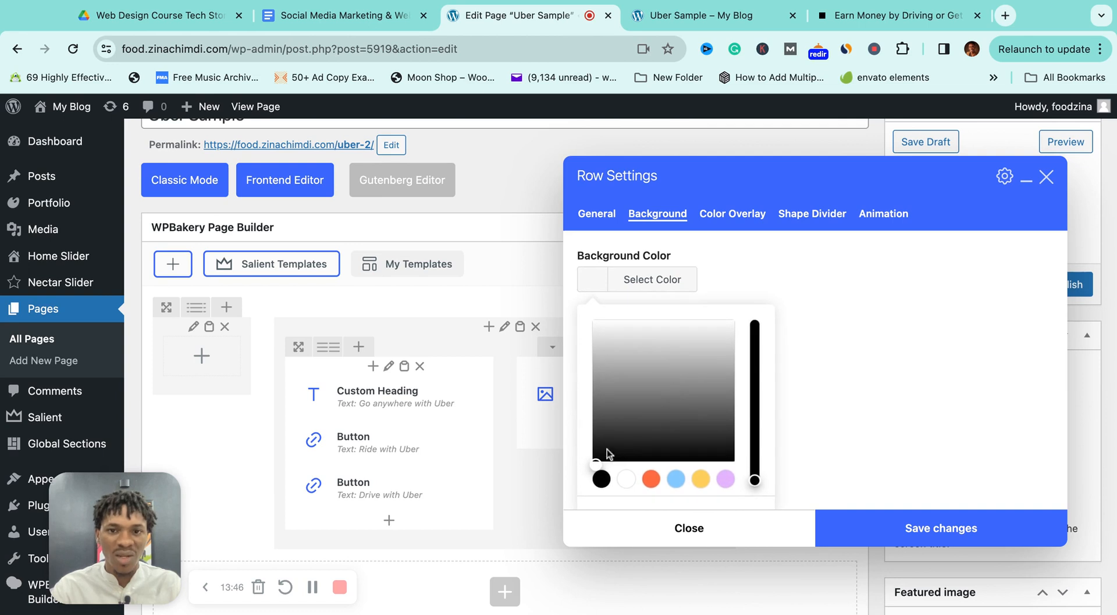
{"action": "left_click", "coordinate": [602, 479]}
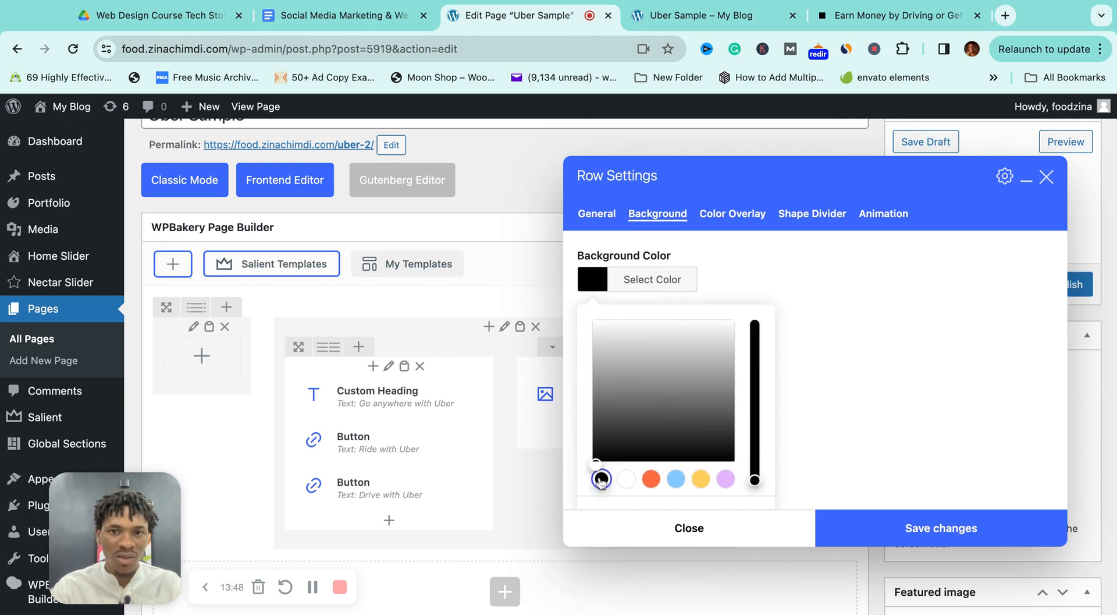
{"action": "left_click", "coordinate": [830, 368]}
{"action": "scroll", "coordinate": [830, 368], "scroll_direction": "down", "scroll_amount": 5}
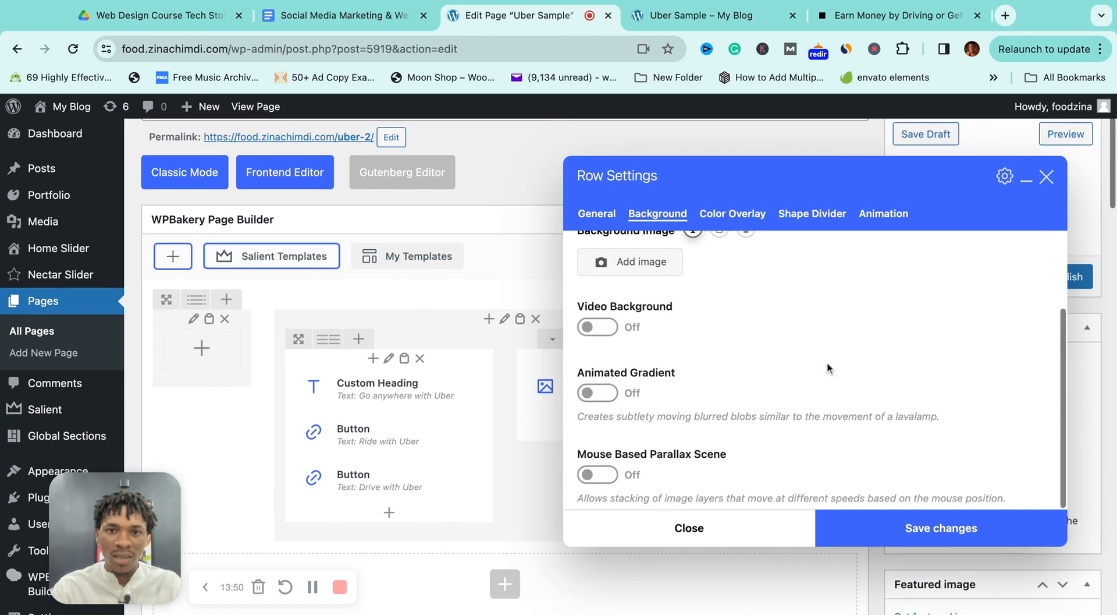
{"action": "scroll", "coordinate": [829, 368], "scroll_direction": "up", "scroll_amount": 5}
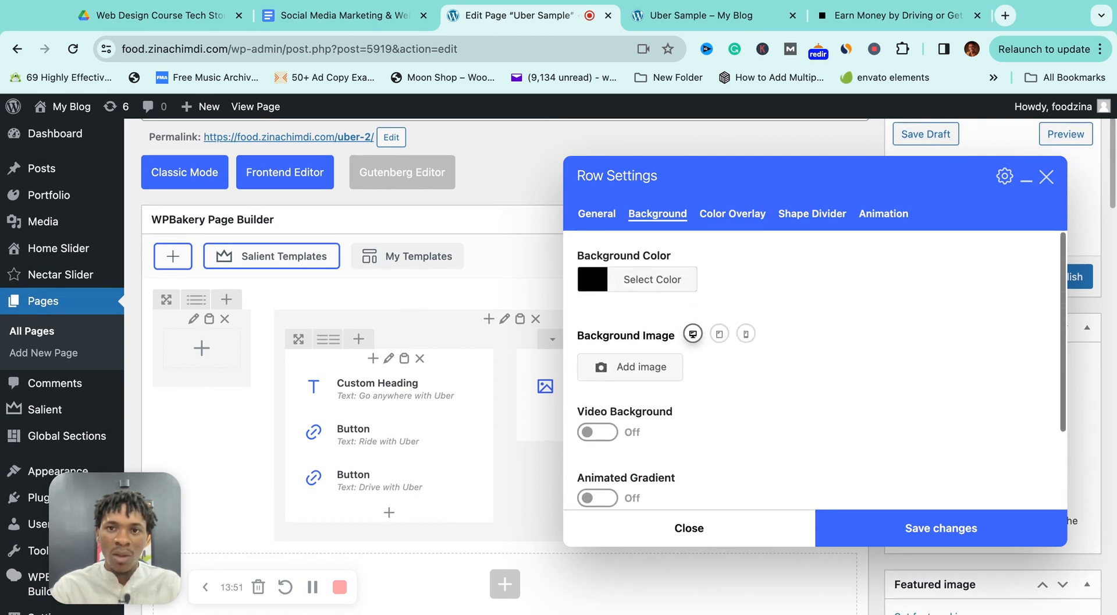
Check the hero text in the existing page preview, change the outer row's text color to light, and save the row settings.
{"action": "left_click", "coordinate": [605, 217]}
{"action": "scroll", "coordinate": [711, 354], "scroll_direction": "down", "scroll_amount": 5}
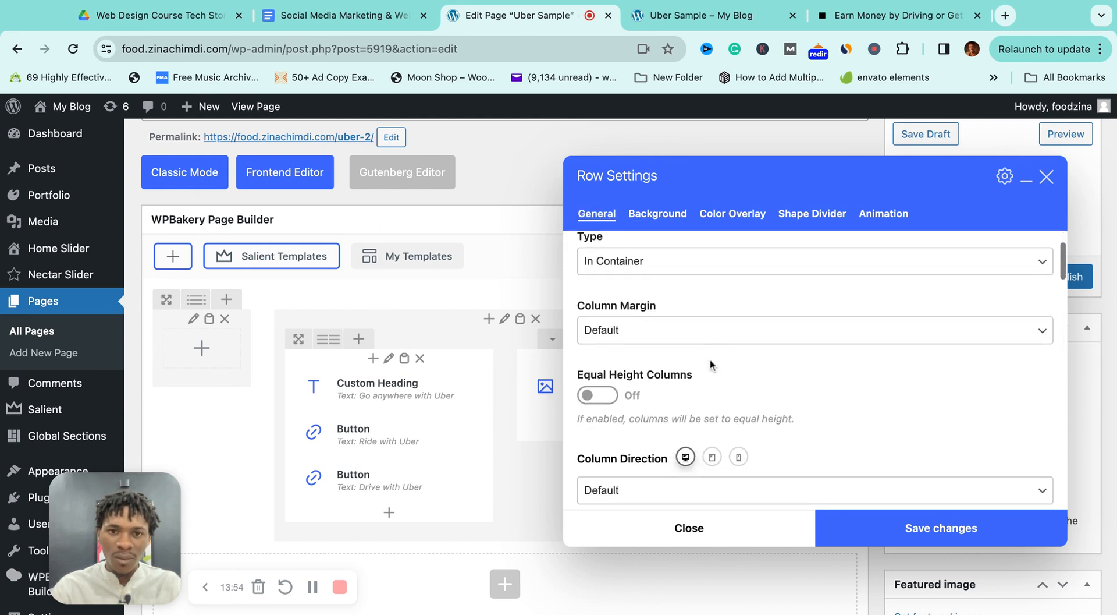
{"action": "scroll", "coordinate": [717, 388], "scroll_direction": "down", "scroll_amount": 10}
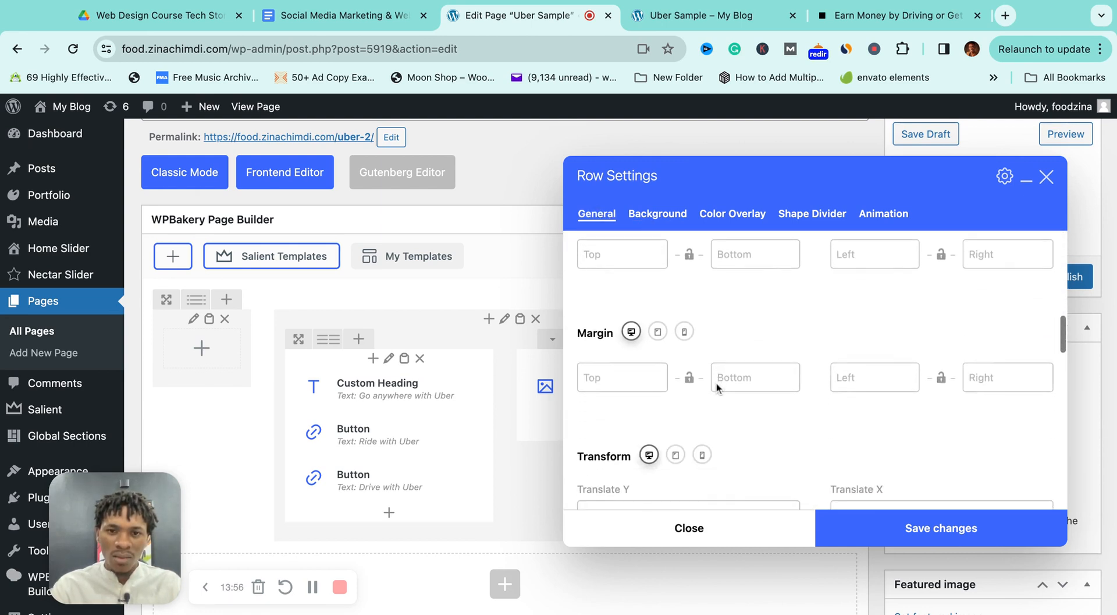
{"action": "scroll", "coordinate": [587, 317], "scroll_direction": "down", "scroll_amount": 2}
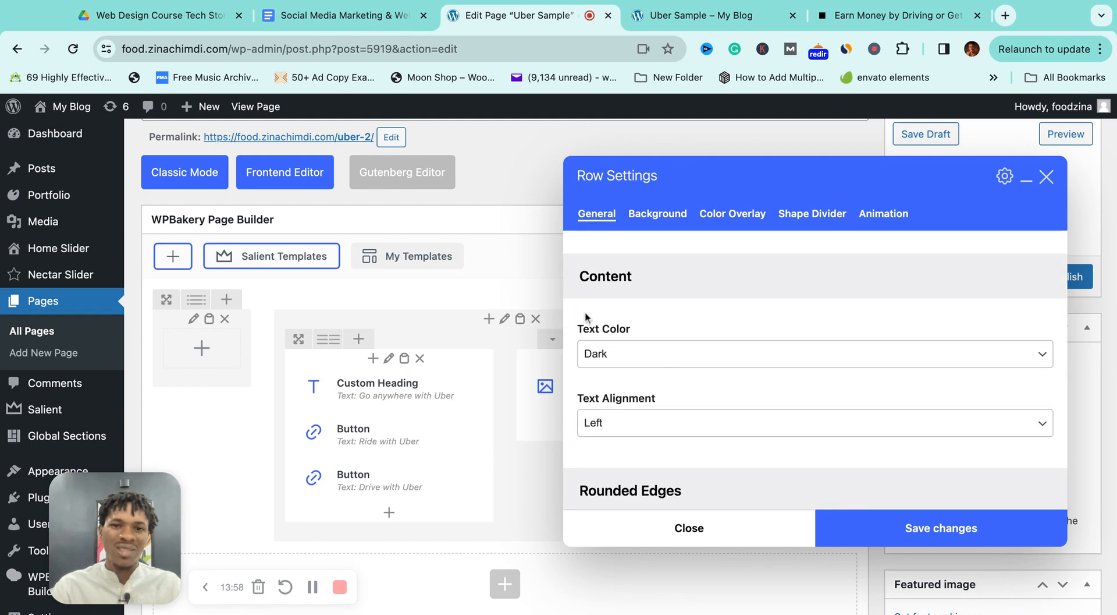
{"action": "left_click", "coordinate": [701, 19]}
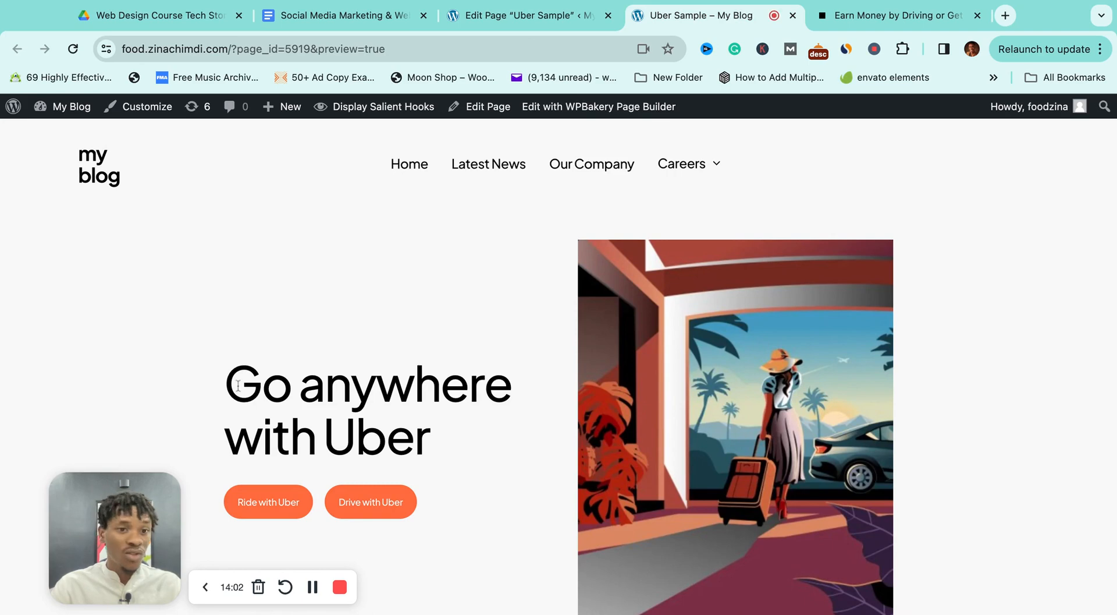
{"action": "left_click", "coordinate": [512, 16]}
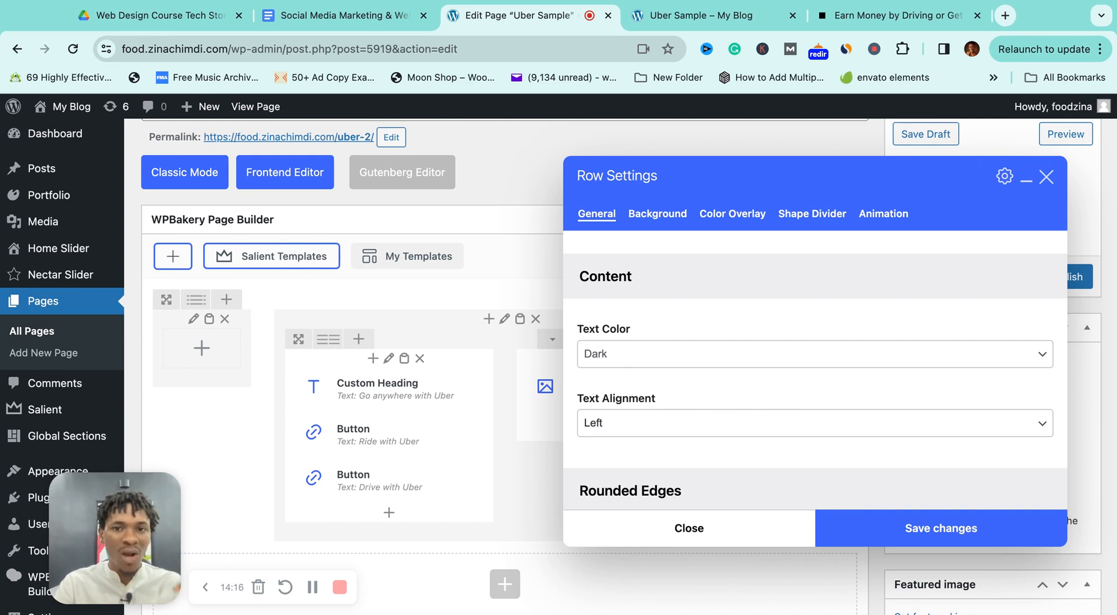
{"action": "left_click", "coordinate": [814, 354]}
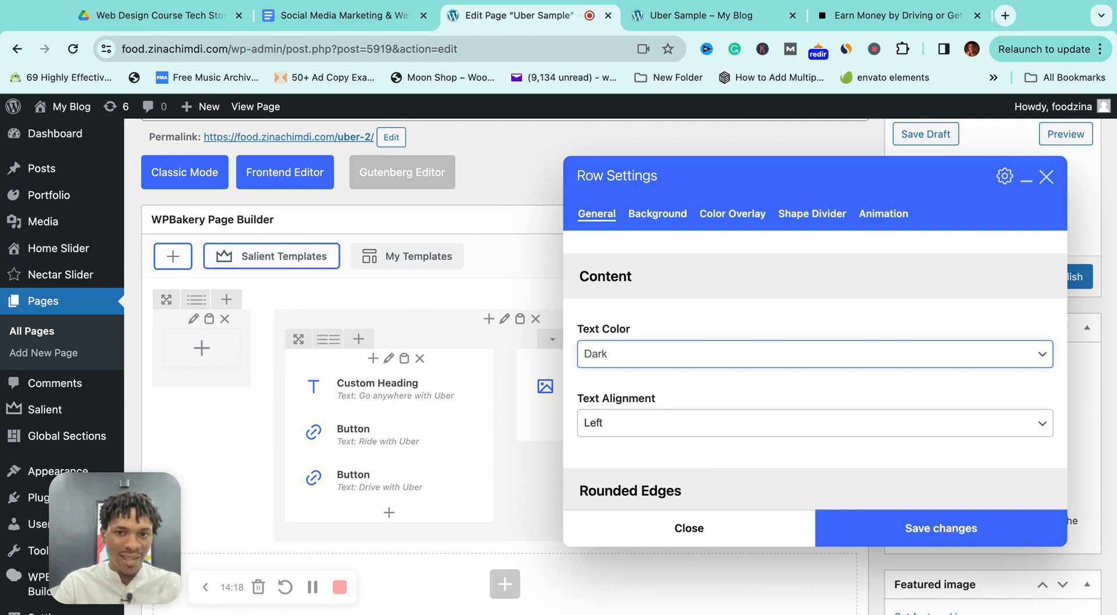
{"action": "scroll", "coordinate": [856, 475], "scroll_direction": "down", "scroll_amount": 3}
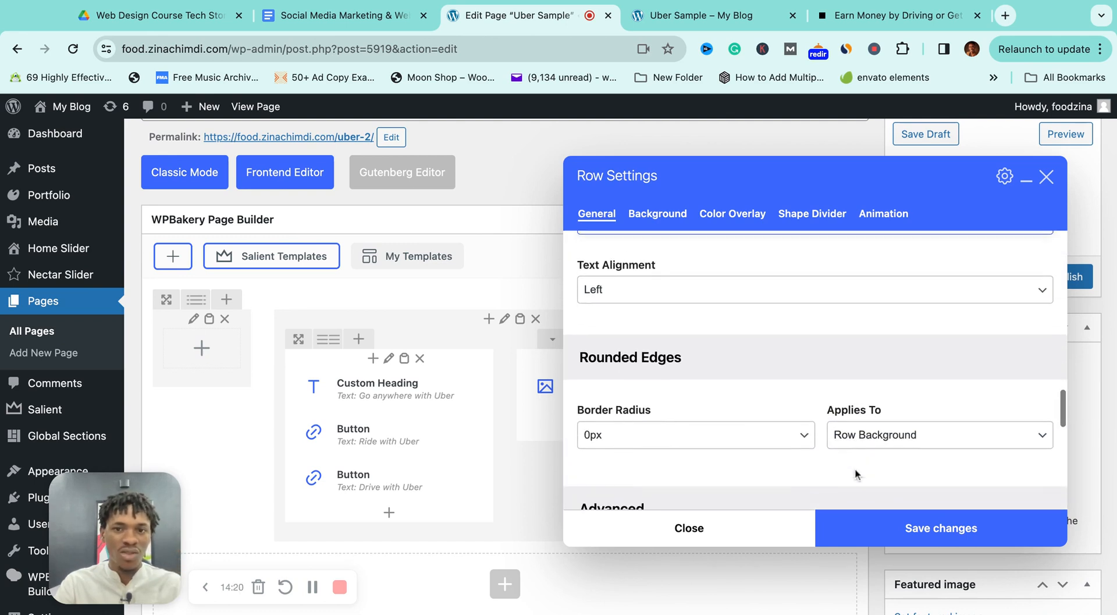
{"action": "scroll", "coordinate": [810, 386], "scroll_direction": "up", "scroll_amount": 10}
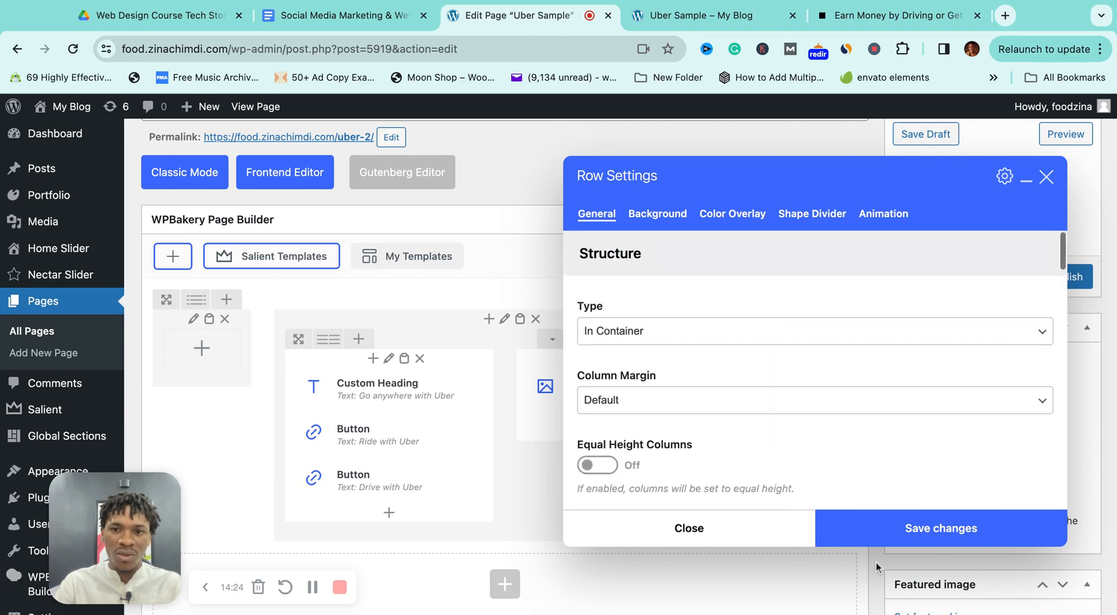
{"action": "left_click", "coordinate": [913, 529]}
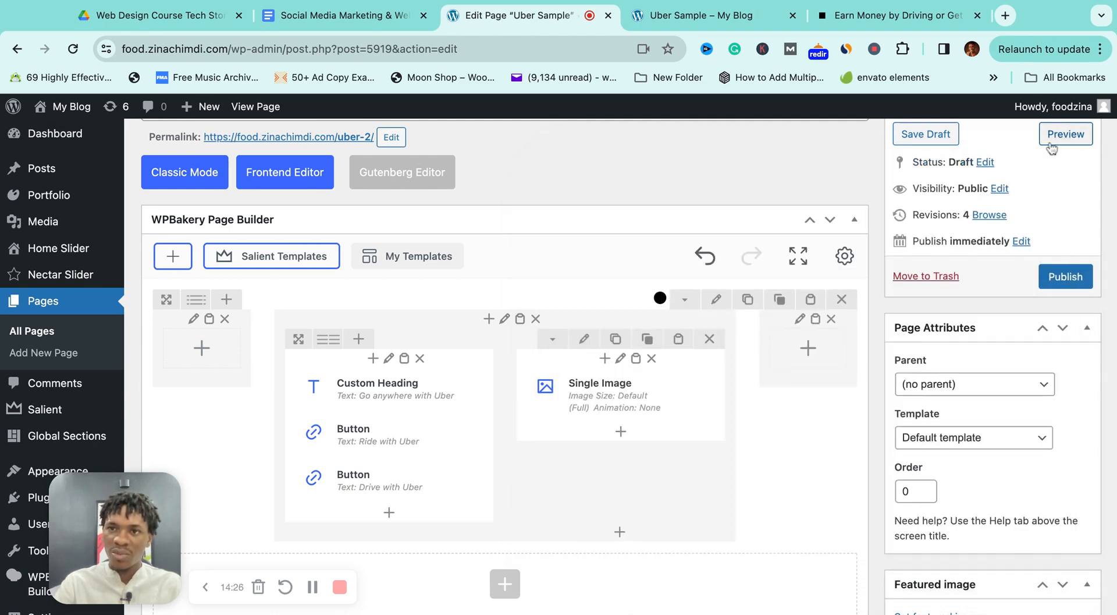
Preview the updated Uber Sample page and examine the hero section's black background, text color and width.
{"action": "left_click", "coordinate": [1067, 132]}
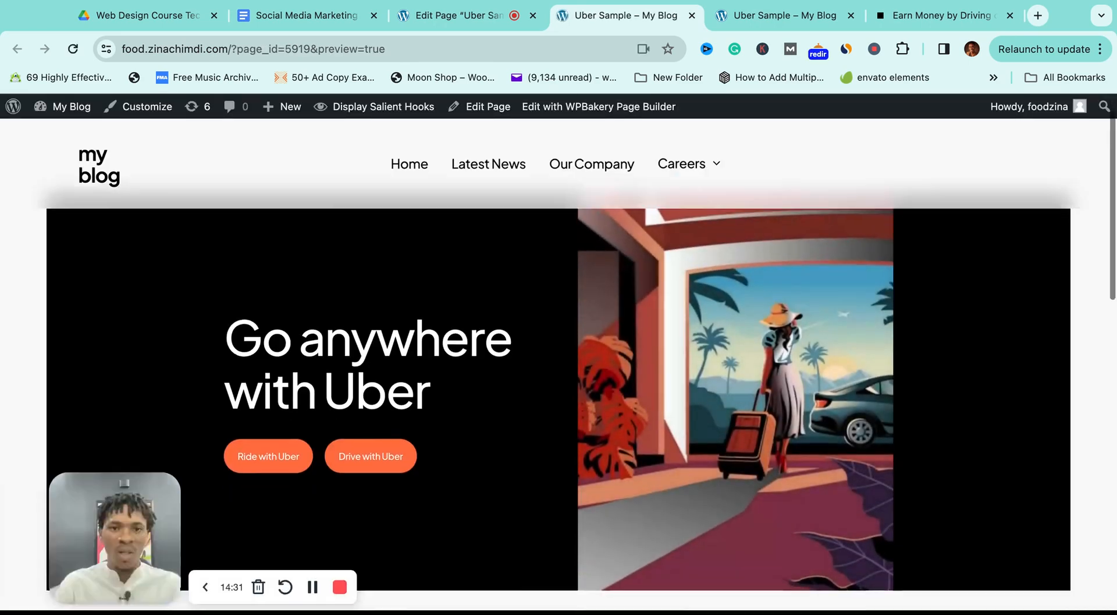
{"action": "scroll", "coordinate": [625, 222], "scroll_direction": "down", "scroll_amount": 2}
{"action": "scroll", "coordinate": [647, 264], "scroll_direction": "up", "scroll_amount": 2}
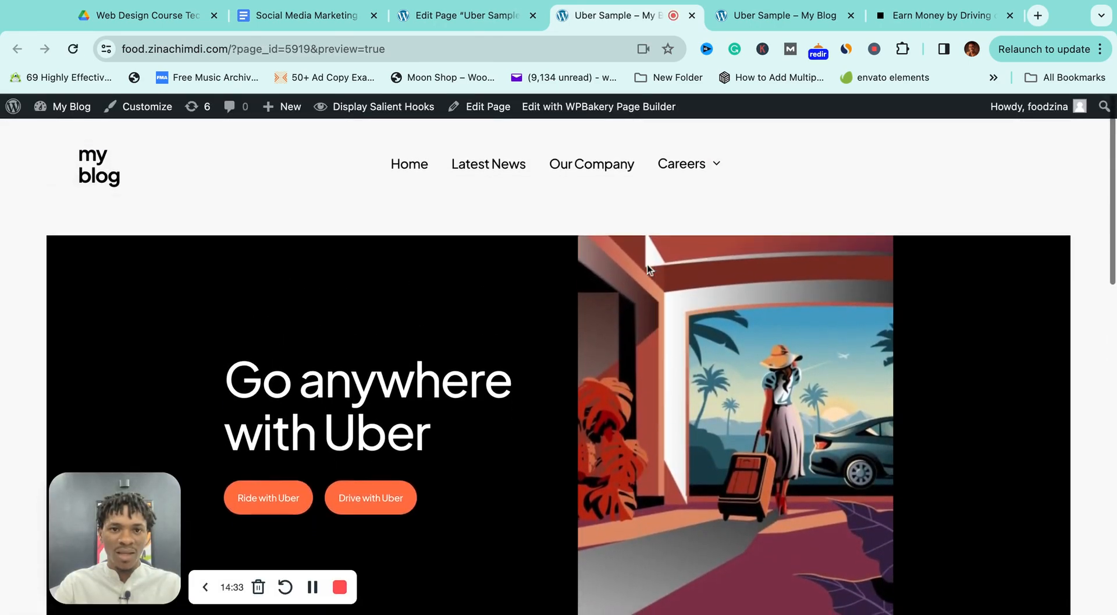
{"action": "scroll", "coordinate": [745, 319], "scroll_direction": "down", "scroll_amount": 1}
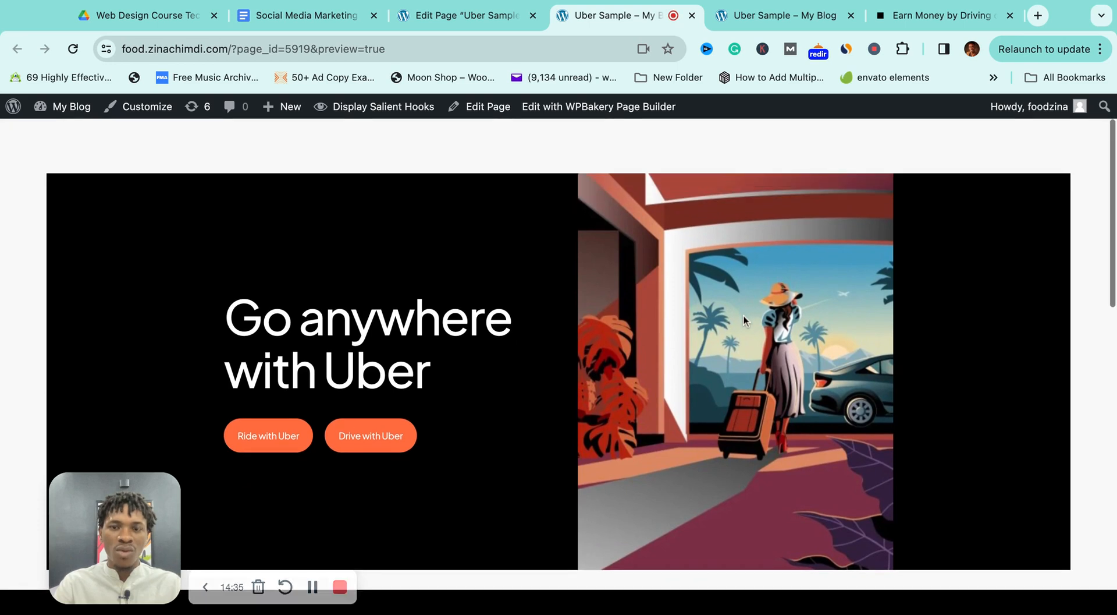
{"action": "scroll", "coordinate": [745, 319], "scroll_direction": "up", "scroll_amount": 1}
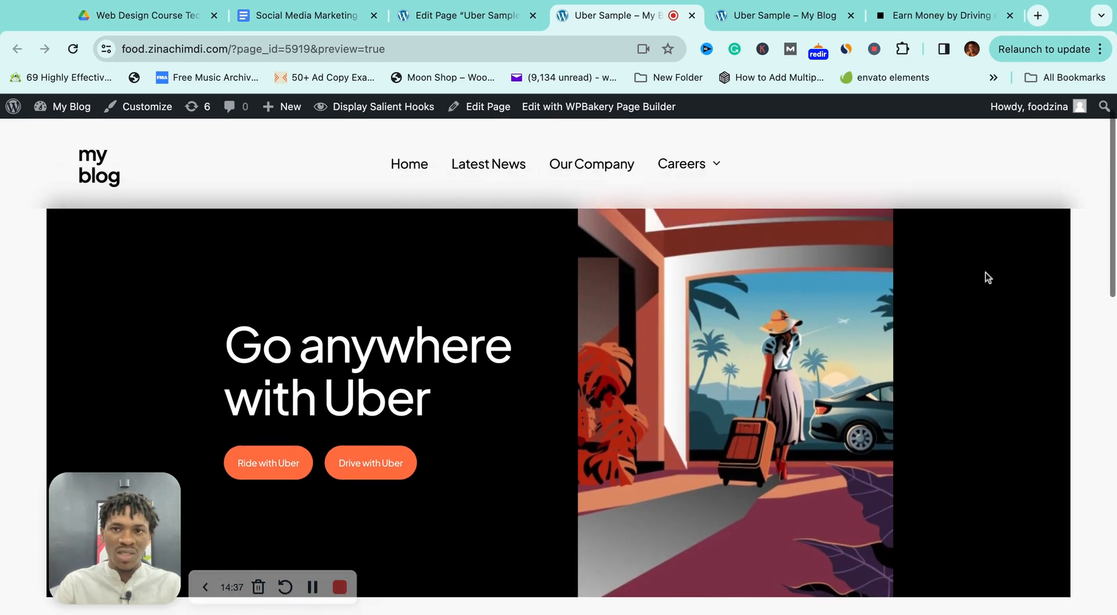
{"action": "scroll", "coordinate": [1063, 338], "scroll_direction": "down", "scroll_amount": 1}
{"action": "scroll", "coordinate": [1063, 339], "scroll_direction": "up", "scroll_amount": 1}
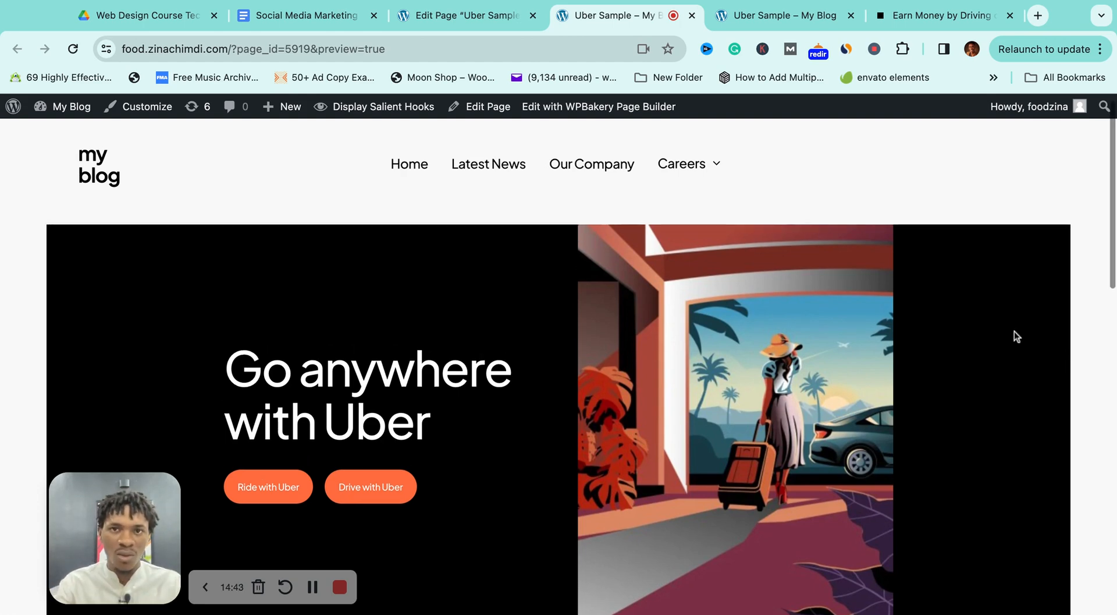
Back in the editor, set the outer row's type to Full Width Background and save the row settings.
{"action": "left_click", "coordinate": [474, 18]}
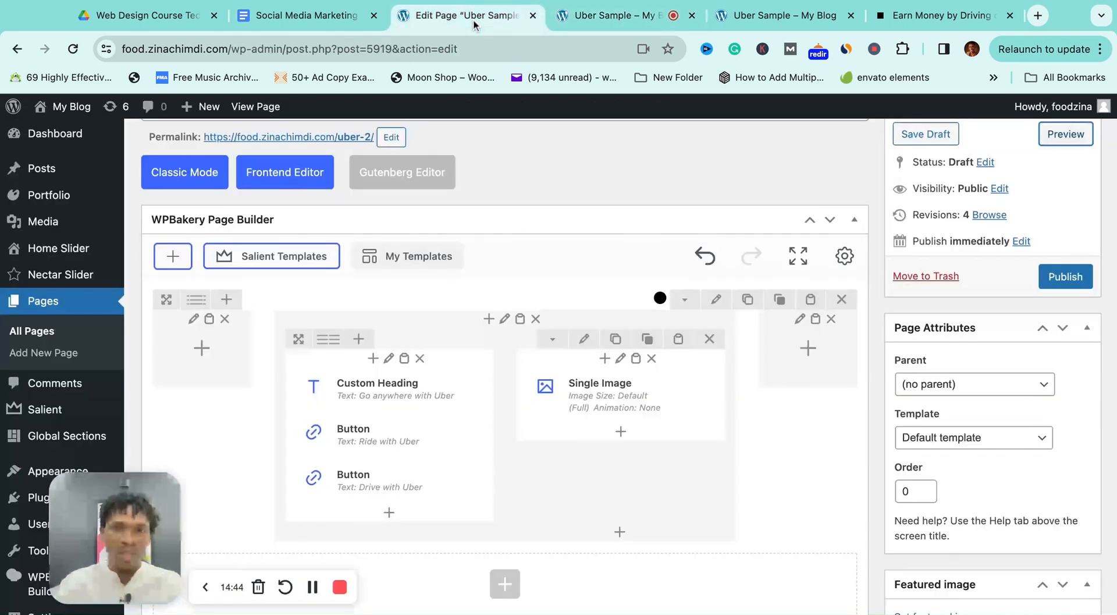
{"action": "left_click", "coordinate": [715, 299]}
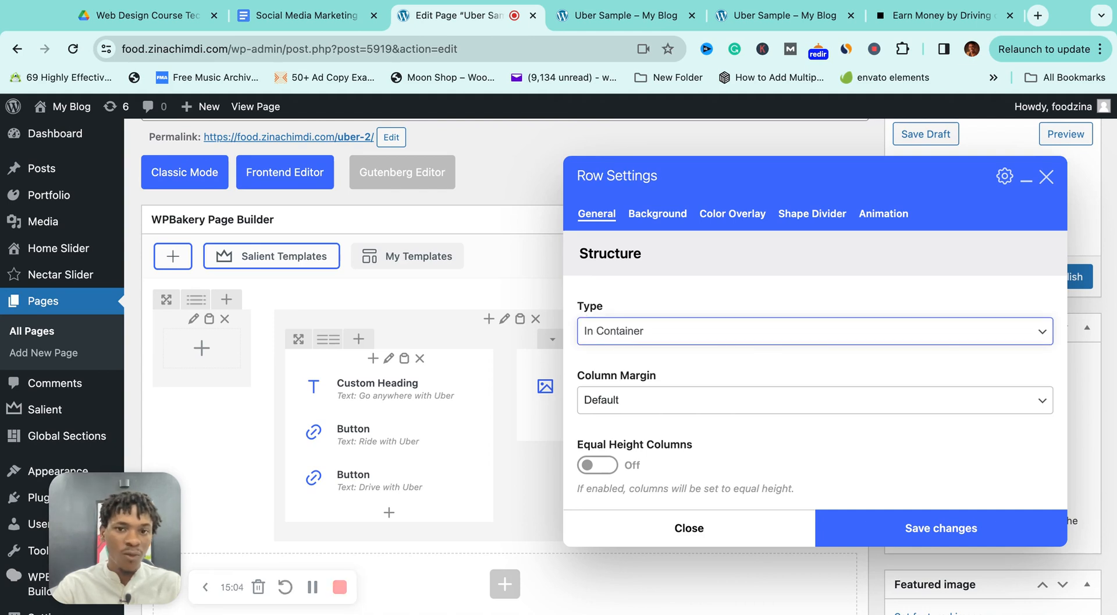
{"action": "left_click", "coordinate": [716, 351]}
{"action": "scroll", "coordinate": [717, 374], "scroll_direction": "down", "scroll_amount": 2}
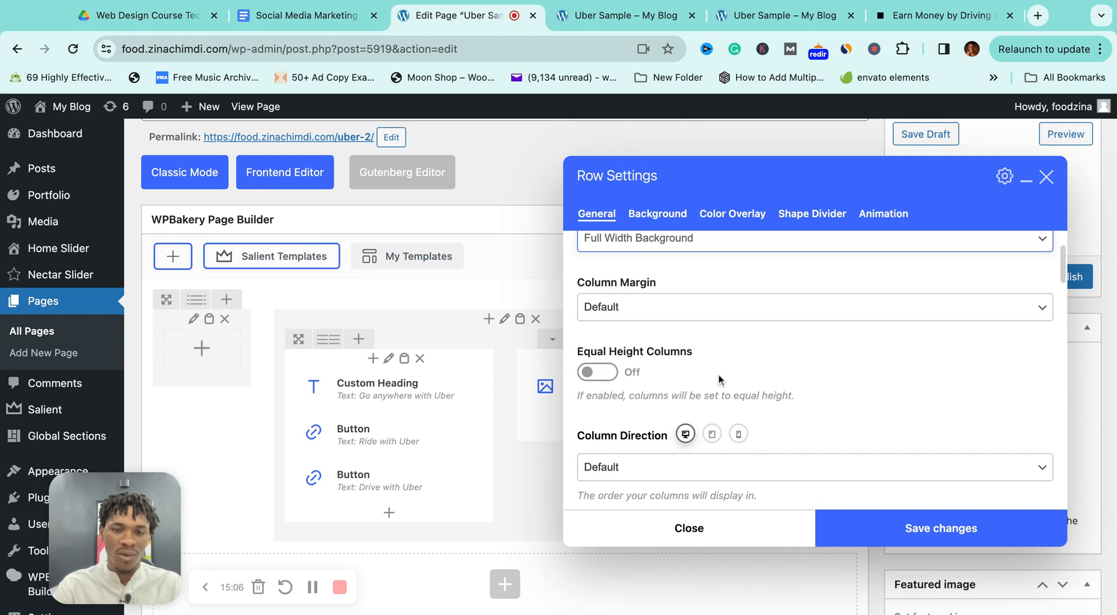
{"action": "scroll", "coordinate": [750, 365], "scroll_direction": "down", "scroll_amount": 1}
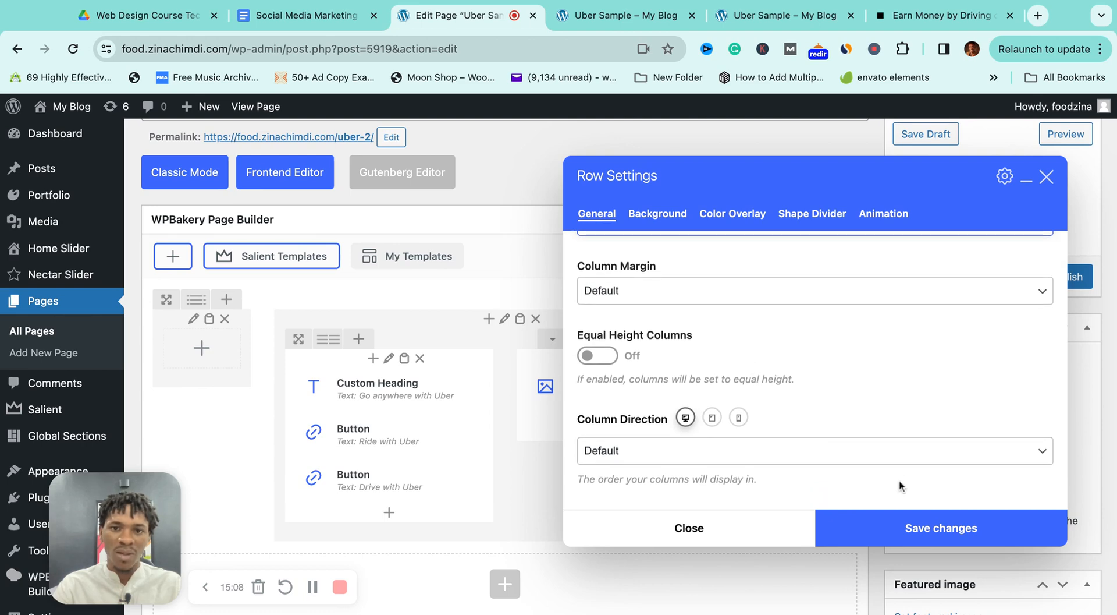
{"action": "scroll", "coordinate": [900, 485], "scroll_direction": "down", "scroll_amount": 2}
{"action": "left_click", "coordinate": [941, 531]}
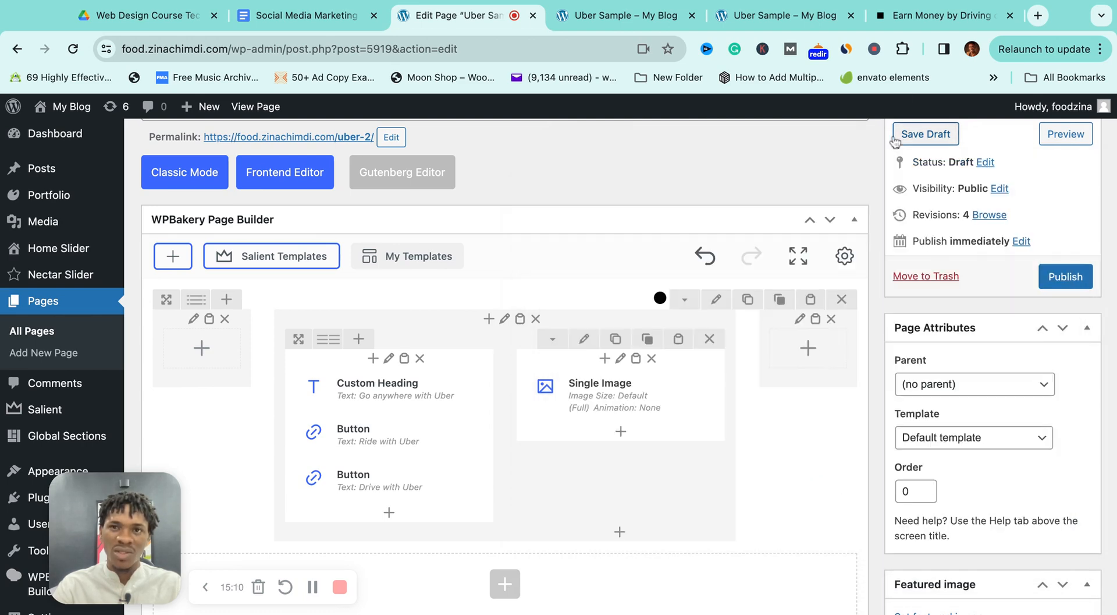
Preview the page again and examine how the hero section's background spans the page and meets the header and footer.
{"action": "left_click", "coordinate": [1054, 144]}
{"action": "mouse_move", "coordinate": [653, 223]}
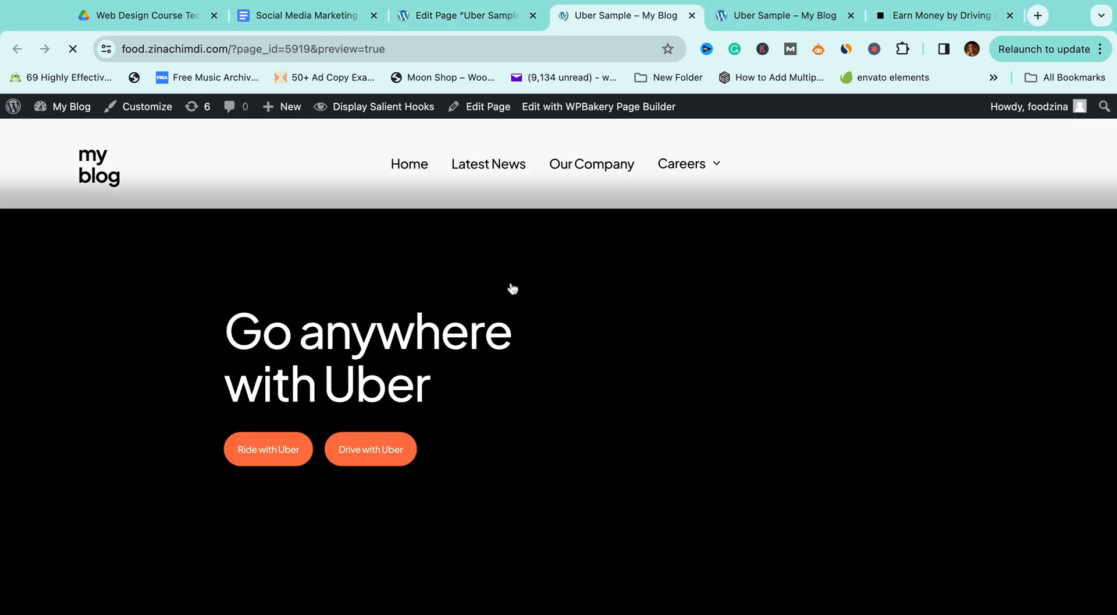
{"action": "scroll", "coordinate": [559, 367], "scroll_direction": "down", "scroll_amount": 2}
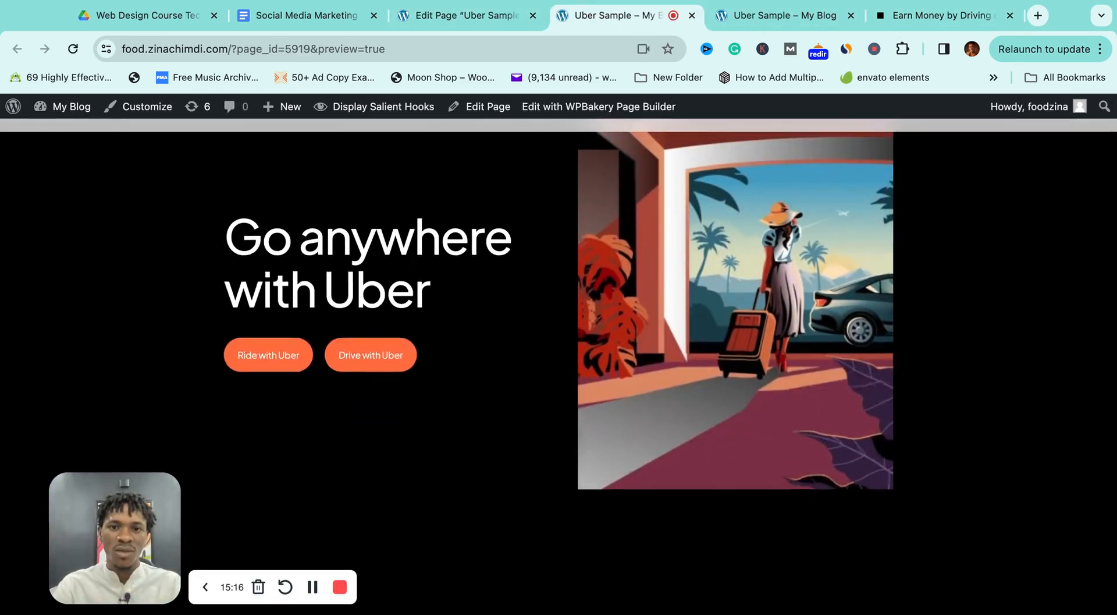
{"action": "scroll", "coordinate": [559, 366], "scroll_direction": "up", "scroll_amount": 2}
{"action": "scroll", "coordinate": [559, 367], "scroll_direction": "down", "scroll_amount": 2}
{"action": "scroll", "coordinate": [559, 366], "scroll_direction": "up", "scroll_amount": 1}
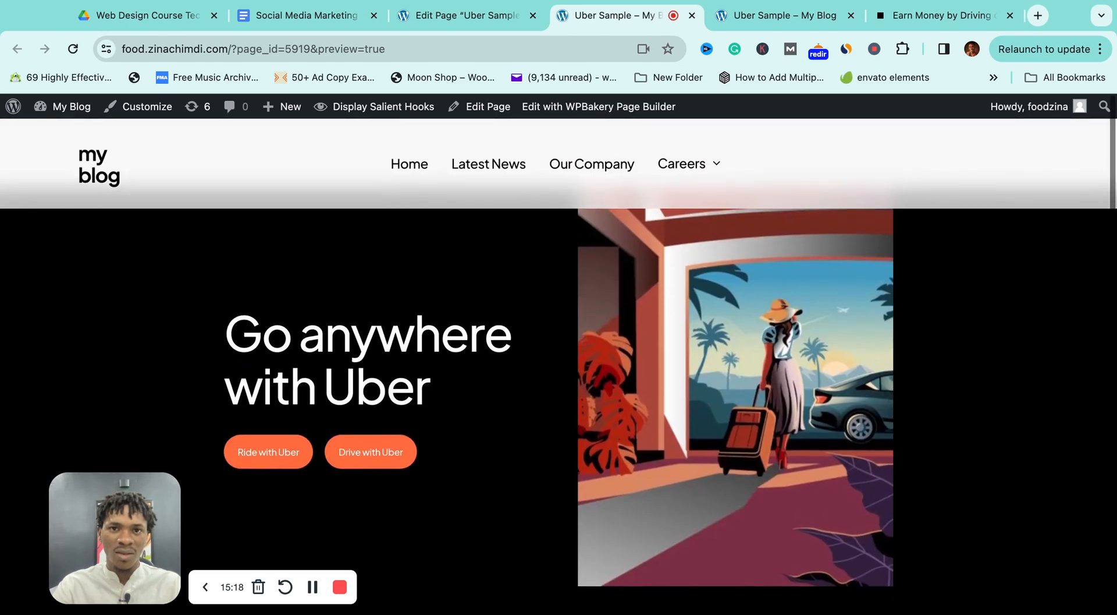
{"action": "scroll", "coordinate": [559, 366], "scroll_direction": "down", "scroll_amount": 15}
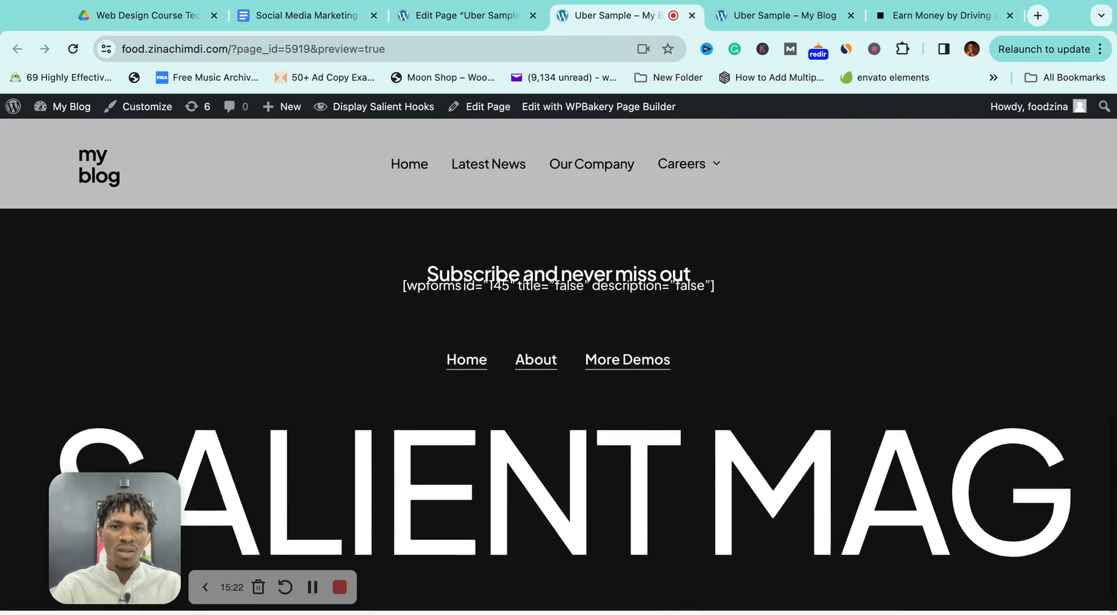
{"action": "scroll", "coordinate": [559, 367], "scroll_direction": "up", "scroll_amount": 12}
{"action": "scroll", "coordinate": [558, 366], "scroll_direction": "down", "scroll_amount": 4}
{"action": "scroll", "coordinate": [559, 367], "scroll_direction": "down", "scroll_amount": 4}
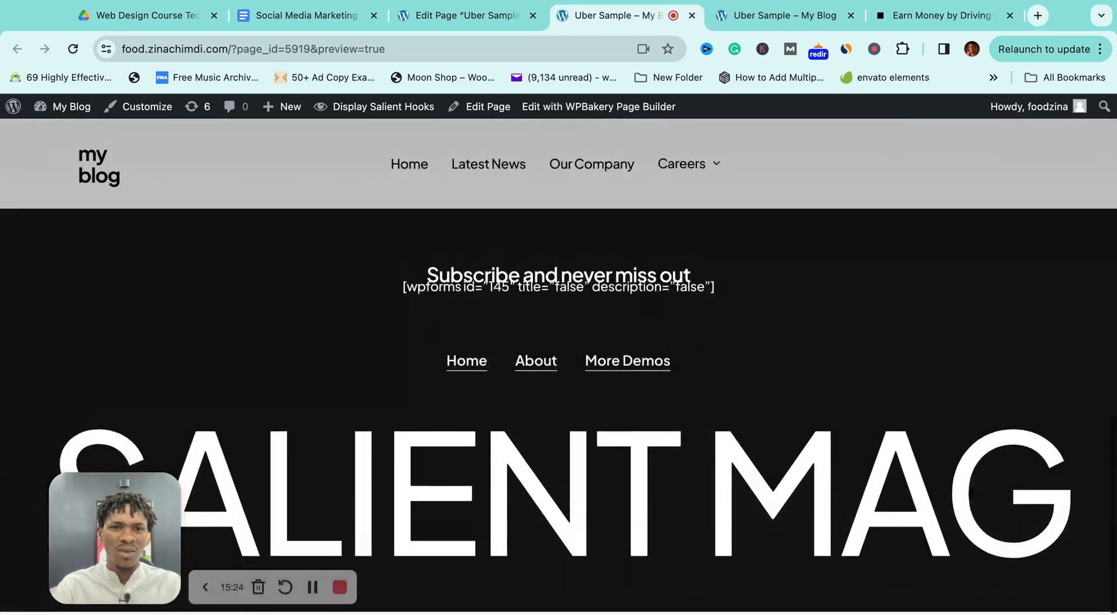
{"action": "scroll", "coordinate": [558, 366], "scroll_direction": "up", "scroll_amount": 12}
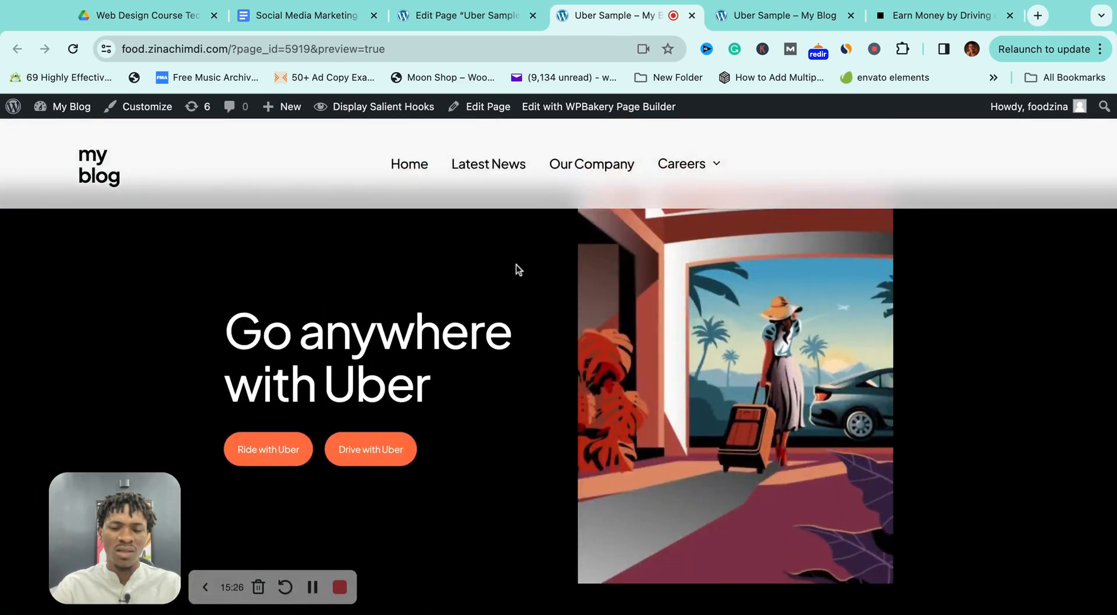
{"action": "scroll", "coordinate": [516, 264], "scroll_direction": "down", "scroll_amount": 5}
{"action": "scroll", "coordinate": [515, 264], "scroll_direction": "up", "scroll_amount": 5}
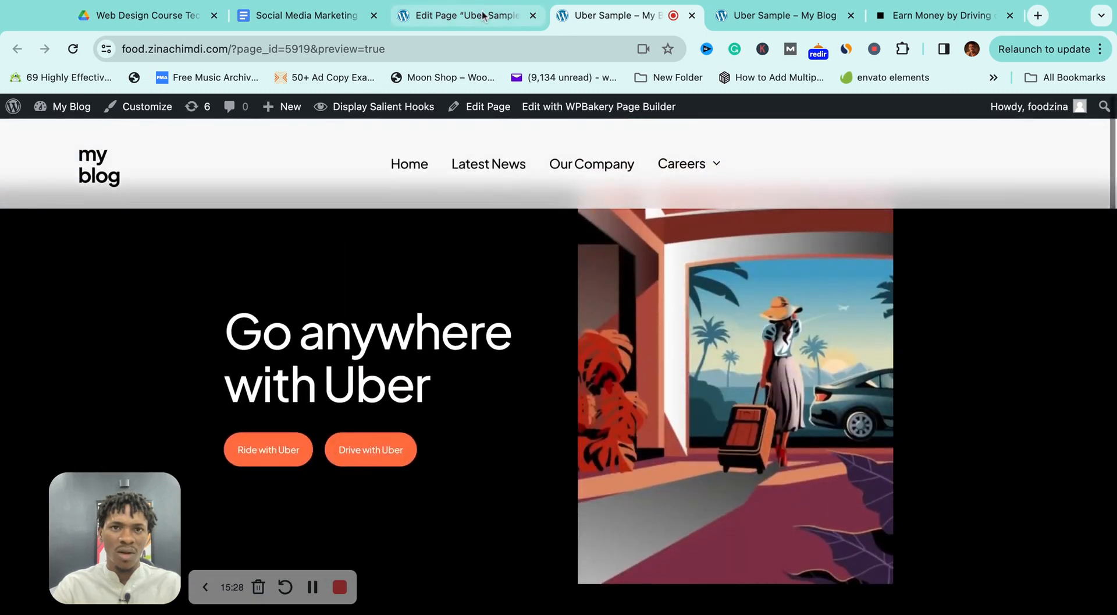
{"action": "scroll", "coordinate": [551, 267], "scroll_direction": "down", "scroll_amount": 5}
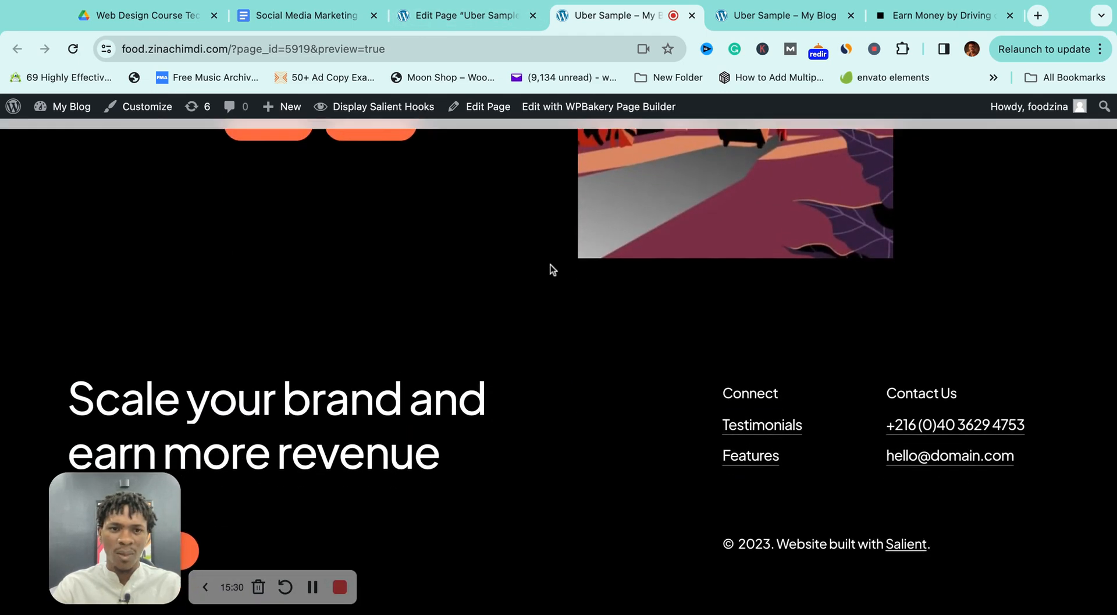
{"action": "scroll", "coordinate": [552, 267], "scroll_direction": "up", "scroll_amount": 5}
Back in the editor, set the outer row's type to Full Width Content and save the row settings.
{"action": "left_click", "coordinate": [495, 18]}
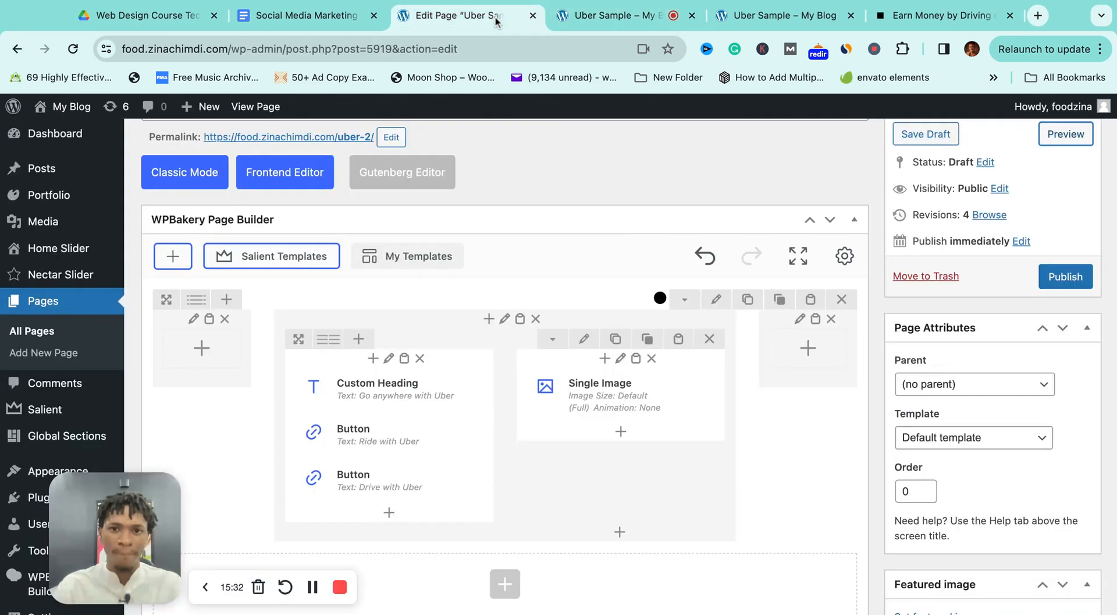
{"action": "left_click", "coordinate": [717, 299]}
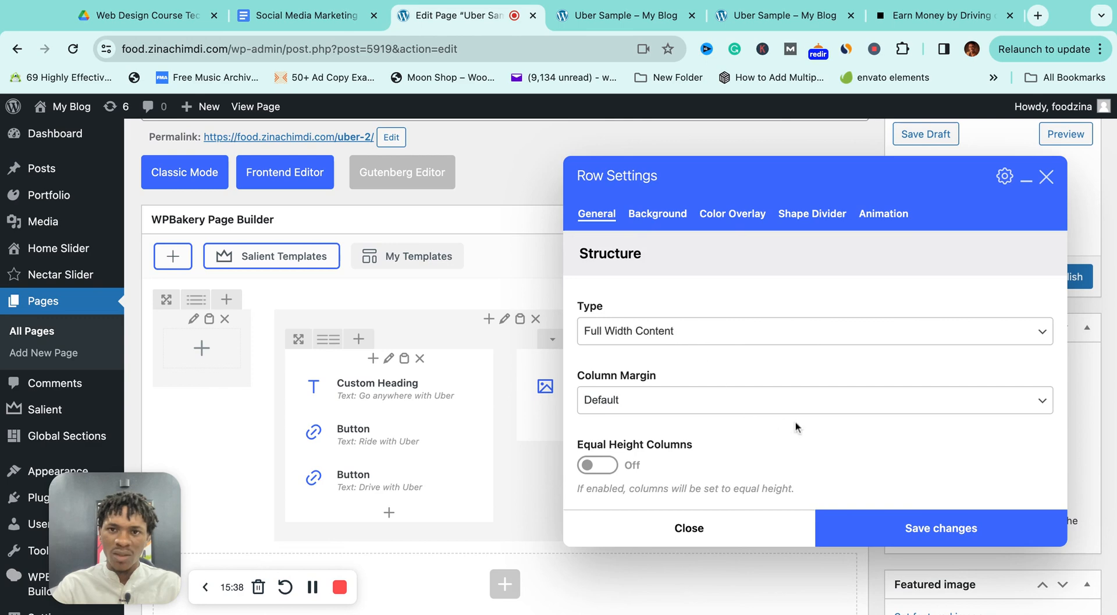
{"action": "left_click", "coordinate": [884, 512]}
Preview the page and examine how the Full Width Content setting spreads the hero's text and image down to the footer.
{"action": "left_click", "coordinate": [1065, 134]}
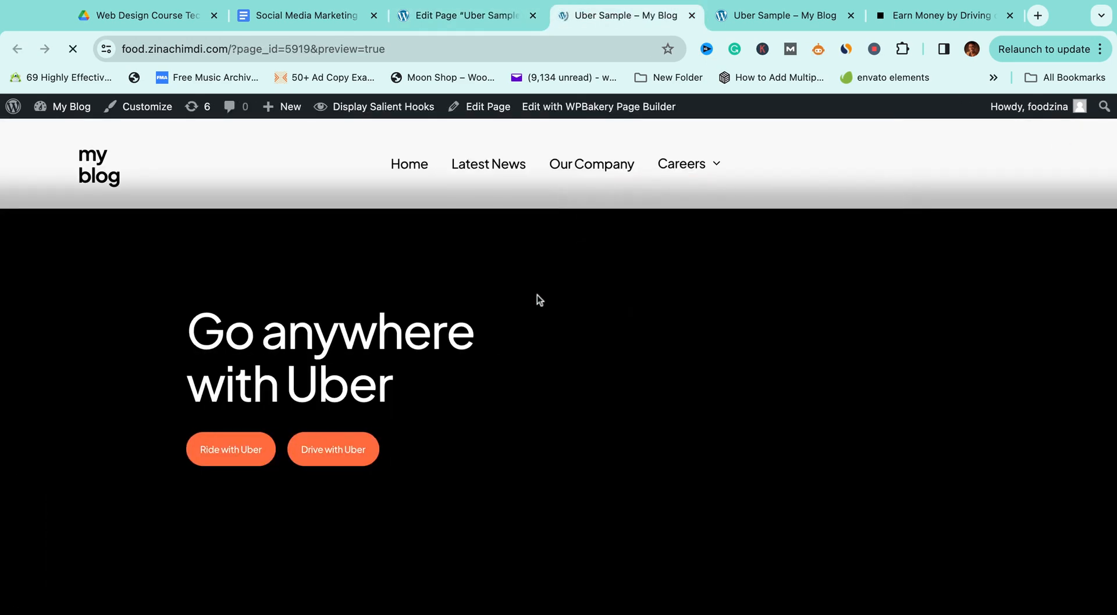
{"action": "scroll", "coordinate": [537, 295], "scroll_direction": "down", "scroll_amount": 10}
{"action": "scroll", "coordinate": [537, 295], "scroll_direction": "down", "scroll_amount": 2}
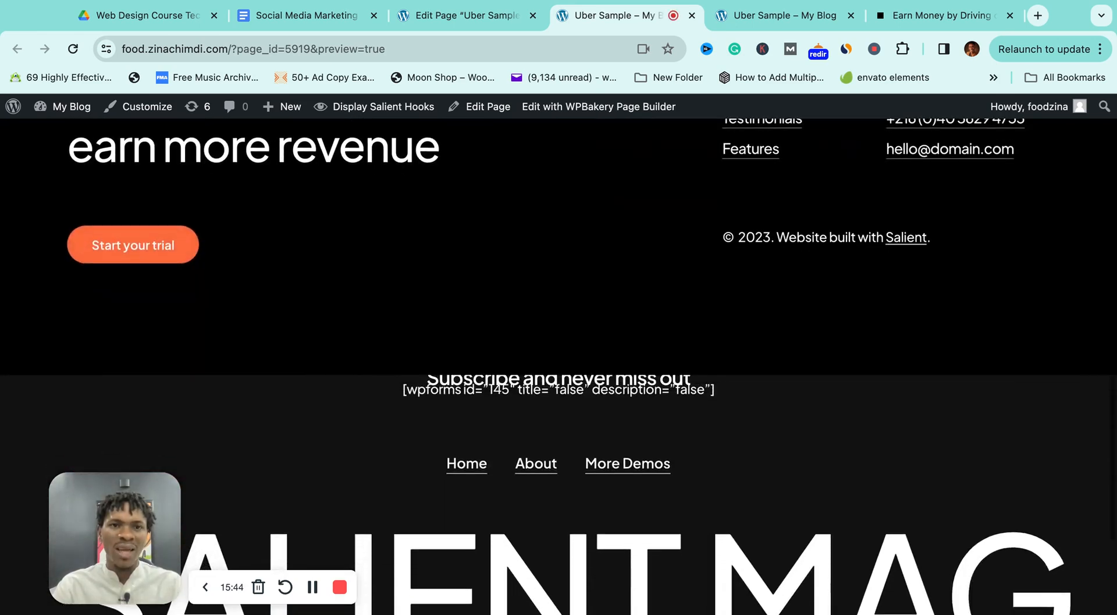
{"action": "scroll", "coordinate": [537, 294], "scroll_direction": "up", "scroll_amount": 10}
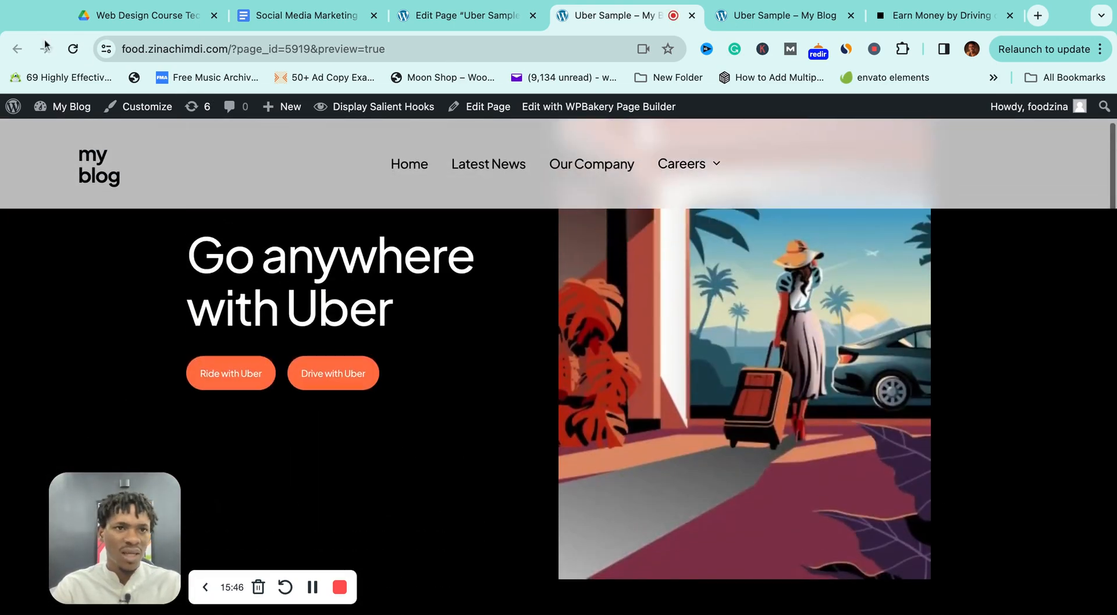
Return to the editor, set the outer row's type to In Container, and save the row settings.
{"action": "left_click", "coordinate": [481, 17]}
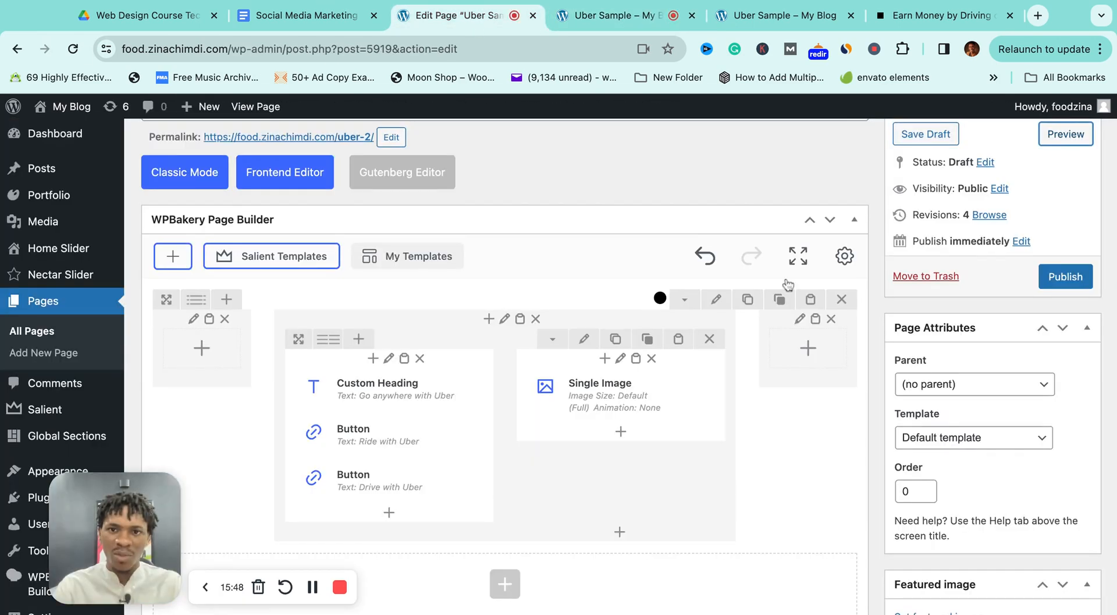
{"action": "left_click", "coordinate": [716, 299]}
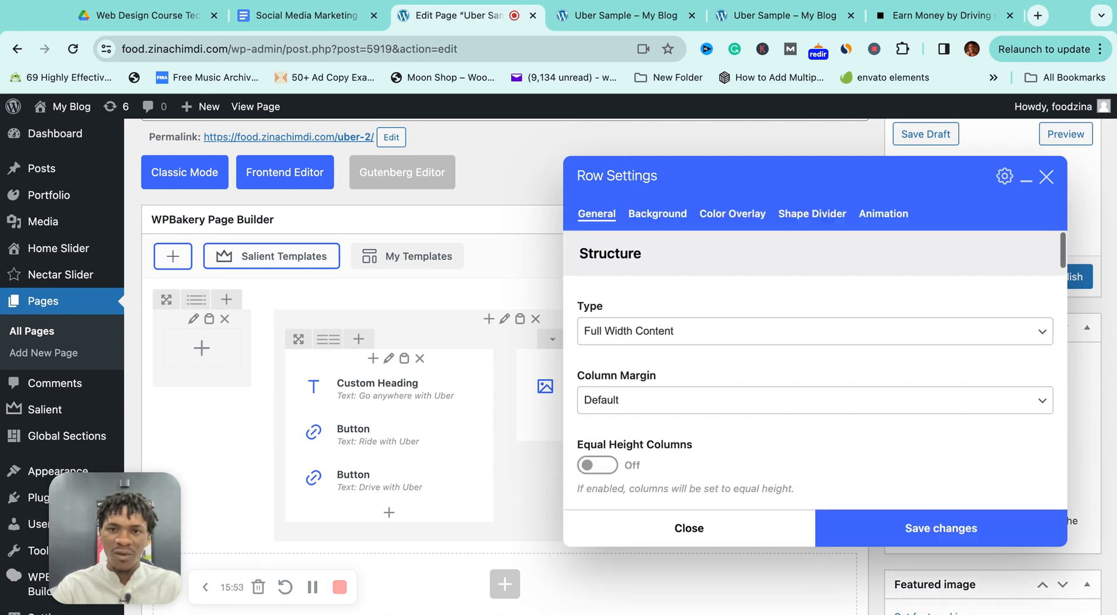
{"action": "left_click", "coordinate": [705, 328]}
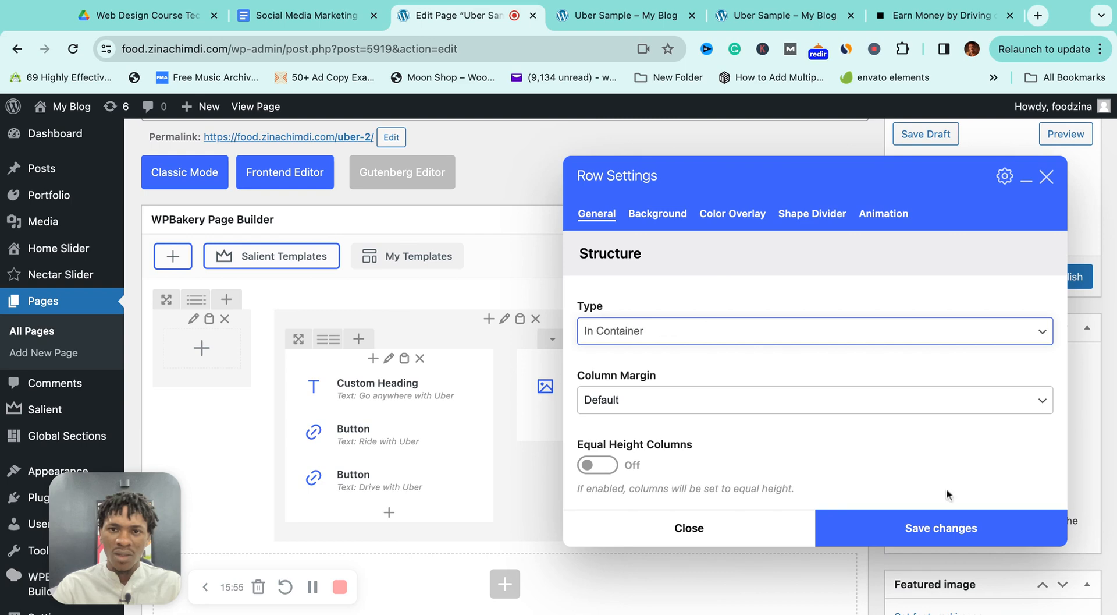
{"action": "left_click", "coordinate": [941, 532]}
Preview the page with the In Container setting and examine the hero background's width and its gaps to the page edges and footer.
{"action": "left_click", "coordinate": [1056, 133]}
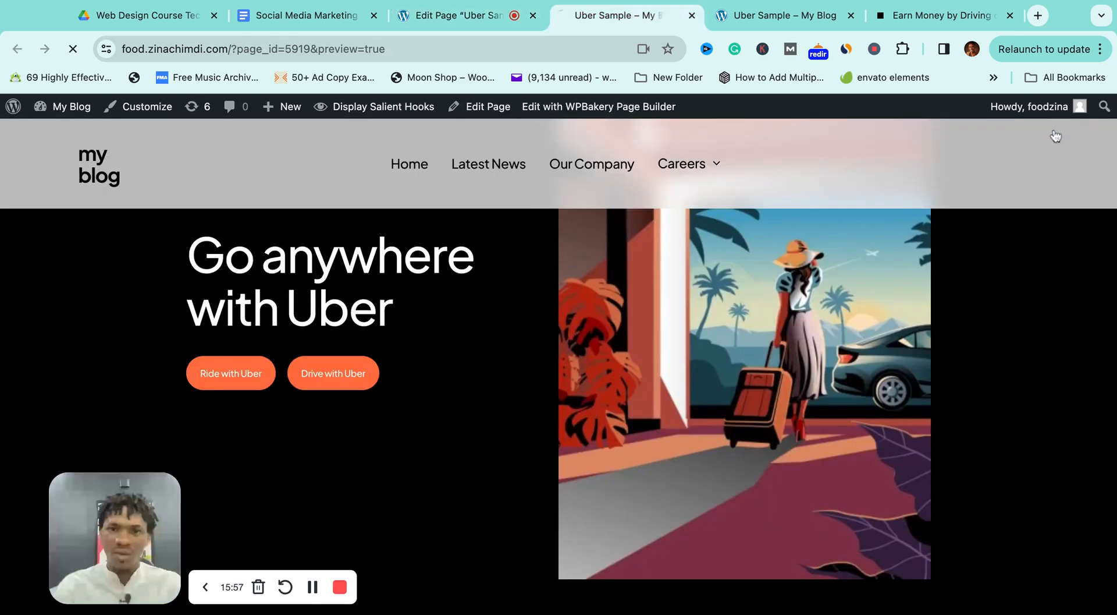
{"action": "scroll", "coordinate": [459, 384], "scroll_direction": "down", "scroll_amount": 10}
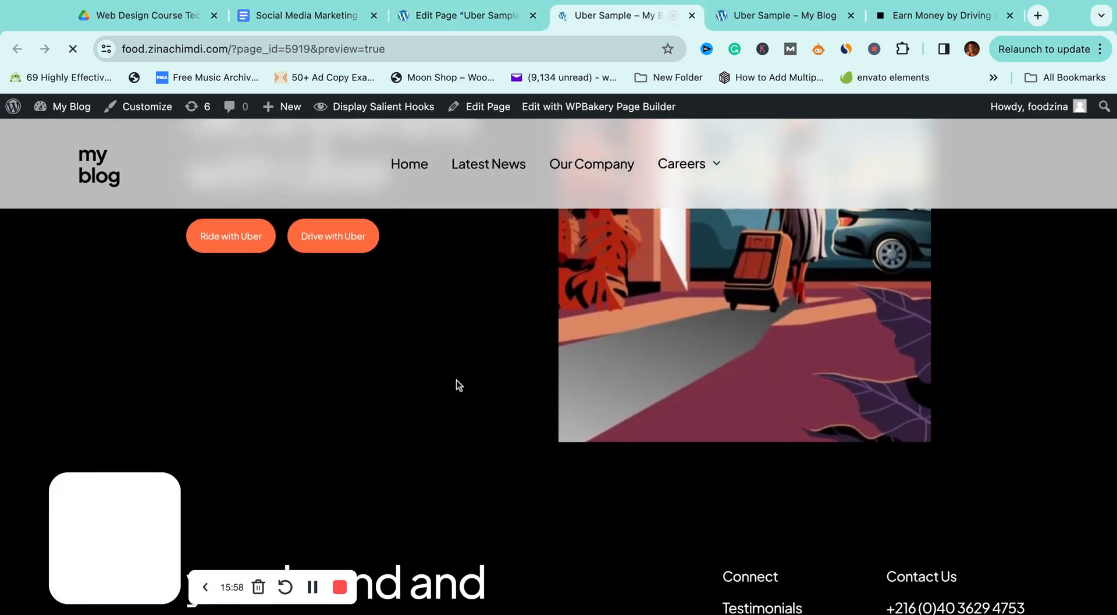
{"action": "scroll", "coordinate": [559, 349], "scroll_direction": "down", "scroll_amount": 10}
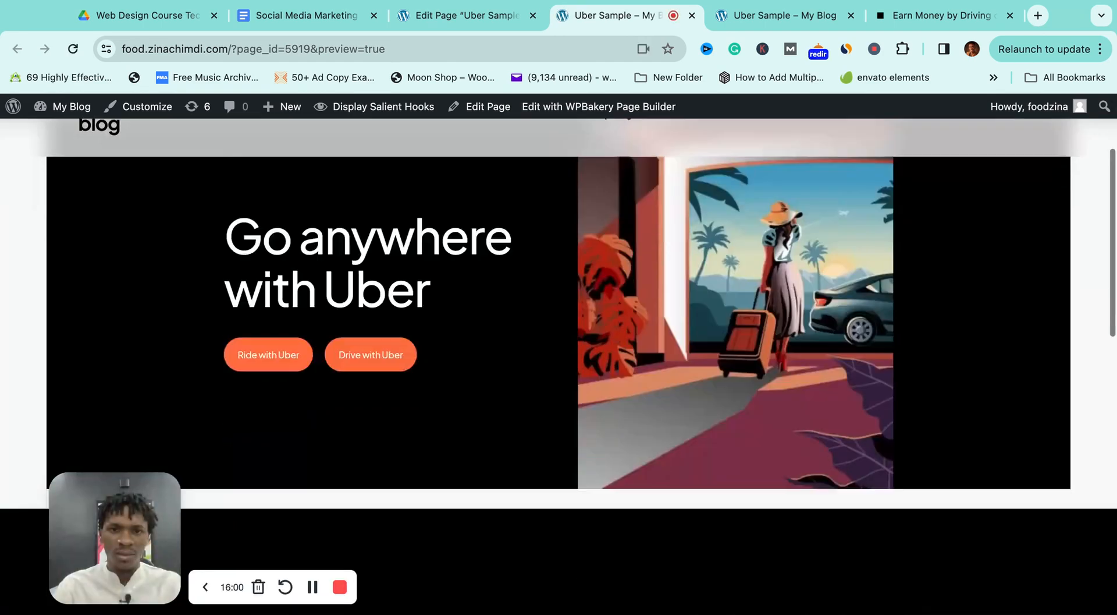
{"action": "scroll", "coordinate": [456, 307], "scroll_direction": "down", "scroll_amount": 2}
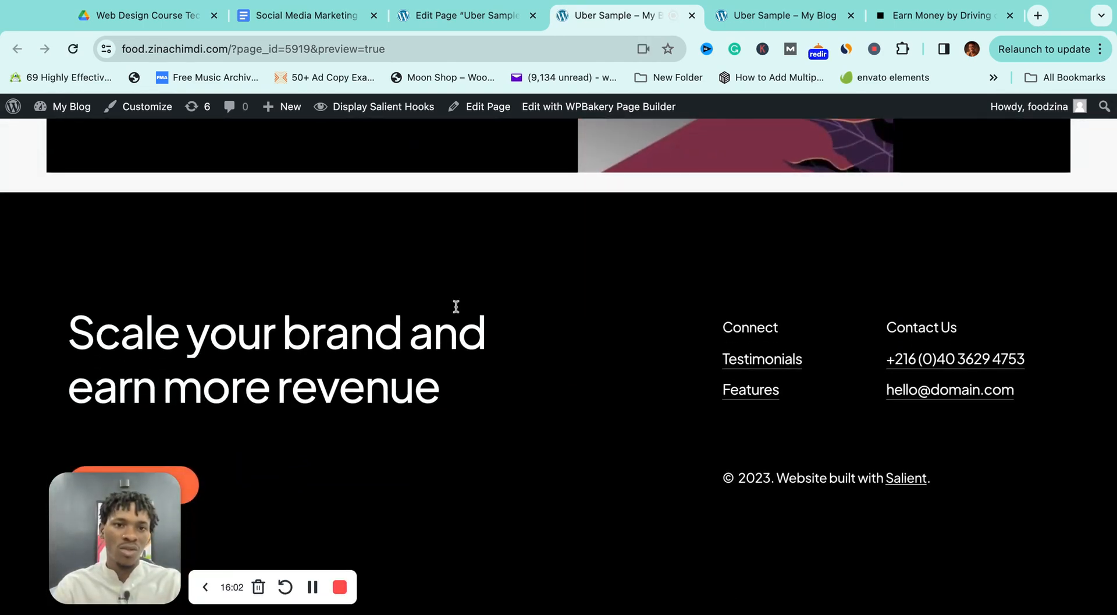
{"action": "scroll", "coordinate": [456, 307], "scroll_direction": "down", "scroll_amount": 5}
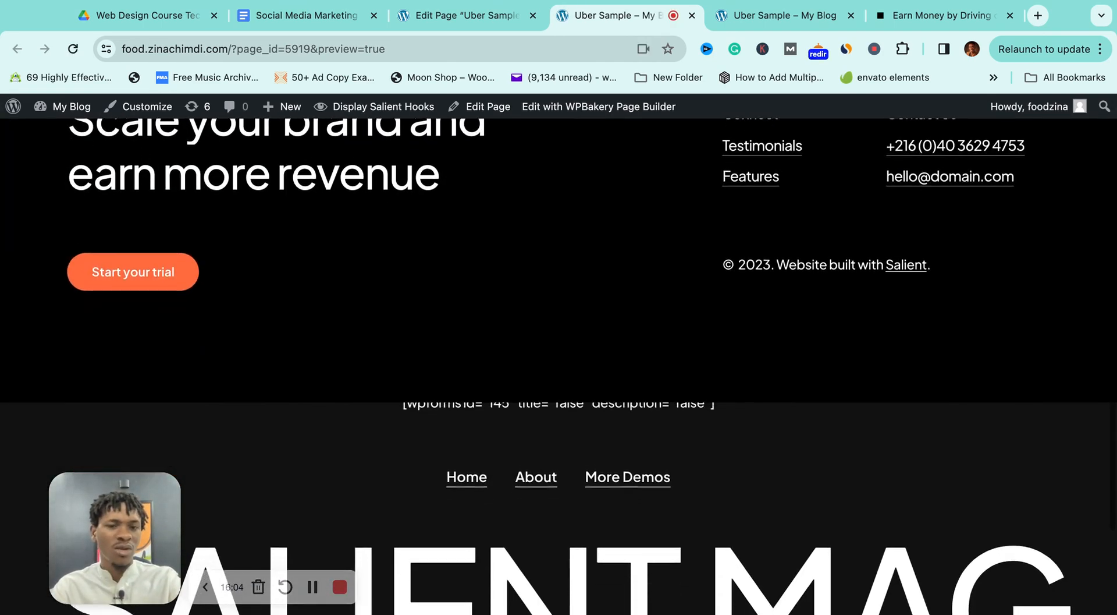
{"action": "scroll", "coordinate": [559, 366], "scroll_direction": "up", "scroll_amount": 15}
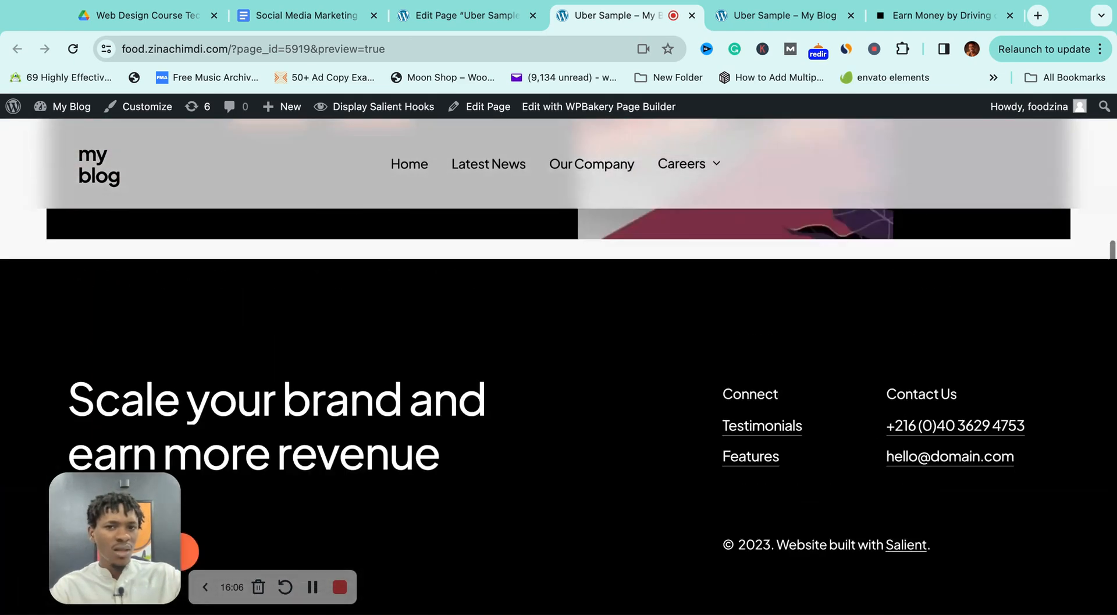
{"action": "scroll", "coordinate": [559, 366], "scroll_direction": "down", "scroll_amount": 5}
{"action": "scroll", "coordinate": [445, 360], "scroll_direction": "down", "scroll_amount": 2}
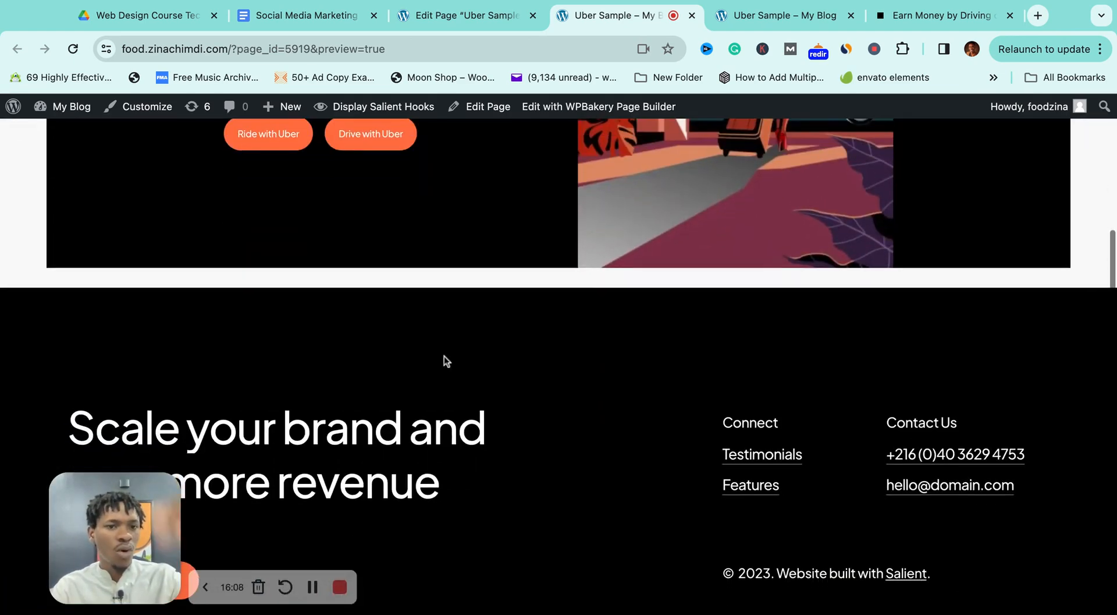
{"action": "scroll", "coordinate": [444, 356], "scroll_direction": "up", "scroll_amount": 1}
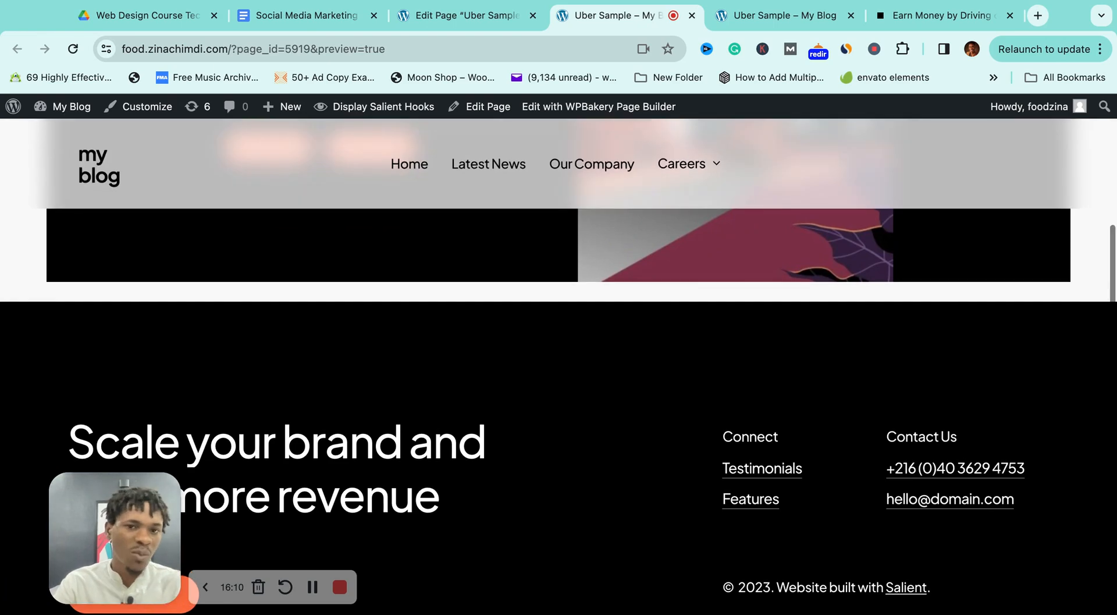
{"action": "scroll", "coordinate": [519, 184], "scroll_direction": "up", "scroll_amount": 5}
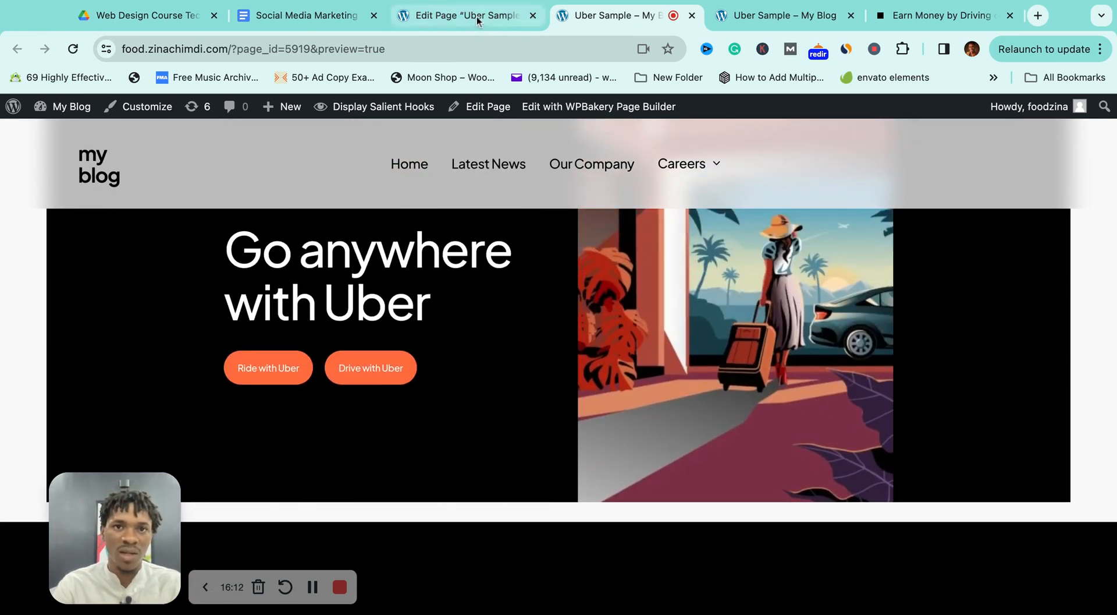
In the editor, set the outer row's type back to Full Width Background and save the row settings.
{"action": "left_click", "coordinate": [469, 15]}
{"action": "left_click", "coordinate": [727, 299]}
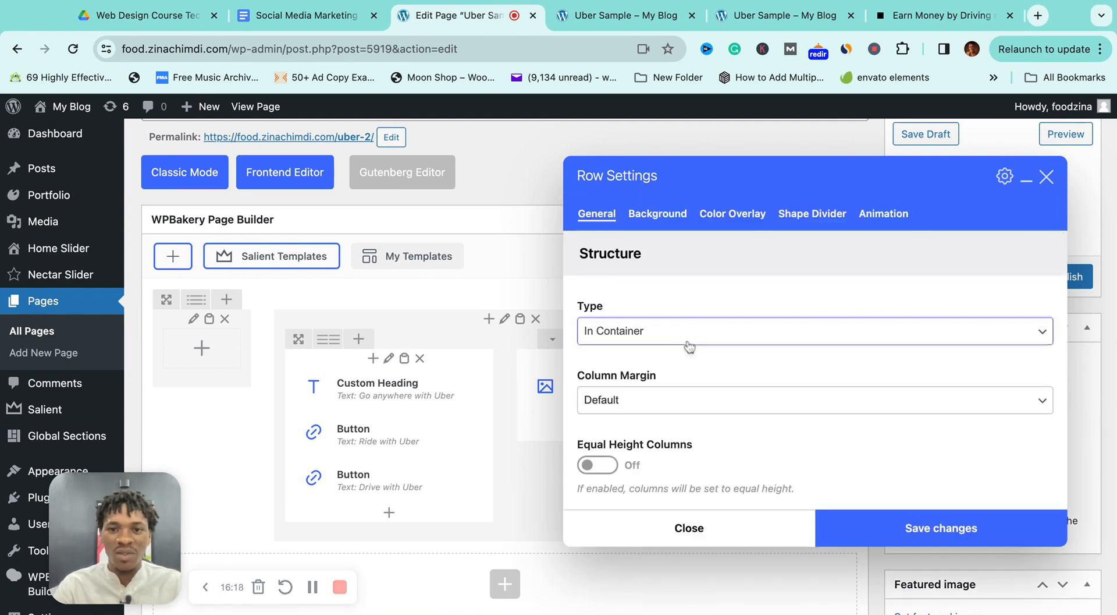
{"action": "left_click", "coordinate": [690, 347]}
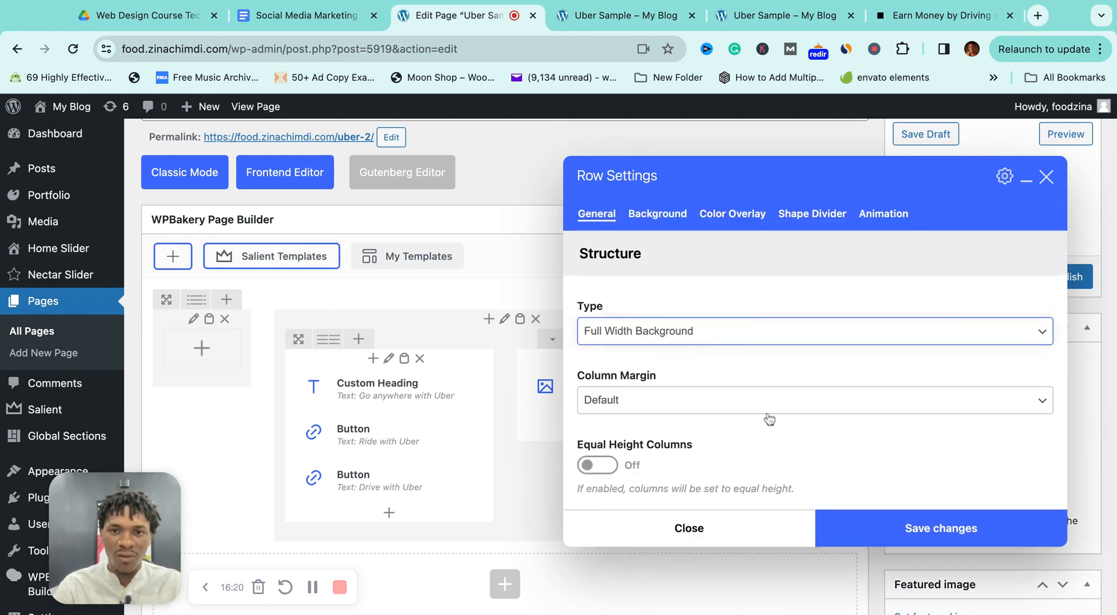
{"action": "scroll", "coordinate": [769, 419], "scroll_direction": "down", "scroll_amount": 2}
{"action": "left_click", "coordinate": [909, 531]}
Compare the hero in the open page previews with the original Uber homepage, checking background width and the space around the image.
{"action": "left_click", "coordinate": [688, 22]}
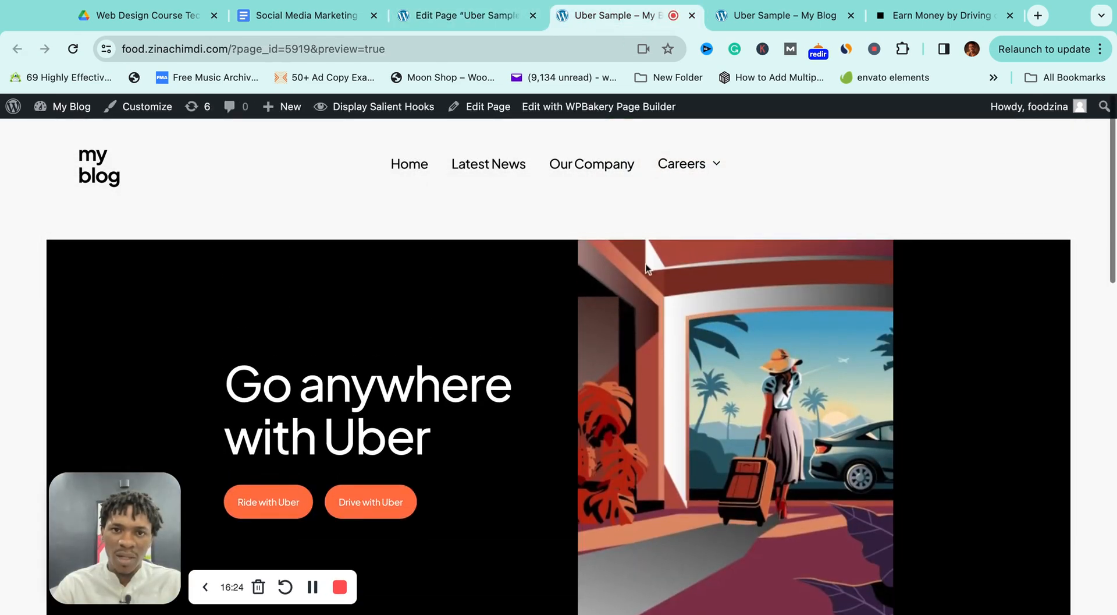
{"action": "left_click", "coordinate": [937, 15]}
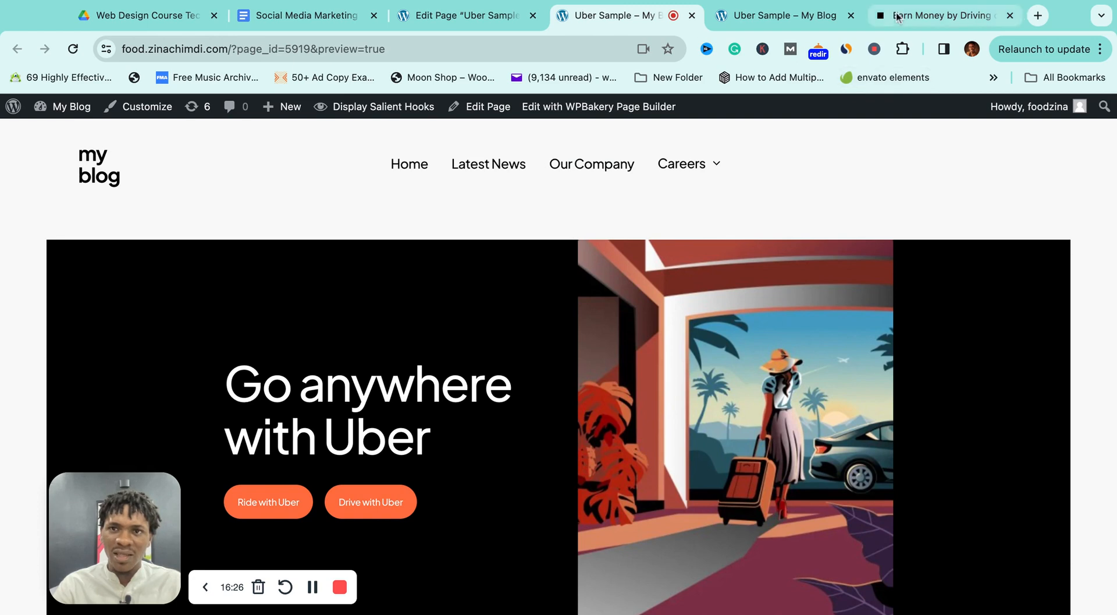
{"action": "scroll", "coordinate": [727, 243], "scroll_direction": "up", "scroll_amount": 1}
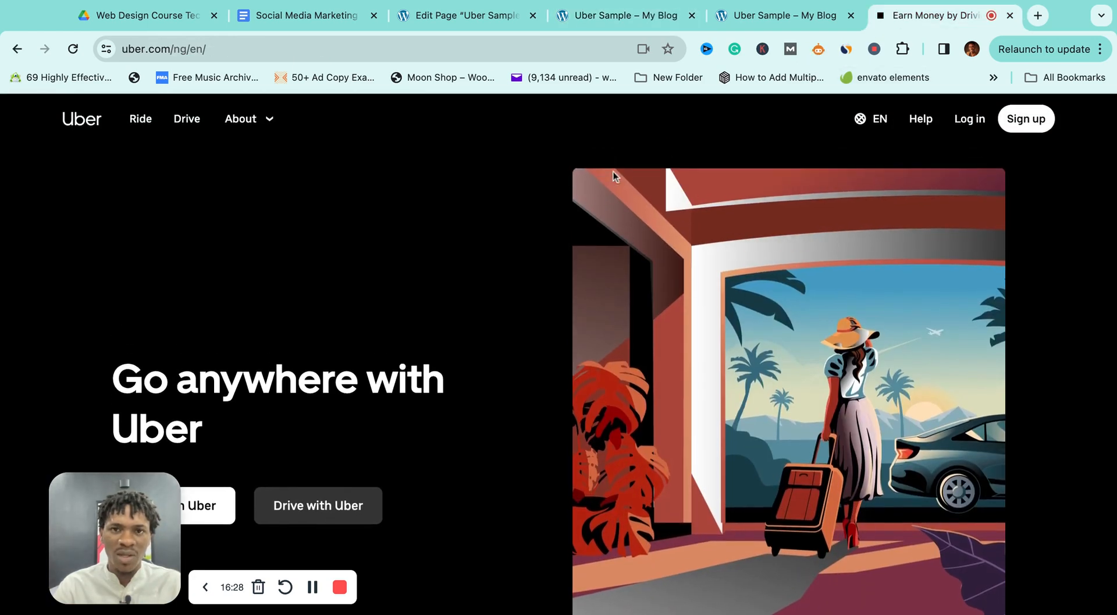
{"action": "scroll", "coordinate": [824, 203], "scroll_direction": "down", "scroll_amount": 3}
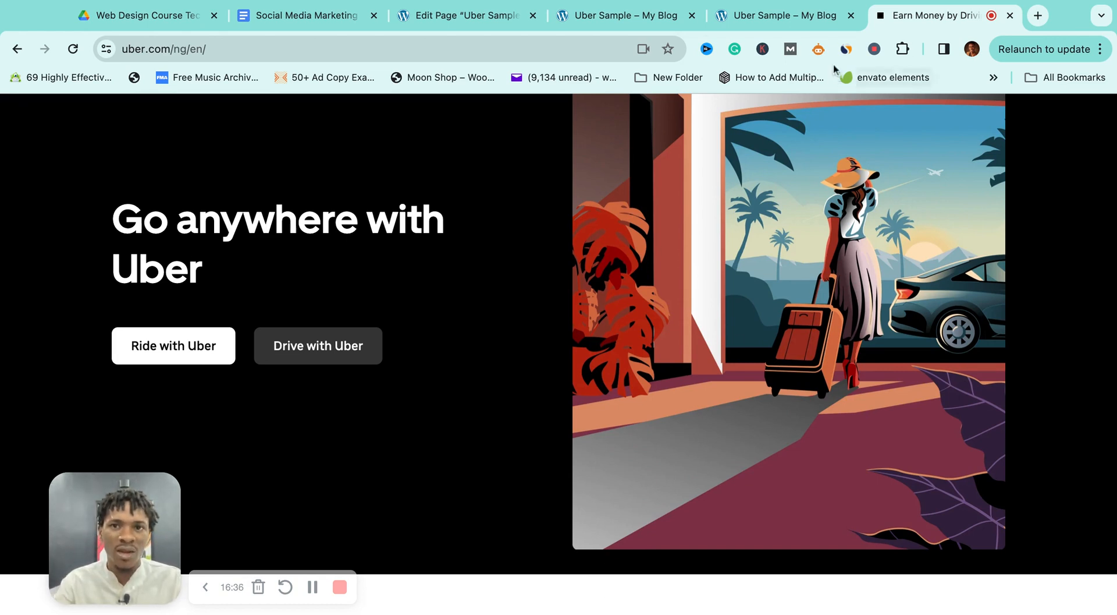
{"action": "left_click", "coordinate": [780, 15]}
{"action": "scroll", "coordinate": [721, 532], "scroll_direction": "down", "scroll_amount": 3}
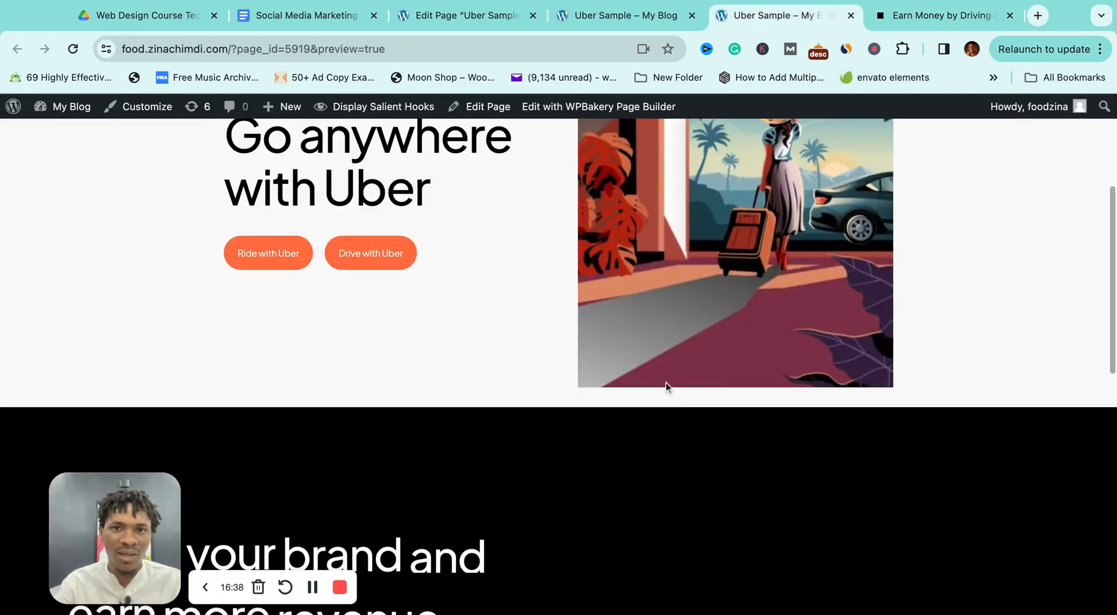
{"action": "left_click", "coordinate": [619, 16]}
{"action": "scroll", "coordinate": [952, 245], "scroll_direction": "down", "scroll_amount": 1}
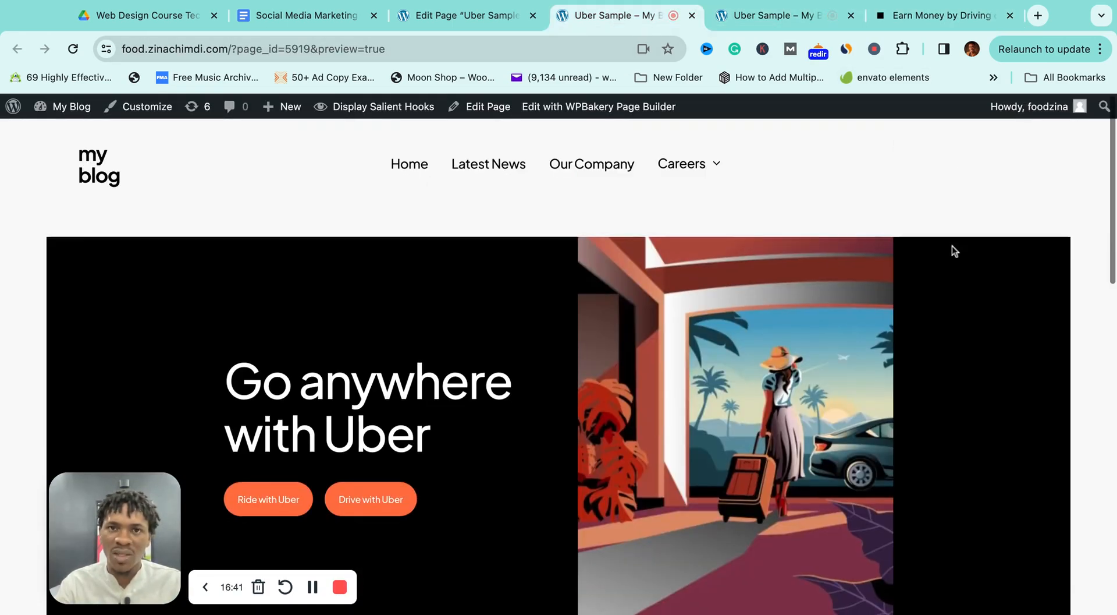
Preview the page from the editor again and examine the full-width hero and the spacing above and below its image.
{"action": "left_click", "coordinate": [460, 15]}
{"action": "left_click", "coordinate": [1065, 134]}
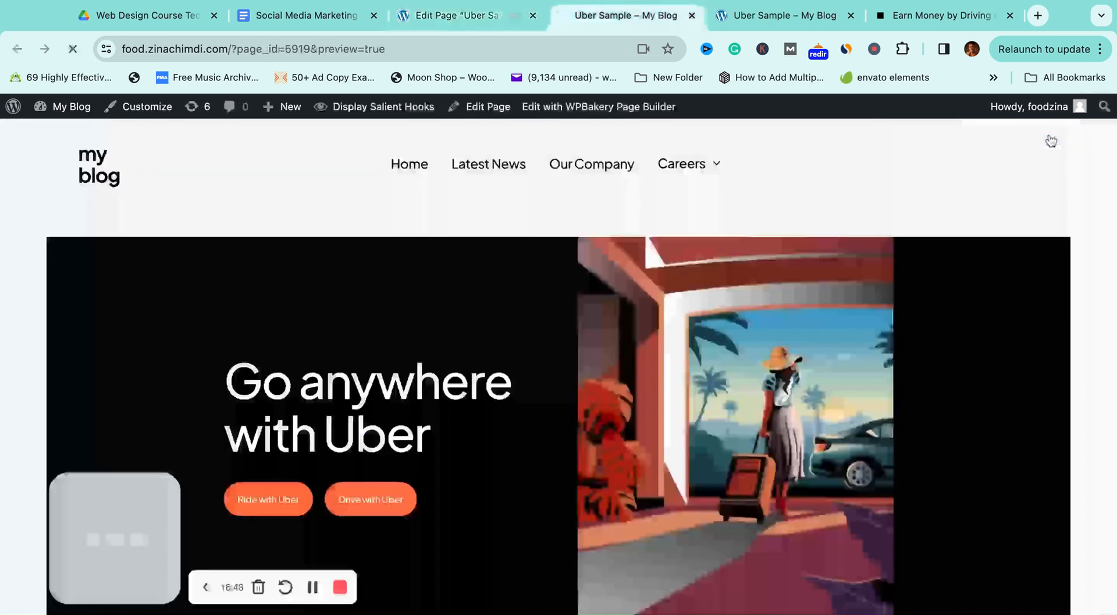
{"action": "mouse_move", "coordinate": [675, 164]}
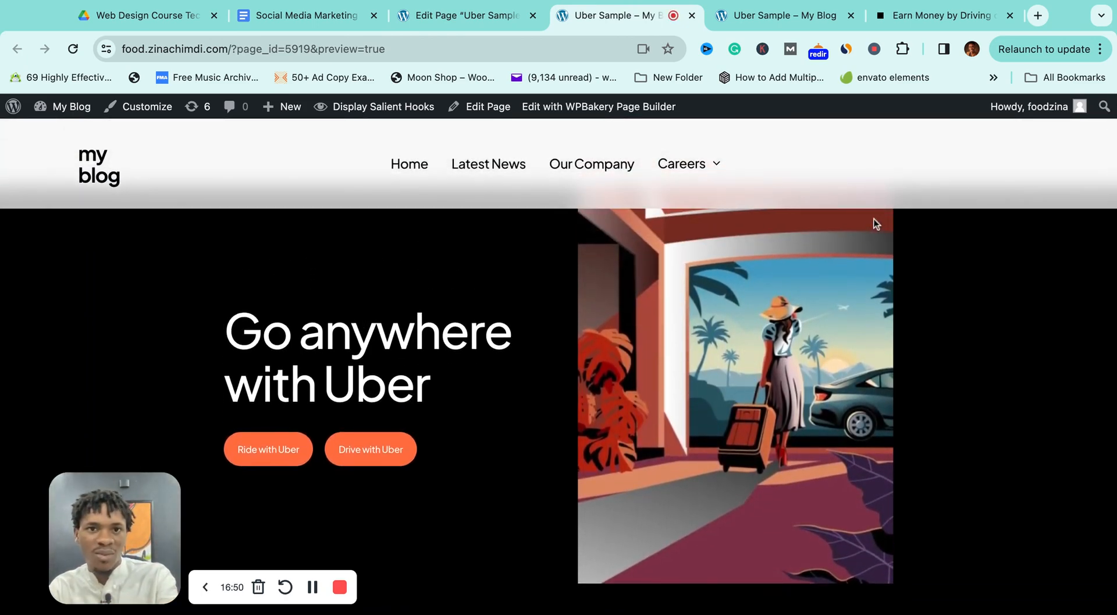
{"action": "scroll", "coordinate": [555, 262], "scroll_direction": "down", "scroll_amount": 1}
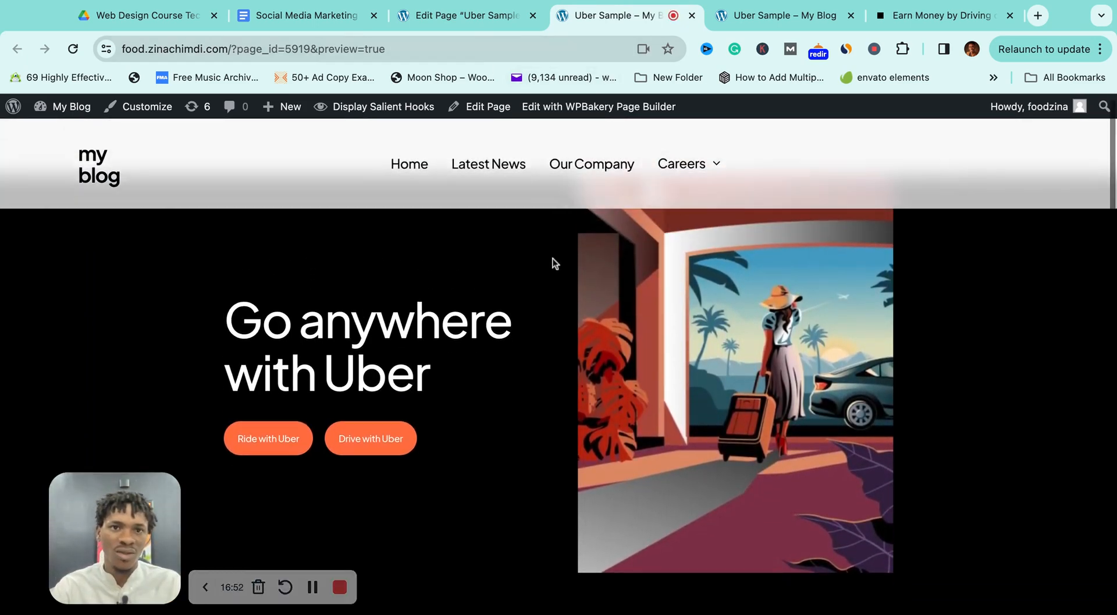
{"action": "scroll", "coordinate": [555, 263], "scroll_direction": "down", "scroll_amount": 3}
{"action": "scroll", "coordinate": [554, 260], "scroll_direction": "up", "scroll_amount": 3}
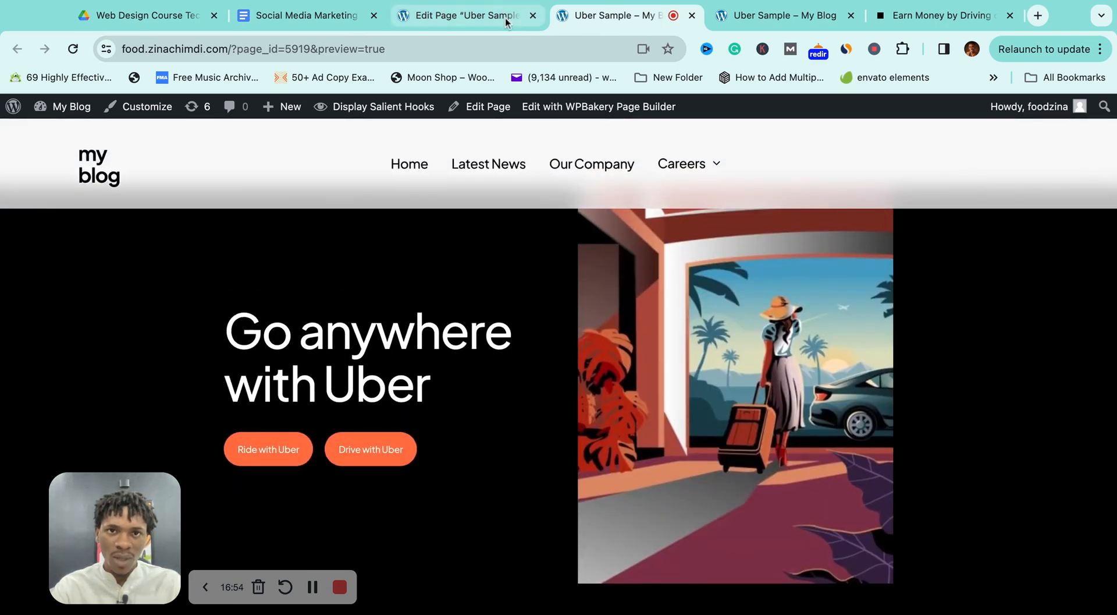
In the outer row's settings, set the desktop top padding to 30 and the bottom padding to 20.
{"action": "left_click", "coordinate": [505, 17]}
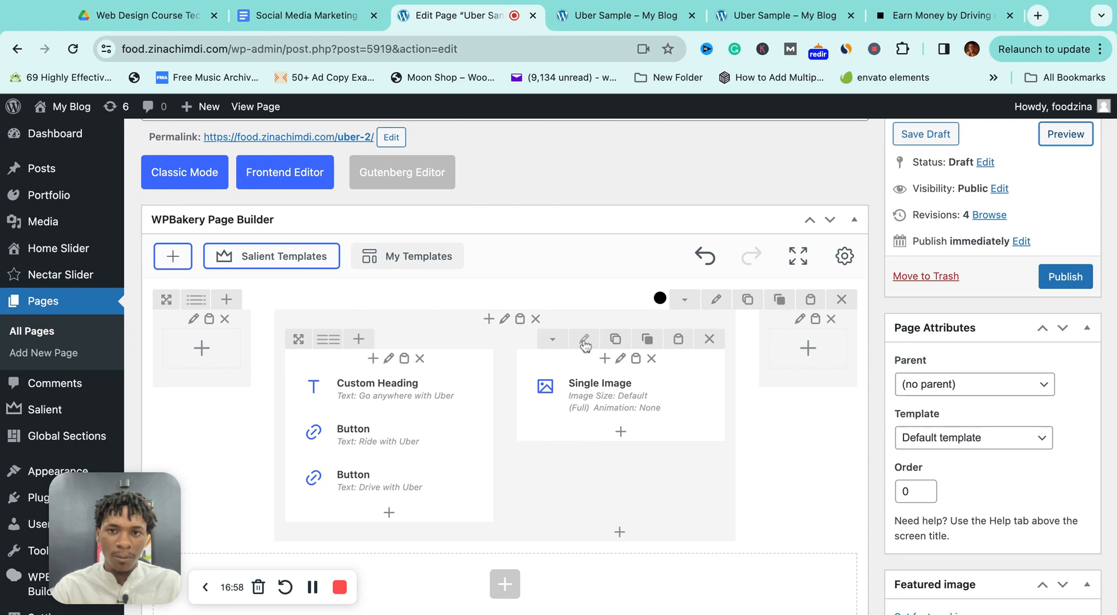
{"action": "left_click", "coordinate": [717, 301]}
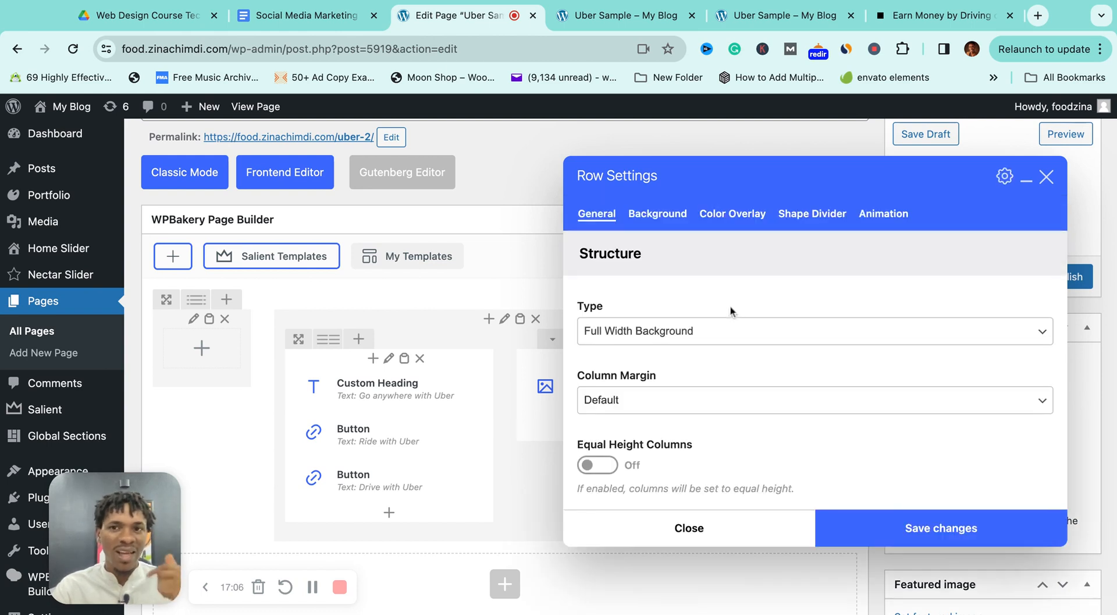
{"action": "scroll", "coordinate": [732, 310], "scroll_direction": "down", "scroll_amount": 5}
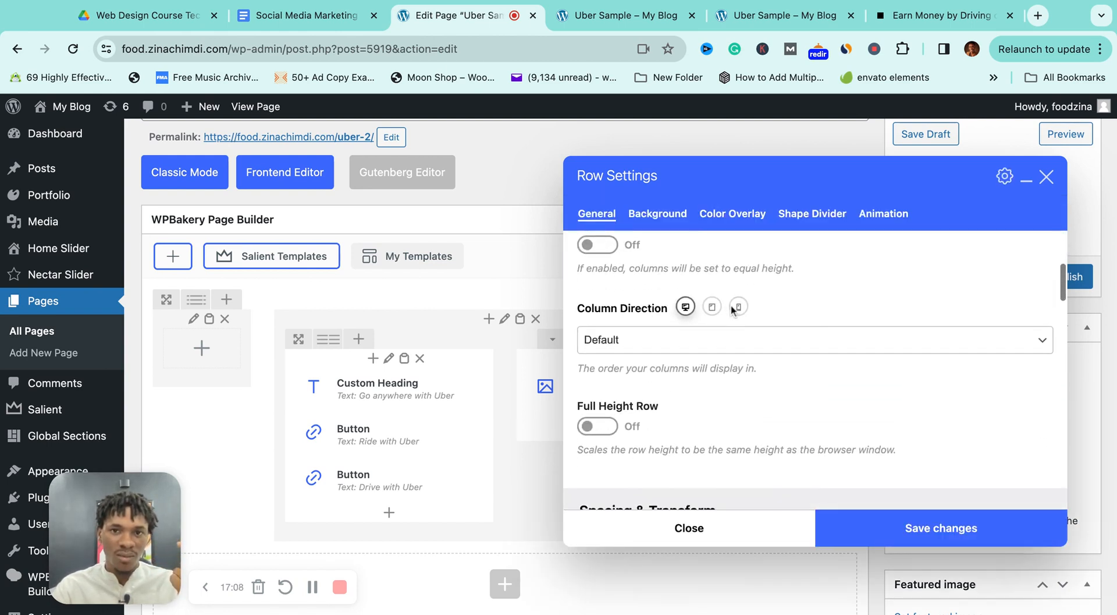
{"action": "scroll", "coordinate": [667, 375], "scroll_direction": "down", "scroll_amount": 8}
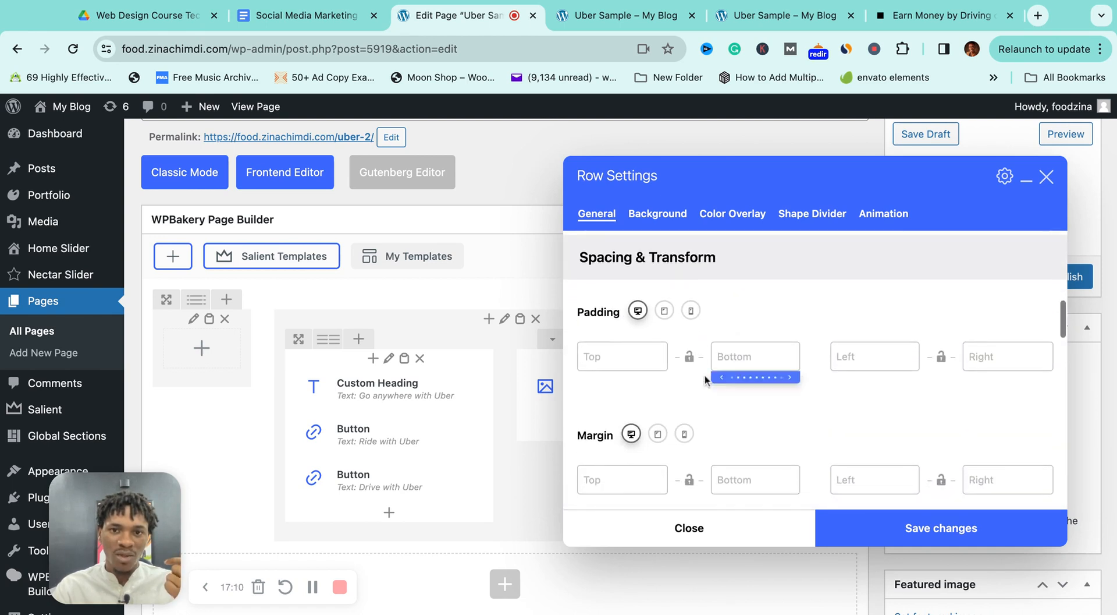
{"action": "left_click", "coordinate": [642, 359]}
{"action": "left_click", "coordinate": [641, 359]}
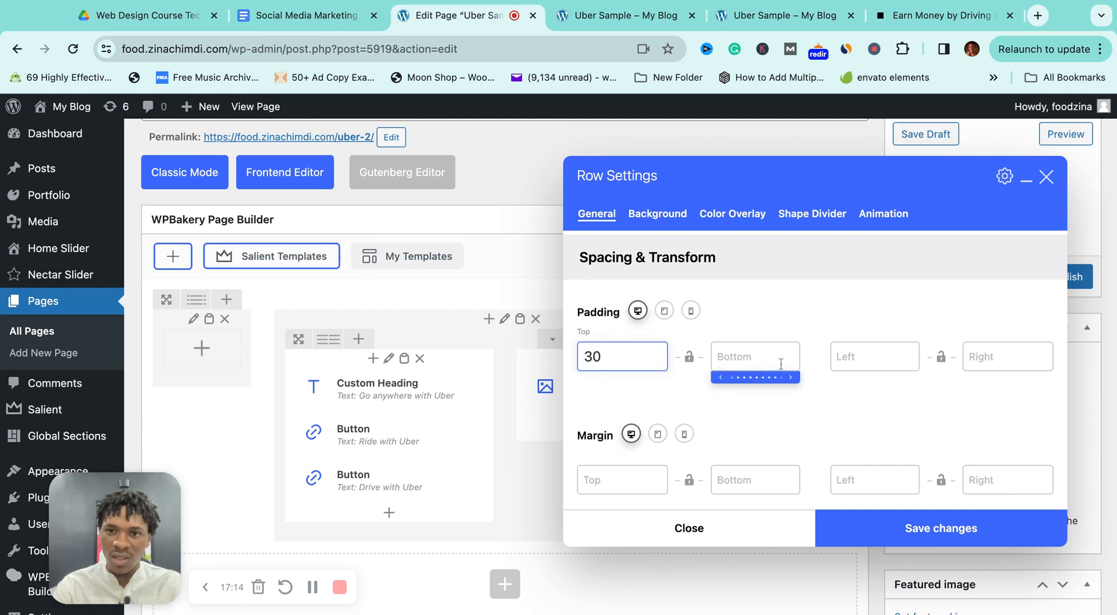
{"action": "left_click", "coordinate": [756, 357]}
{"action": "type", "text": "20"}
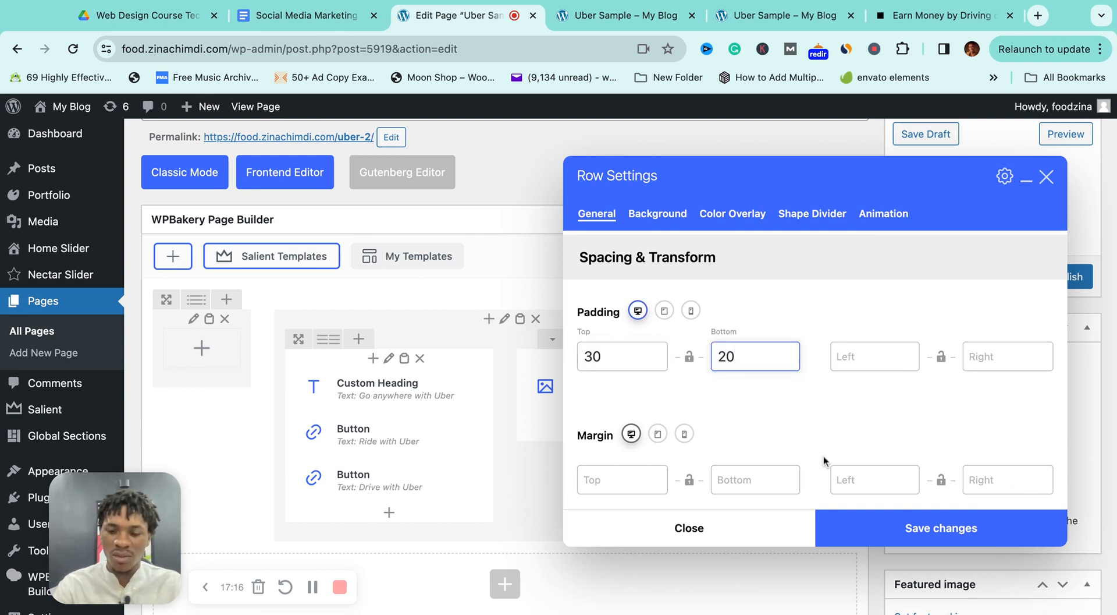
Set the outer row's desktop bottom padding to 30 and save the row settings.
{"action": "key", "text": "BackSpace"}
{"action": "key", "text": "BackSpace"}
{"action": "type", "text": "30"}
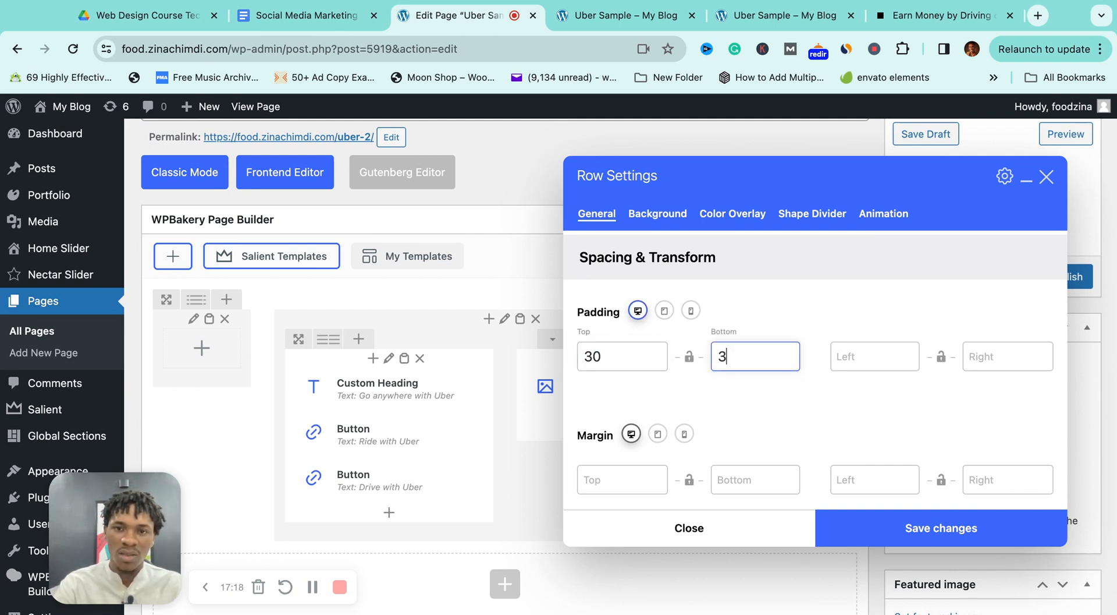
{"action": "left_click", "coordinate": [897, 536]}
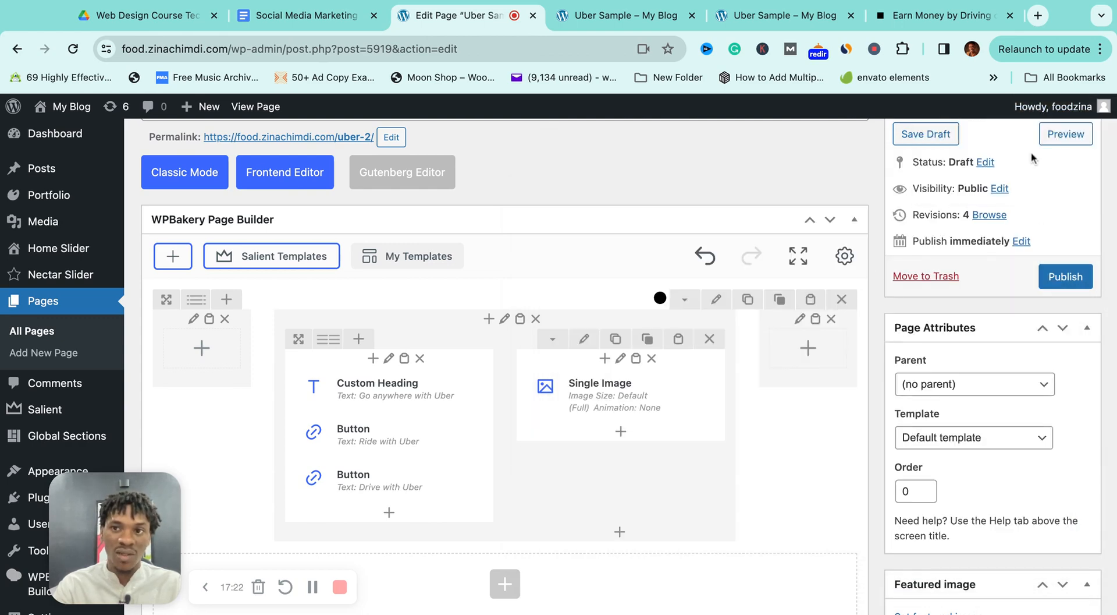
Preview the page and compare the spacing around the hero image with the original Uber homepage.
{"action": "left_click", "coordinate": [1065, 133]}
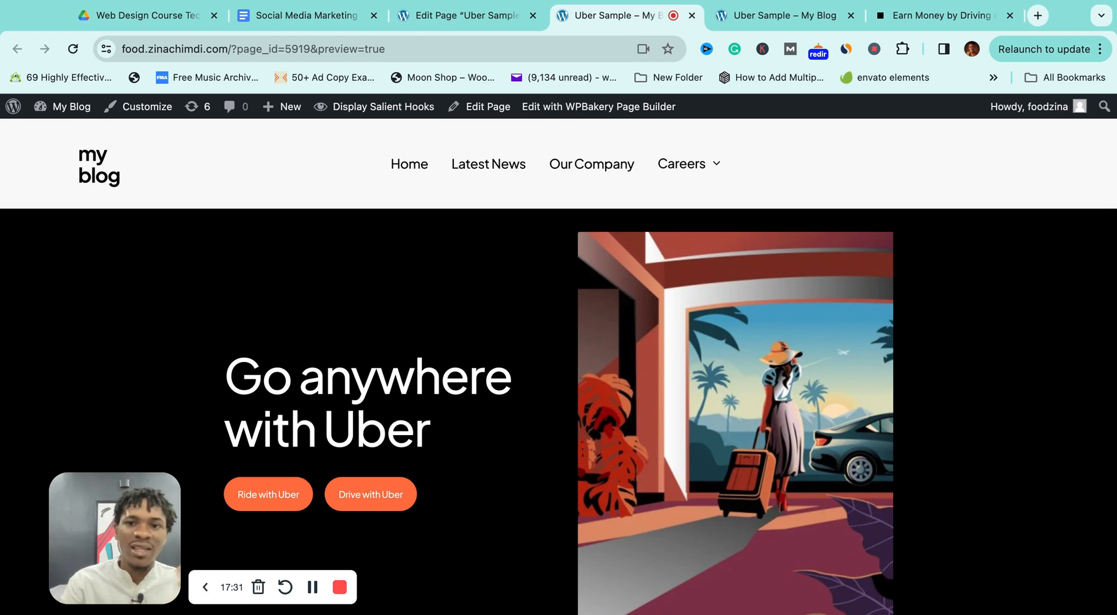
{"action": "mouse_move", "coordinate": [682, 164]}
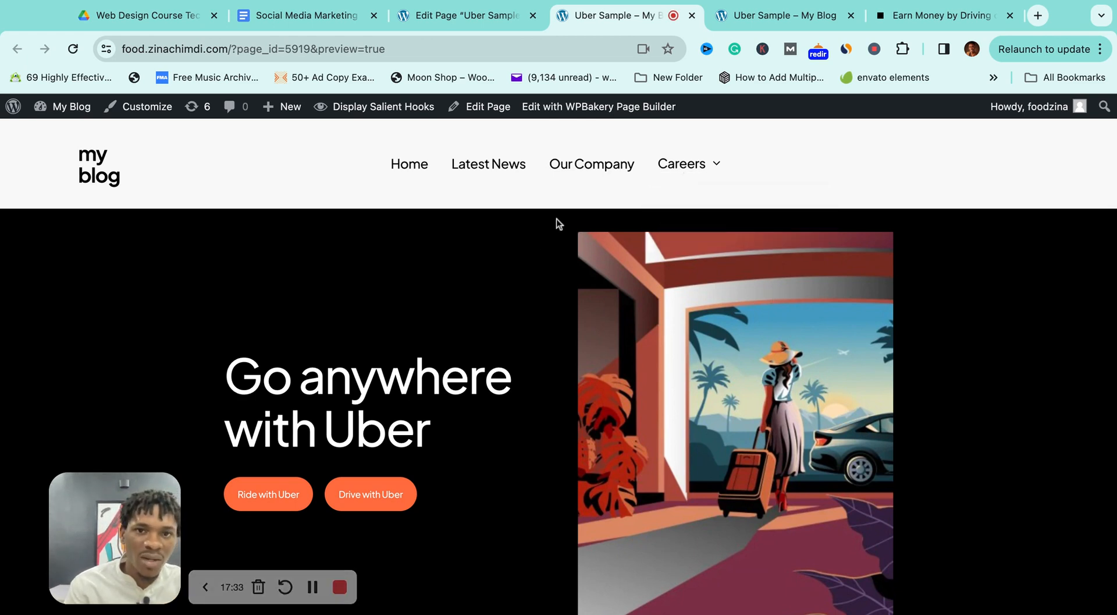
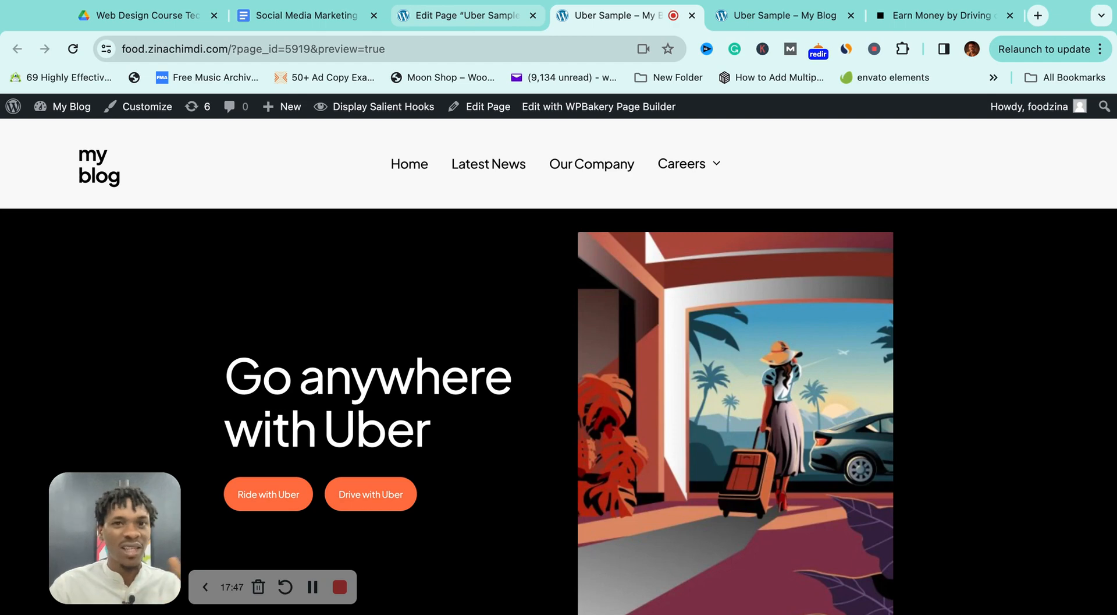
{"action": "scroll", "coordinate": [500, 287], "scroll_direction": "down", "scroll_amount": 6}
{"action": "scroll", "coordinate": [501, 288], "scroll_direction": "up", "scroll_amount": 4}
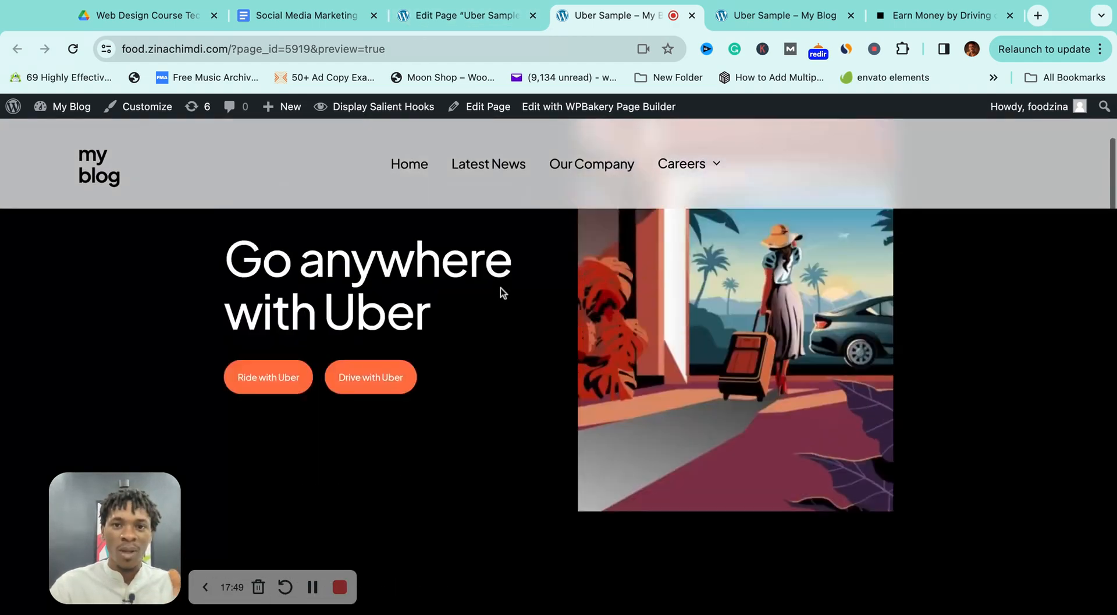
{"action": "scroll", "coordinate": [500, 287], "scroll_direction": "up", "scroll_amount": 2}
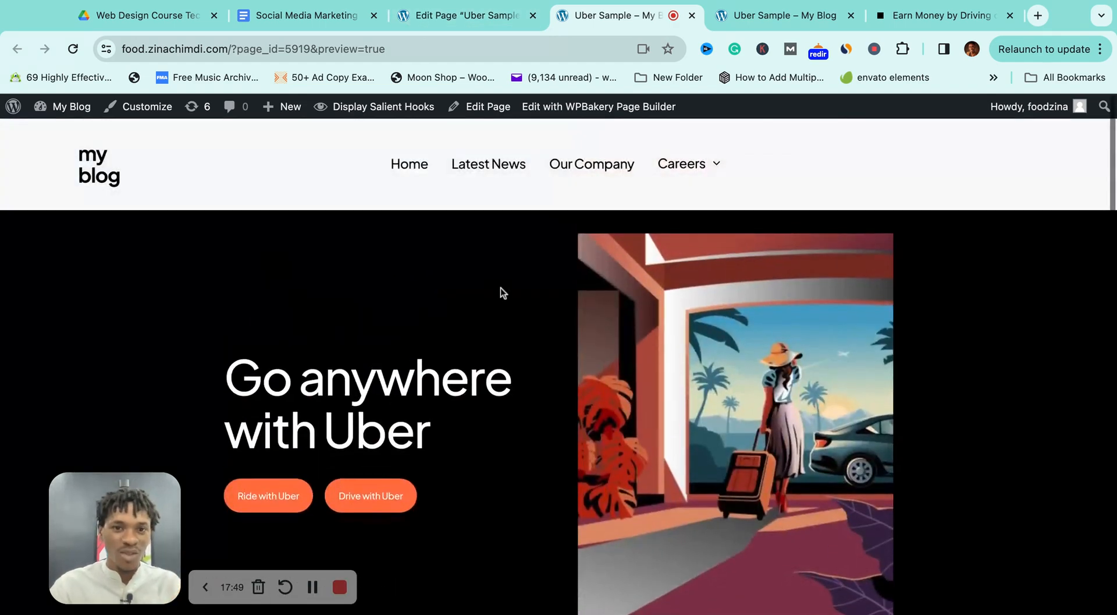
{"action": "left_click", "coordinate": [920, 28]}
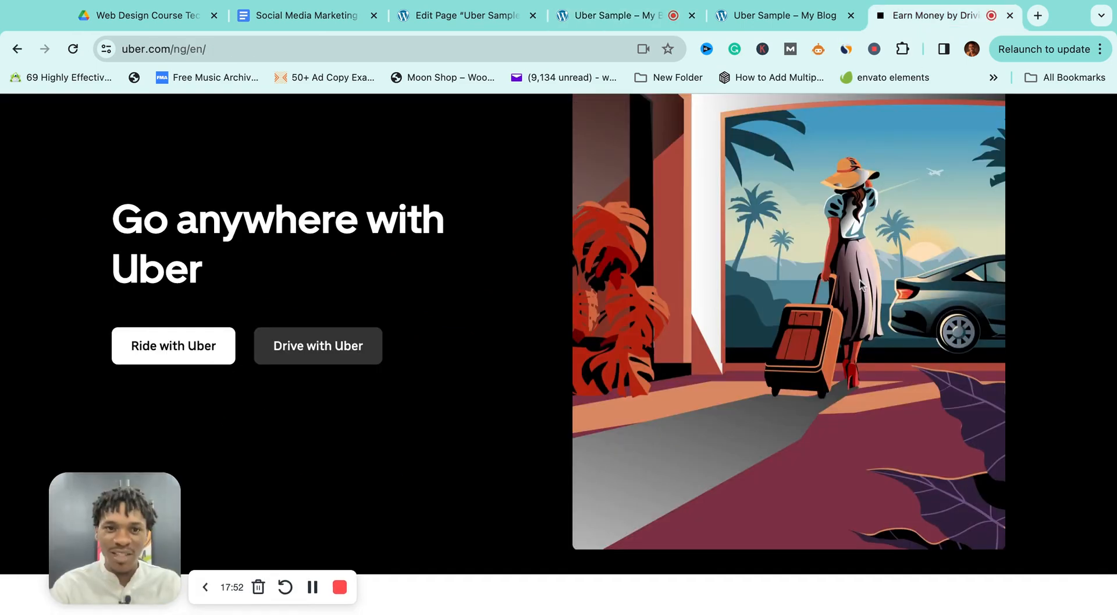
{"action": "scroll", "coordinate": [502, 342], "scroll_direction": "up", "scroll_amount": 3}
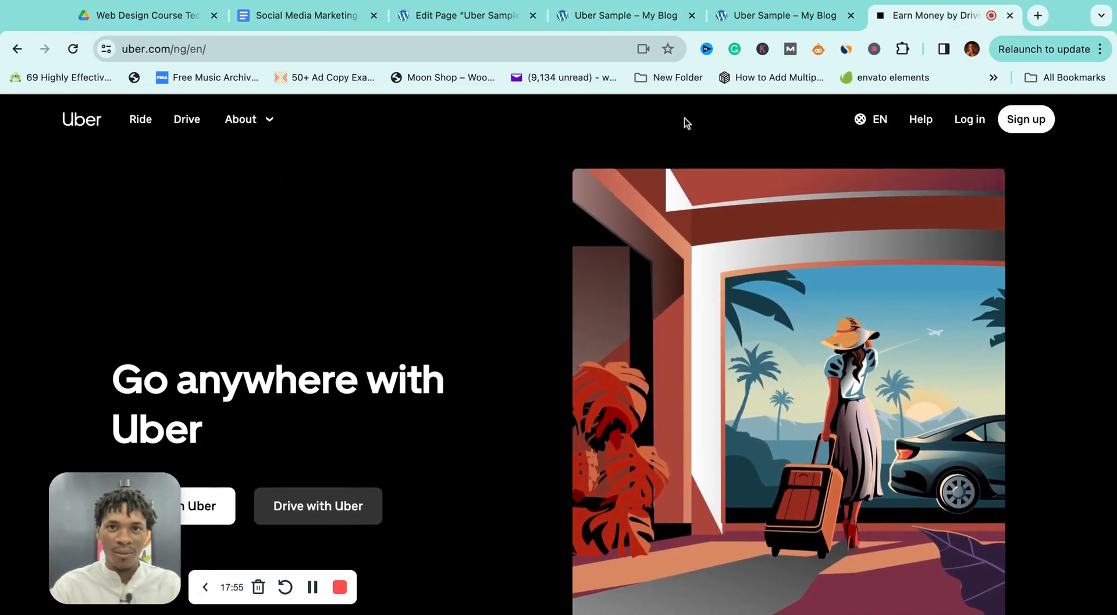
Close the outdated preview with the light hero background and review the hero in the remaining Uber Sample preview.
{"action": "left_click", "coordinate": [780, 15]}
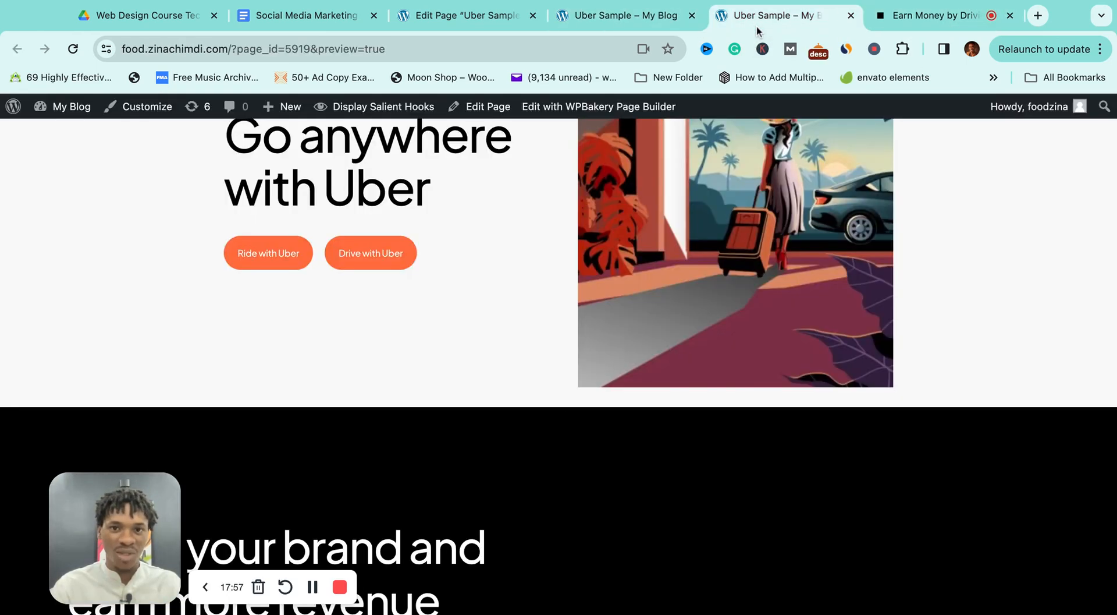
{"action": "scroll", "coordinate": [616, 246], "scroll_direction": "up", "scroll_amount": 1}
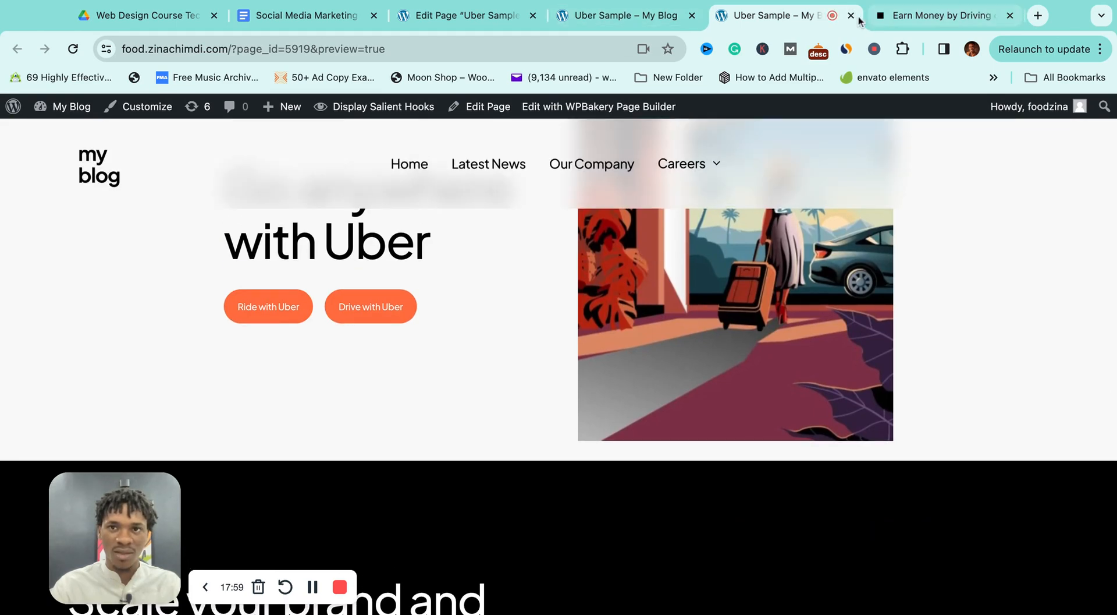
{"action": "key", "text": "super+w"}
{"action": "left_click", "coordinate": [635, 16]}
{"action": "scroll", "coordinate": [589, 311], "scroll_direction": "down", "scroll_amount": 2}
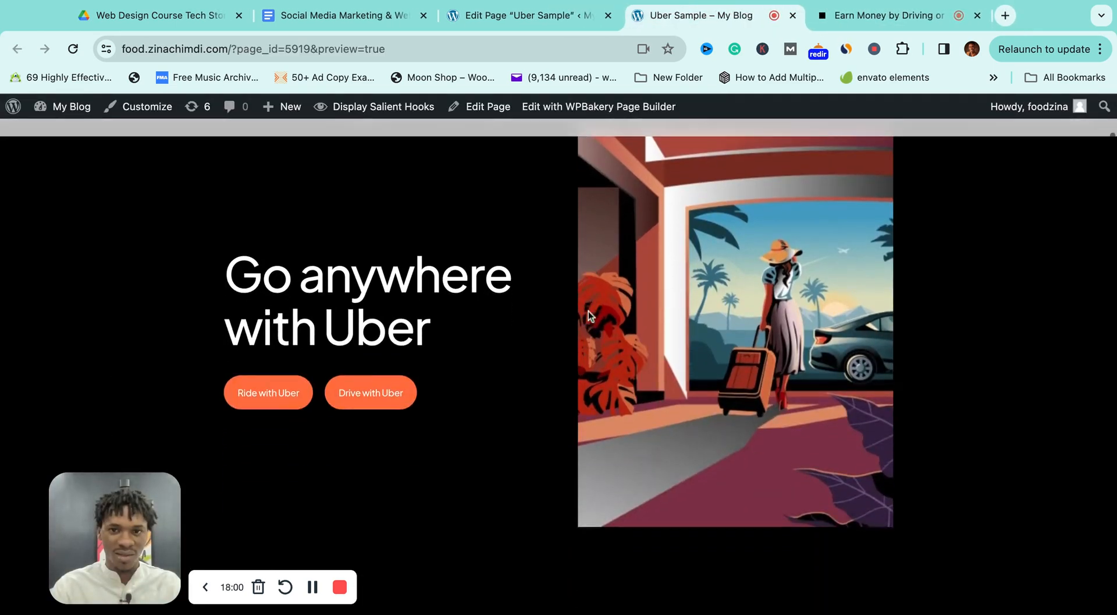
{"action": "scroll", "coordinate": [588, 311], "scroll_direction": "up", "scroll_amount": 2}
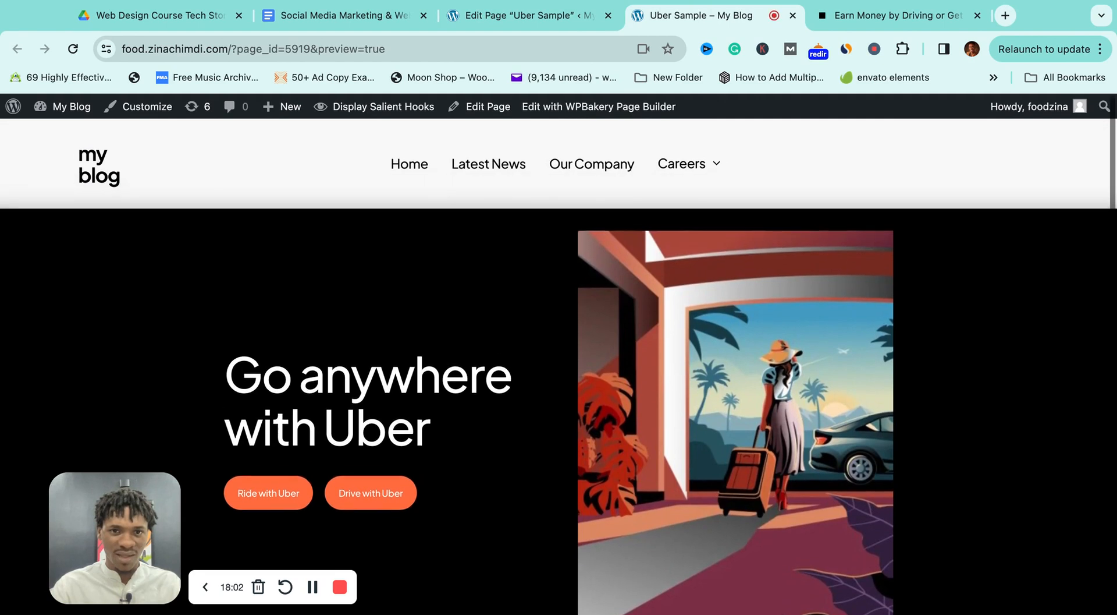
{"action": "scroll", "coordinate": [408, 398], "scroll_direction": "down", "scroll_amount": 2}
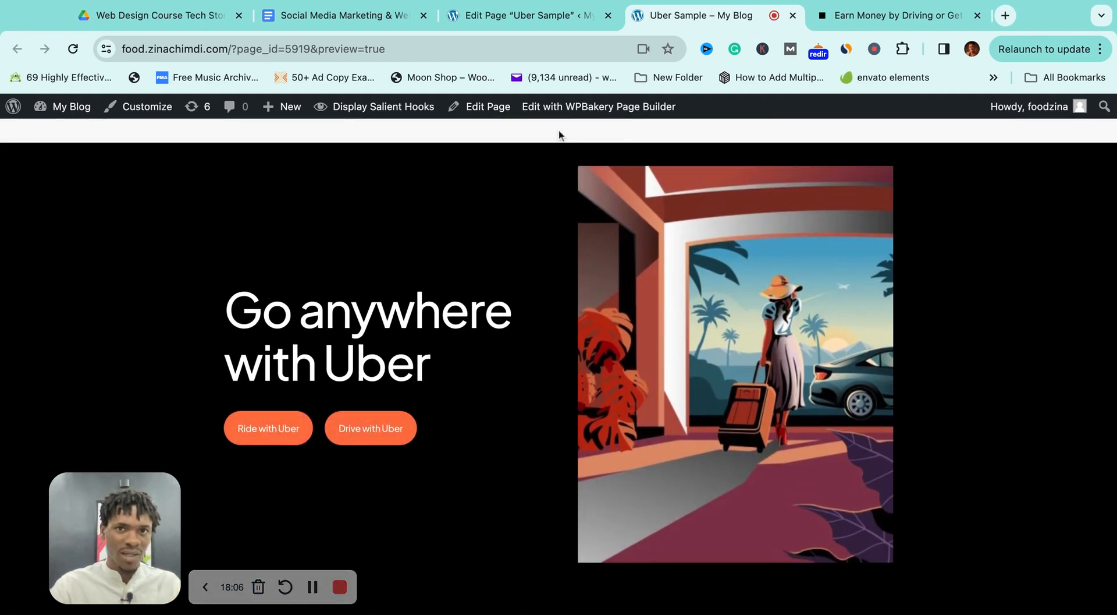
In the page editor, set the Ride with Uber button's color override to white, save it and preview the page.
{"action": "left_click", "coordinate": [547, 19]}
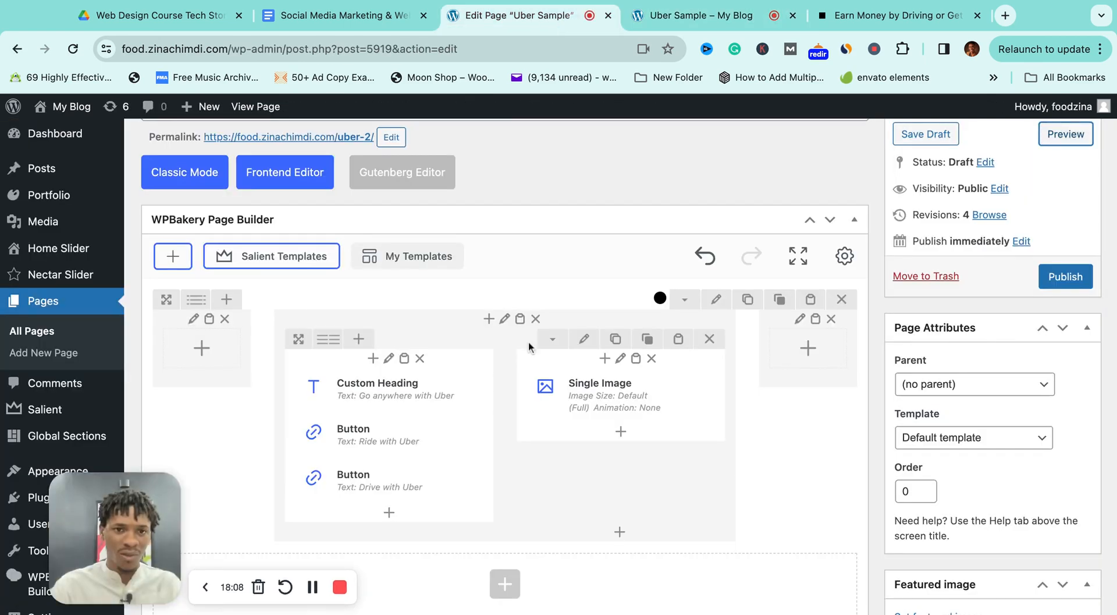
{"action": "left_click", "coordinate": [383, 436]}
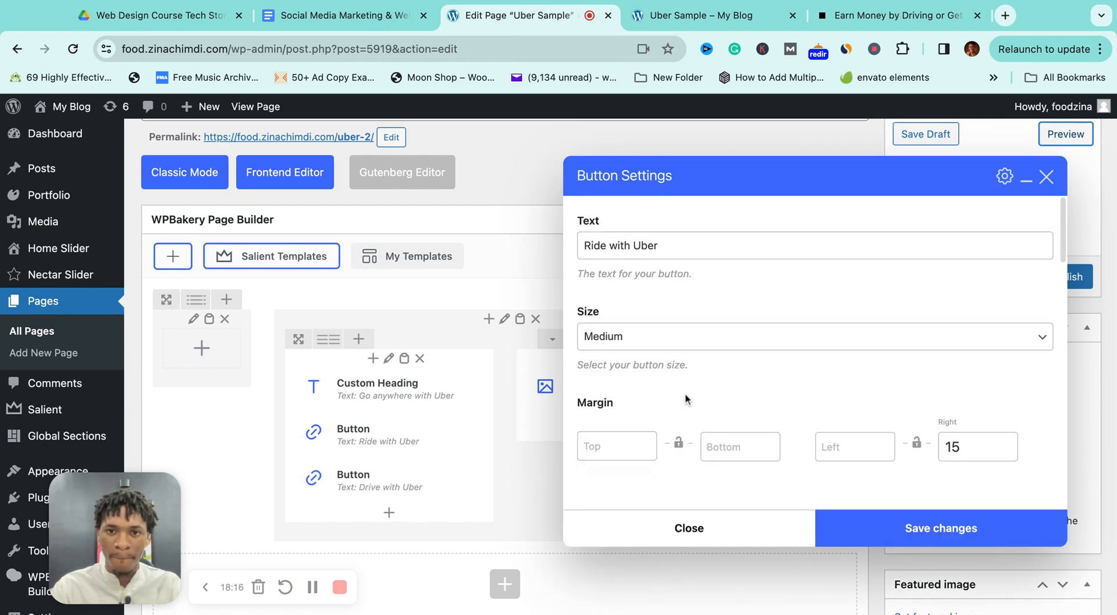
{"action": "scroll", "coordinate": [687, 398], "scroll_direction": "down", "scroll_amount": 3}
{"action": "scroll", "coordinate": [687, 398], "scroll_direction": "down", "scroll_amount": 5}
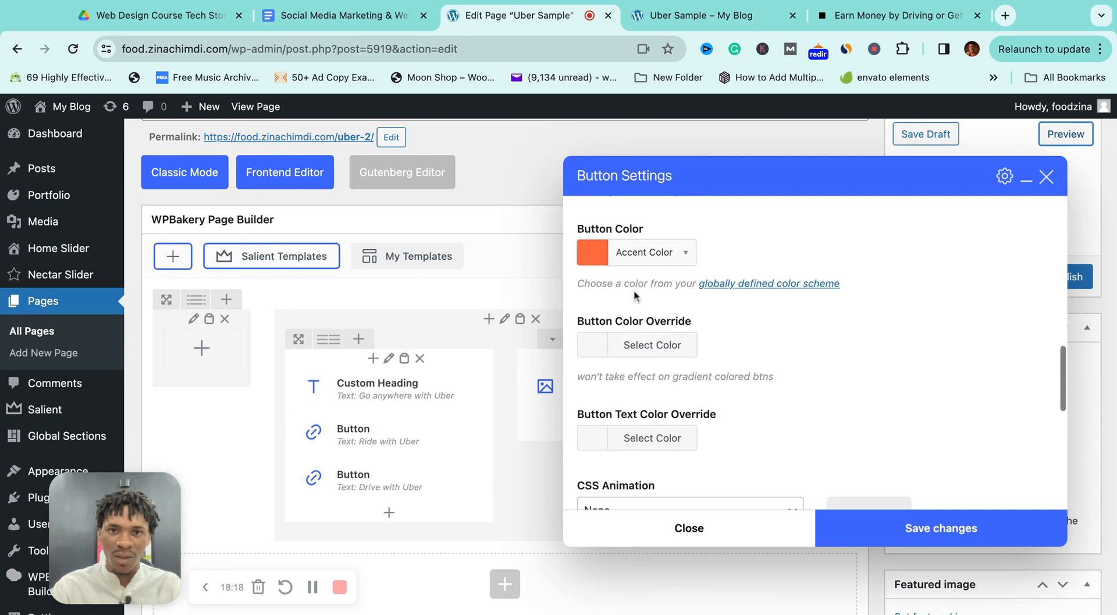
{"action": "left_click", "coordinate": [655, 252]}
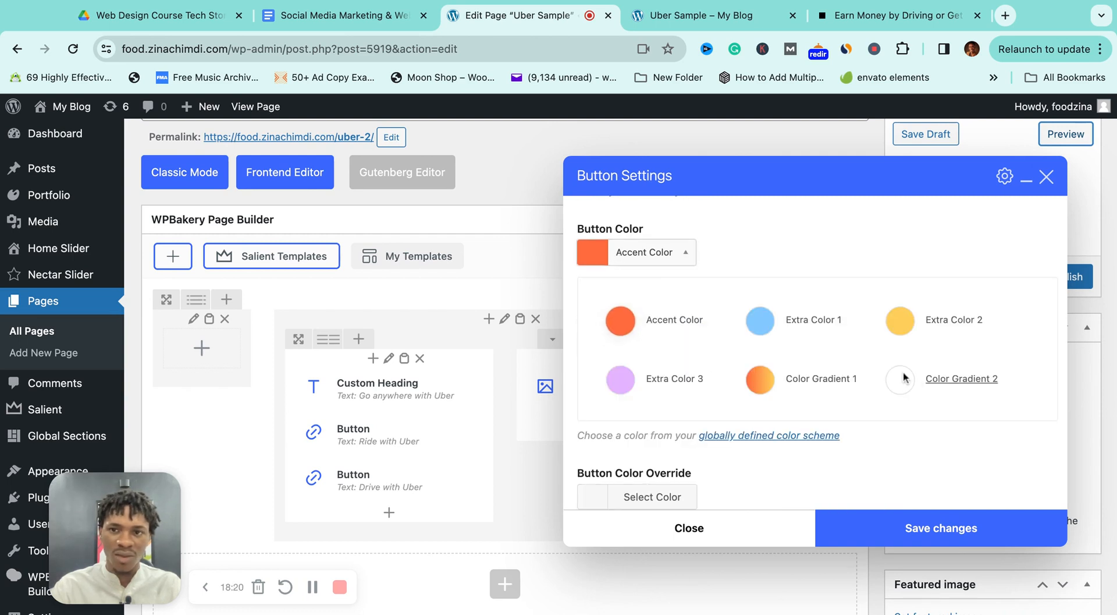
{"action": "left_click", "coordinate": [750, 472]}
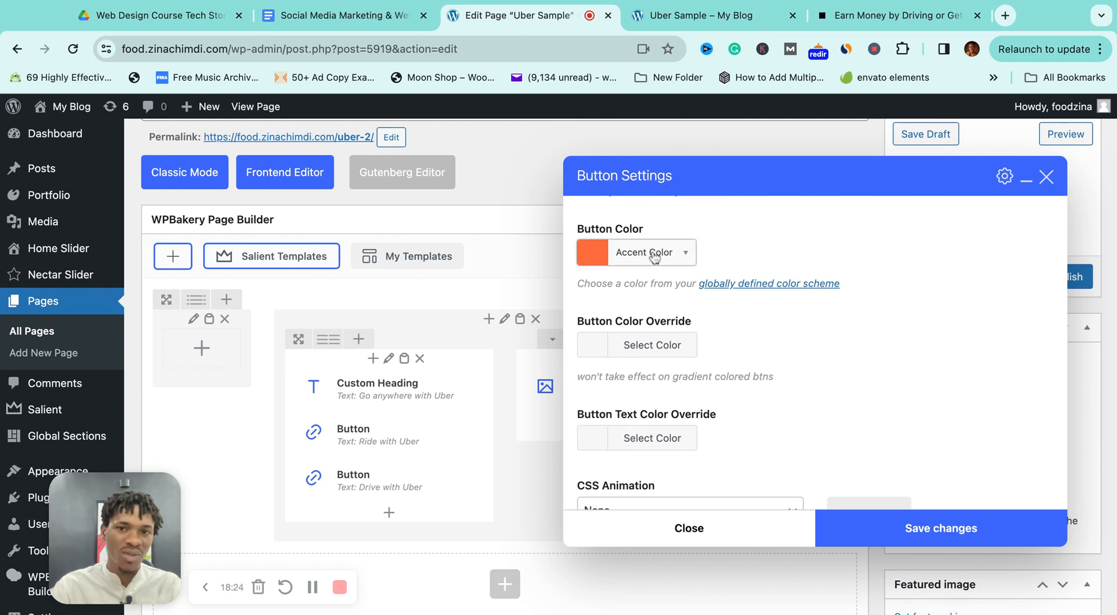
{"action": "left_click", "coordinate": [593, 344]}
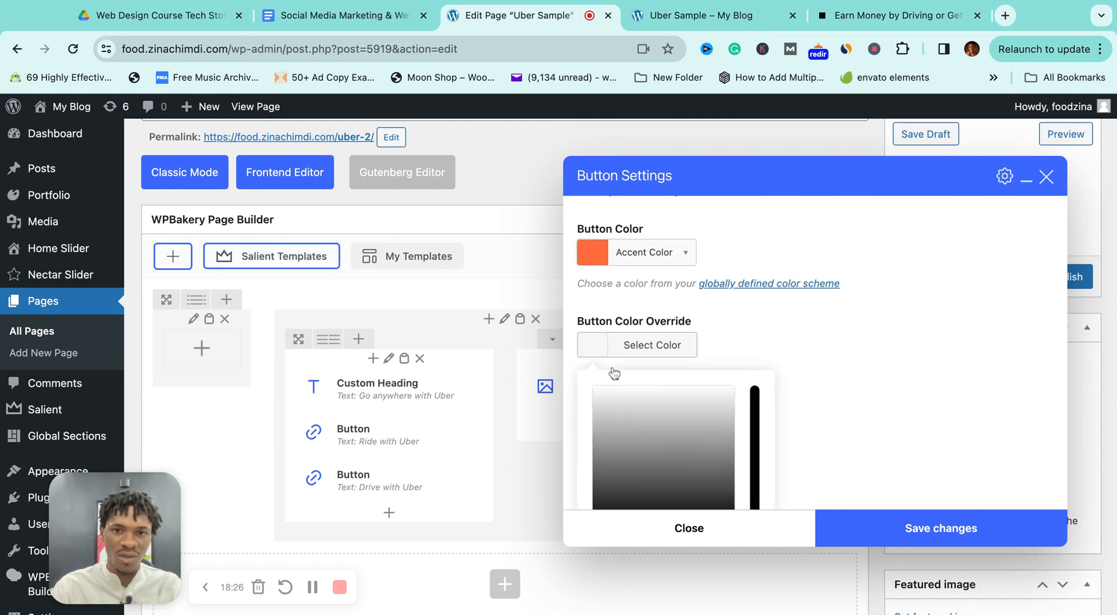
{"action": "scroll", "coordinate": [634, 434], "scroll_direction": "down", "scroll_amount": 3}
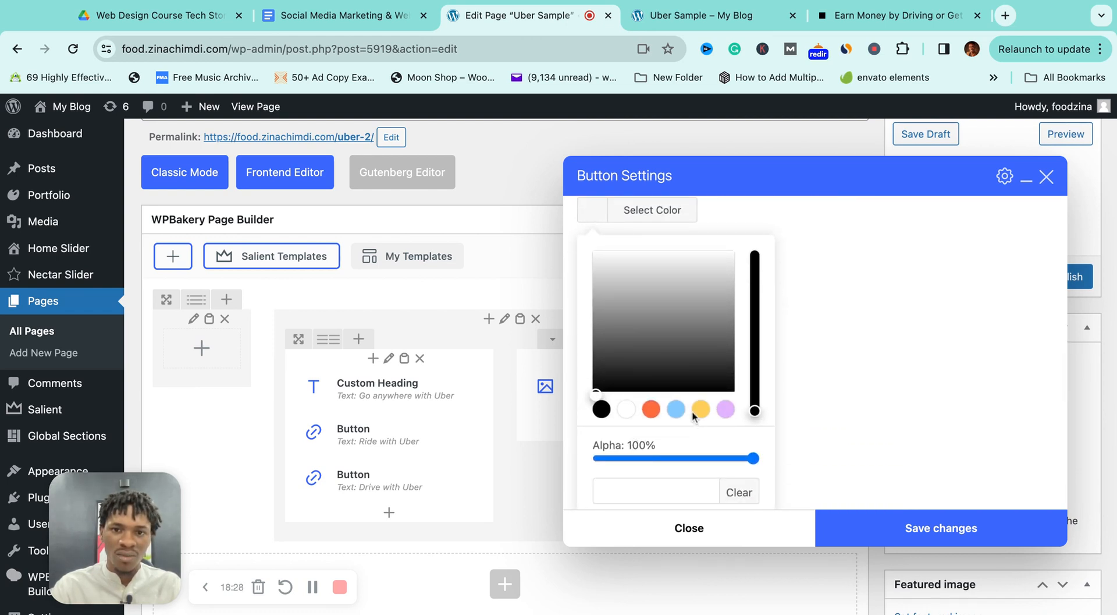
{"action": "left_click", "coordinate": [627, 409]}
{"action": "left_click", "coordinate": [903, 540]}
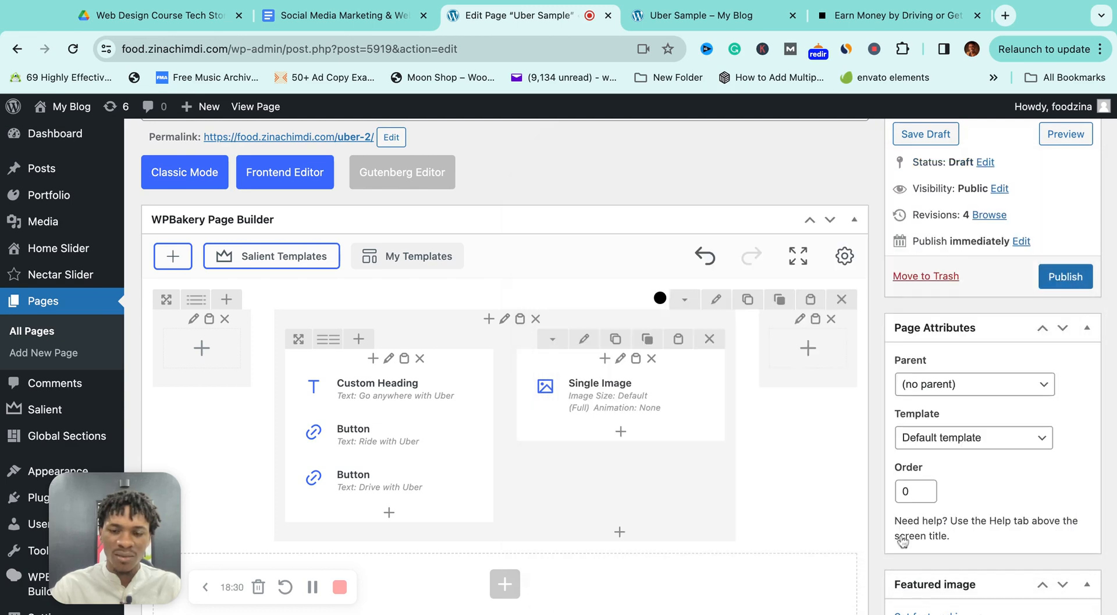
{"action": "left_click", "coordinate": [1066, 133]}
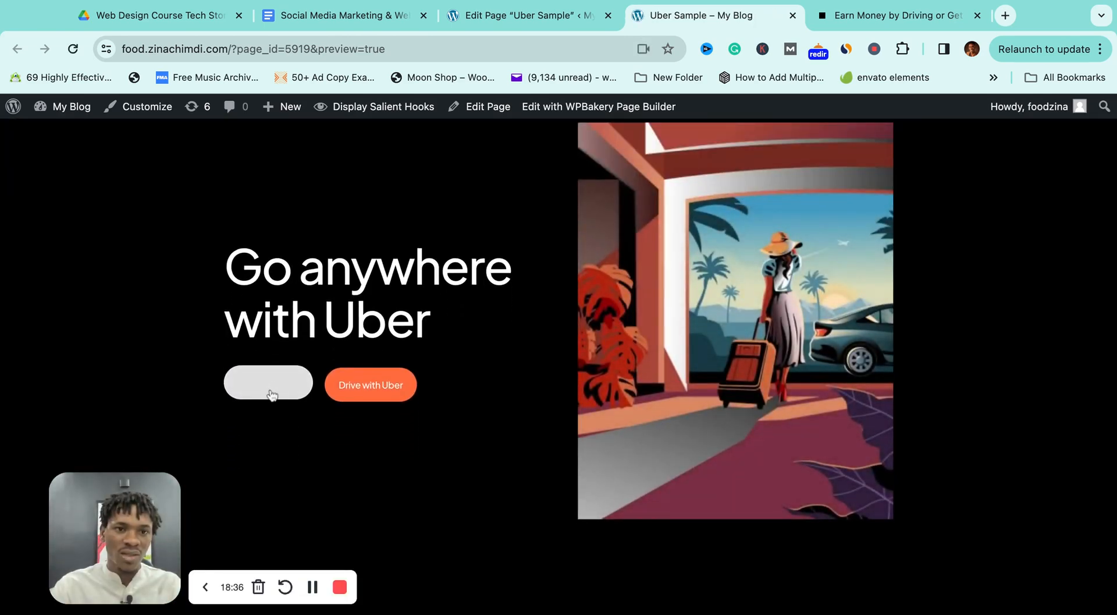
Back in the editor, set the Ride with Uber button's text color override to black, save it and preview the page.
{"action": "left_click", "coordinate": [541, 16]}
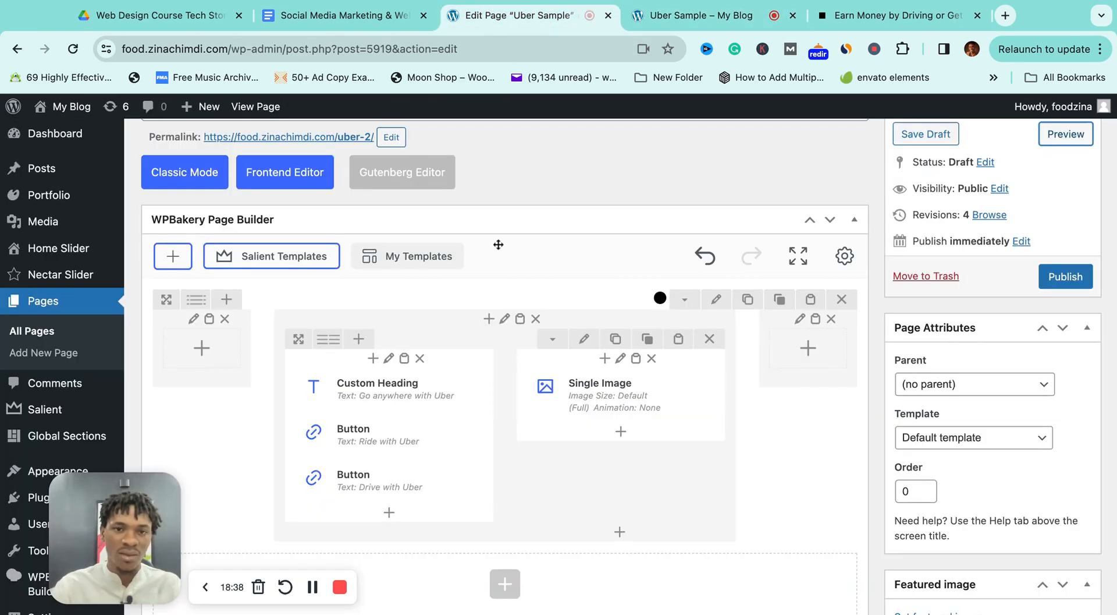
{"action": "left_click", "coordinate": [387, 433]}
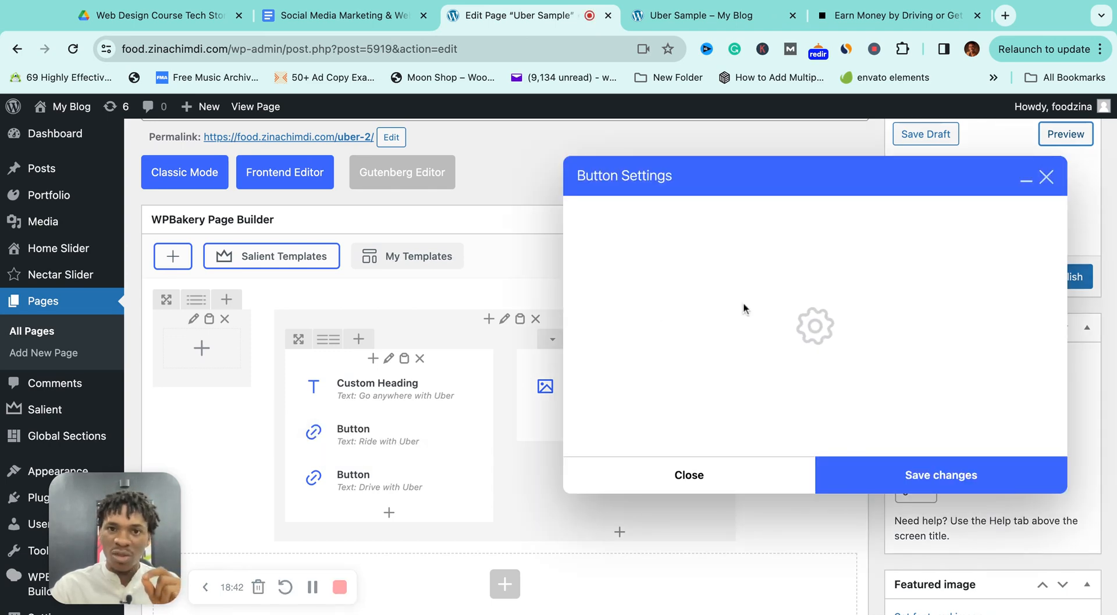
{"action": "scroll", "coordinate": [744, 308], "scroll_direction": "down", "scroll_amount": 5}
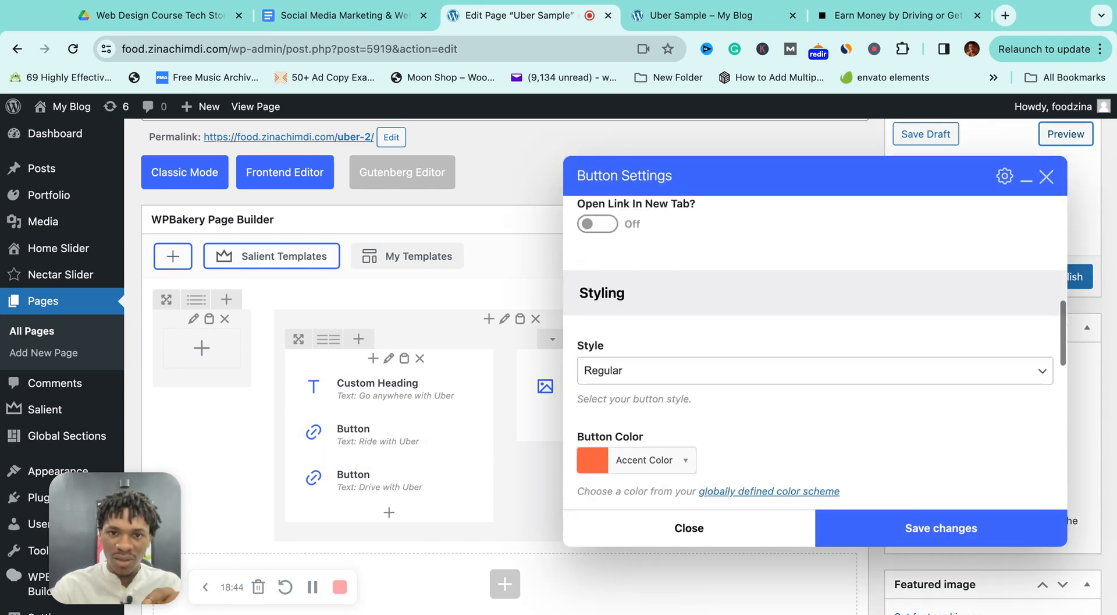
{"action": "scroll", "coordinate": [732, 308], "scroll_direction": "down", "scroll_amount": 5}
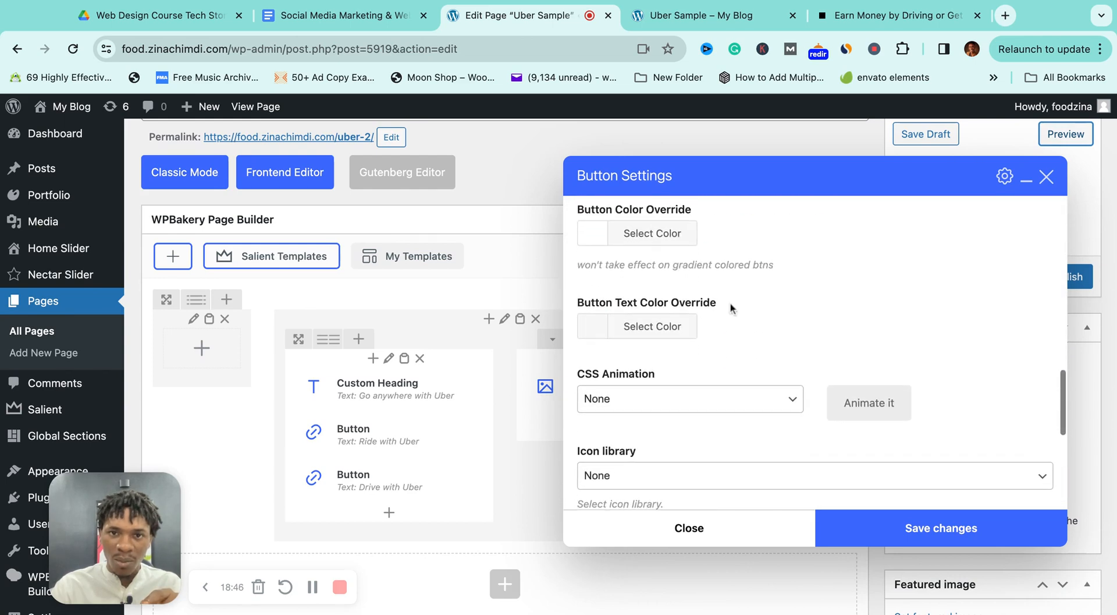
{"action": "left_click", "coordinate": [600, 329]}
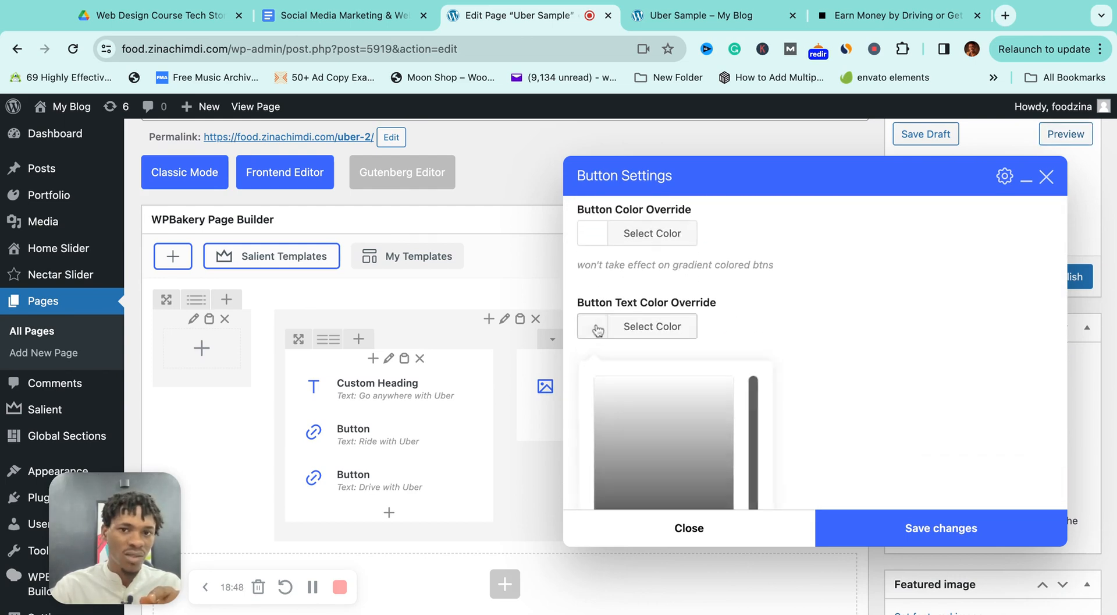
{"action": "scroll", "coordinate": [629, 399], "scroll_direction": "down", "scroll_amount": 3}
{"action": "left_click", "coordinate": [603, 435]}
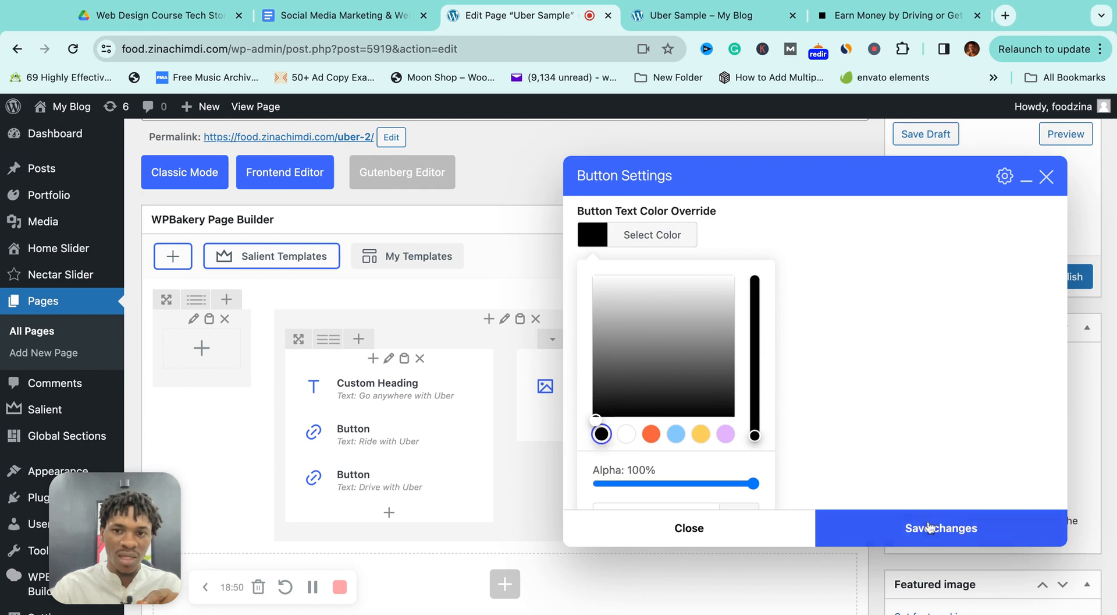
{"action": "left_click", "coordinate": [905, 528]}
{"action": "left_click", "coordinate": [1066, 134]}
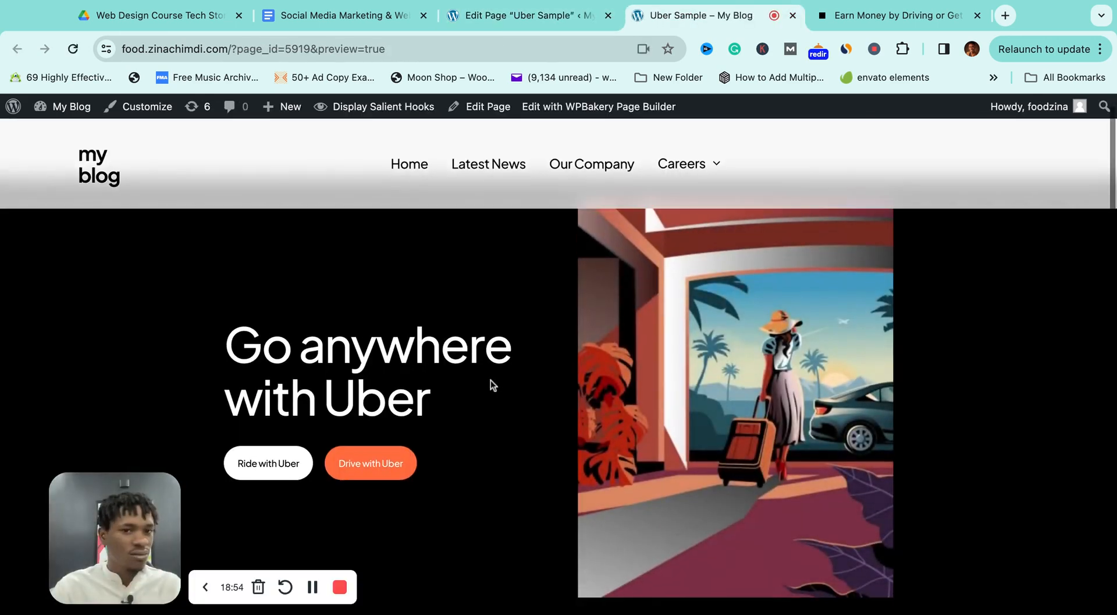
{"action": "scroll", "coordinate": [491, 380], "scroll_direction": "down", "scroll_amount": 1}
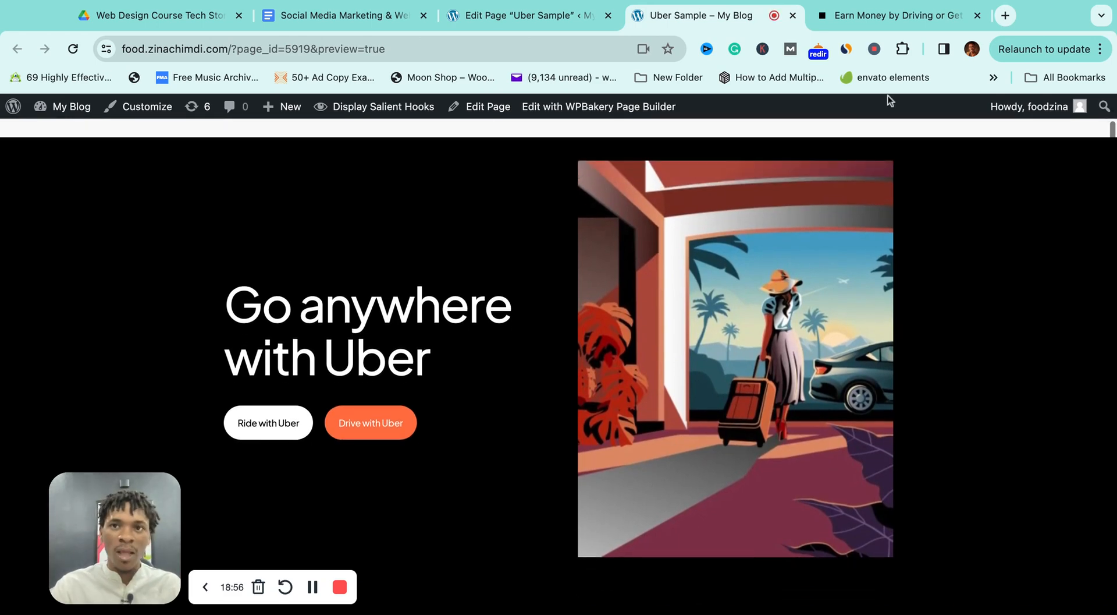
Examine the original Uber homepage's hero buttons and the "Drive when you want, make what you need" section below.
{"action": "left_click", "coordinate": [838, 16]}
{"action": "scroll", "coordinate": [676, 304], "scroll_direction": "down", "scroll_amount": 5}
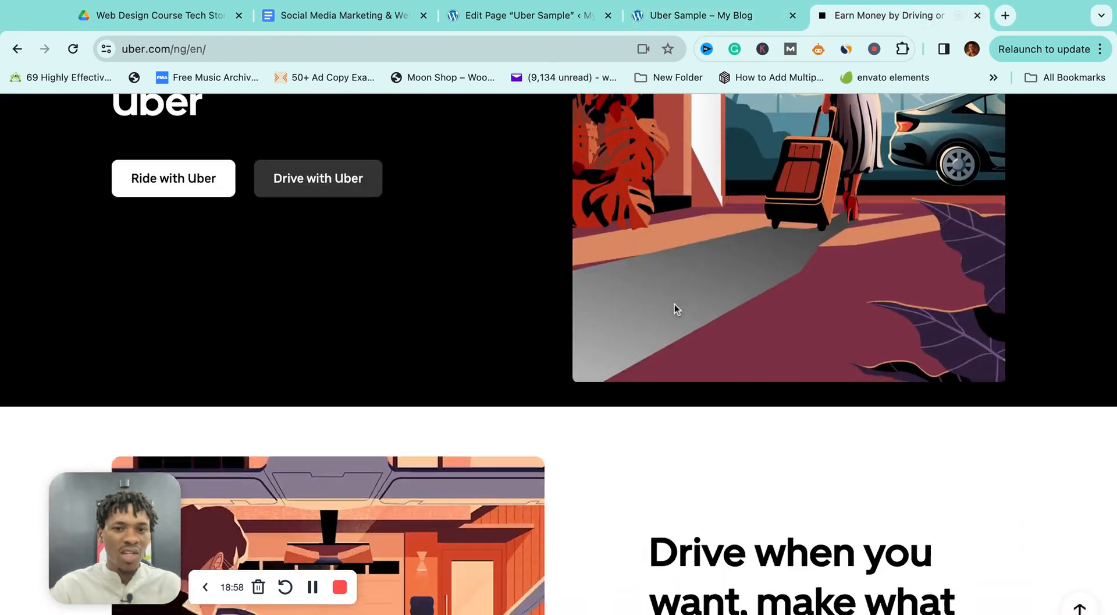
{"action": "scroll", "coordinate": [676, 309], "scroll_direction": "down", "scroll_amount": 7}
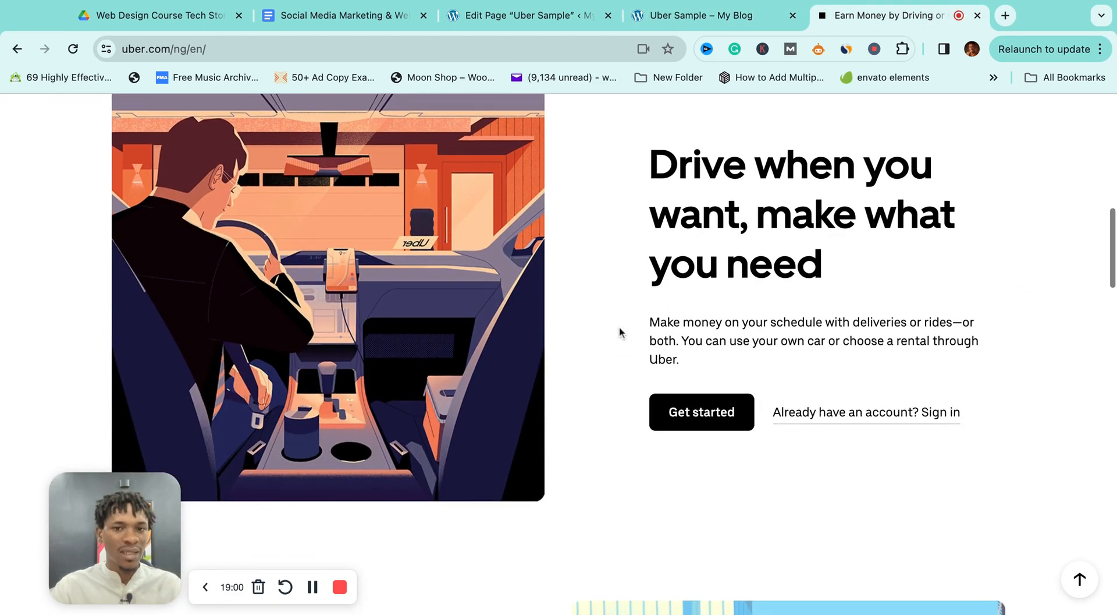
{"action": "scroll", "coordinate": [620, 331], "scroll_direction": "up", "scroll_amount": 1}
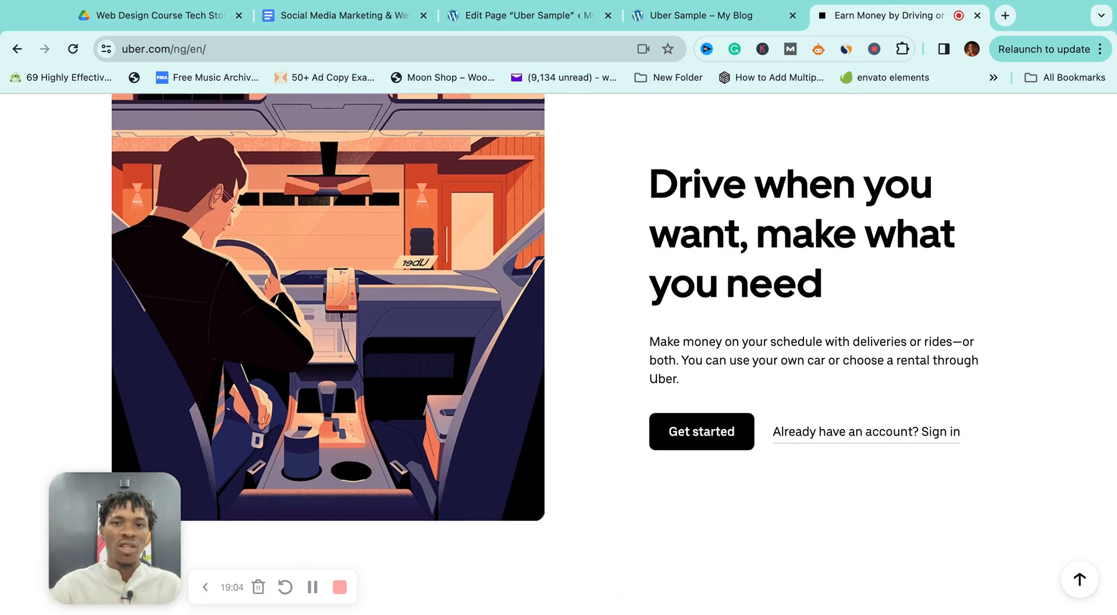
{"action": "scroll", "coordinate": [582, 350], "scroll_direction": "up", "scroll_amount": 12}
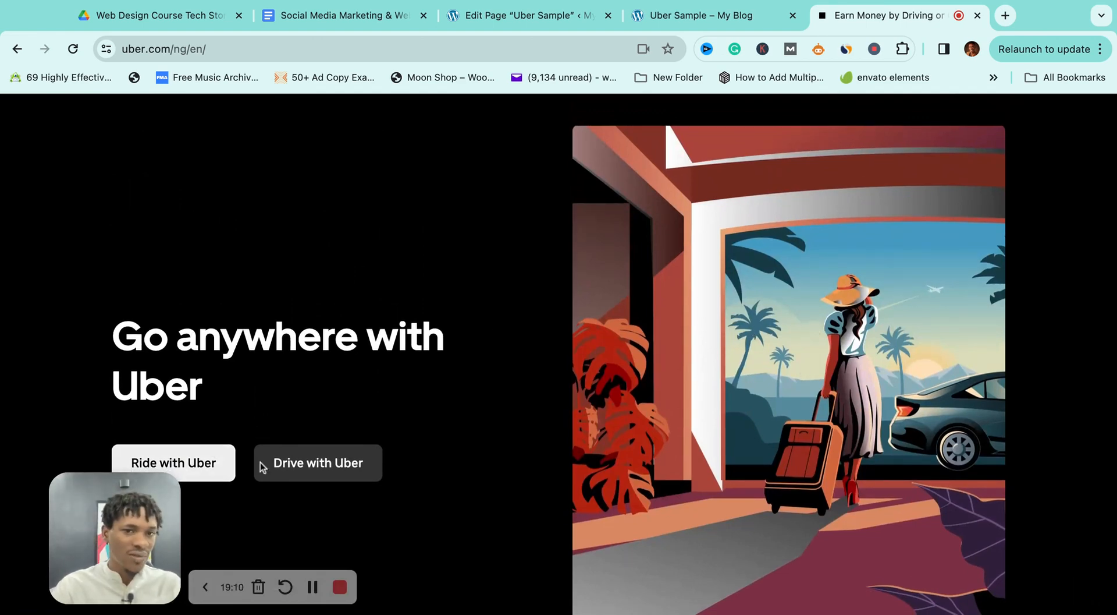
Review the "Drive when you want, make what you need" section on the Uber site and duplicate the hero row in the page editor.
{"action": "scroll", "coordinate": [304, 466], "scroll_direction": "down", "scroll_amount": 10}
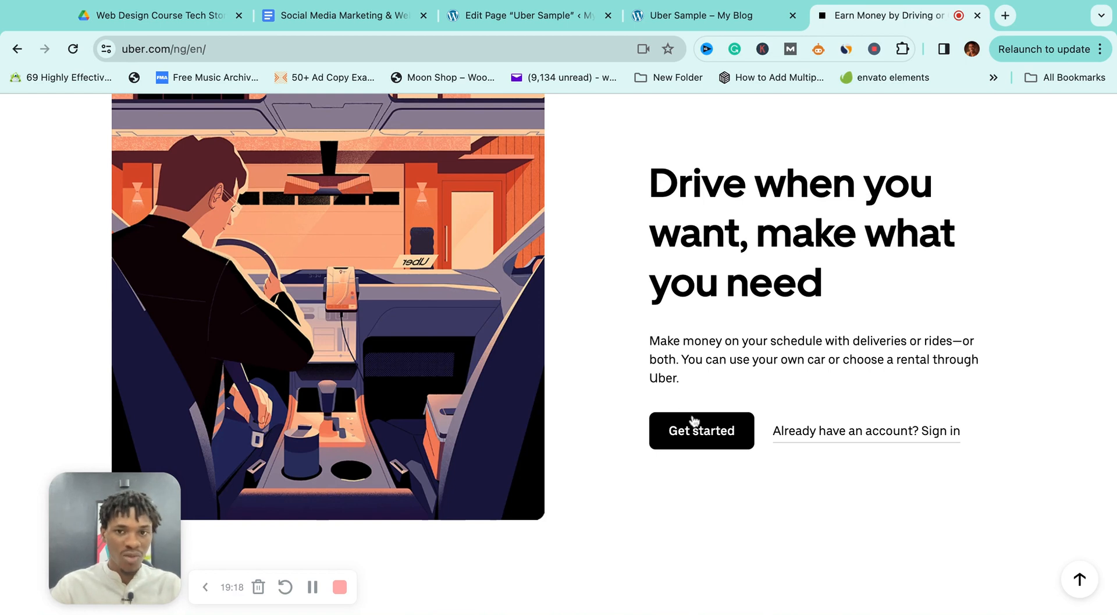
{"action": "scroll", "coordinate": [749, 446], "scroll_direction": "down", "scroll_amount": 2}
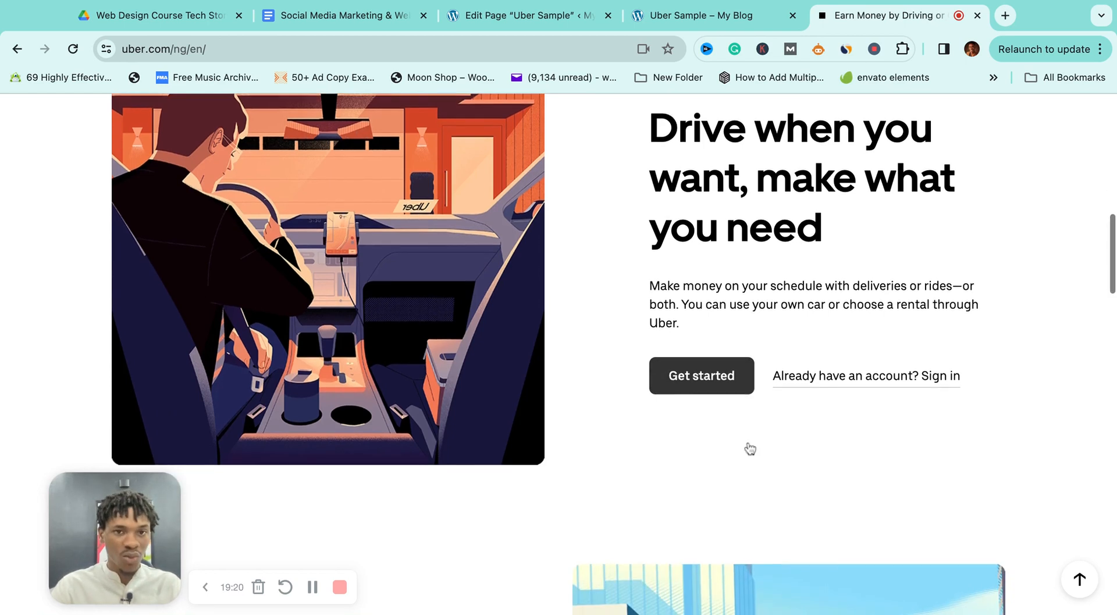
{"action": "scroll", "coordinate": [749, 445], "scroll_direction": "up", "scroll_amount": 5}
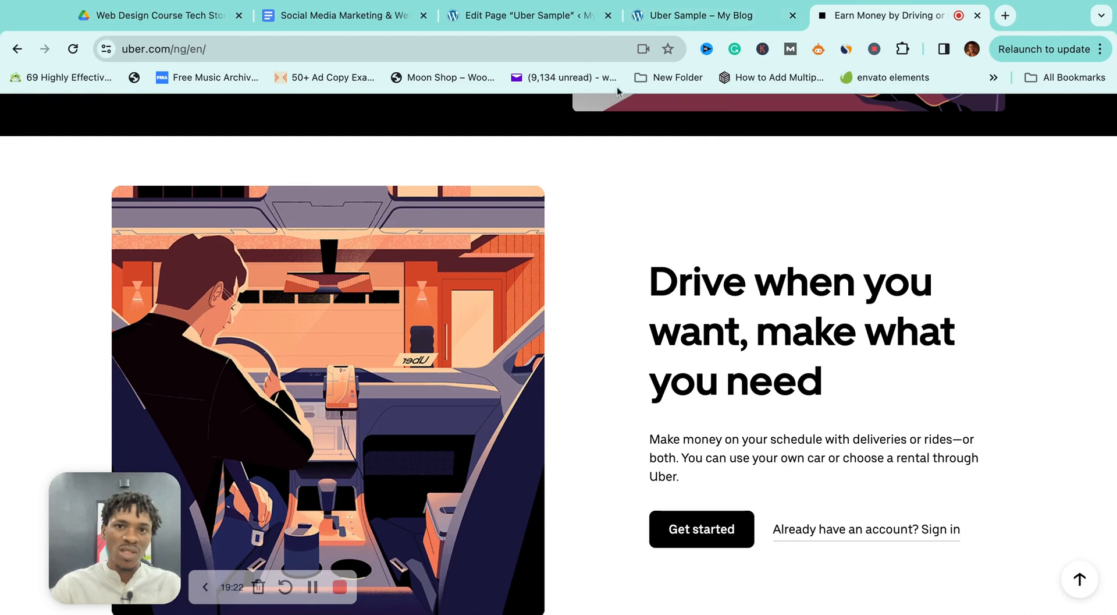
{"action": "left_click", "coordinate": [550, 18]}
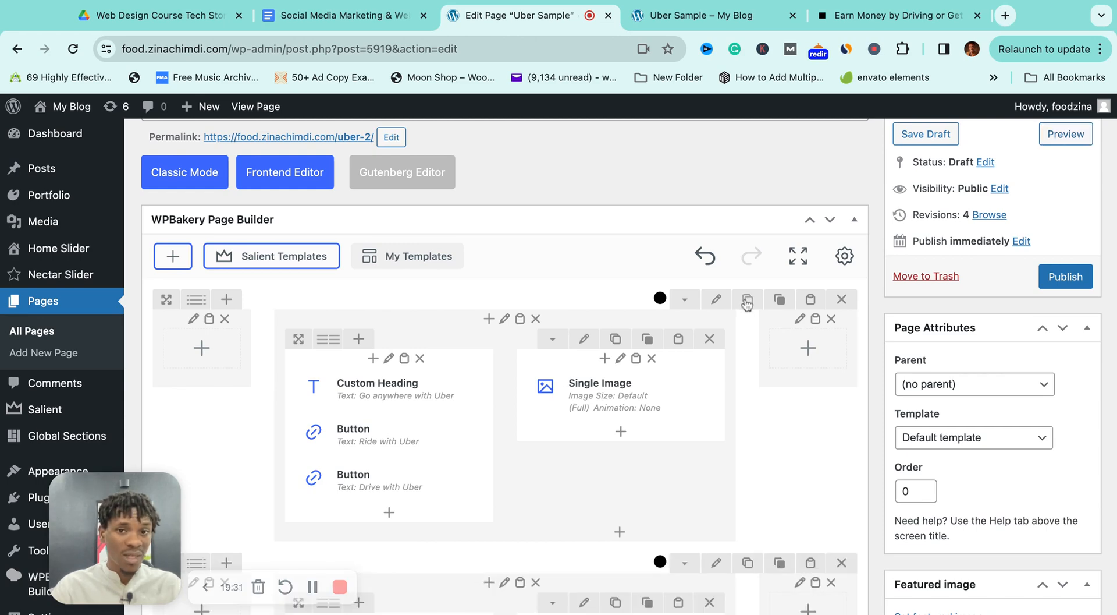
{"action": "left_click", "coordinate": [748, 300]}
{"action": "scroll", "coordinate": [702, 335], "scroll_direction": "down", "scroll_amount": 6}
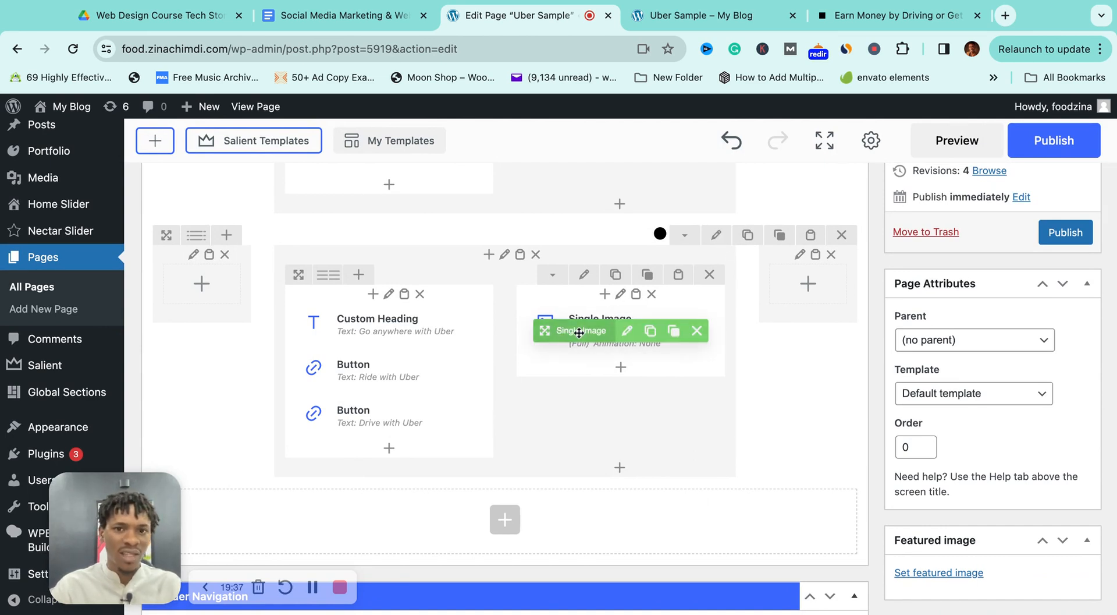
In the duplicated row, swap the image with the heading and Ride with Uber button, and delete the Drive with Uber button.
{"action": "left_click_drag", "start_coordinate": [579, 332], "coordinate": [346, 372]}
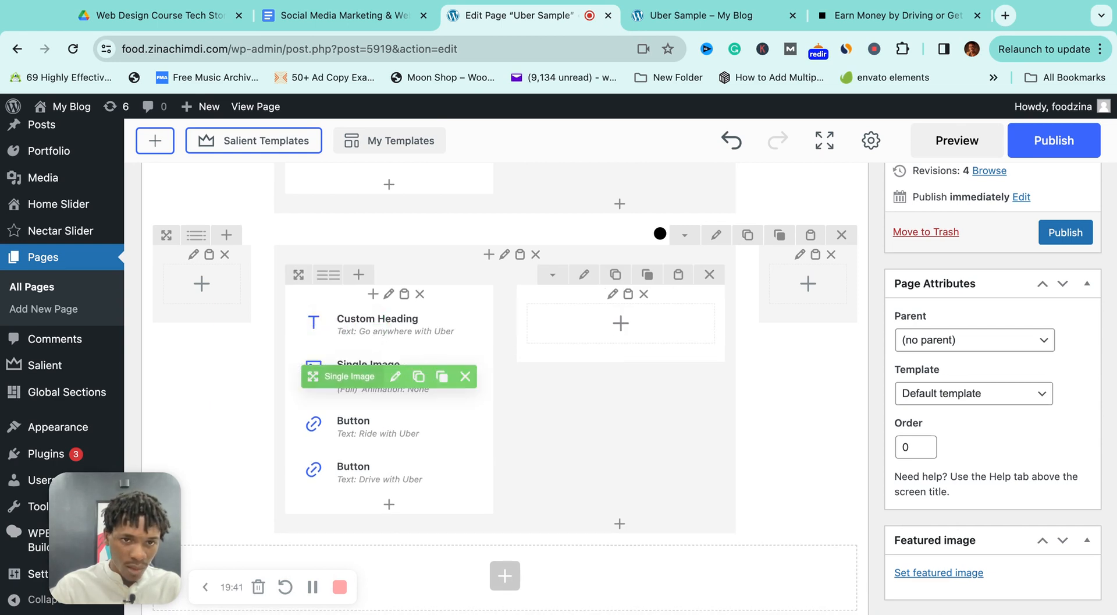
{"action": "left_click_drag", "start_coordinate": [356, 327], "coordinate": [600, 325]}
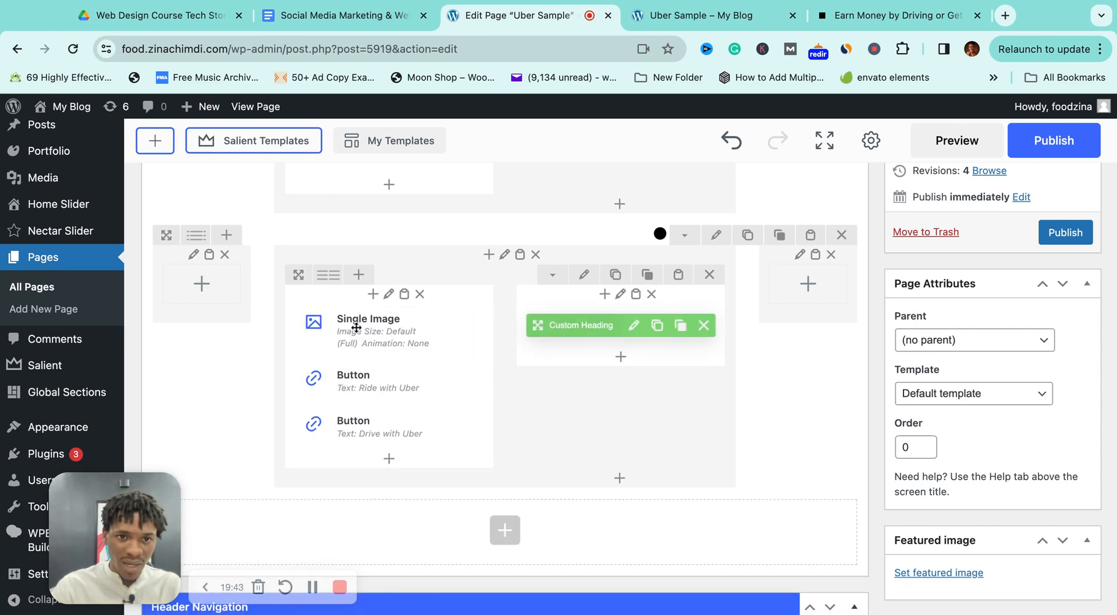
{"action": "left_click_drag", "start_coordinate": [385, 384], "coordinate": [579, 367]}
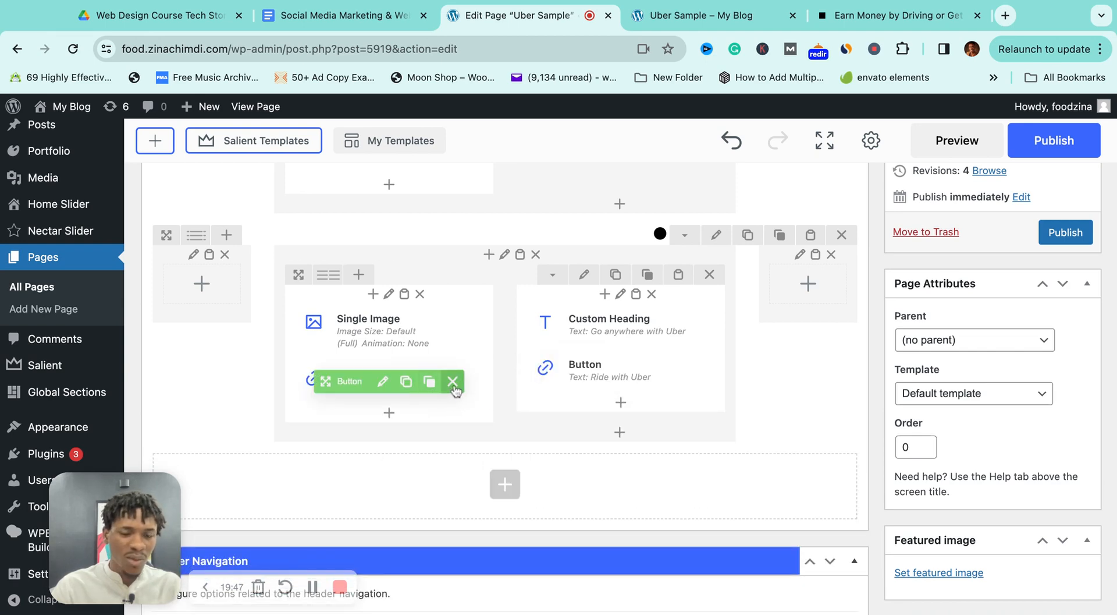
{"action": "left_click", "coordinate": [453, 382]}
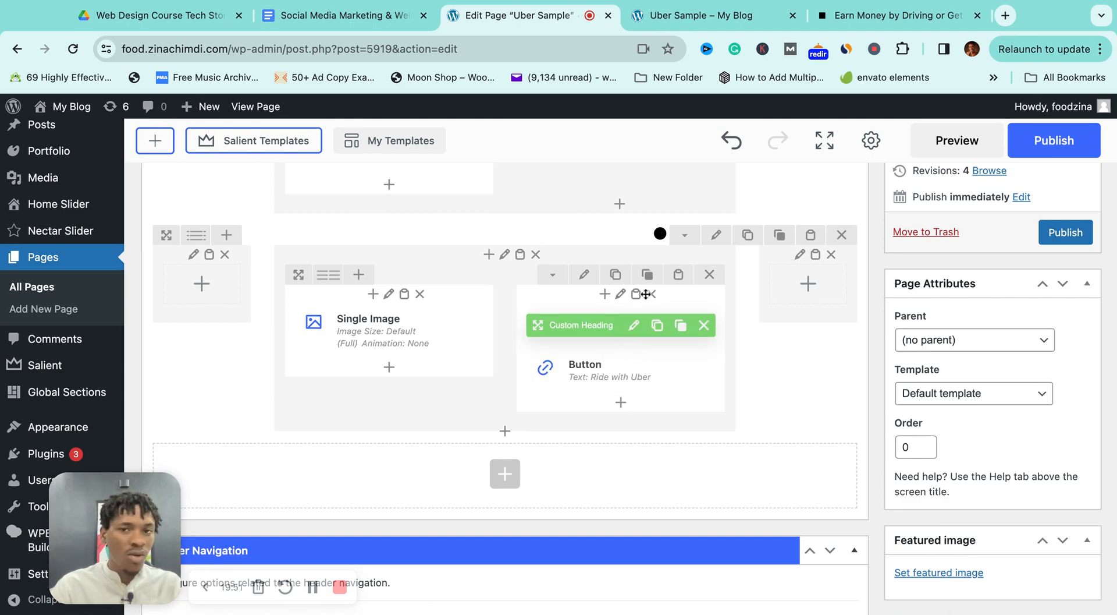
Switch to the Uber site and copy the "Make money on your schedule" paragraph.
{"action": "left_click", "coordinate": [887, 16]}
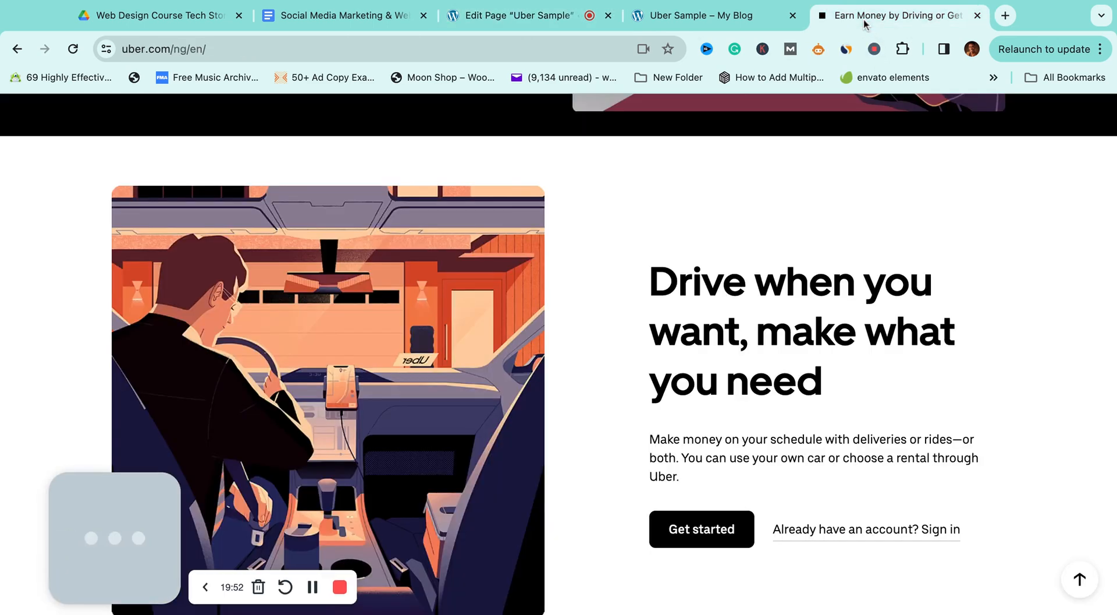
{"action": "triple_click", "coordinate": [650, 439]}
{"action": "key", "text": "super+c"}
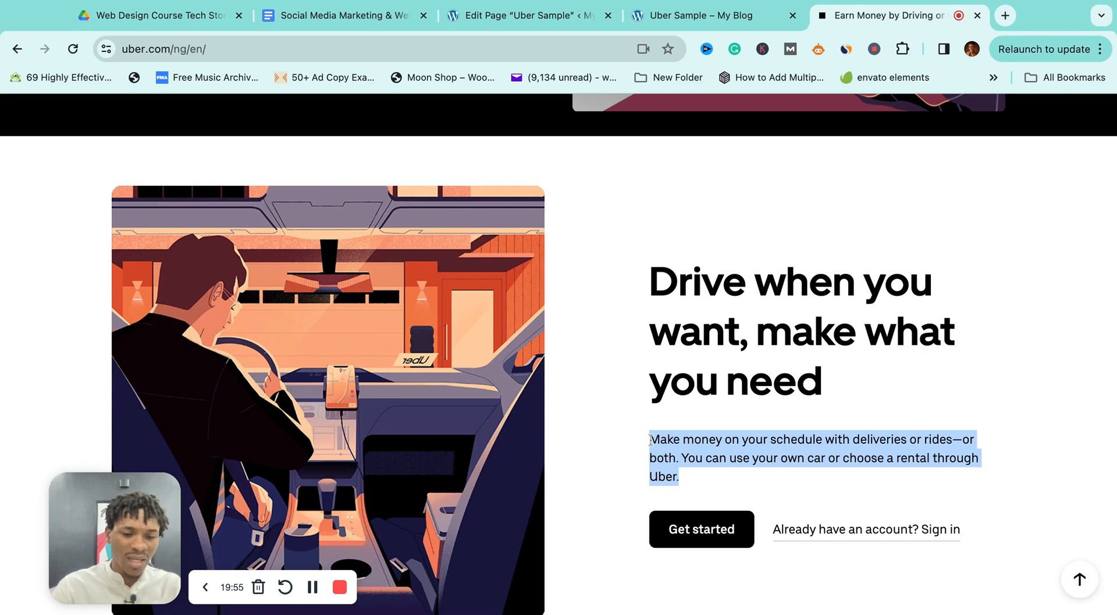
Back in the page editor, add a Text Block below the duplicated row's button, replace its placeholder with the copied paragraph and save it.
{"action": "left_click", "coordinate": [527, 15]}
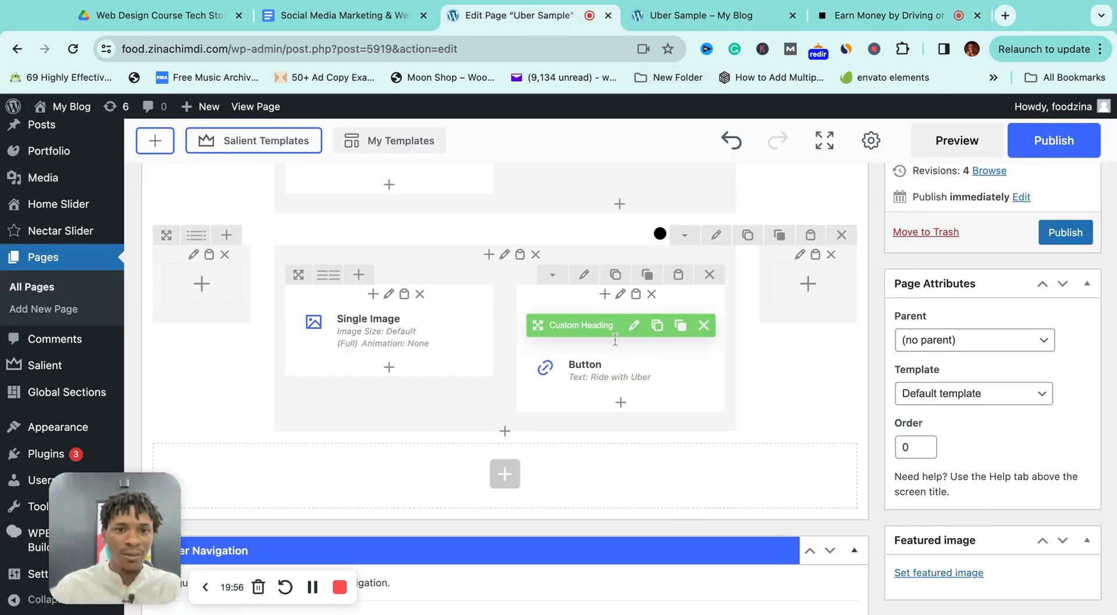
{"action": "left_click", "coordinate": [621, 404]}
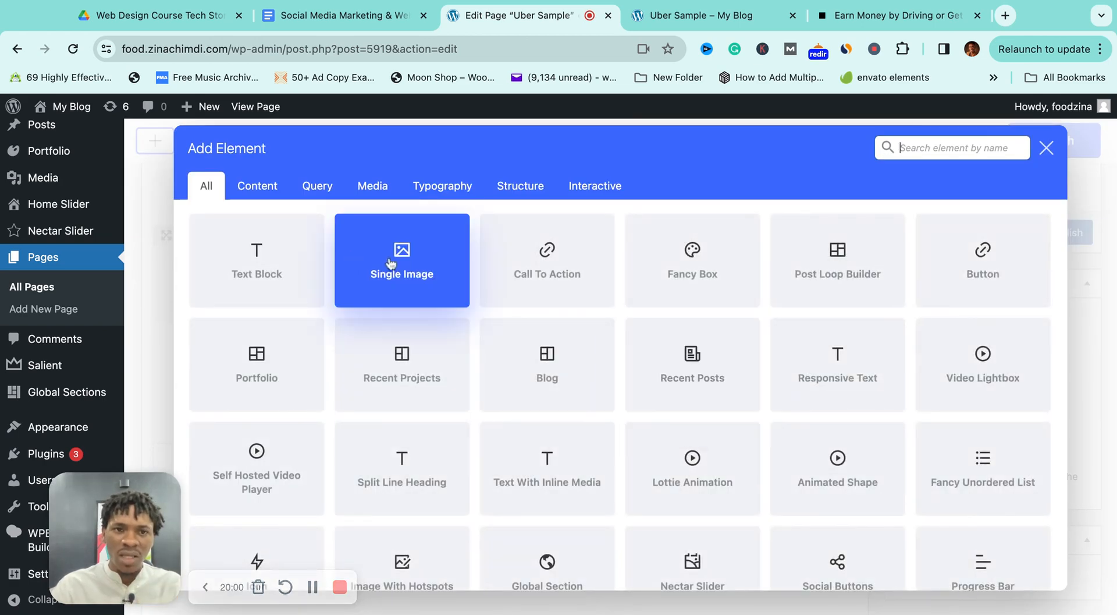
{"action": "left_click", "coordinate": [259, 269]}
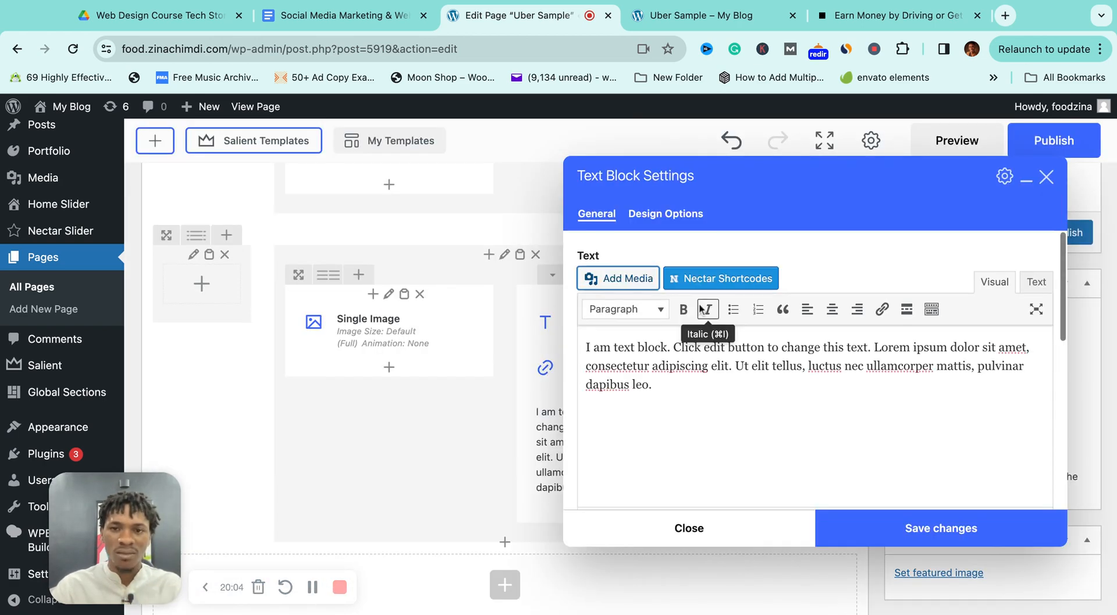
{"action": "key", "text": "super+a"}
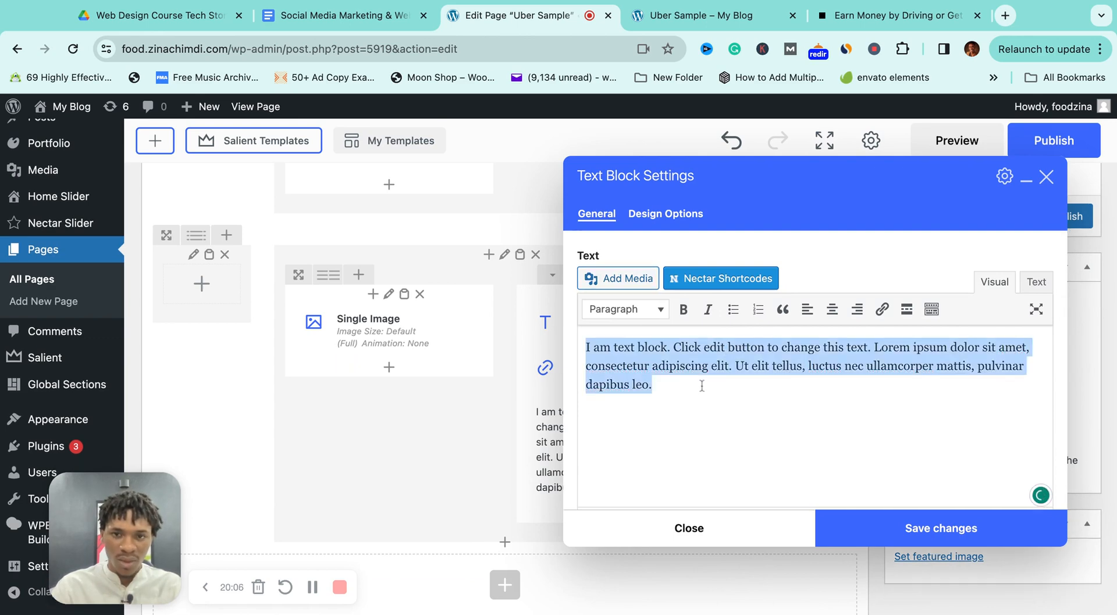
{"action": "key", "text": "super+v"}
{"action": "scroll", "coordinate": [927, 392], "scroll_direction": "down", "scroll_amount": 10}
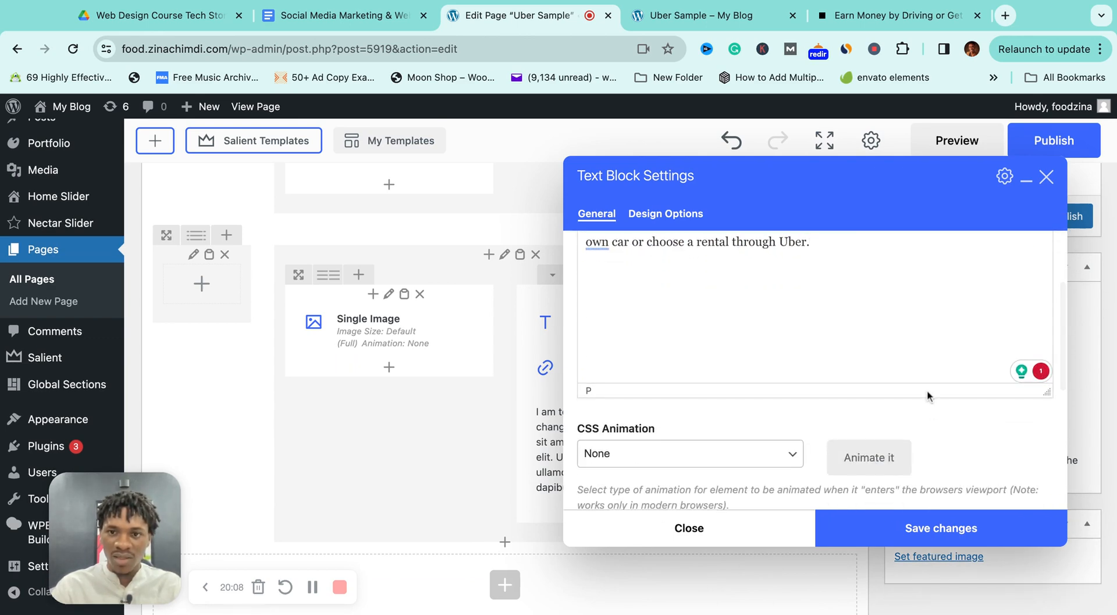
Move the new text block between the custom heading and the Ride with Uber button.
{"action": "mouse_move", "coordinate": [598, 443]}
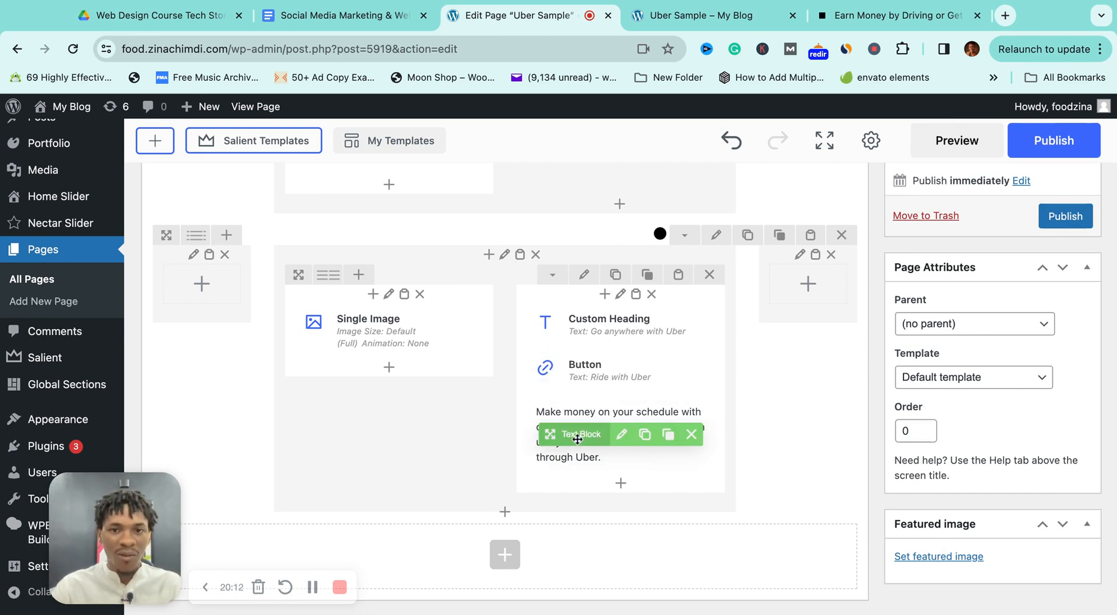
{"action": "mouse_move", "coordinate": [580, 325]}
{"action": "mouse_move", "coordinate": [578, 410]}
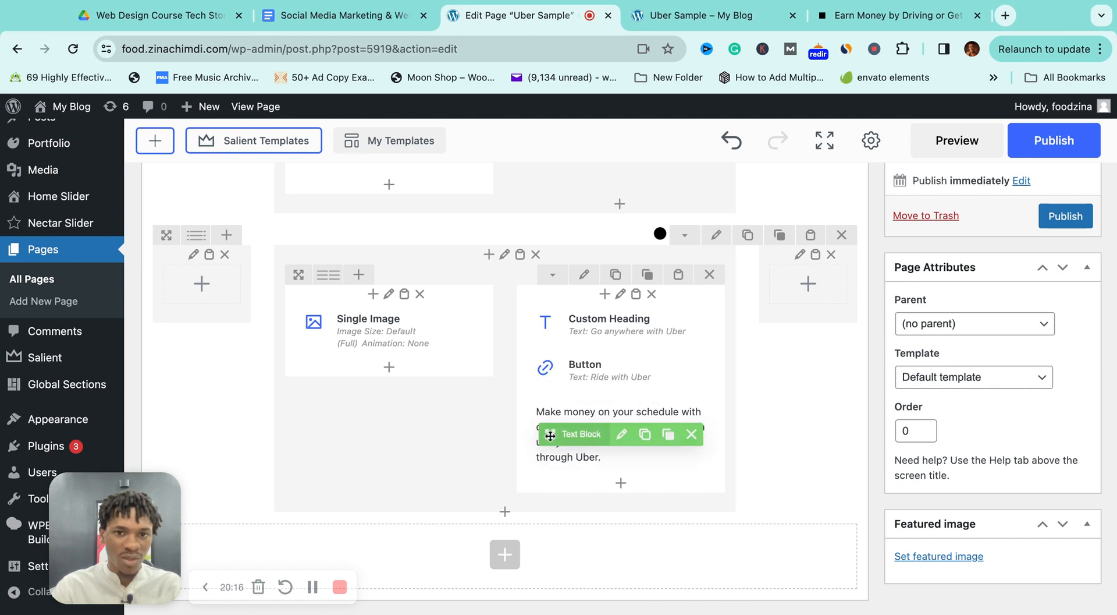
{"action": "left_click_drag", "start_coordinate": [549, 435], "coordinate": [558, 366]}
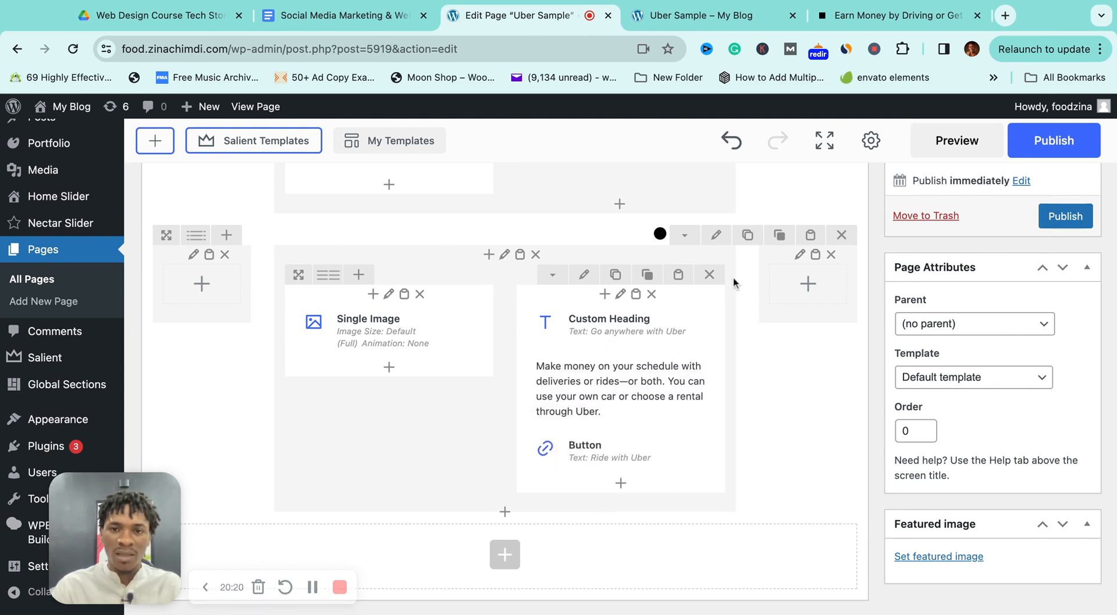
Check the drive section's background on the Uber site, and set the duplicated row's background color to white in the page editor.
{"action": "left_click", "coordinate": [822, 15]}
{"action": "scroll", "coordinate": [617, 352], "scroll_direction": "down", "scroll_amount": 1}
{"action": "left_click", "coordinate": [601, 352]}
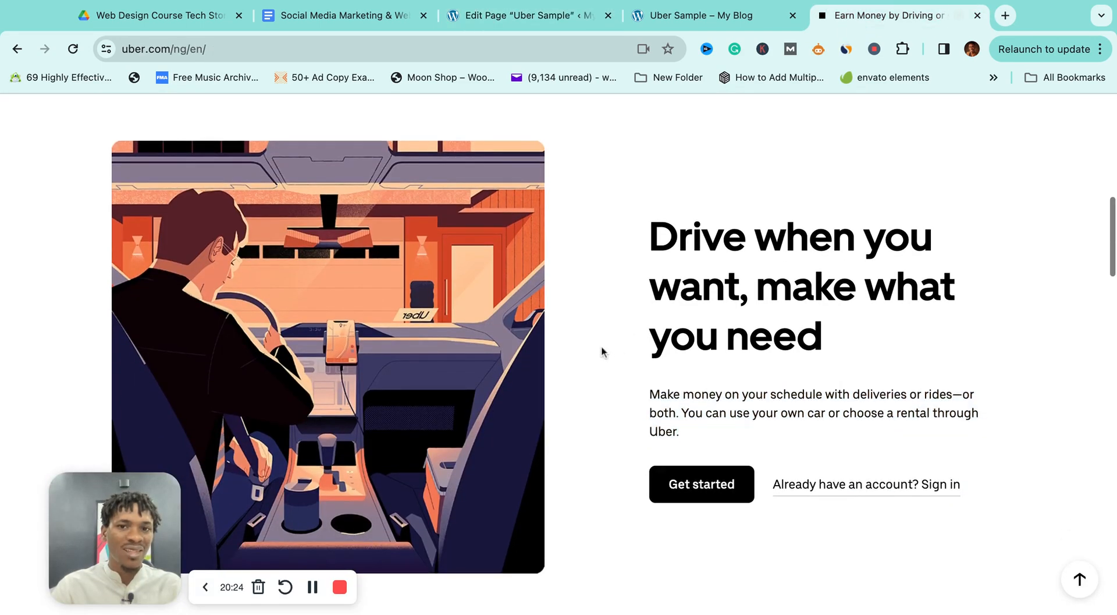
{"action": "scroll", "coordinate": [599, 287], "scroll_direction": "up", "scroll_amount": 3}
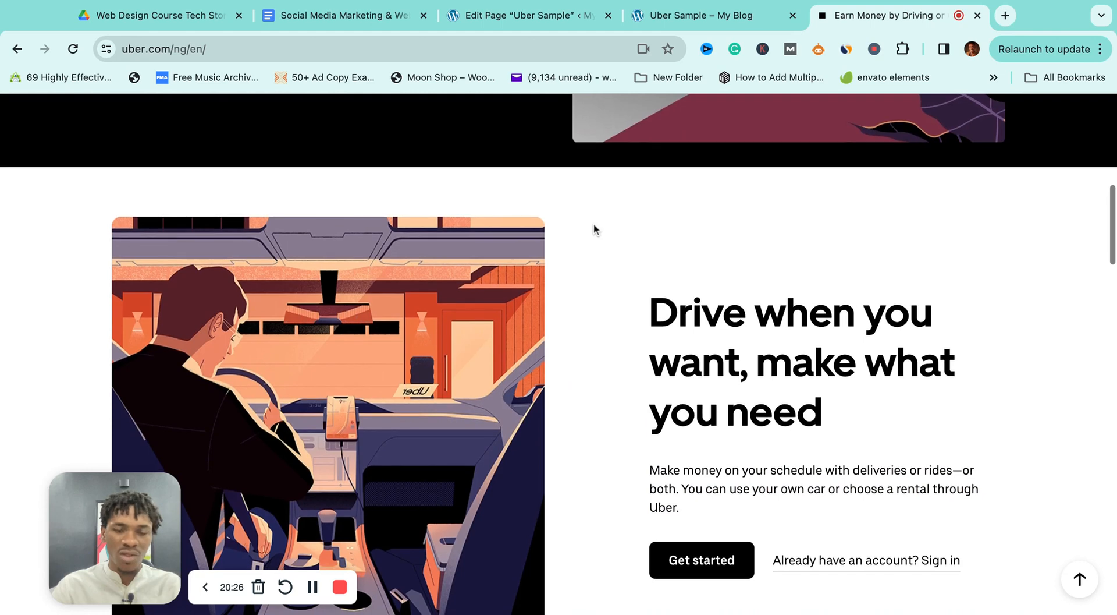
{"action": "left_click", "coordinate": [582, 16]}
{"action": "left_click", "coordinate": [717, 228]}
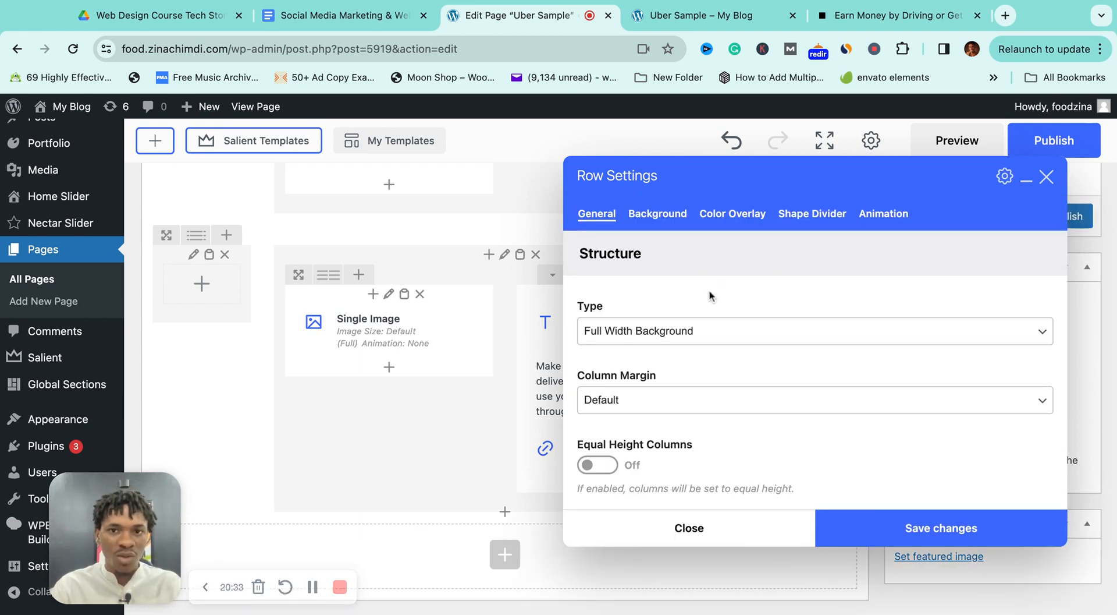
{"action": "left_click", "coordinate": [659, 213]}
{"action": "left_click", "coordinate": [591, 280]}
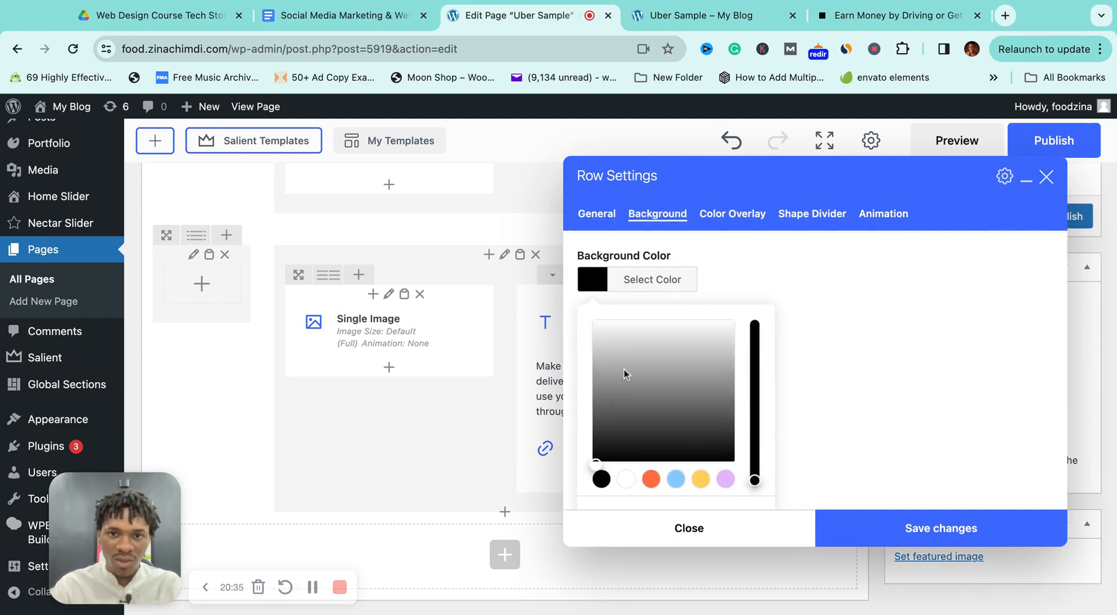
{"action": "left_click", "coordinate": [625, 479]}
{"action": "left_click", "coordinate": [814, 409]}
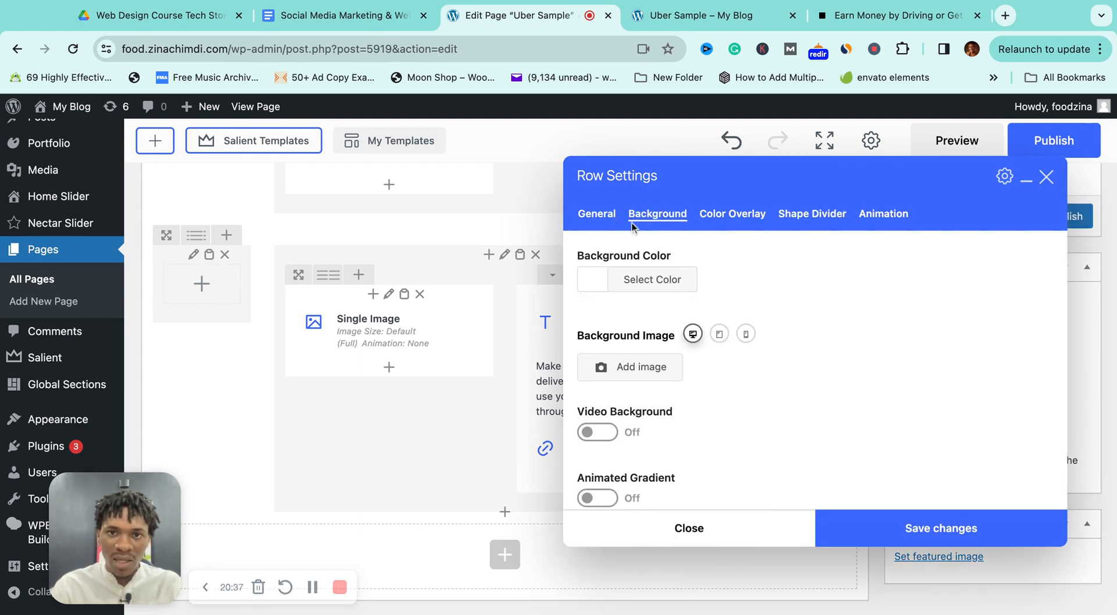
Set the duplicated row's text color to Dark and save the row settings.
{"action": "left_click", "coordinate": [605, 217]}
{"action": "scroll", "coordinate": [694, 402], "scroll_direction": "down", "scroll_amount": 5}
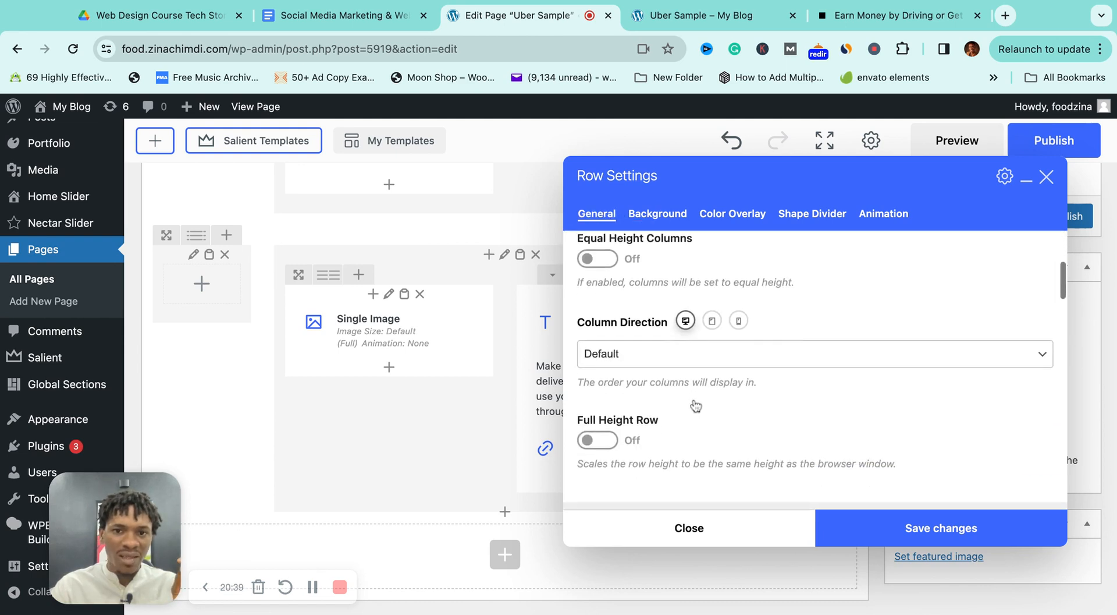
{"action": "scroll", "coordinate": [696, 406], "scroll_direction": "down", "scroll_amount": 10}
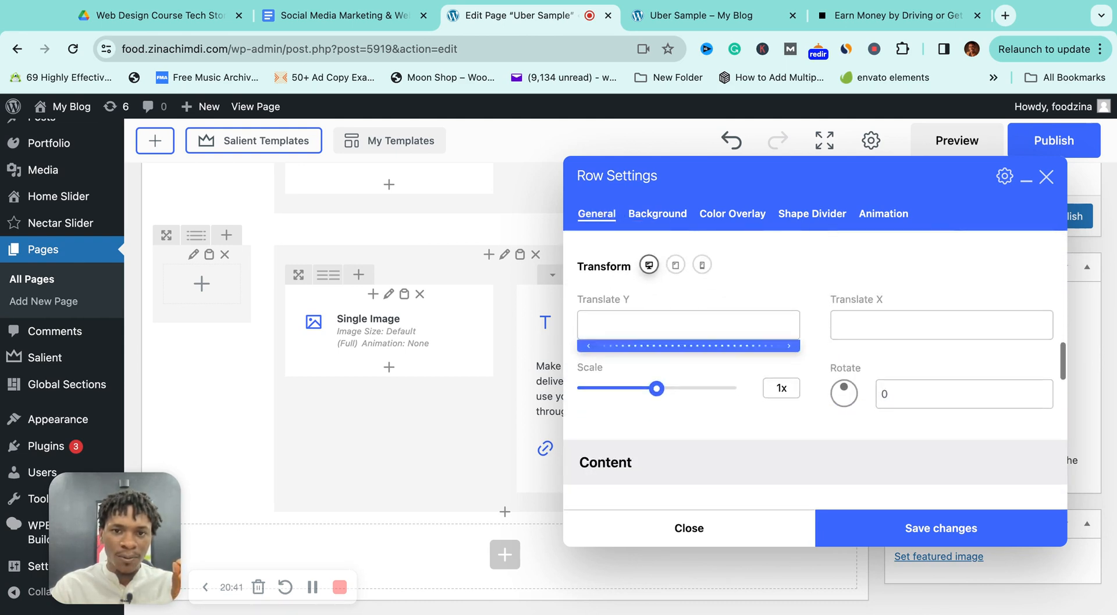
{"action": "scroll", "coordinate": [653, 374], "scroll_direction": "down", "scroll_amount": 5}
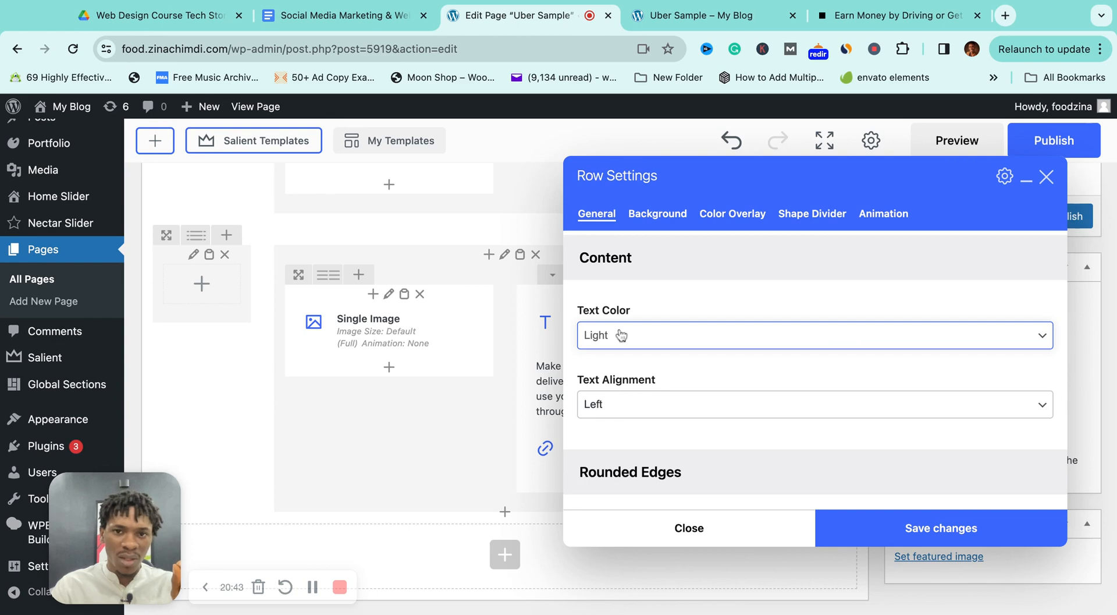
{"action": "scroll", "coordinate": [776, 452], "scroll_direction": "down", "scroll_amount": 3}
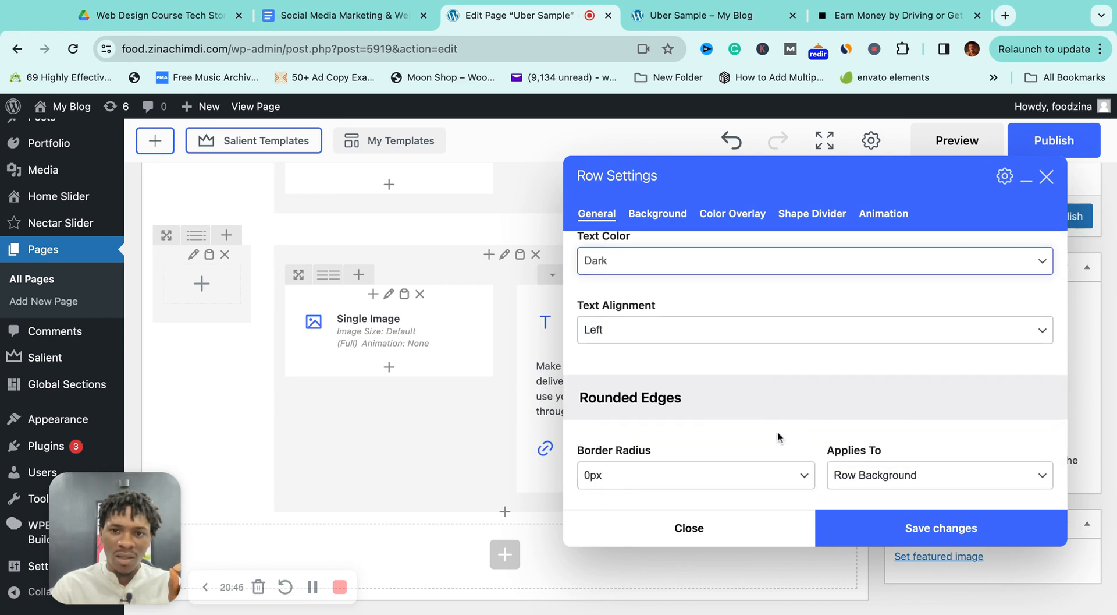
{"action": "scroll", "coordinate": [779, 436], "scroll_direction": "down", "scroll_amount": 2}
{"action": "left_click", "coordinate": [878, 532]}
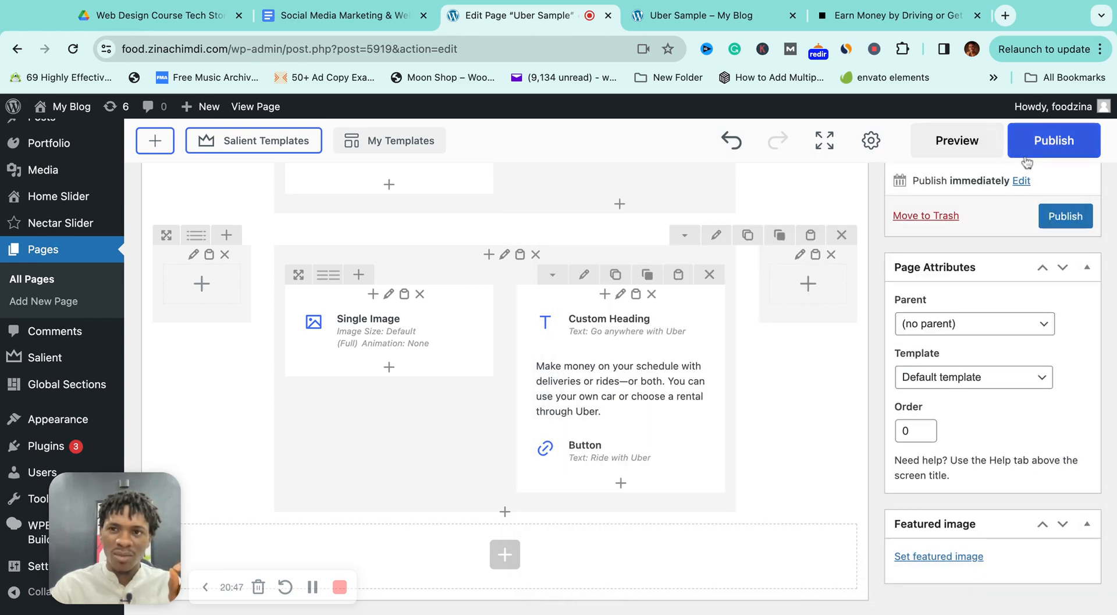
Preview the page and review the new white section below the hero.
{"action": "left_click", "coordinate": [954, 154]}
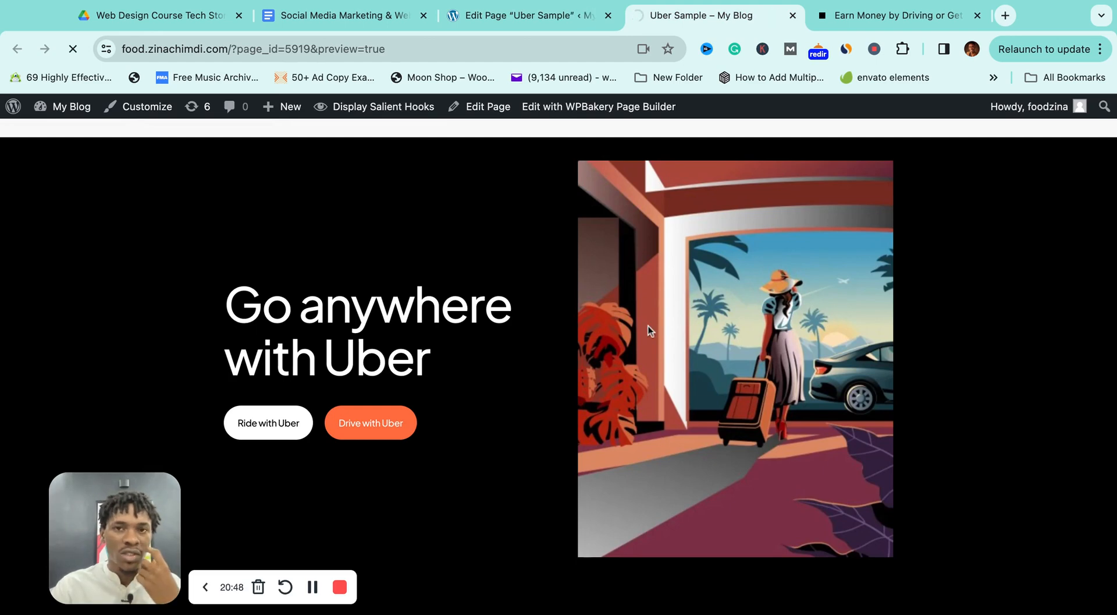
{"action": "scroll", "coordinate": [648, 326], "scroll_direction": "down", "scroll_amount": 8}
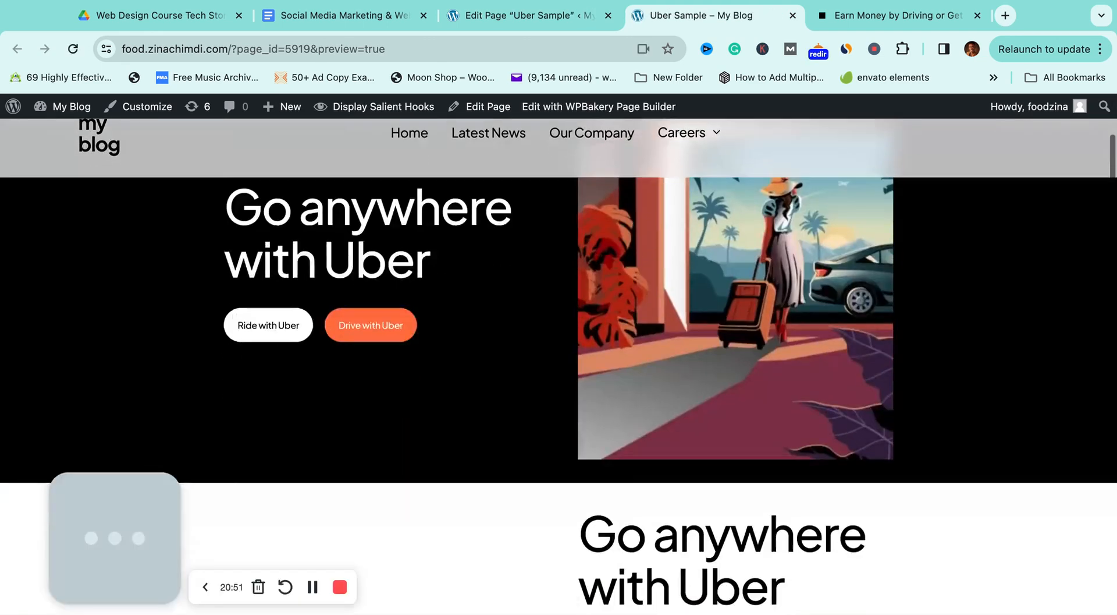
{"action": "scroll", "coordinate": [559, 349], "scroll_direction": "up", "scroll_amount": 2}
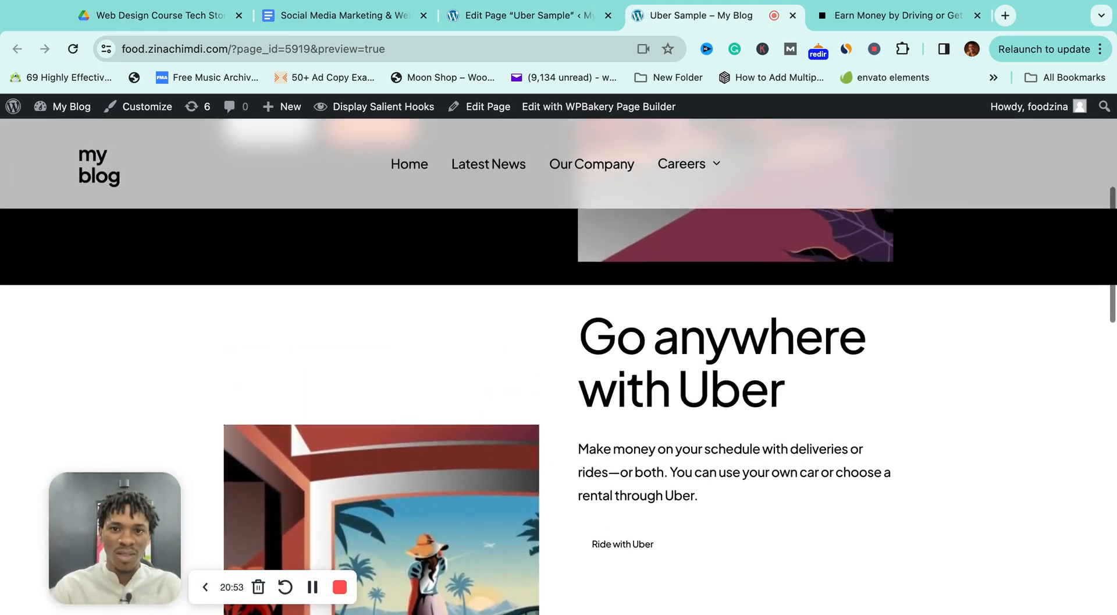
{"action": "scroll", "coordinate": [558, 365], "scroll_direction": "up", "scroll_amount": 3}
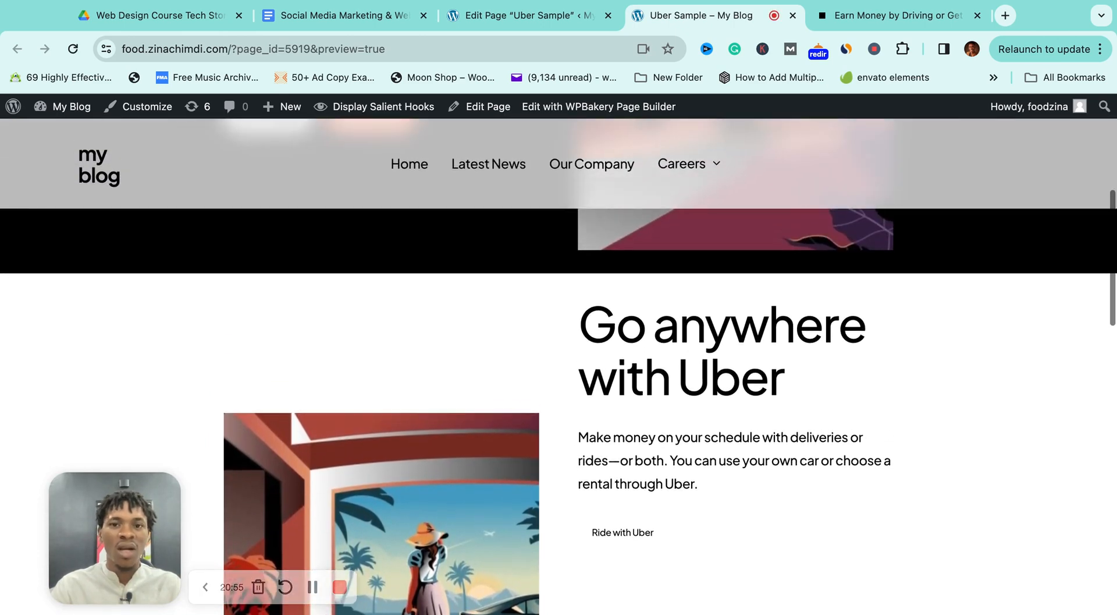
{"action": "scroll", "coordinate": [558, 365], "scroll_direction": "up", "scroll_amount": 2}
{"action": "scroll", "coordinate": [558, 365], "scroll_direction": "down", "scroll_amount": 3}
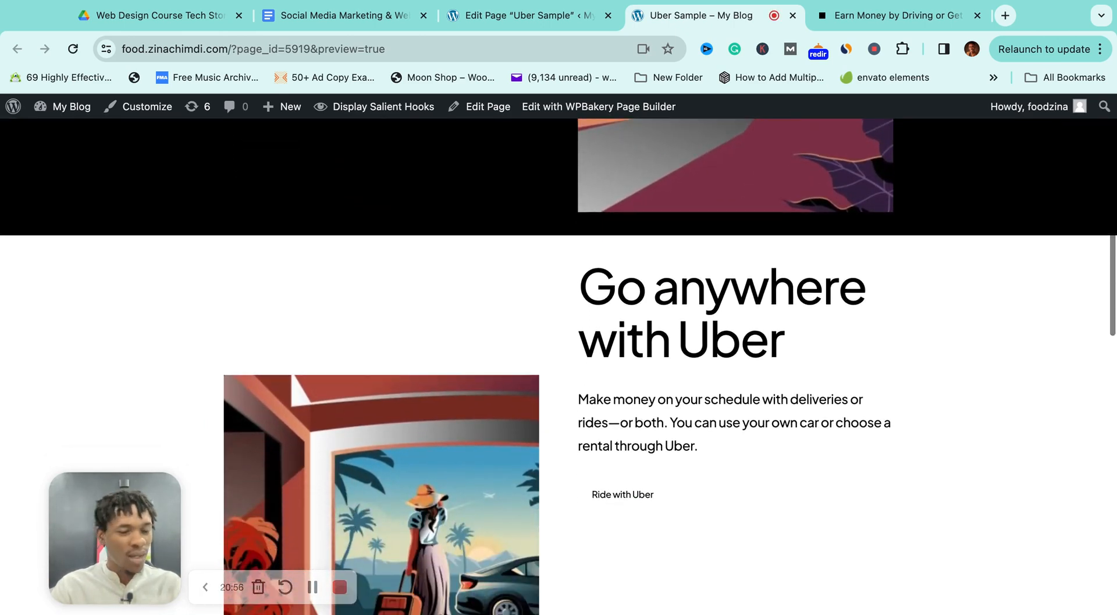
{"action": "scroll", "coordinate": [623, 361], "scroll_direction": "down", "scroll_amount": 2}
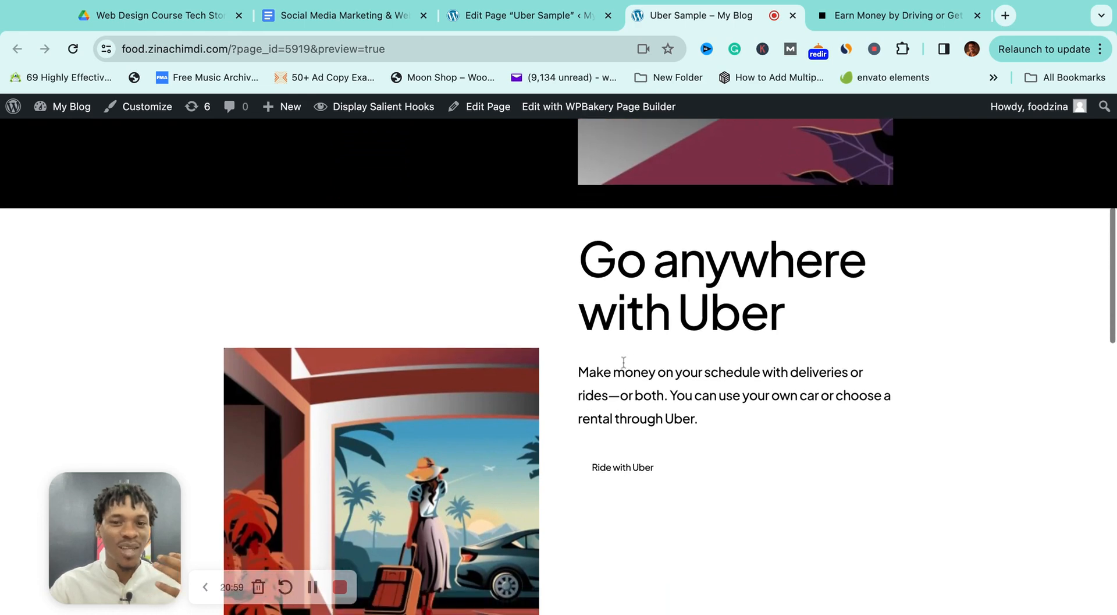
Examine the page preview, comparing the hero's layout with the white section's image alignment and button styling.
{"action": "scroll", "coordinate": [374, 276], "scroll_direction": "up", "scroll_amount": 8}
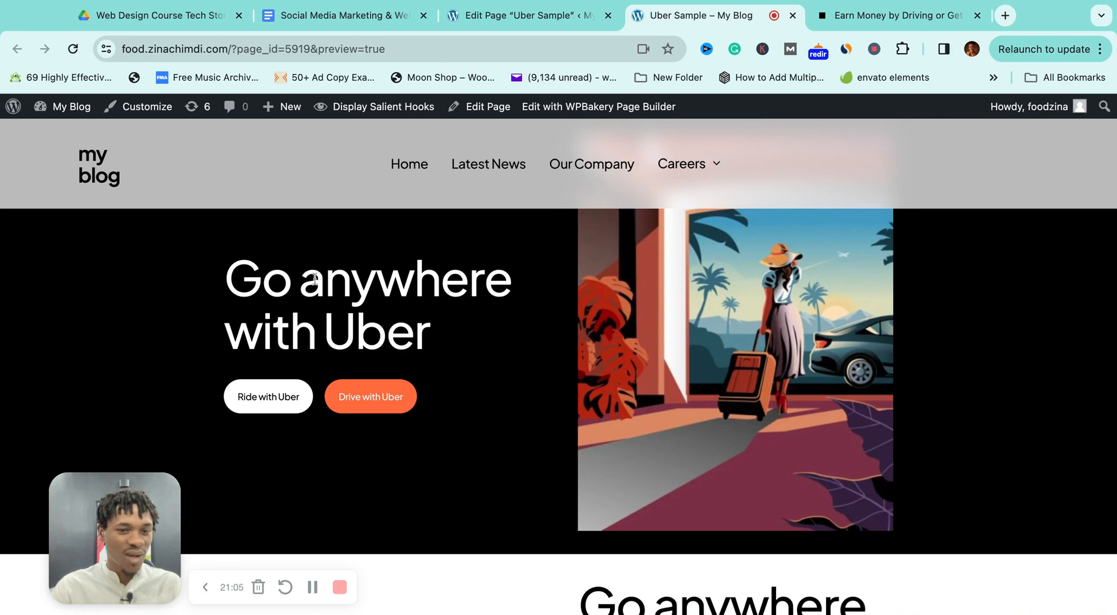
{"action": "scroll", "coordinate": [315, 278], "scroll_direction": "down", "scroll_amount": 2}
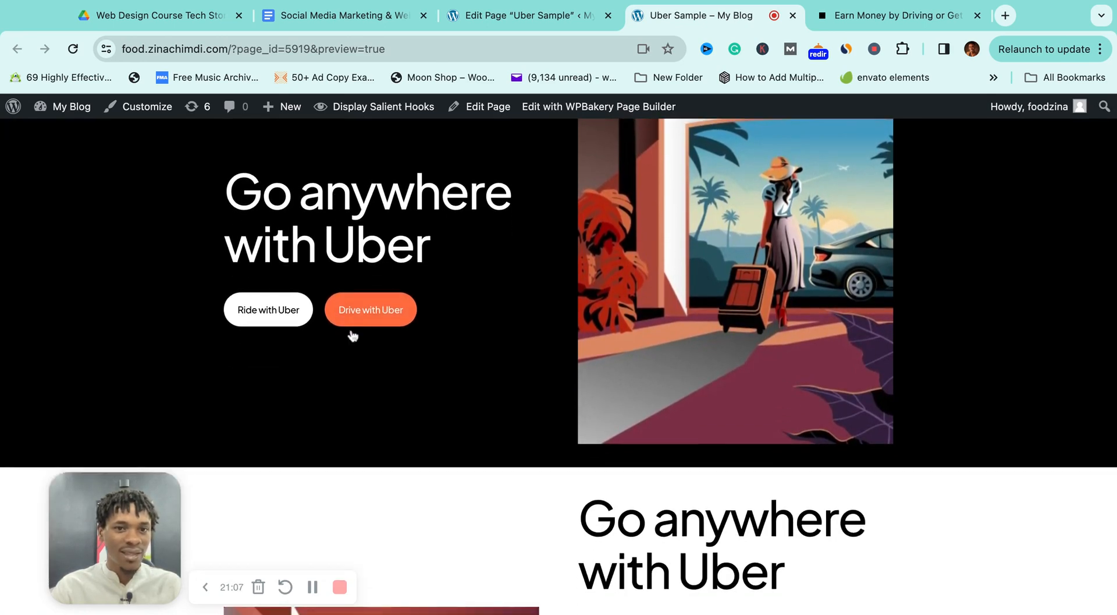
{"action": "scroll", "coordinate": [353, 337], "scroll_direction": "down", "scroll_amount": 4}
{"action": "scroll", "coordinate": [349, 373], "scroll_direction": "up", "scroll_amount": 6}
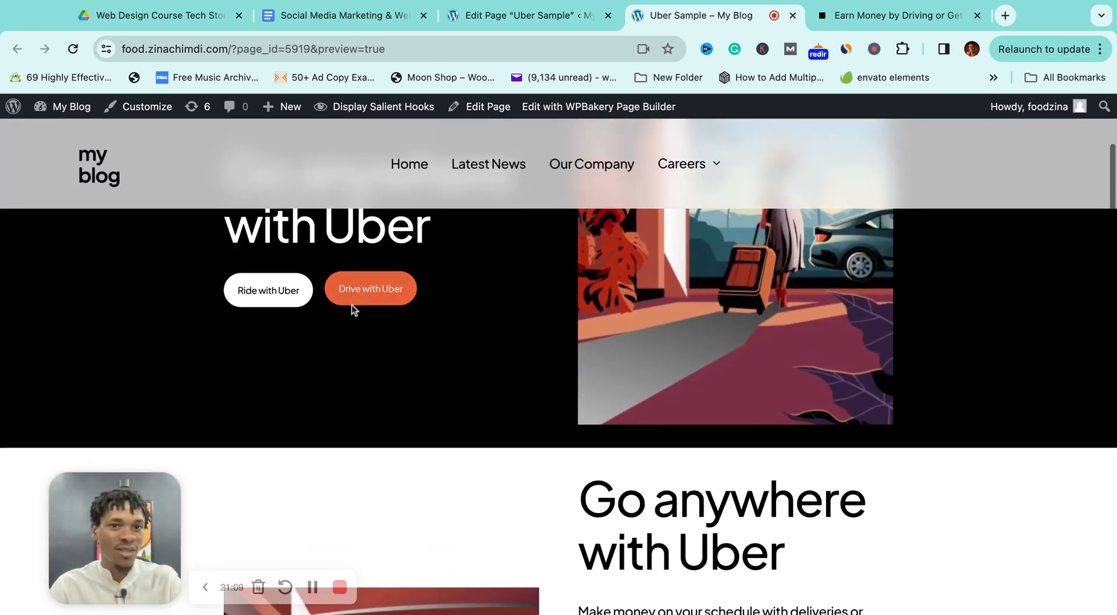
{"action": "scroll", "coordinate": [387, 386], "scroll_direction": "down", "scroll_amount": 8}
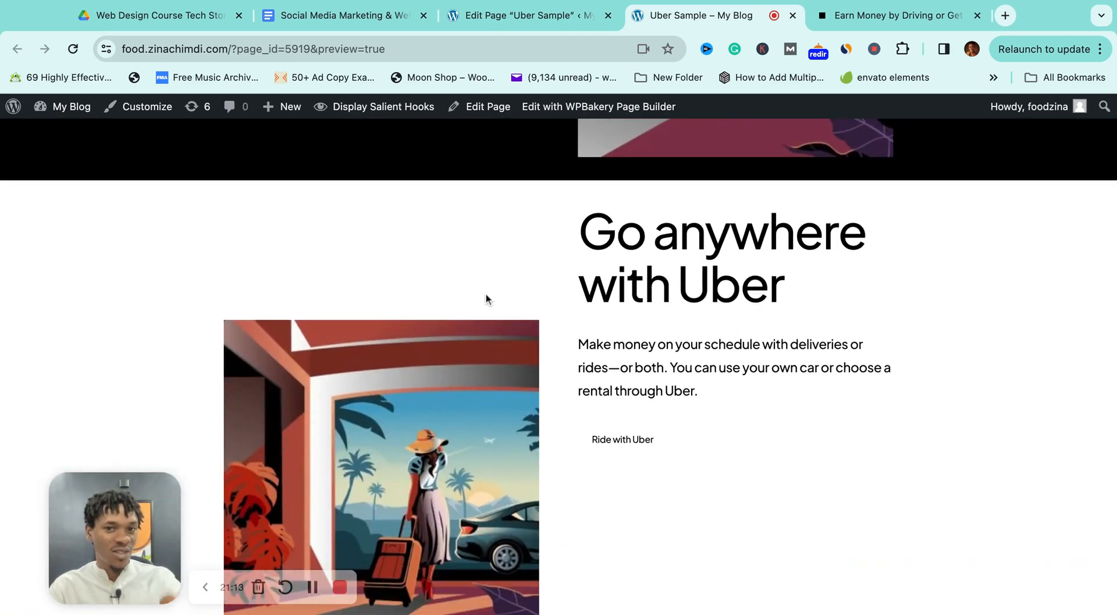
{"action": "key", "text": "super+Tab"}
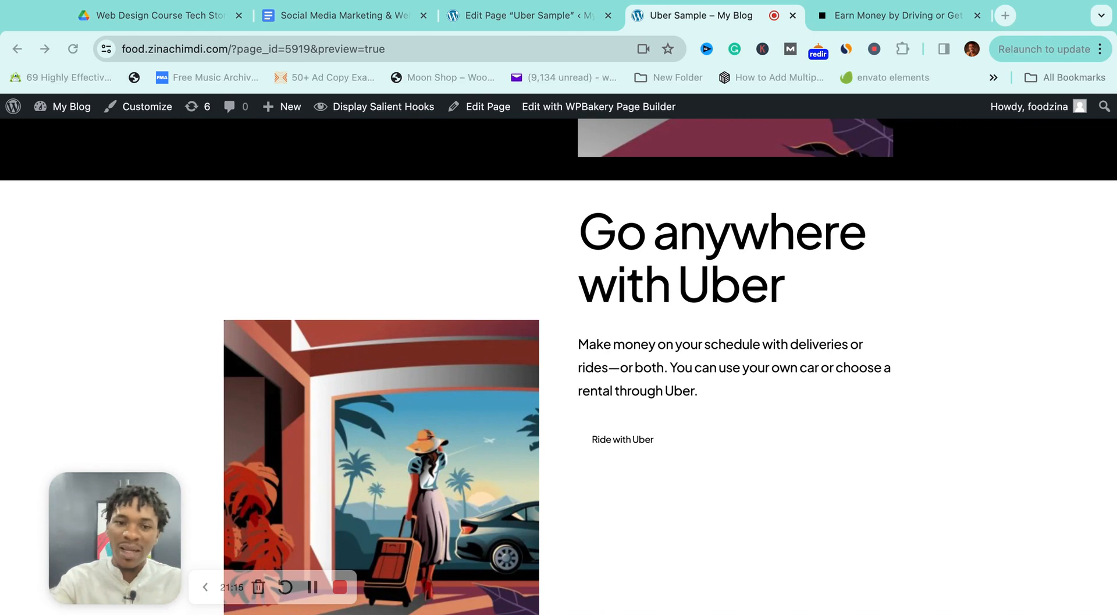
{"action": "key", "text": "super+Tab"}
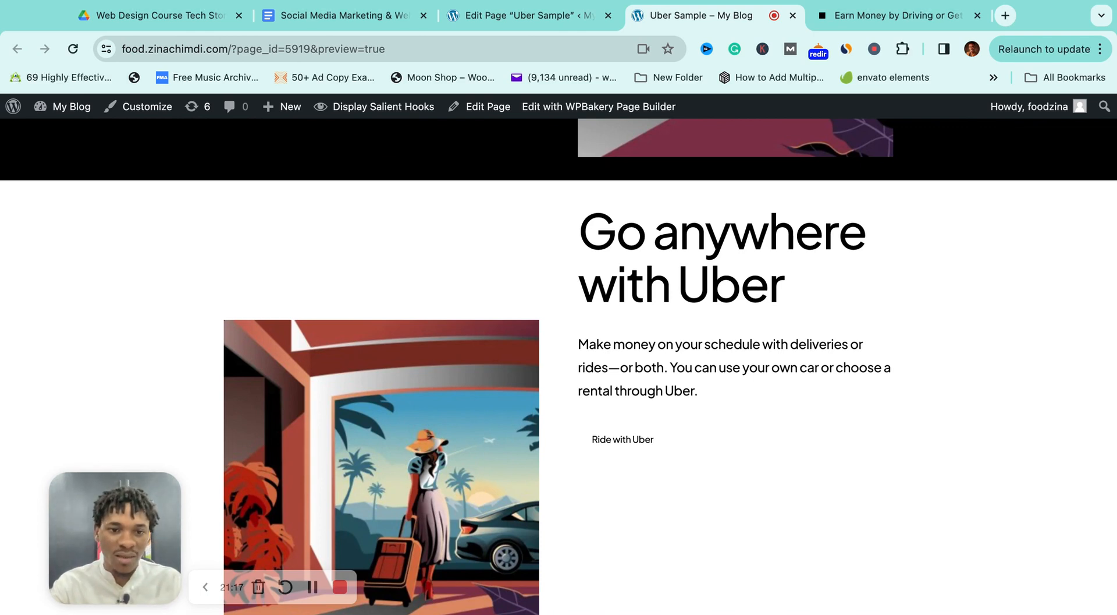
{"action": "left_click", "coordinate": [312, 587]}
{"action": "scroll", "coordinate": [559, 366], "scroll_direction": "down", "scroll_amount": 1}
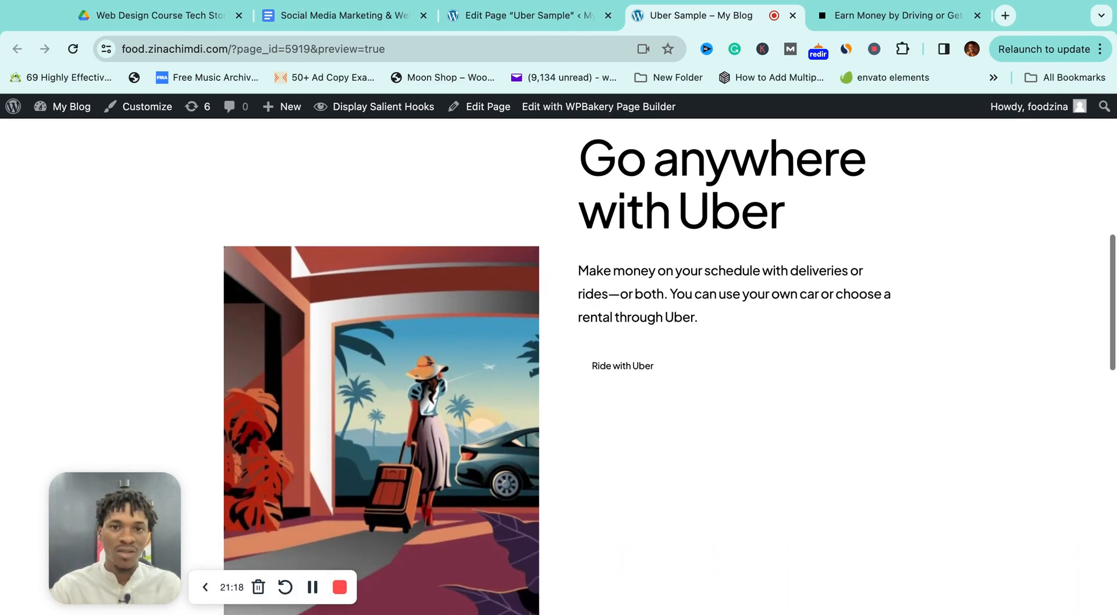
Clear the top margin of the inner column holding the single image in the duplicated row, and save the column settings.
{"action": "left_click", "coordinate": [529, 15]}
{"action": "mouse_move", "coordinate": [396, 331]}
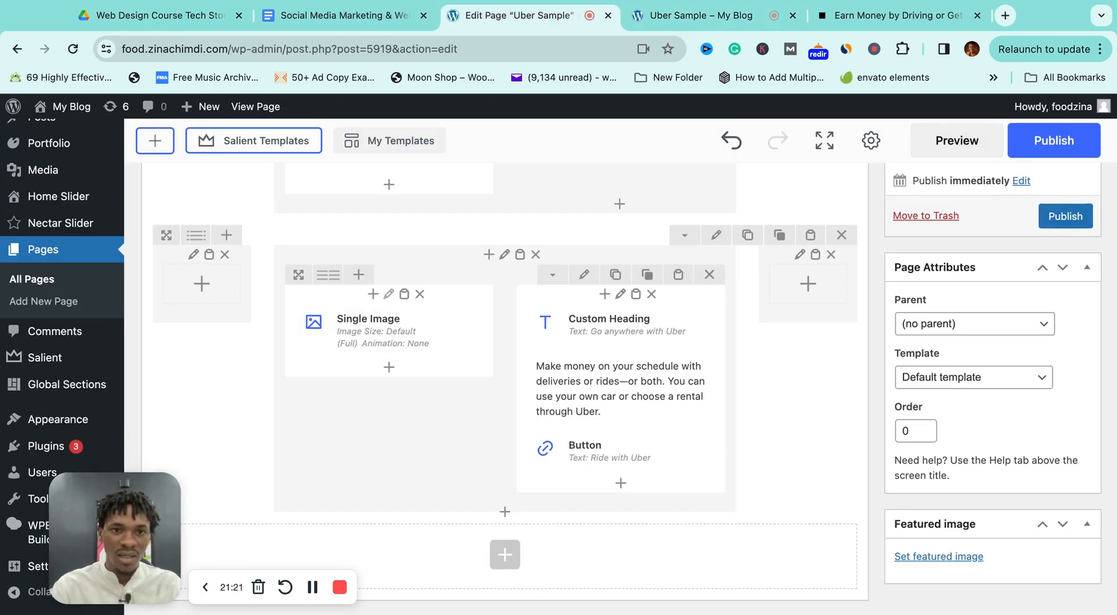
{"action": "left_click", "coordinate": [389, 293]}
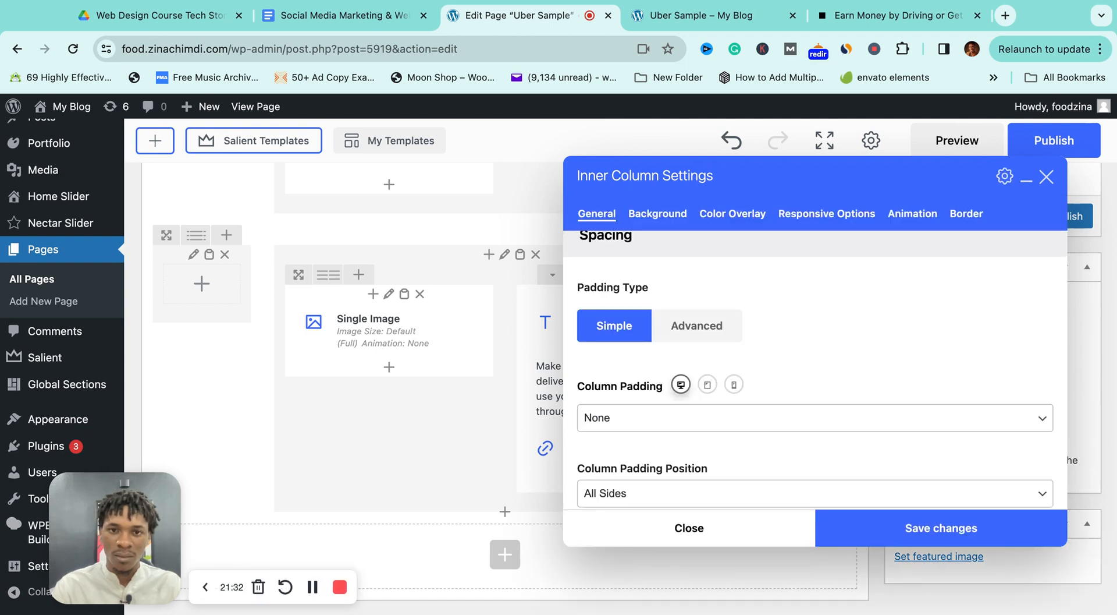
{"action": "scroll", "coordinate": [755, 454], "scroll_direction": "down", "scroll_amount": 3}
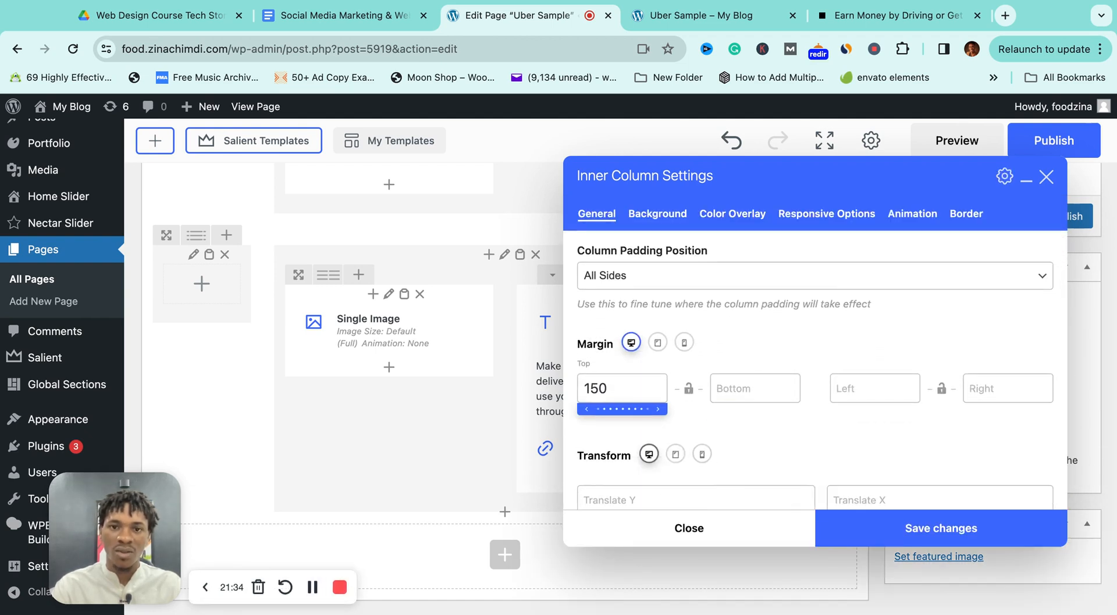
{"action": "left_click", "coordinate": [627, 388]}
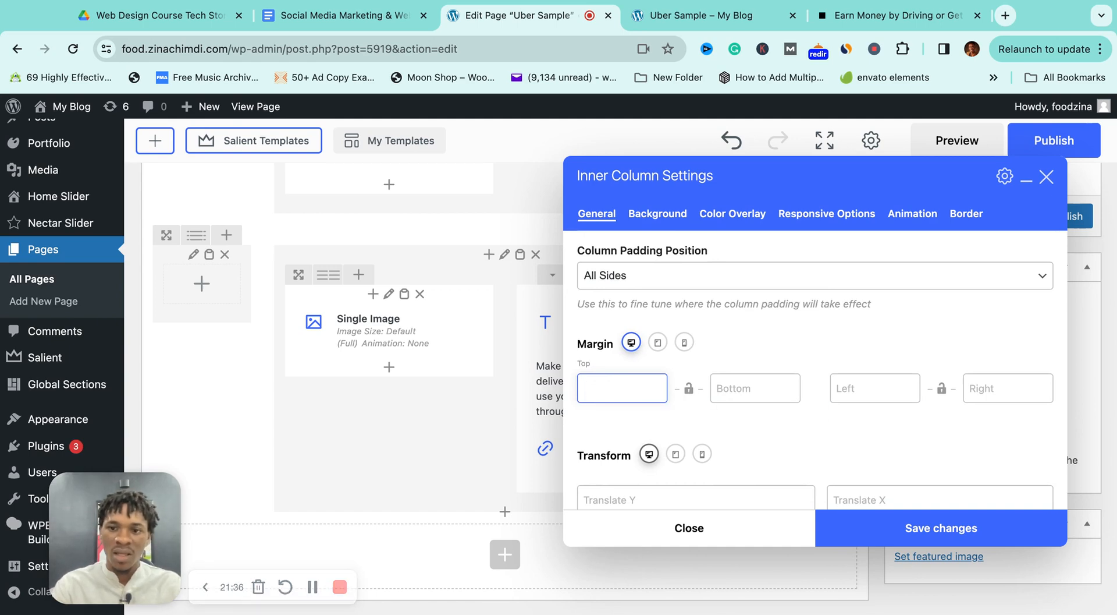
{"action": "left_click", "coordinate": [941, 527]}
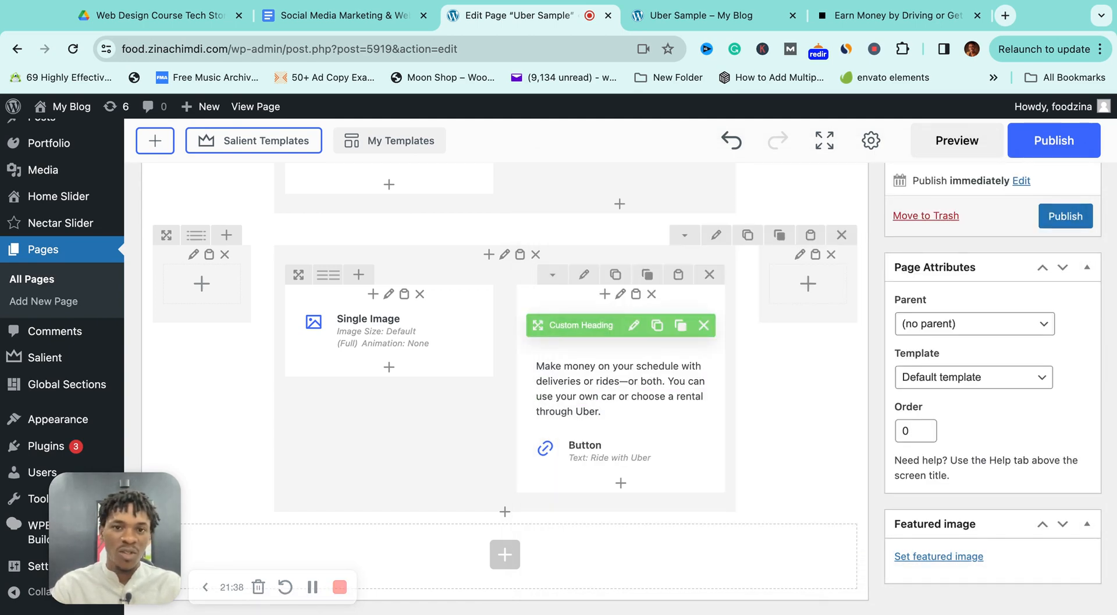
Check the drive section's layout on the Uber site, and preview the page to review the white section's image and text alignment.
{"action": "left_click", "coordinate": [890, 15]}
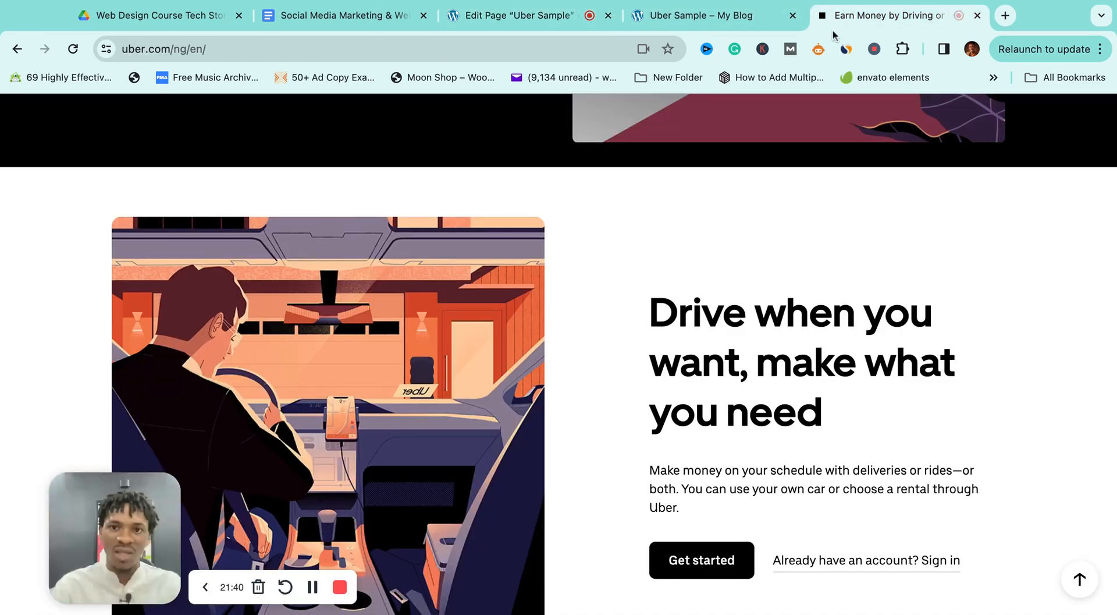
{"action": "scroll", "coordinate": [733, 323], "scroll_direction": "down", "scroll_amount": 2}
{"action": "left_click", "coordinate": [524, 14]}
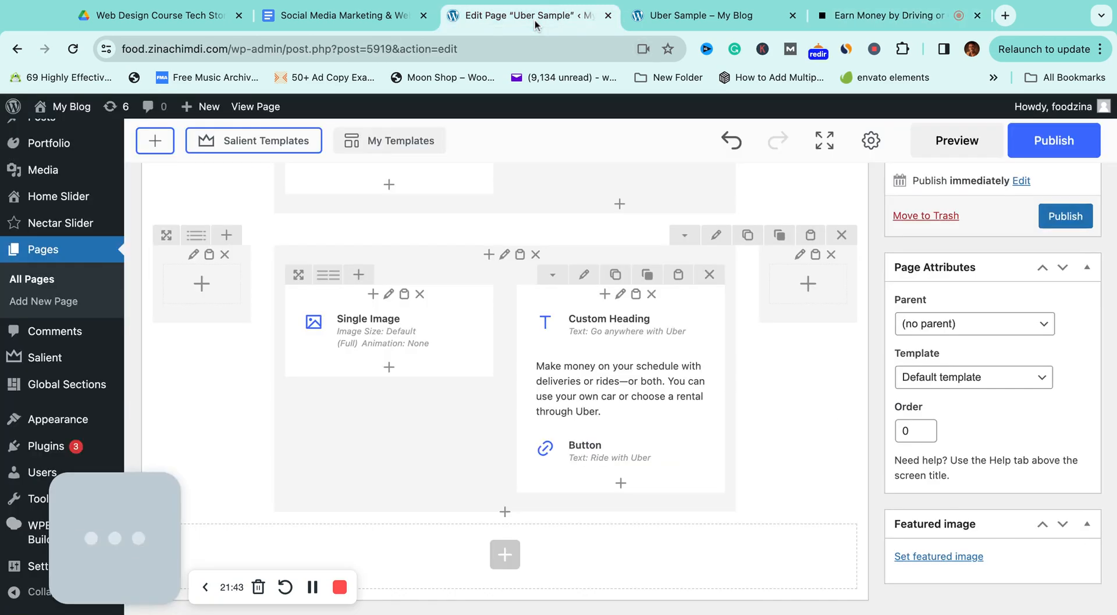
{"action": "left_click", "coordinate": [958, 141]}
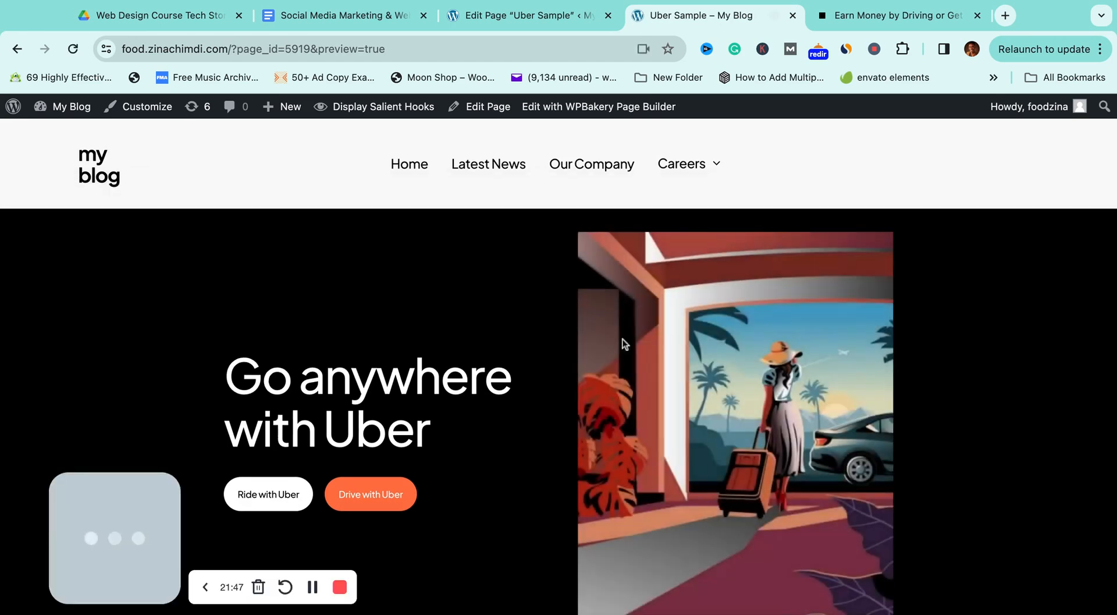
{"action": "scroll", "coordinate": [606, 362], "scroll_direction": "down", "scroll_amount": 10}
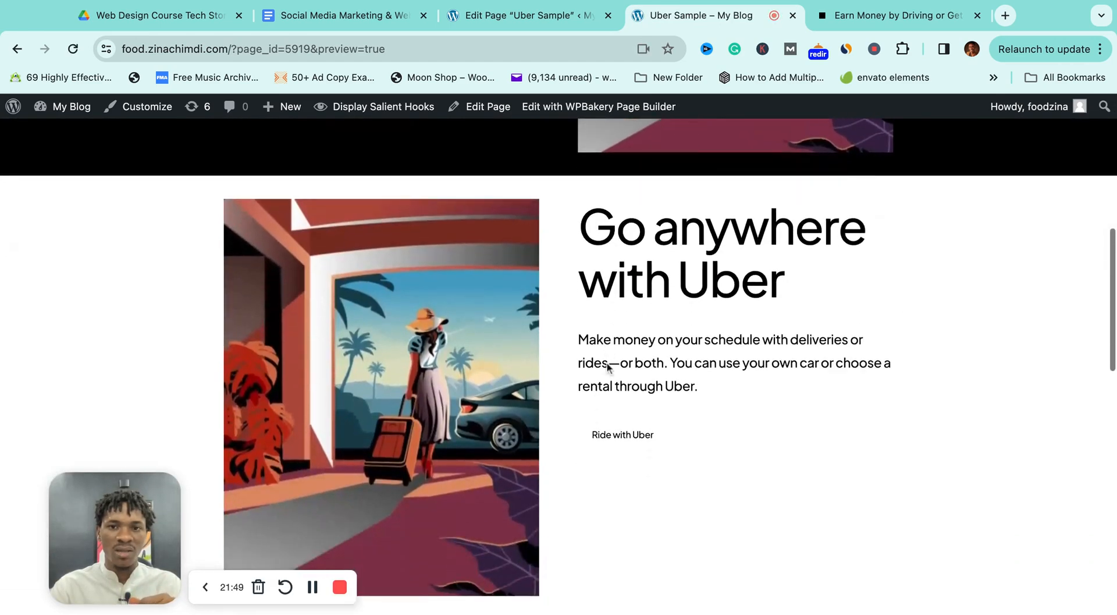
{"action": "scroll", "coordinate": [627, 185], "scroll_direction": "up", "scroll_amount": 3}
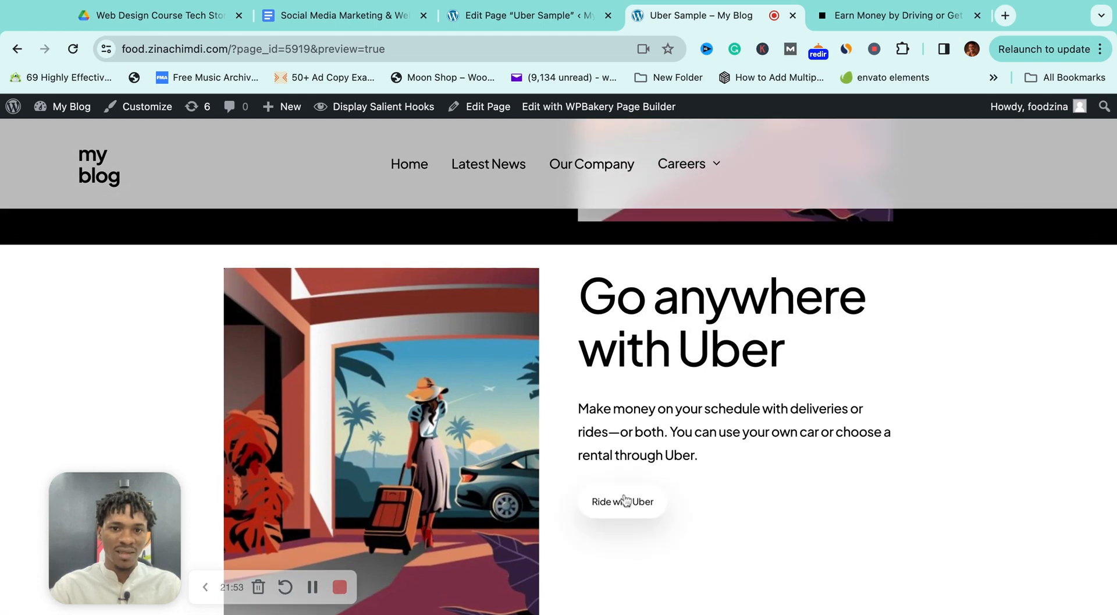
Set the top margin of the duplicated row's text inner column to 70 and save the column settings.
{"action": "left_click", "coordinate": [554, 18]}
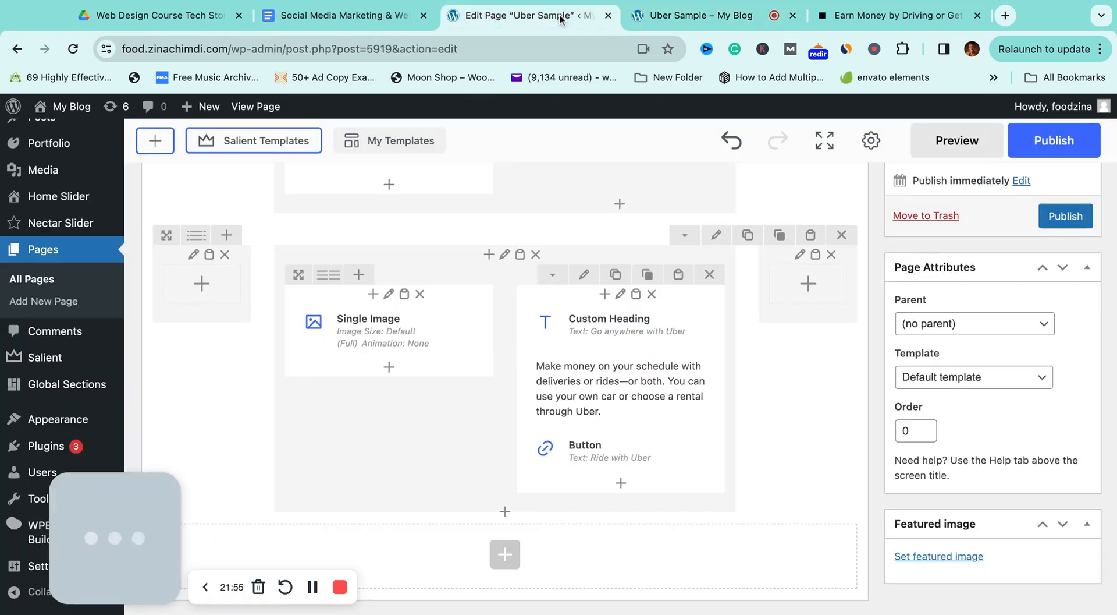
{"action": "left_click", "coordinate": [621, 295]}
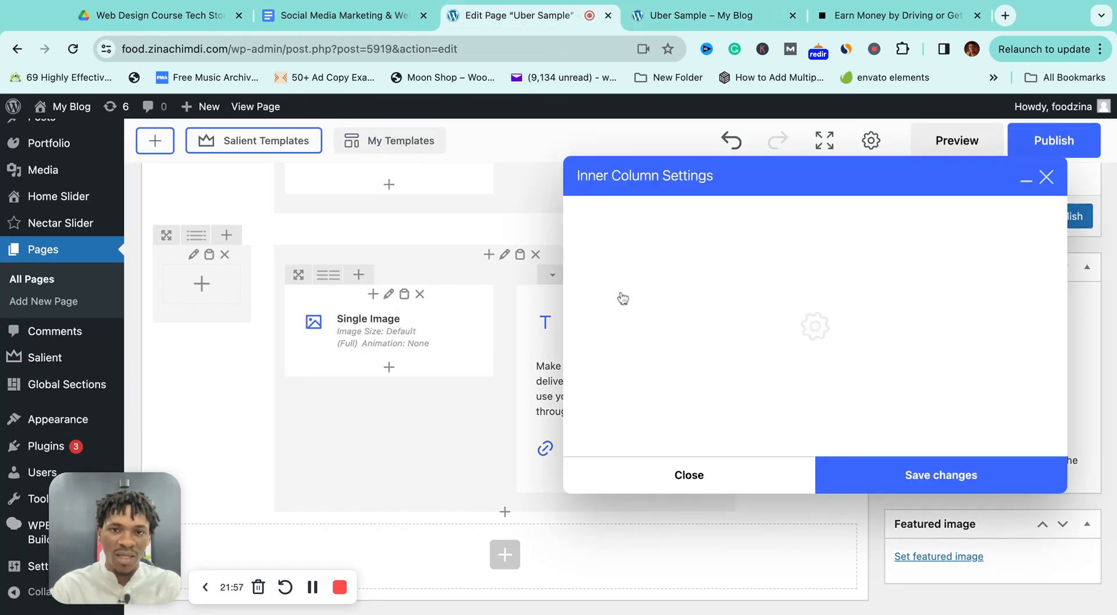
{"action": "left_click", "coordinate": [724, 18]}
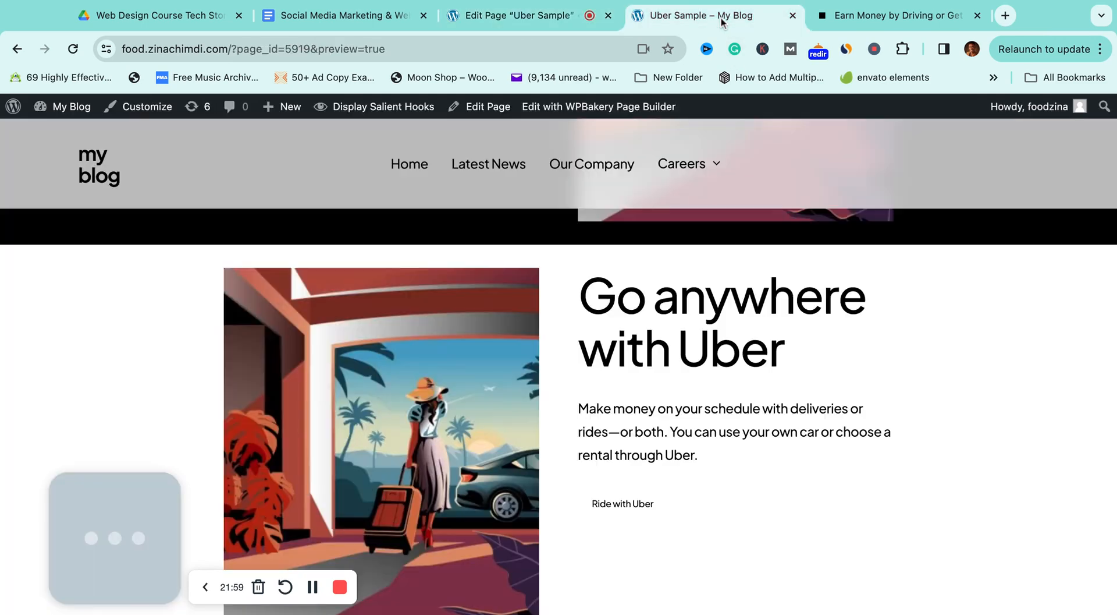
{"action": "scroll", "coordinate": [706, 362], "scroll_direction": "down", "scroll_amount": 3}
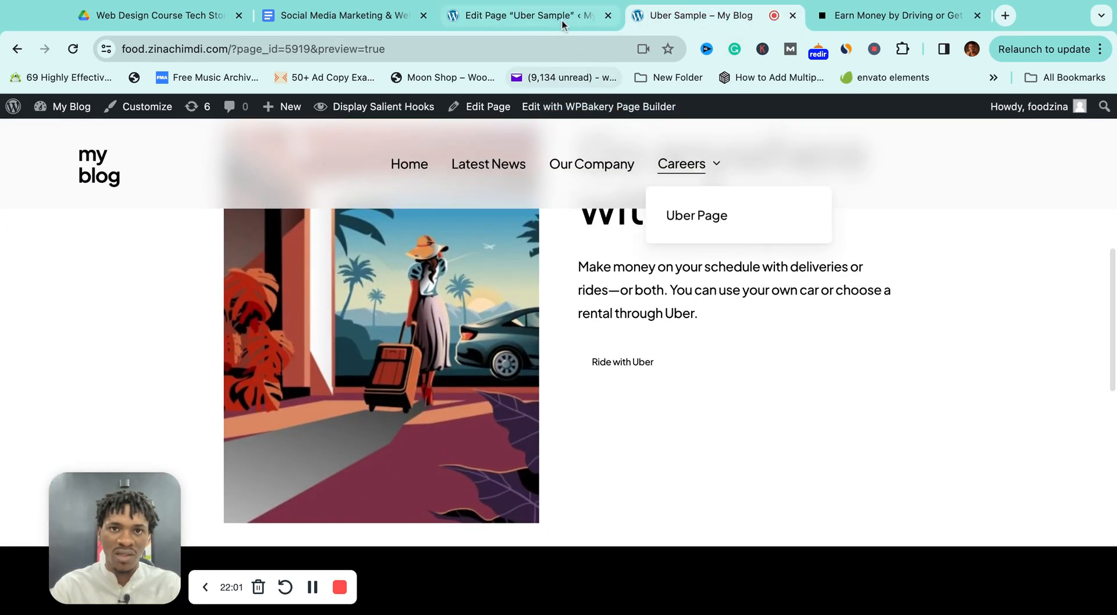
{"action": "left_click", "coordinate": [527, 15]}
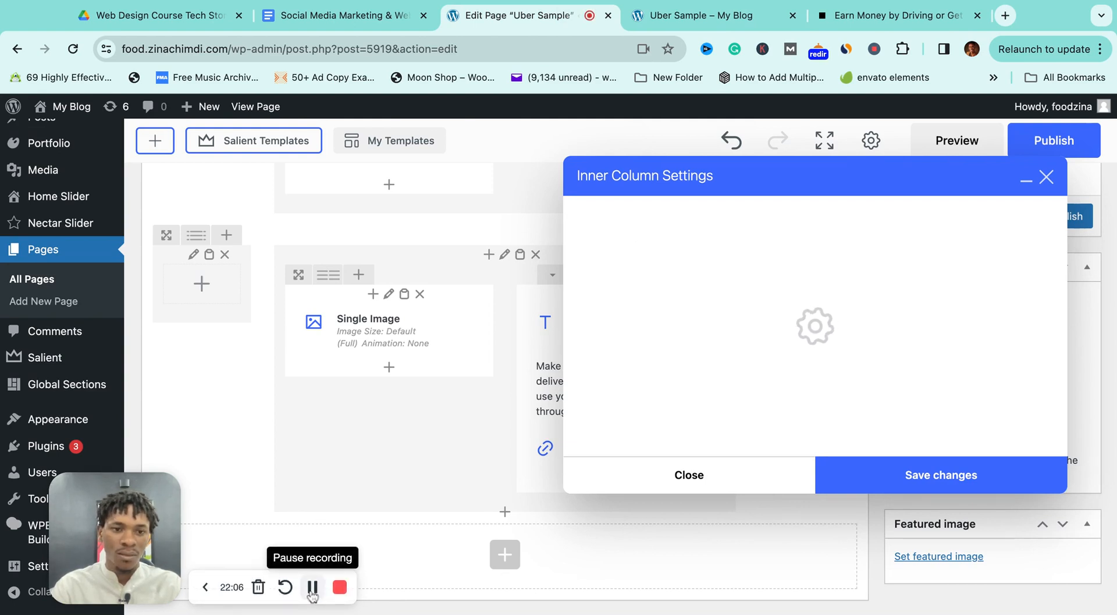
{"action": "scroll", "coordinate": [705, 387], "scroll_direction": "down", "scroll_amount": 4}
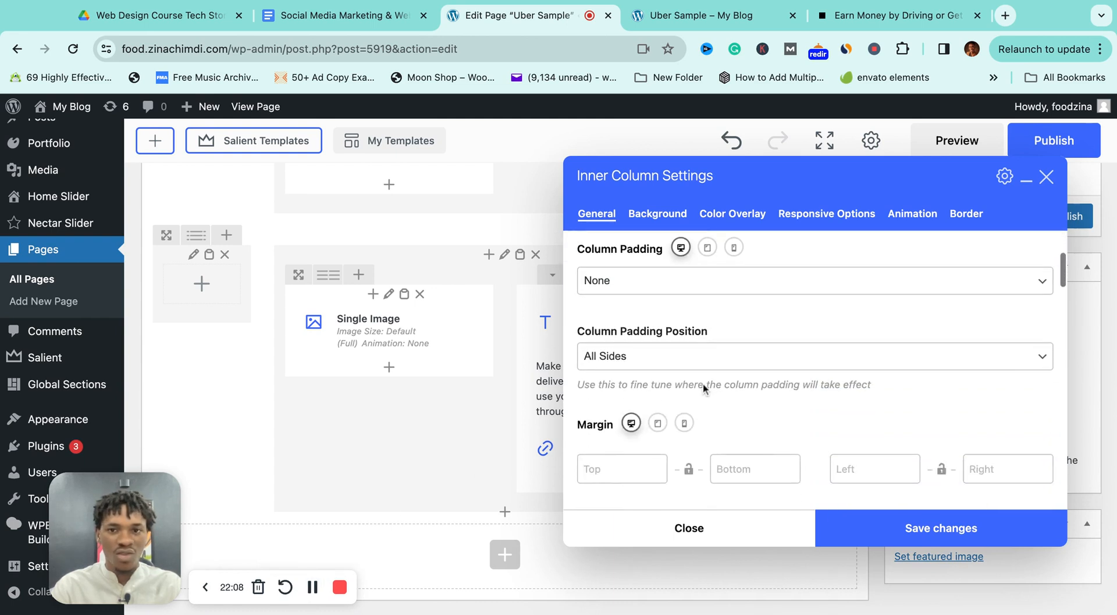
{"action": "left_click", "coordinate": [616, 421]}
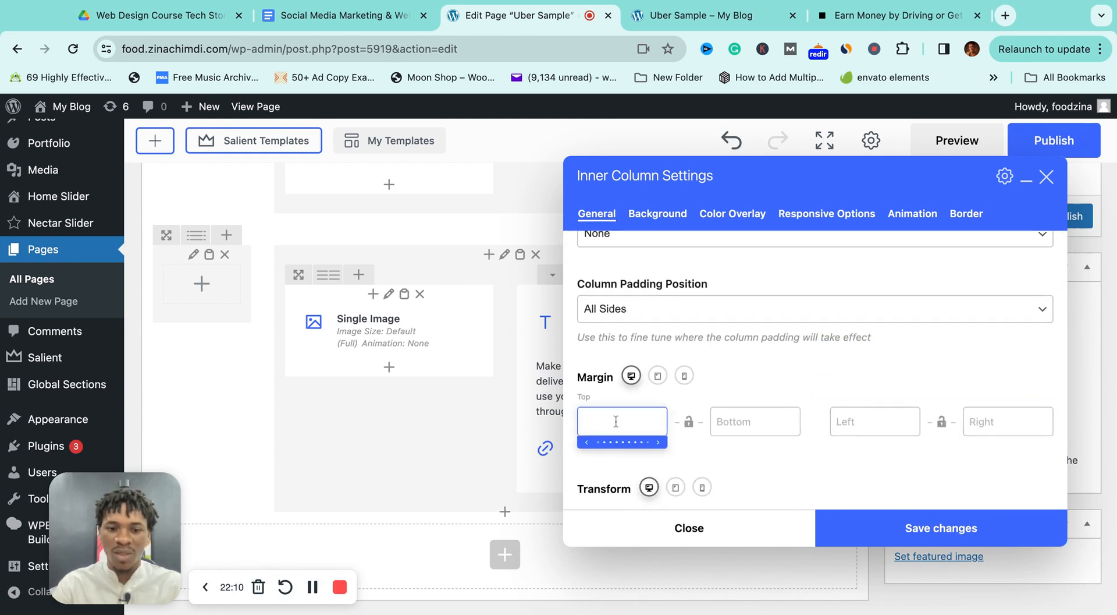
{"action": "type", "text": "70"}
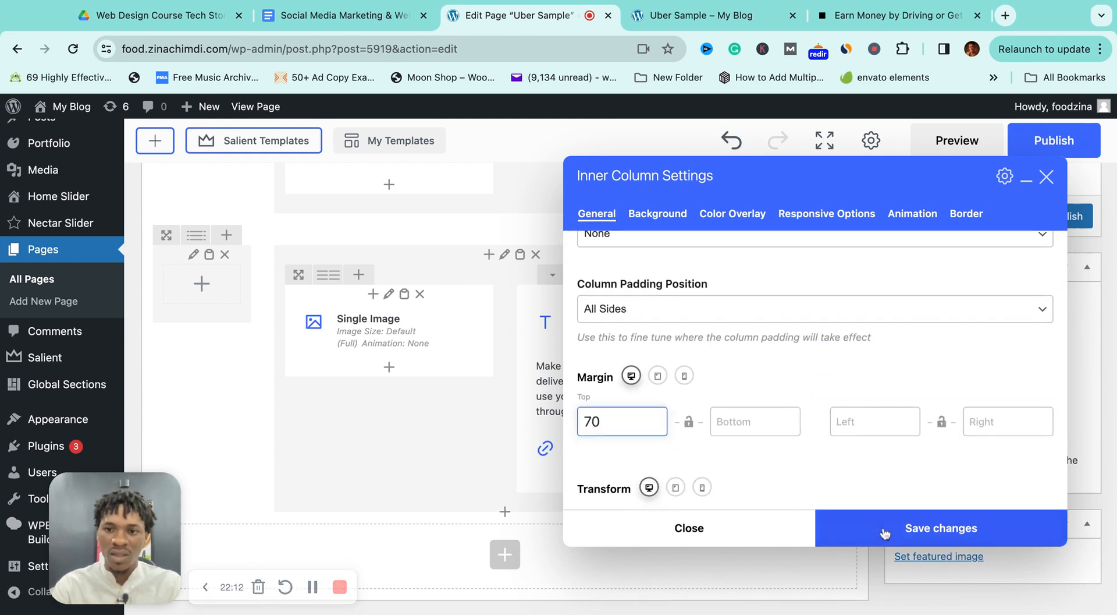
{"action": "left_click", "coordinate": [931, 528]}
Check the Get started button on the Uber site, and set the duplicated row's Ride with Uber button color override to black.
{"action": "left_click", "coordinate": [693, 16]}
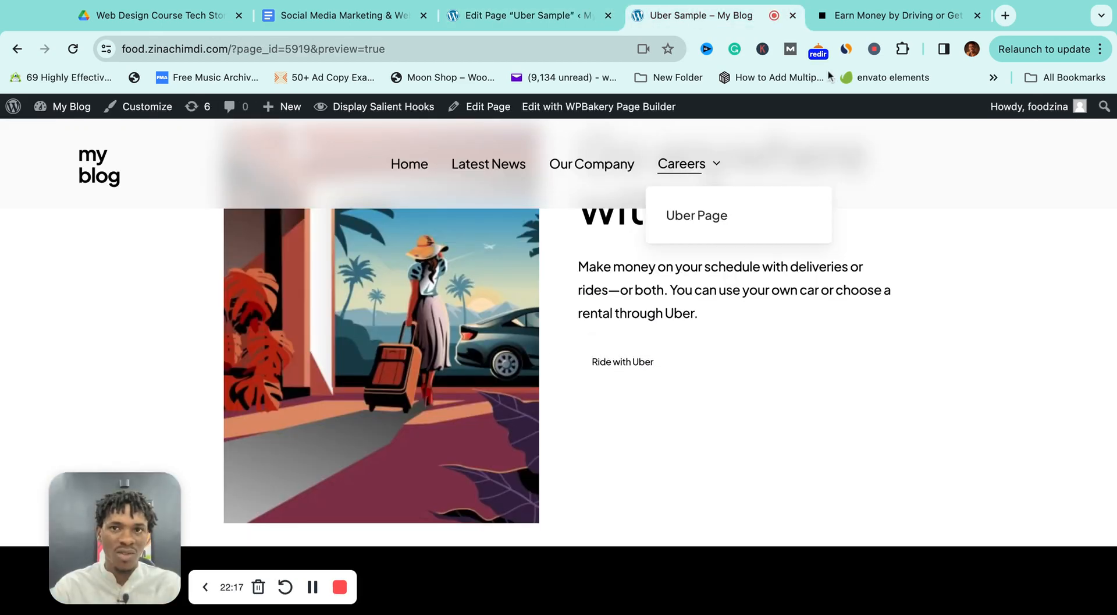
{"action": "left_click", "coordinate": [890, 16]}
{"action": "scroll", "coordinate": [771, 290], "scroll_direction": "down", "scroll_amount": 1}
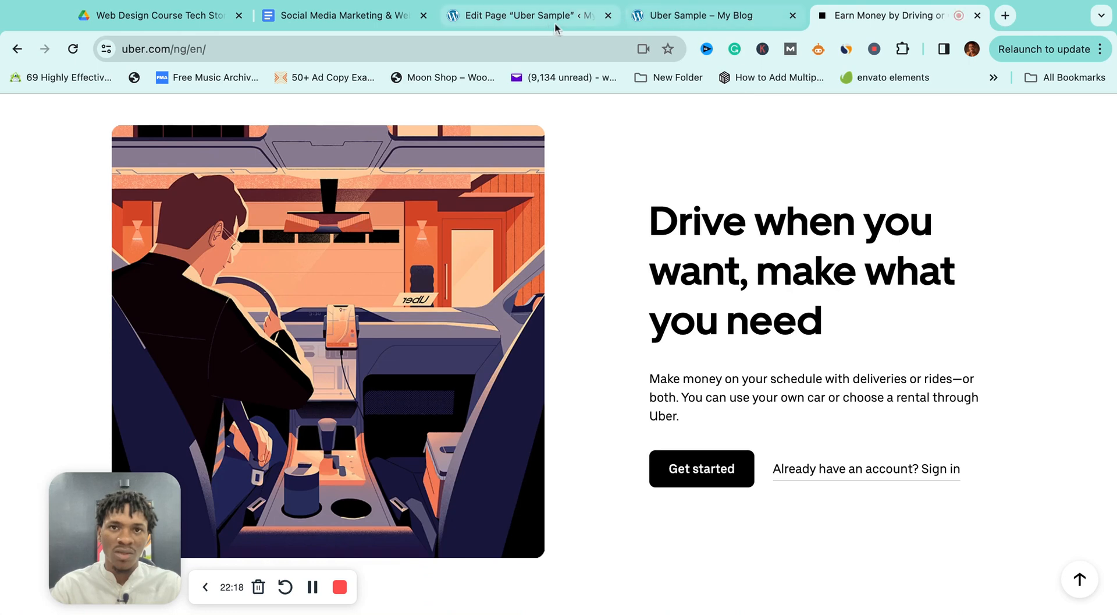
{"action": "left_click", "coordinate": [518, 15]}
{"action": "left_click", "coordinate": [614, 451]}
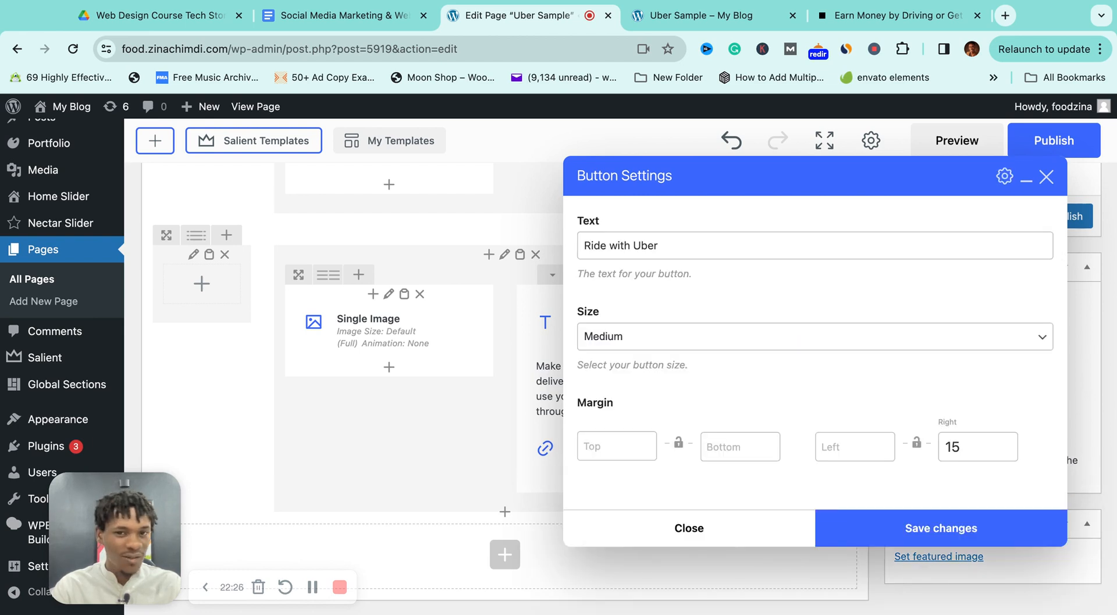
{"action": "scroll", "coordinate": [815, 349], "scroll_direction": "down", "scroll_amount": 10}
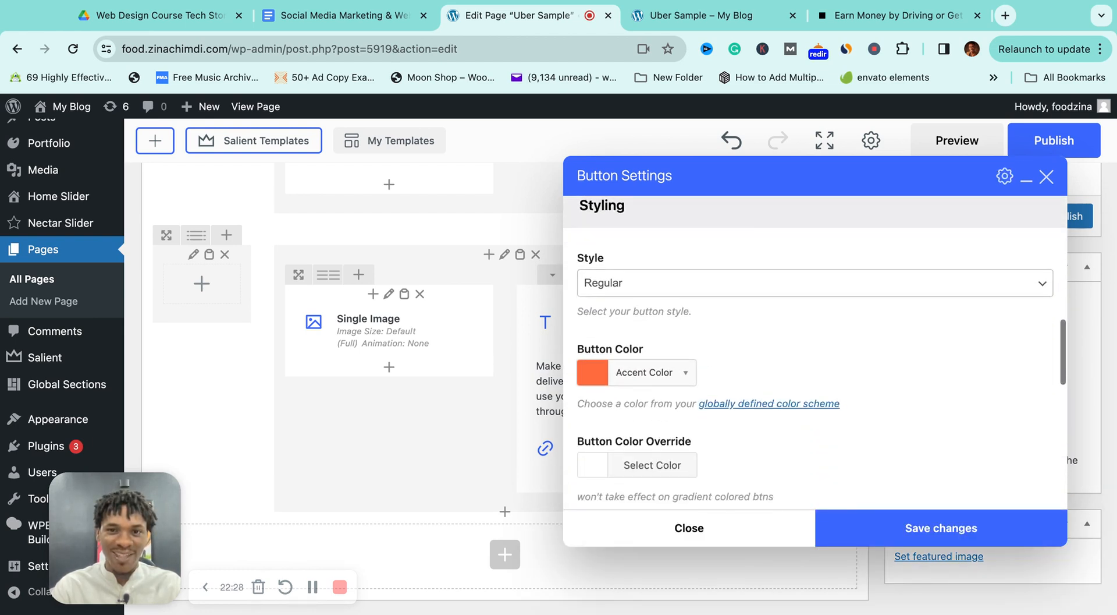
{"action": "scroll", "coordinate": [815, 349], "scroll_direction": "down", "scroll_amount": 2}
{"action": "scroll", "coordinate": [634, 393], "scroll_direction": "down", "scroll_amount": 1}
{"action": "left_click", "coordinate": [637, 367]}
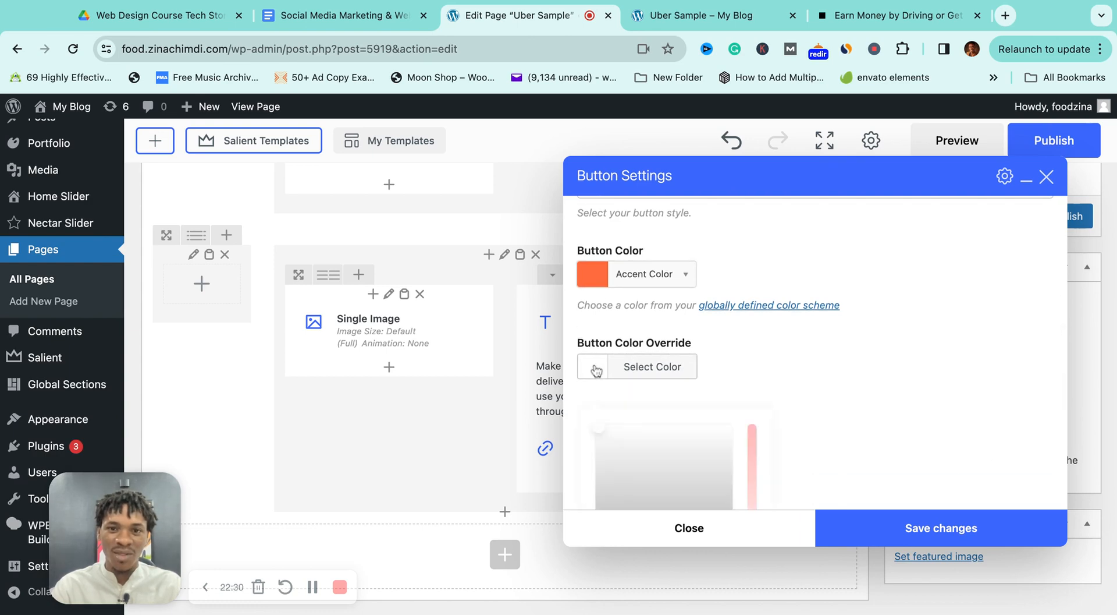
{"action": "scroll", "coordinate": [610, 452], "scroll_direction": "down", "scroll_amount": 3}
{"action": "left_click", "coordinate": [601, 427]}
{"action": "left_click", "coordinate": [843, 385]}
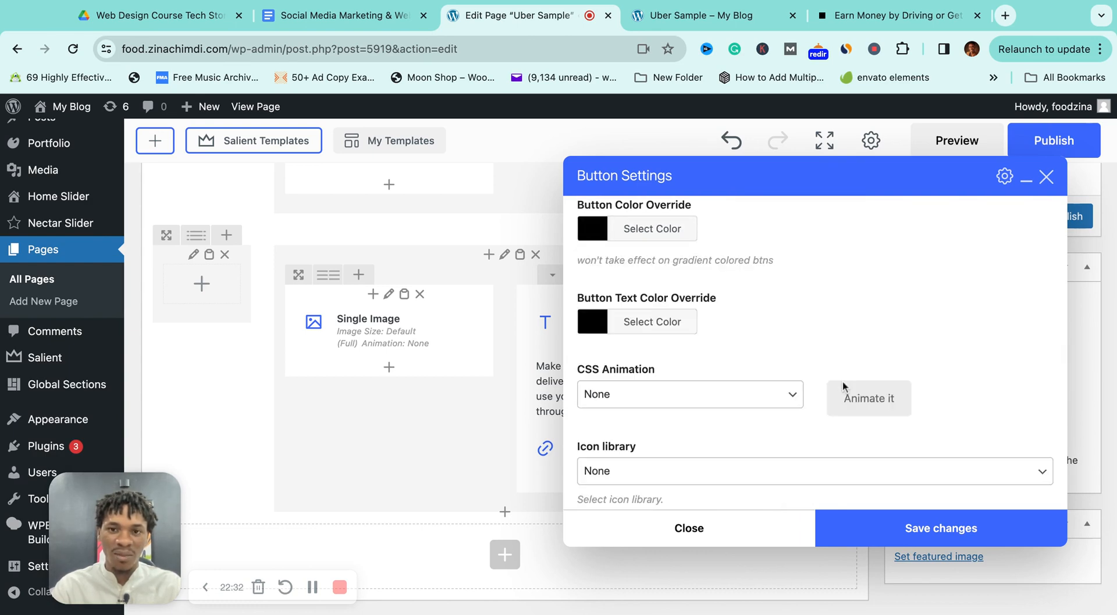
Set the button's text color override to white (#ffffff), save the button settings, and preview the page.
{"action": "scroll", "coordinate": [843, 384], "scroll_direction": "down", "scroll_amount": 5}
{"action": "scroll", "coordinate": [843, 384], "scroll_direction": "down", "scroll_amount": 3}
{"action": "scroll", "coordinate": [841, 407], "scroll_direction": "up", "scroll_amount": 5}
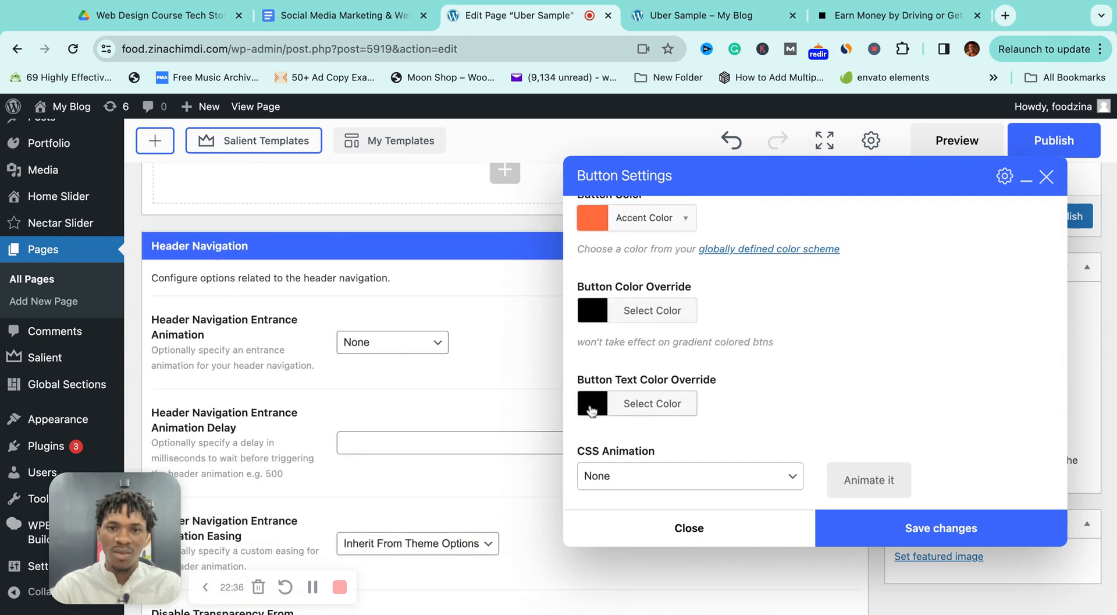
{"action": "left_click", "coordinate": [591, 411]}
{"action": "scroll", "coordinate": [623, 464], "scroll_direction": "down", "scroll_amount": 2}
{"action": "left_click", "coordinate": [626, 353]}
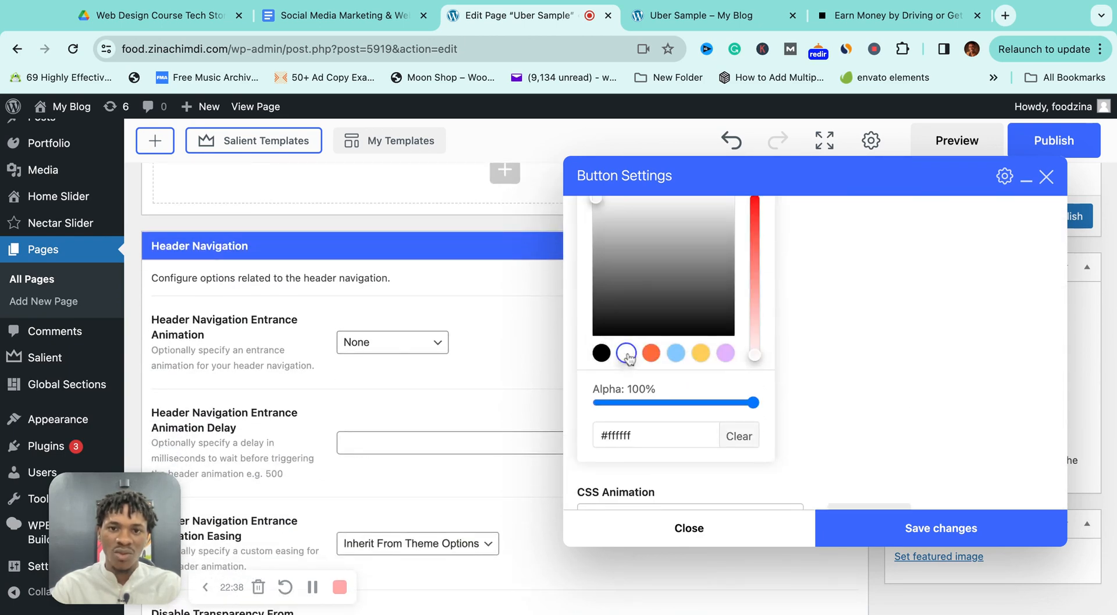
{"action": "scroll", "coordinate": [916, 408], "scroll_direction": "down", "scroll_amount": 5}
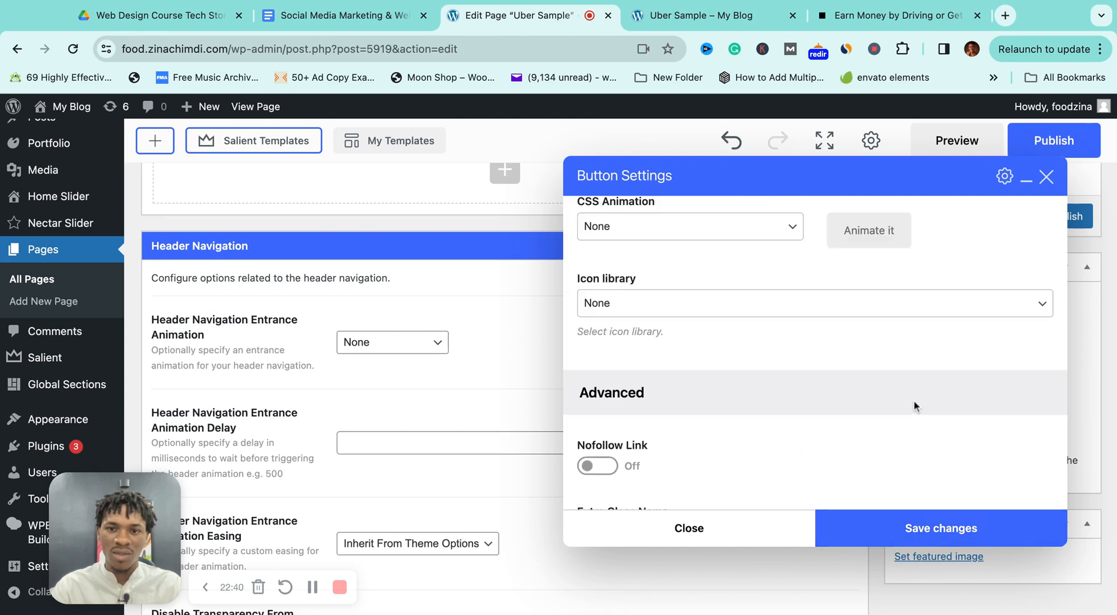
{"action": "left_click", "coordinate": [925, 546]}
{"action": "left_click", "coordinate": [958, 141]}
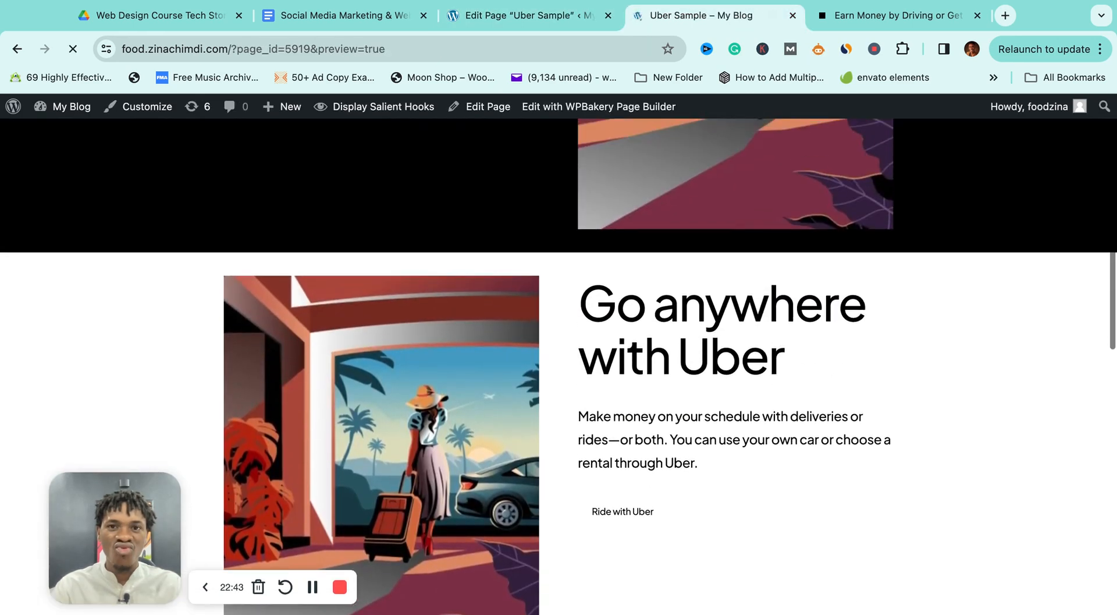
Review the black hero section and the white drive section on the Uber Sample preview page, including the Ride with Uber button.
{"action": "scroll", "coordinate": [559, 366], "scroll_direction": "down", "scroll_amount": 11}
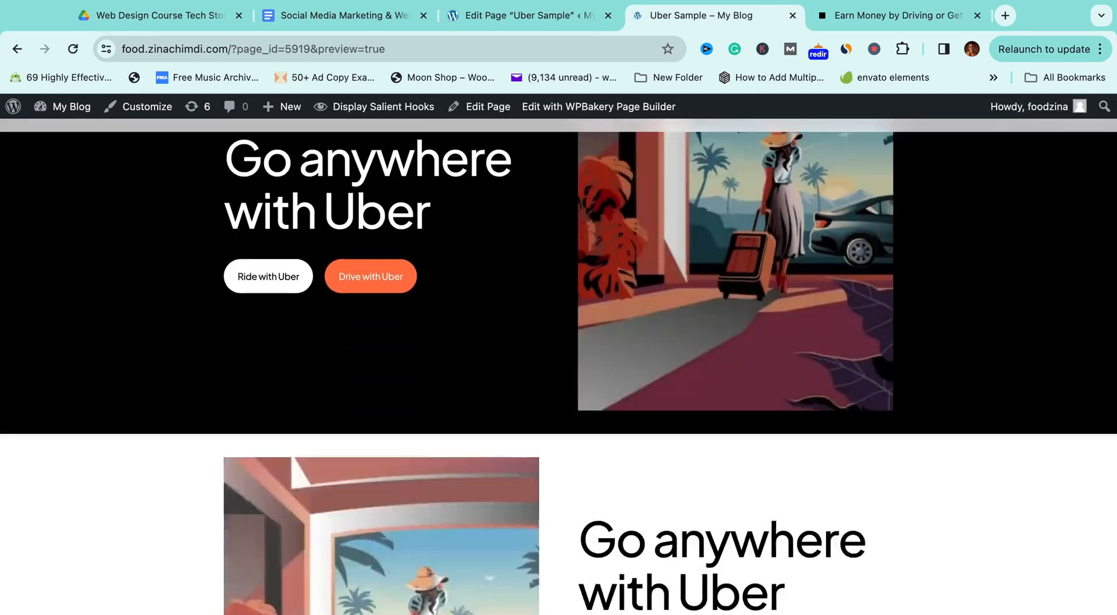
{"action": "scroll", "coordinate": [559, 366], "scroll_direction": "up", "scroll_amount": 3}
{"action": "scroll", "coordinate": [559, 367], "scroll_direction": "up", "scroll_amount": 4}
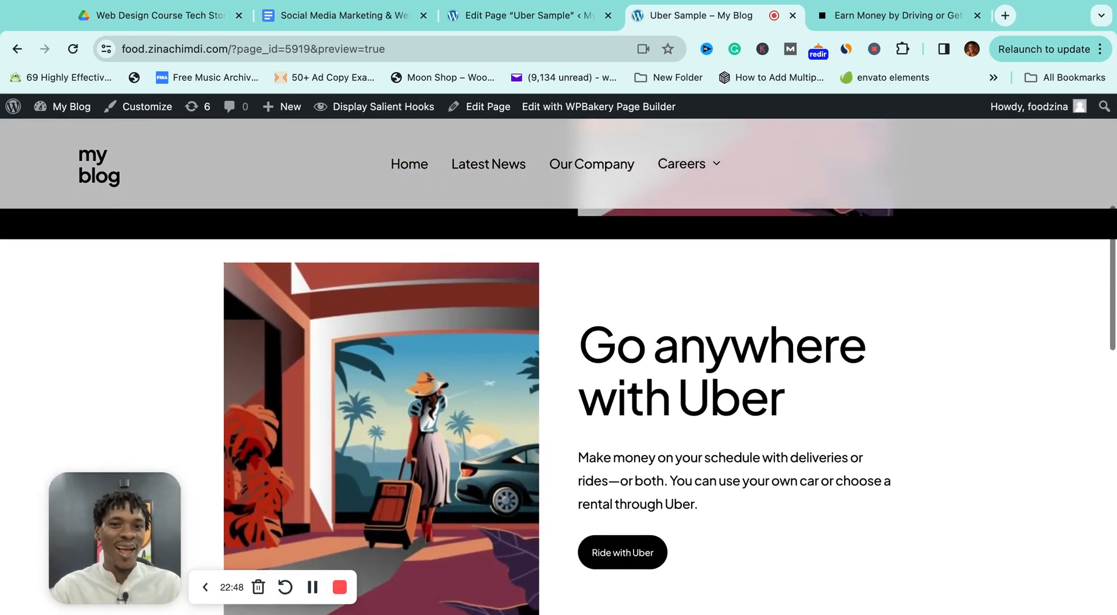
{"action": "scroll", "coordinate": [559, 367], "scroll_direction": "down", "scroll_amount": 2}
{"action": "scroll", "coordinate": [778, 313], "scroll_direction": "up", "scroll_amount": 3}
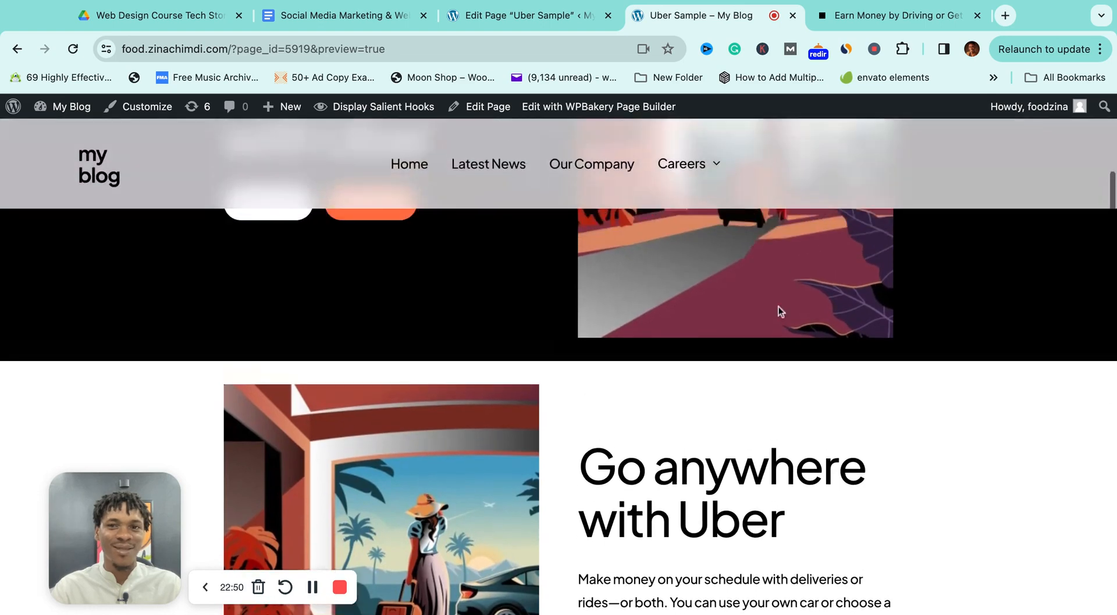
Compare with the Uber site, examining its drive section and the "Always the ride you want" section below it.
{"action": "left_click", "coordinate": [861, 16]}
{"action": "scroll", "coordinate": [737, 254], "scroll_direction": "down", "scroll_amount": 1}
{"action": "scroll", "coordinate": [737, 253], "scroll_direction": "down", "scroll_amount": 2}
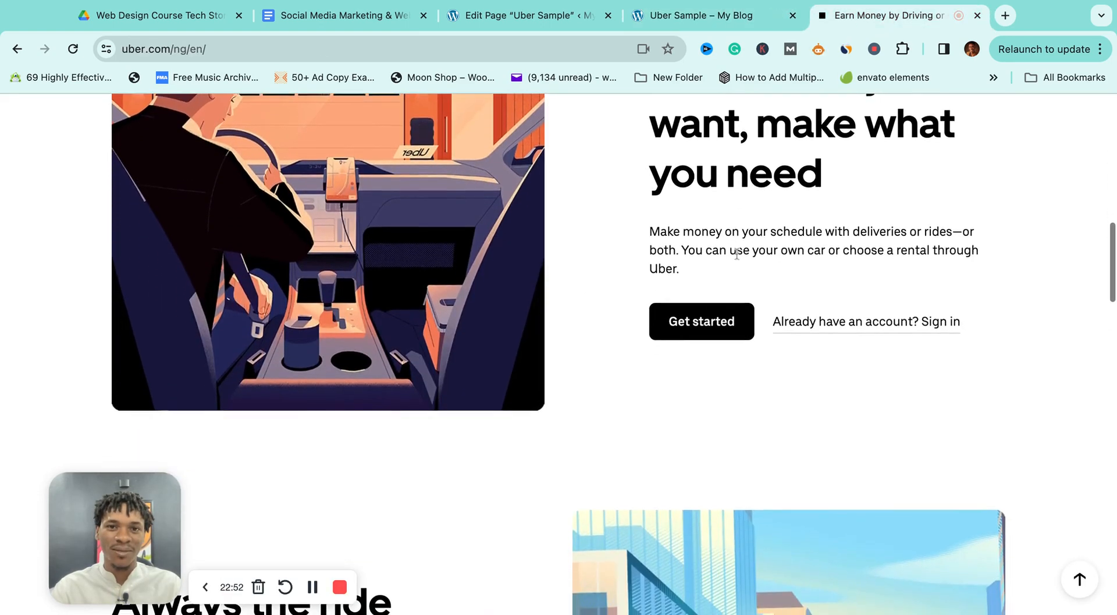
{"action": "scroll", "coordinate": [737, 254], "scroll_direction": "up", "scroll_amount": 5}
{"action": "scroll", "coordinate": [737, 253], "scroll_direction": "down", "scroll_amount": 8}
{"action": "scroll", "coordinate": [740, 308], "scroll_direction": "down", "scroll_amount": 6}
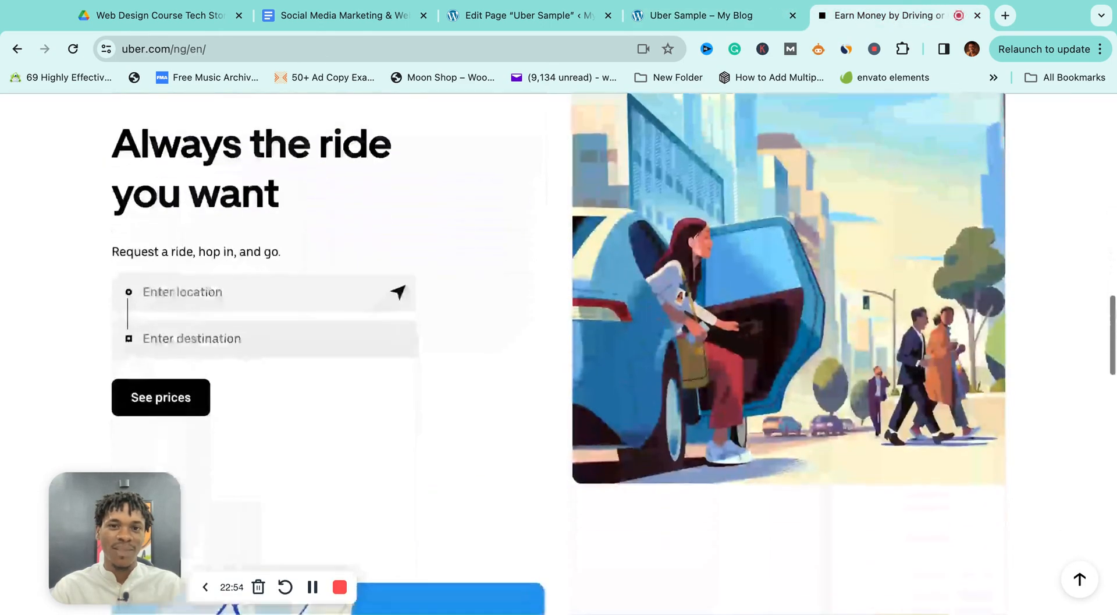
{"action": "scroll", "coordinate": [740, 308], "scroll_direction": "up", "scroll_amount": 3}
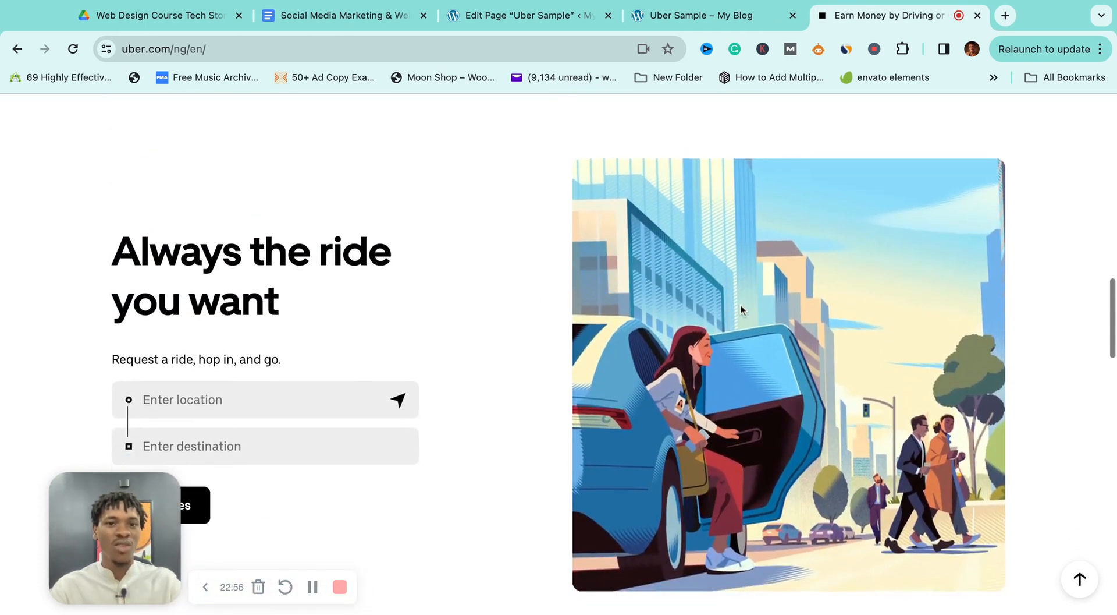
Examine how the location field behaves in the Uber site's "Always the ride you want" section.
{"action": "scroll", "coordinate": [741, 305], "scroll_direction": "down", "scroll_amount": 2}
{"action": "left_click", "coordinate": [290, 306]}
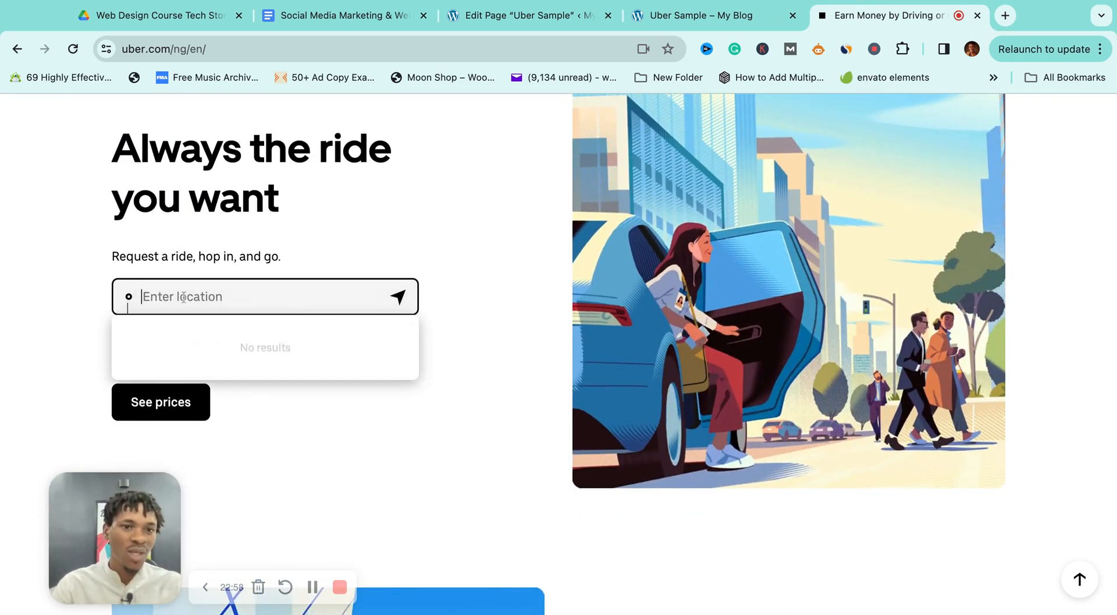
{"action": "left_click", "coordinate": [430, 411]}
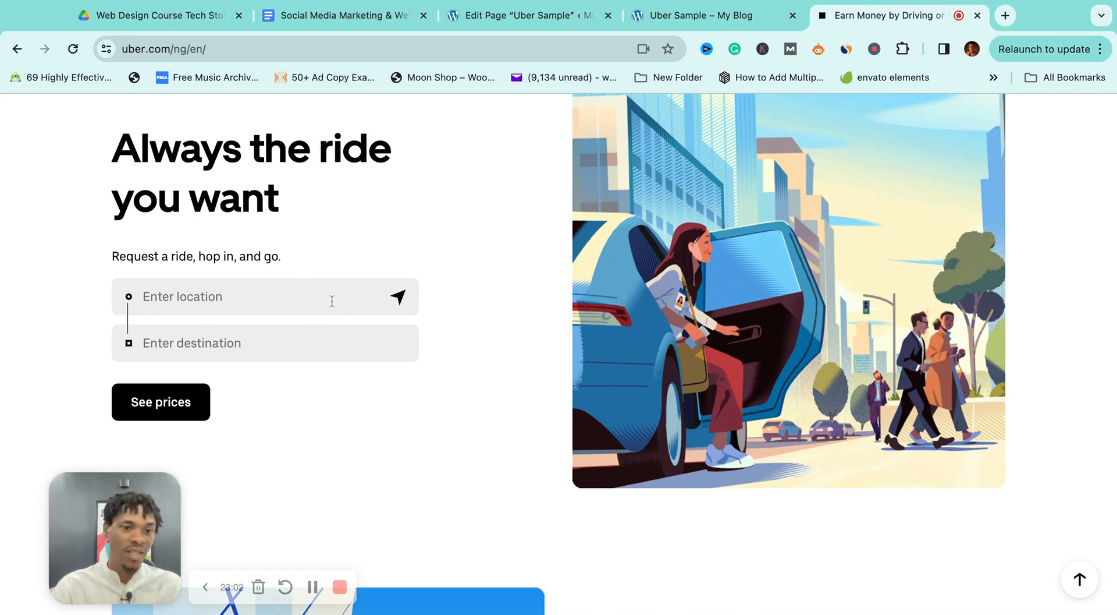
{"action": "left_click", "coordinate": [205, 586]}
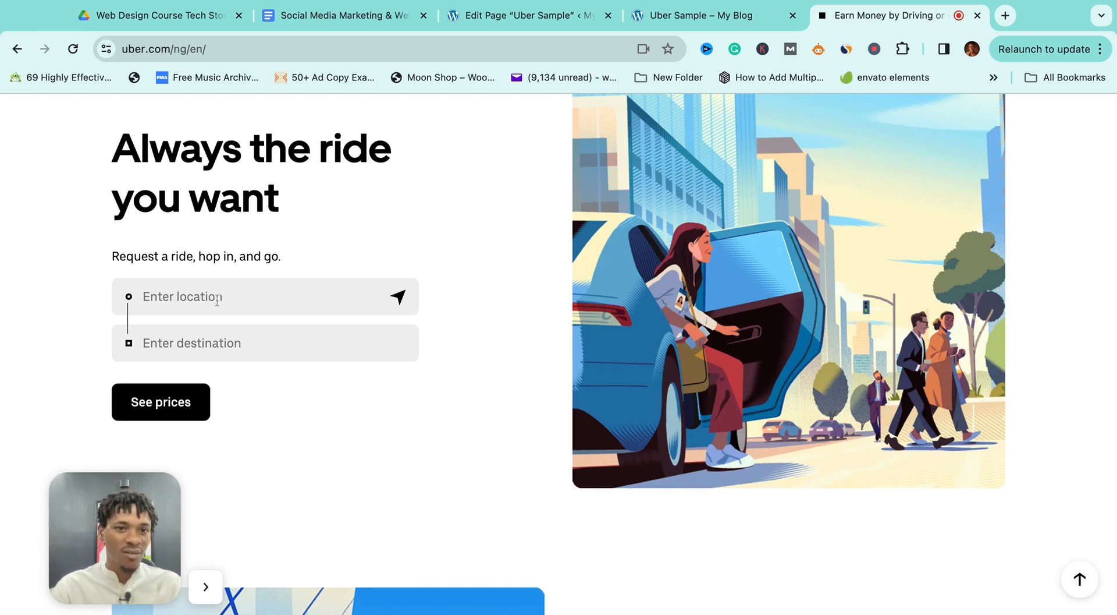
{"action": "left_click", "coordinate": [175, 304]}
{"action": "left_click", "coordinate": [398, 436]}
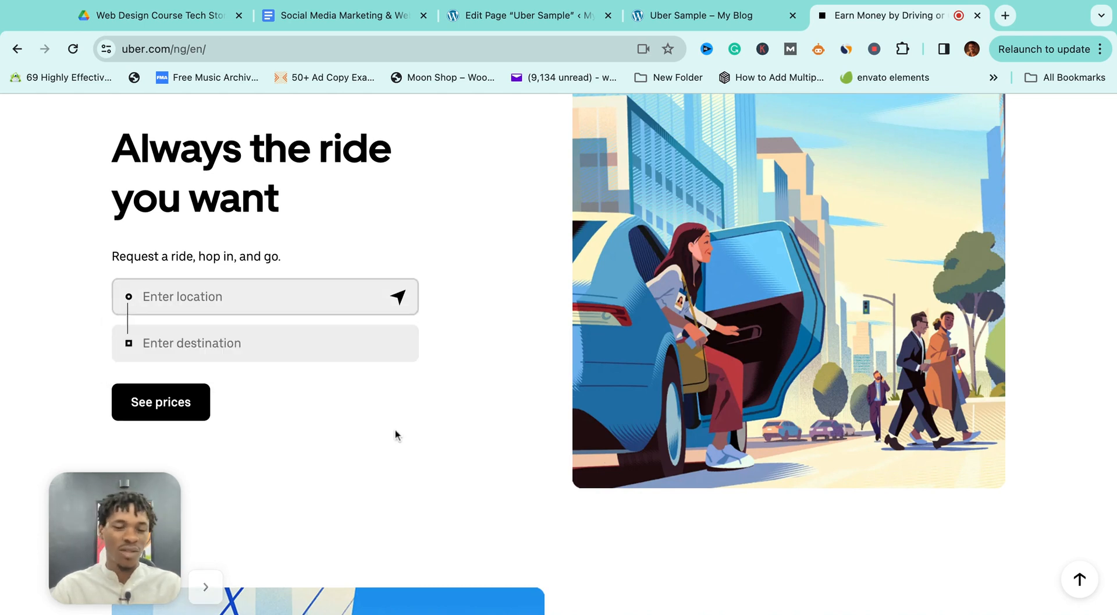
Look over the Uber site's ride request form, its business section and the "It's easier in the apps" section.
{"action": "scroll", "coordinate": [304, 348], "scroll_direction": "down", "scroll_amount": 1}
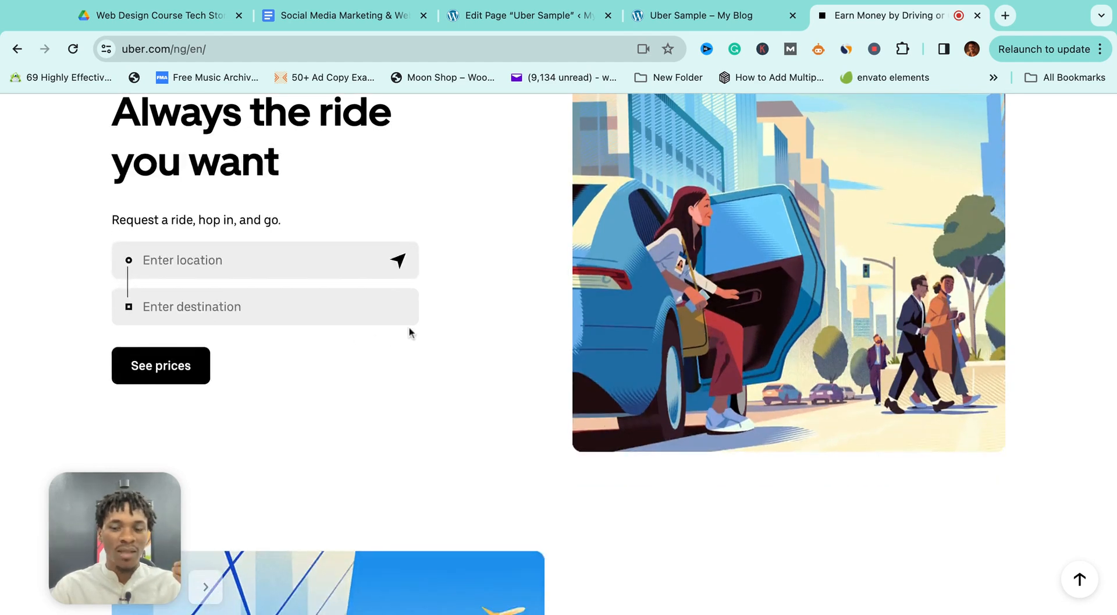
{"action": "scroll", "coordinate": [469, 307], "scroll_direction": "down", "scroll_amount": 1}
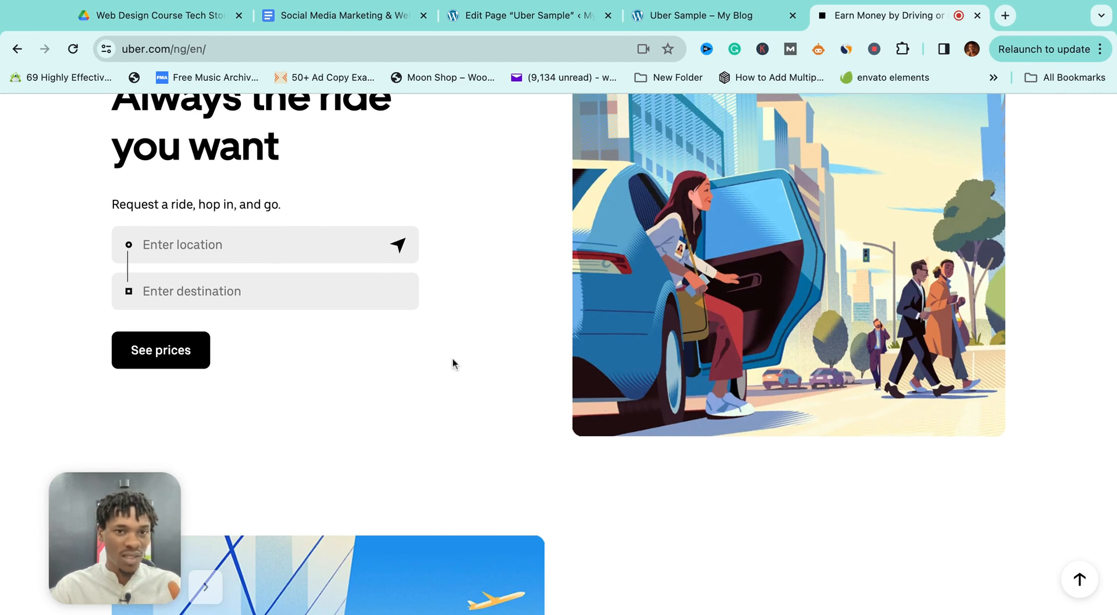
{"action": "scroll", "coordinate": [454, 362], "scroll_direction": "up", "scroll_amount": 3}
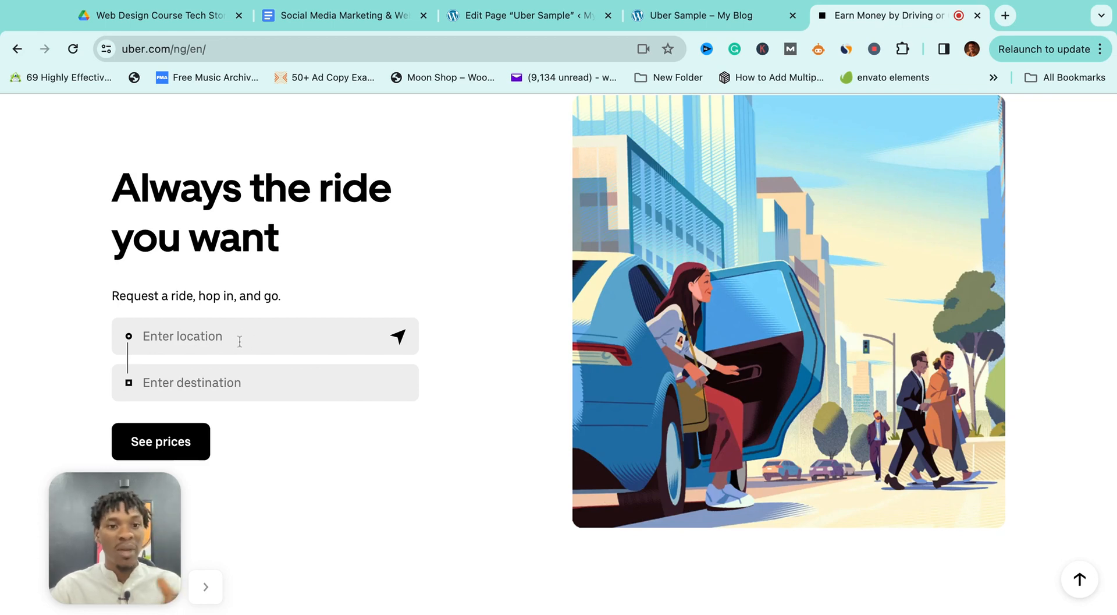
{"action": "scroll", "coordinate": [434, 367], "scroll_direction": "down", "scroll_amount": 10}
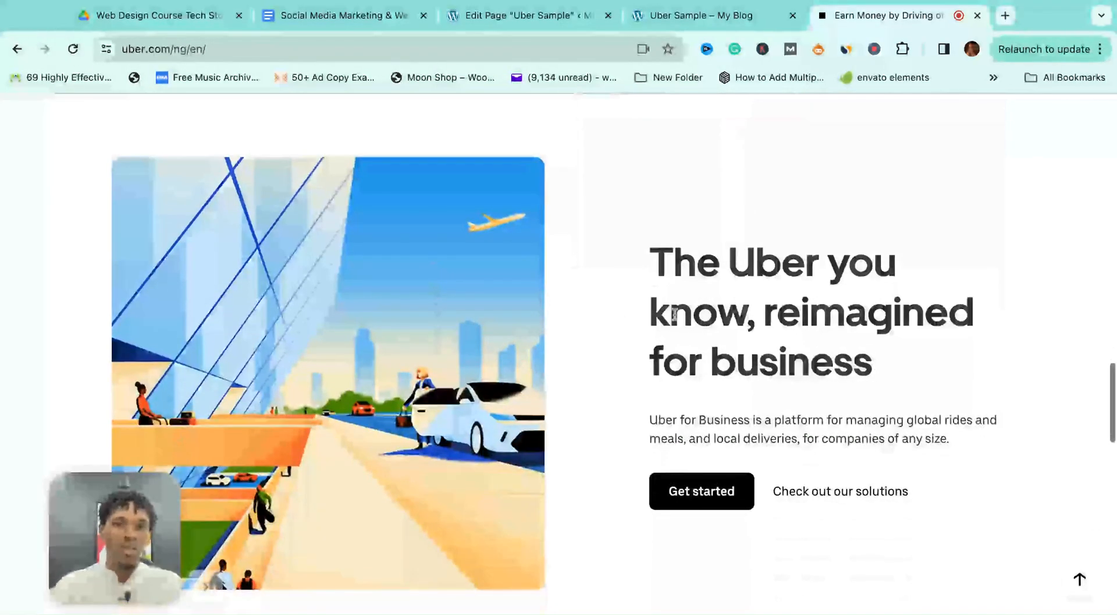
{"action": "scroll", "coordinate": [622, 333], "scroll_direction": "down", "scroll_amount": 2}
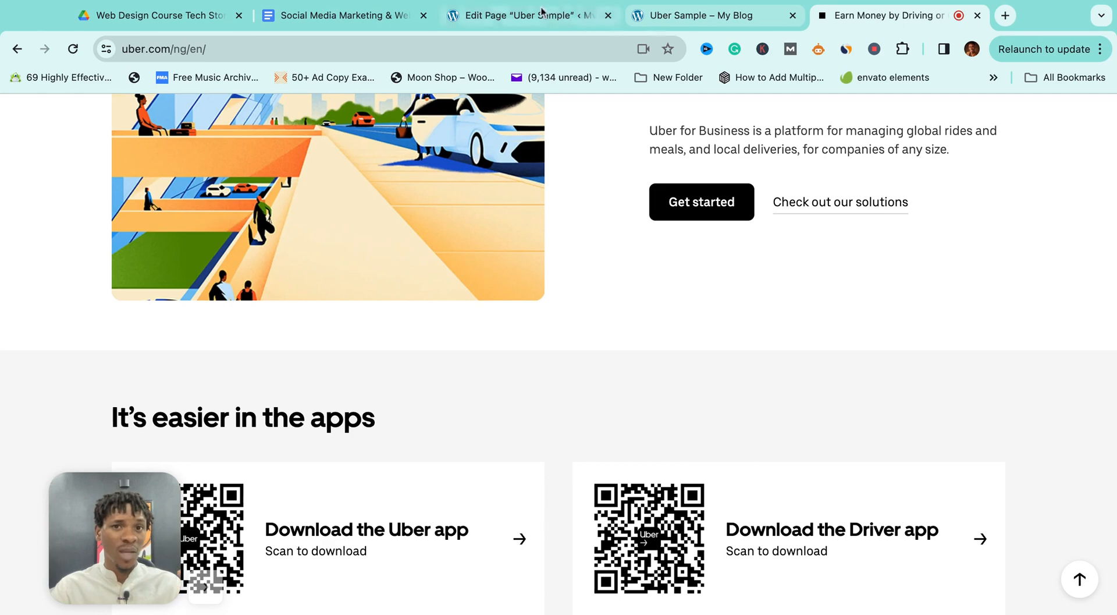
Return to the Uber Sample page editor and publish the page.
{"action": "left_click", "coordinate": [542, 15]}
{"action": "scroll", "coordinate": [552, 326], "scroll_direction": "up", "scroll_amount": 15}
{"action": "scroll", "coordinate": [552, 324], "scroll_direction": "up", "scroll_amount": 4}
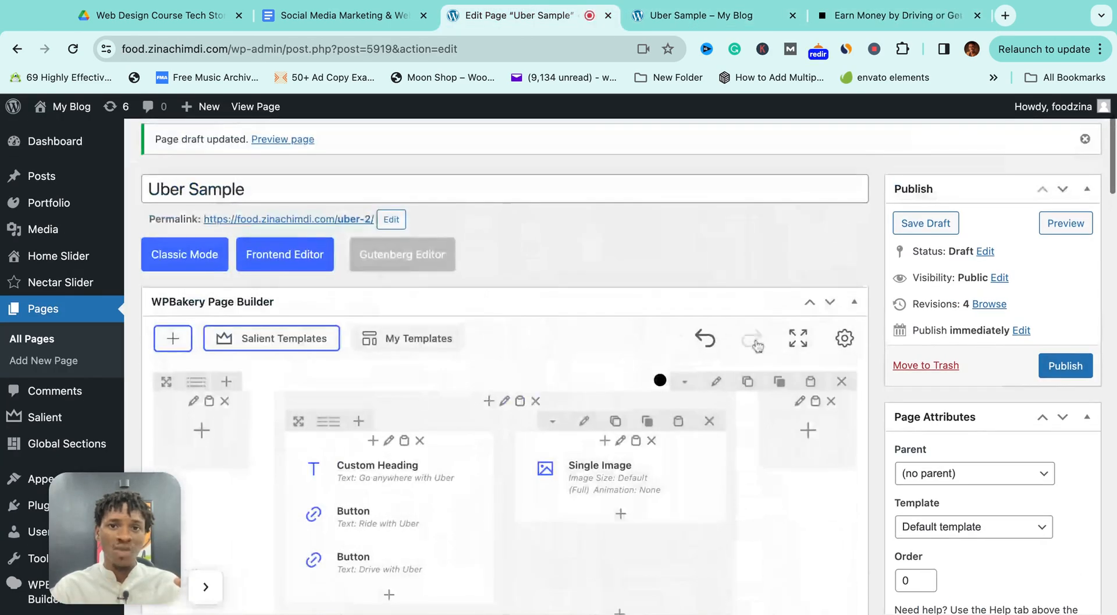
{"action": "left_click", "coordinate": [1067, 362]}
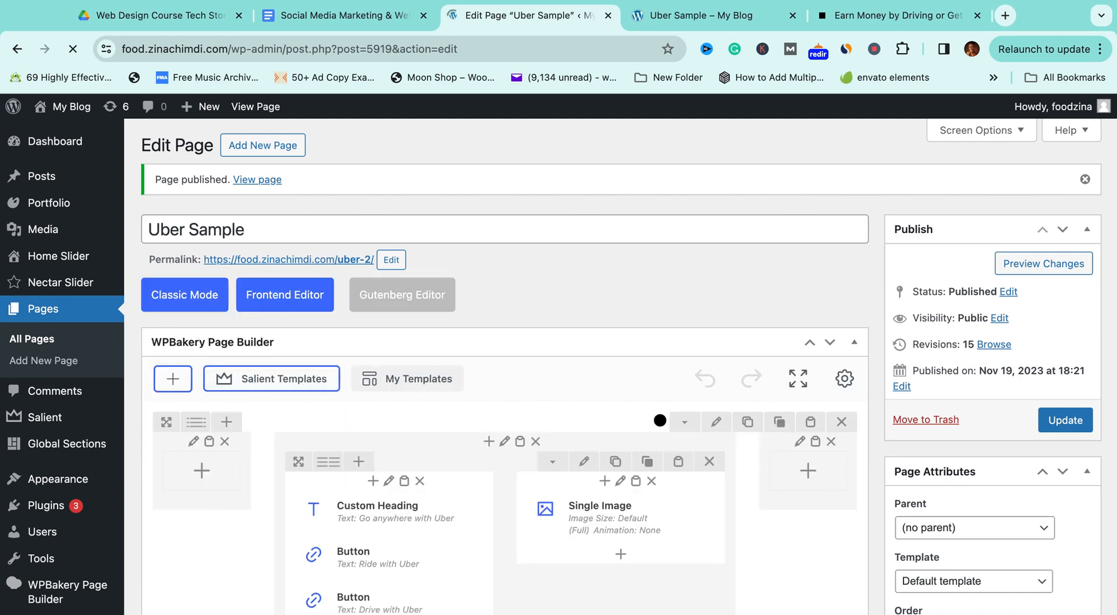
Open the Uber Sample page in the Frontend Editor and look over its rows down to the empty row at the end.
{"action": "scroll", "coordinate": [297, 233], "scroll_direction": "down", "scroll_amount": 2}
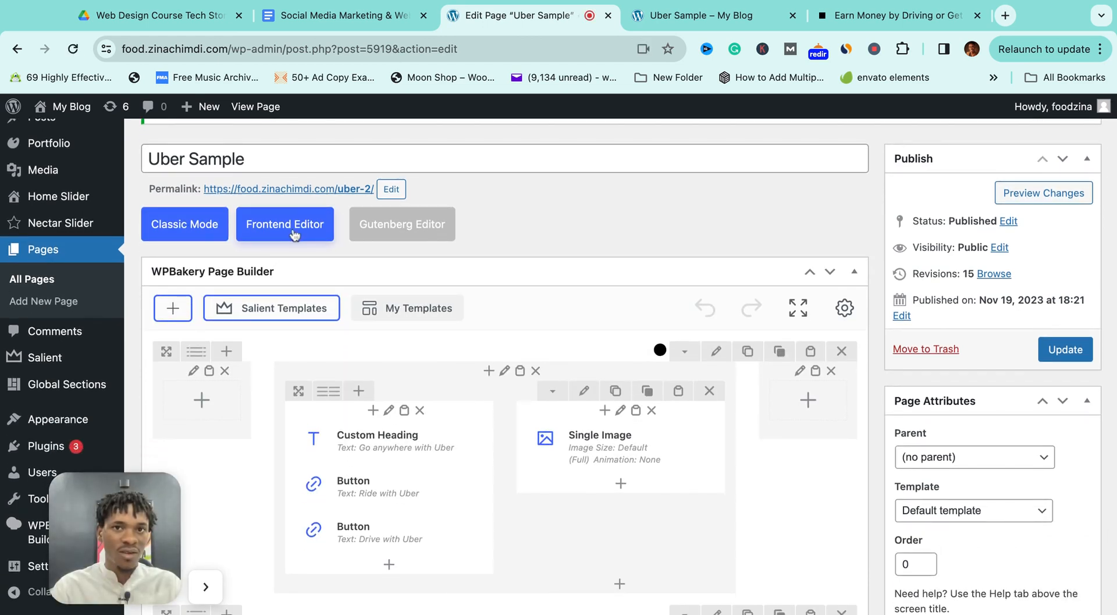
{"action": "left_click", "coordinate": [297, 233]}
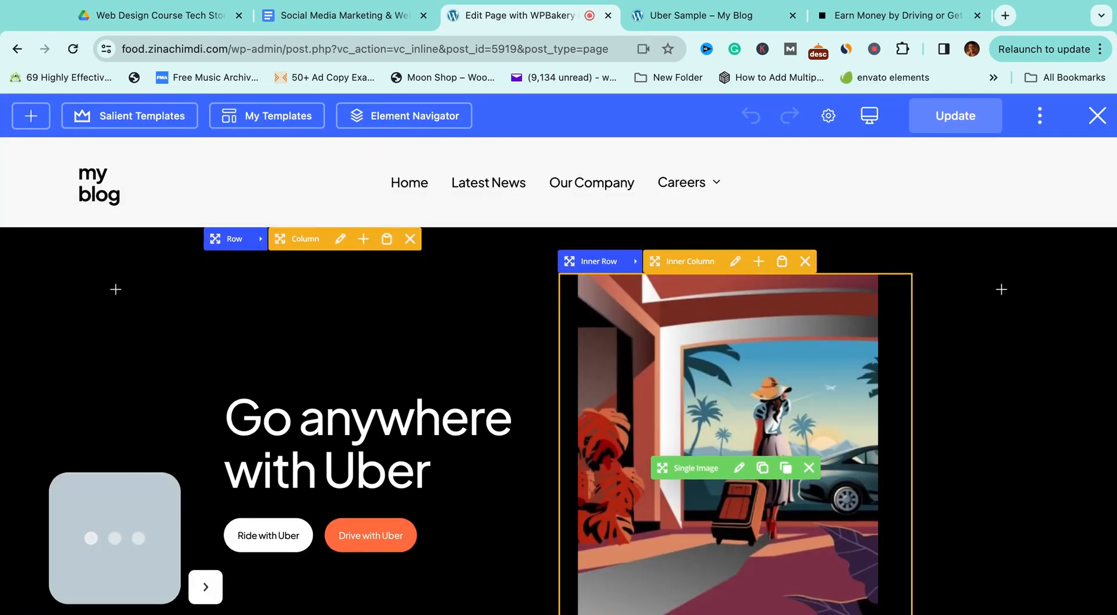
{"action": "scroll", "coordinate": [681, 395], "scroll_direction": "down", "scroll_amount": 10}
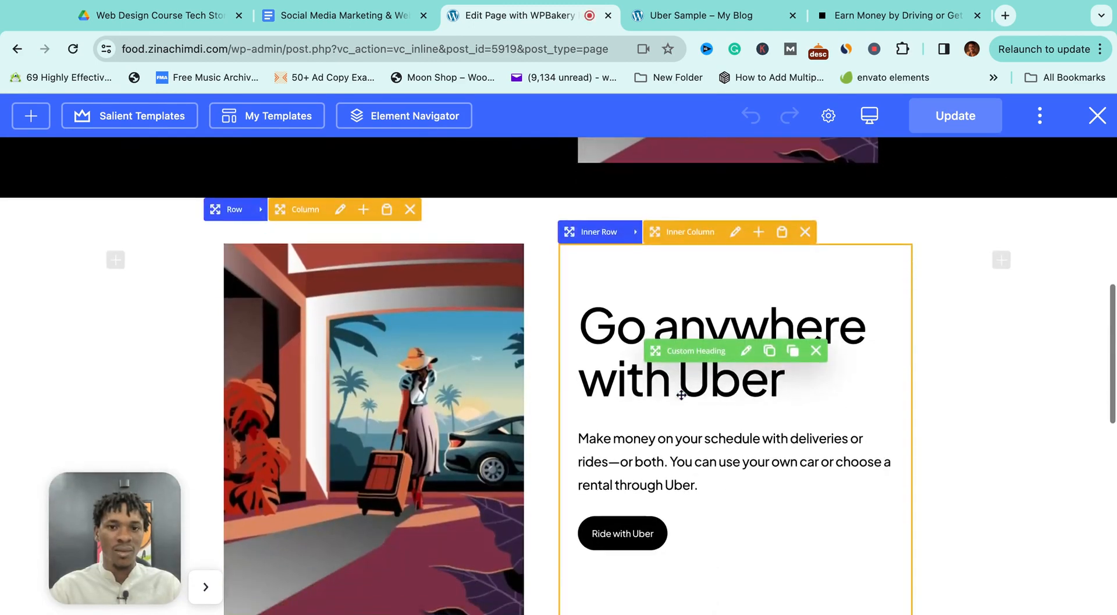
{"action": "scroll", "coordinate": [681, 396], "scroll_direction": "down", "scroll_amount": 5}
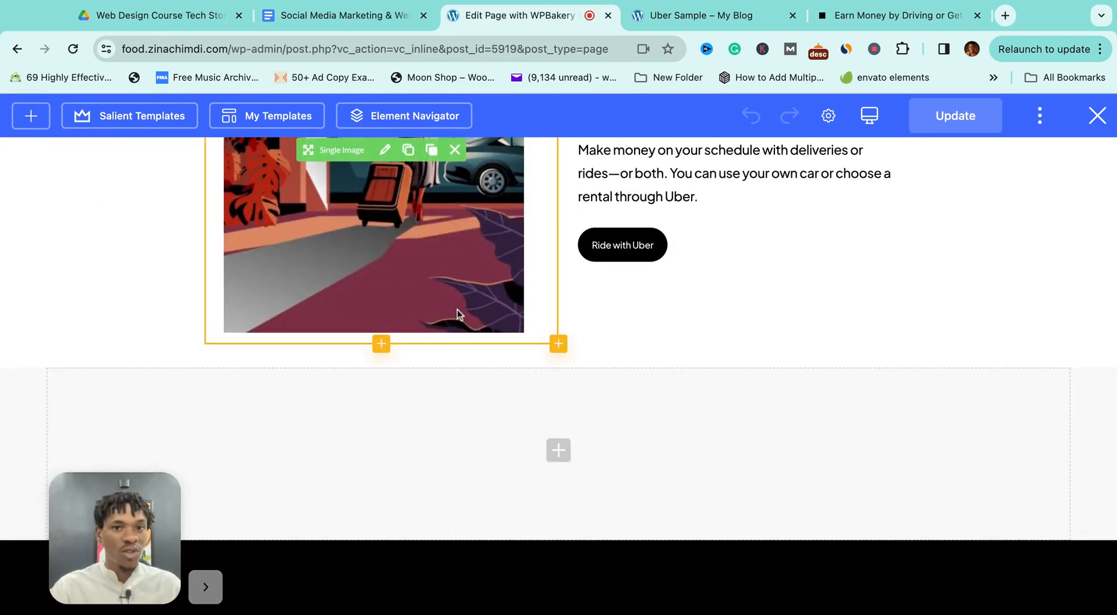
{"action": "scroll", "coordinate": [489, 244], "scroll_direction": "up", "scroll_amount": 3}
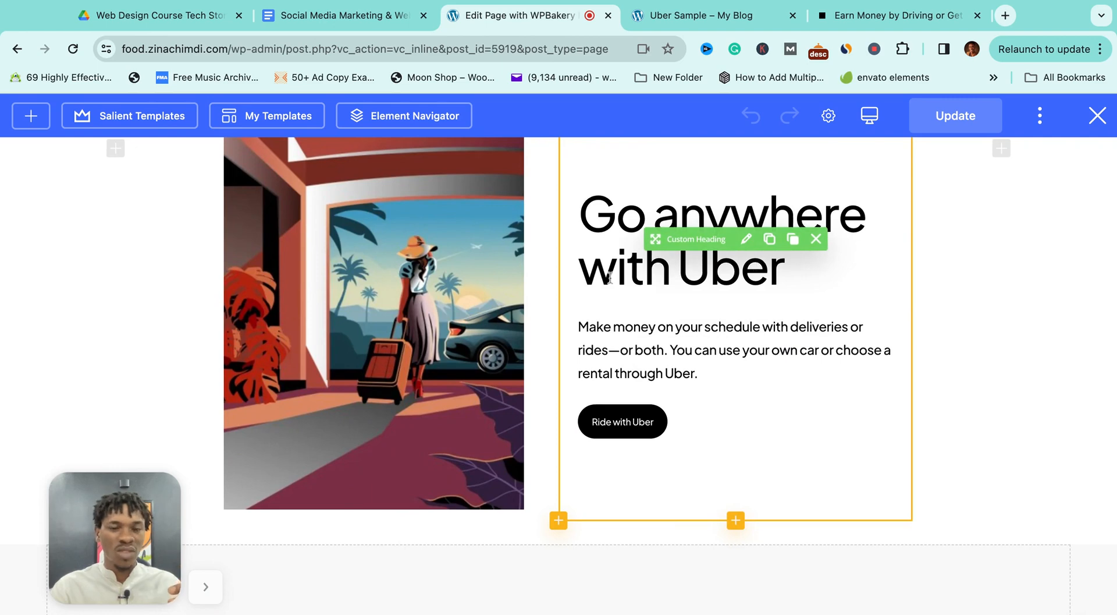
Examine the black hero row and the white drive row with their column and element controls in the Frontend Editor.
{"action": "scroll", "coordinate": [610, 278], "scroll_direction": "up", "scroll_amount": 5}
{"action": "scroll", "coordinate": [456, 234], "scroll_direction": "up", "scroll_amount": 2}
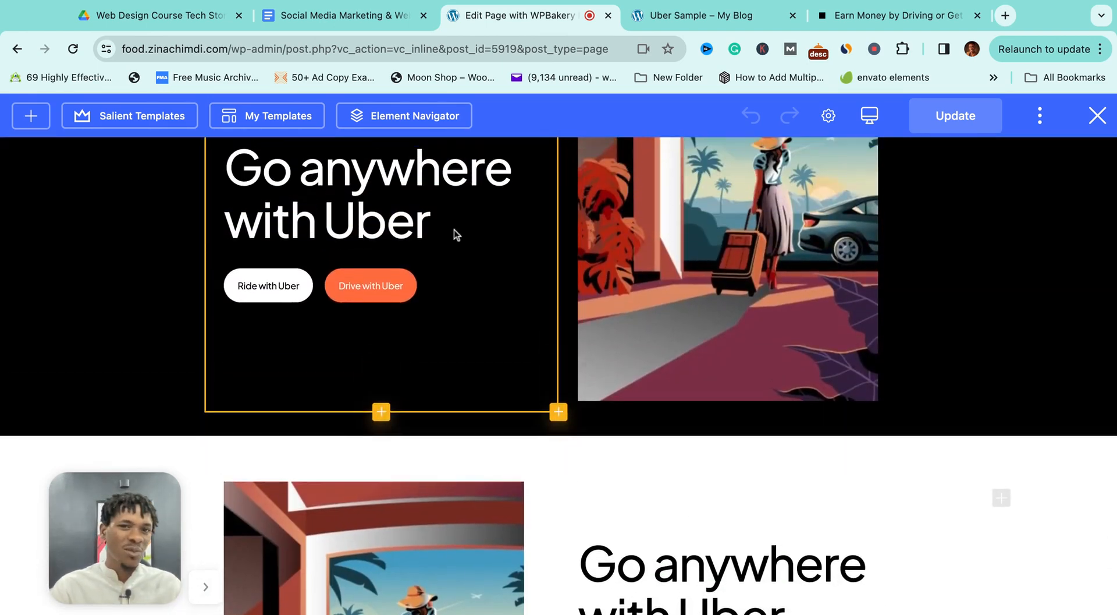
{"action": "scroll", "coordinate": [455, 234], "scroll_direction": "up", "scroll_amount": 2}
{"action": "scroll", "coordinate": [467, 275], "scroll_direction": "up", "scroll_amount": 3}
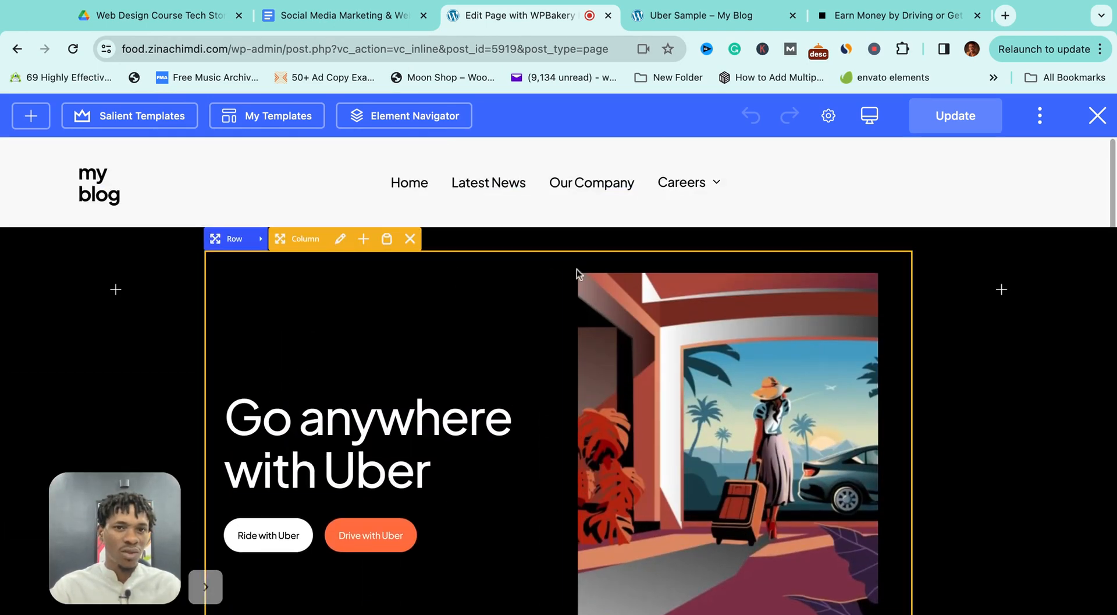
{"action": "scroll", "coordinate": [777, 349], "scroll_direction": "down", "scroll_amount": 2}
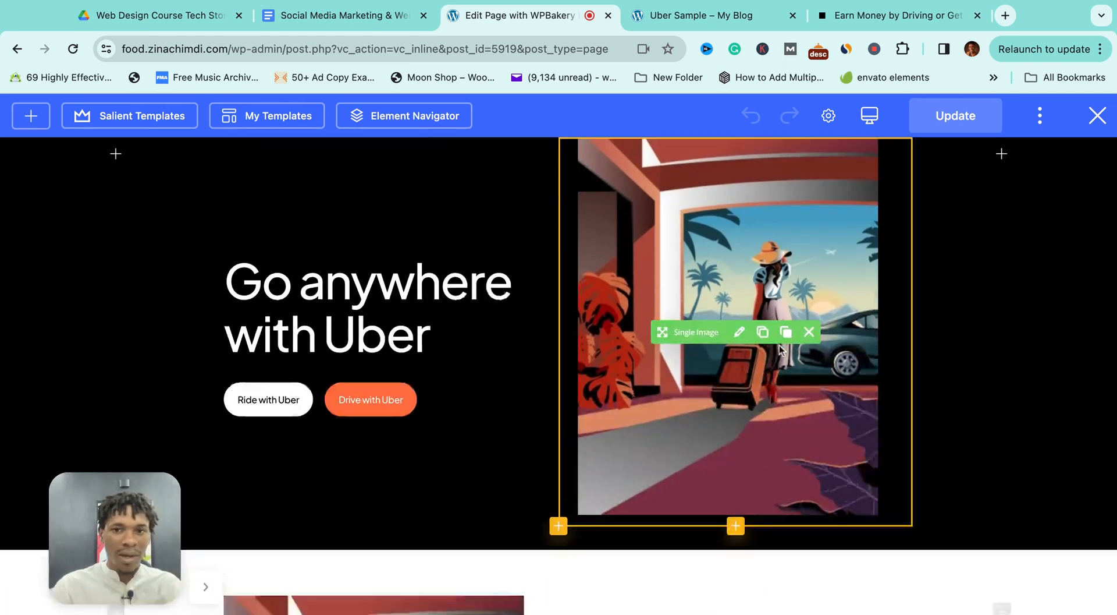
{"action": "scroll", "coordinate": [896, 391], "scroll_direction": "down", "scroll_amount": 2}
{"action": "scroll", "coordinate": [896, 393], "scroll_direction": "up", "scroll_amount": 1}
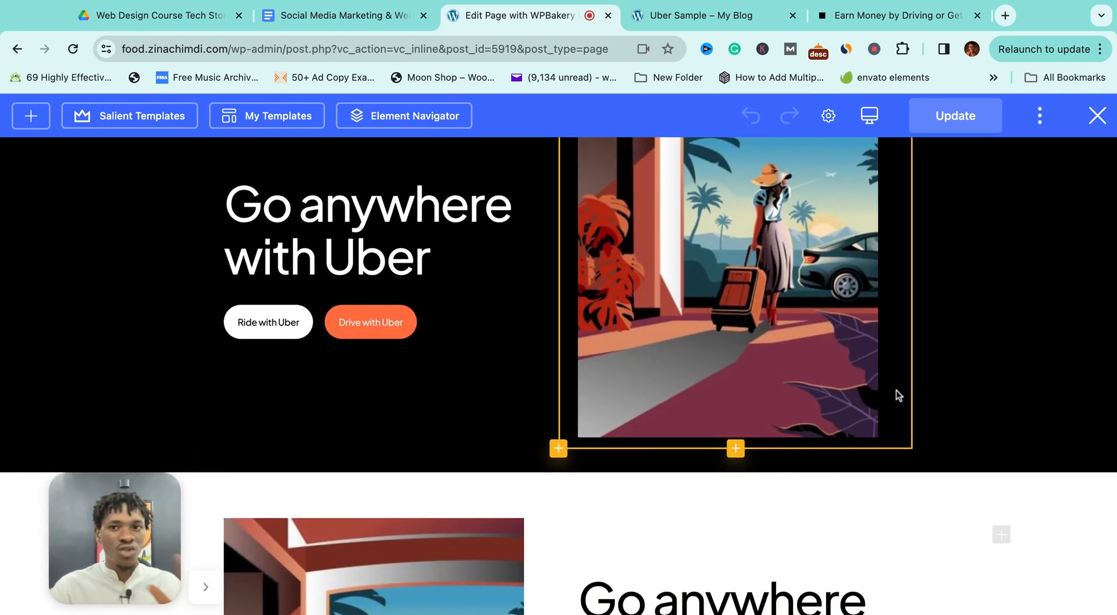
{"action": "scroll", "coordinate": [946, 358], "scroll_direction": "down", "scroll_amount": 2}
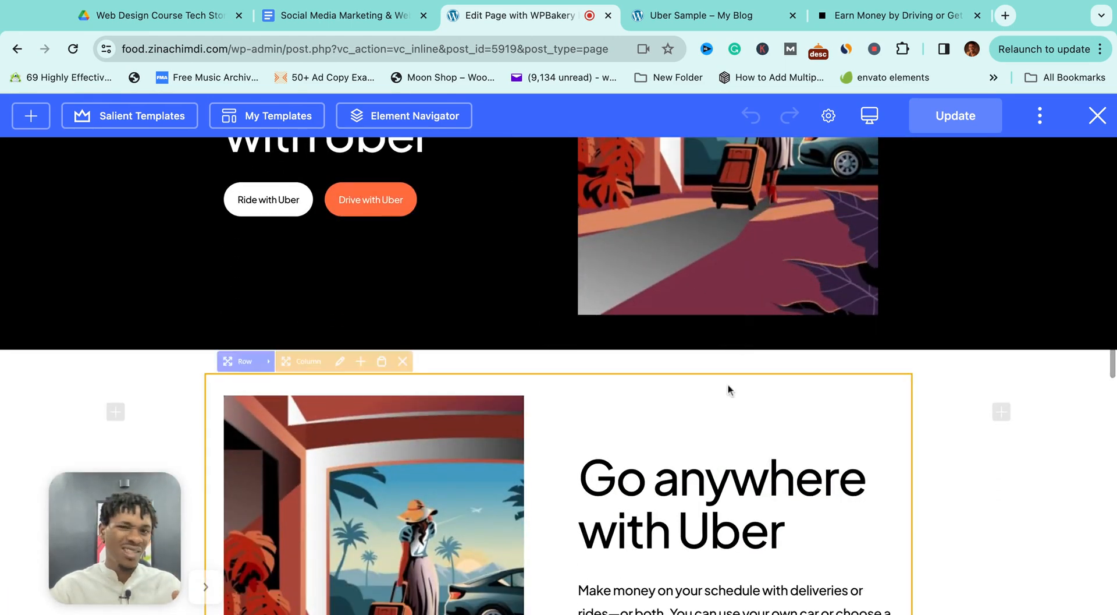
{"action": "scroll", "coordinate": [693, 381], "scroll_direction": "down", "scroll_amount": 3}
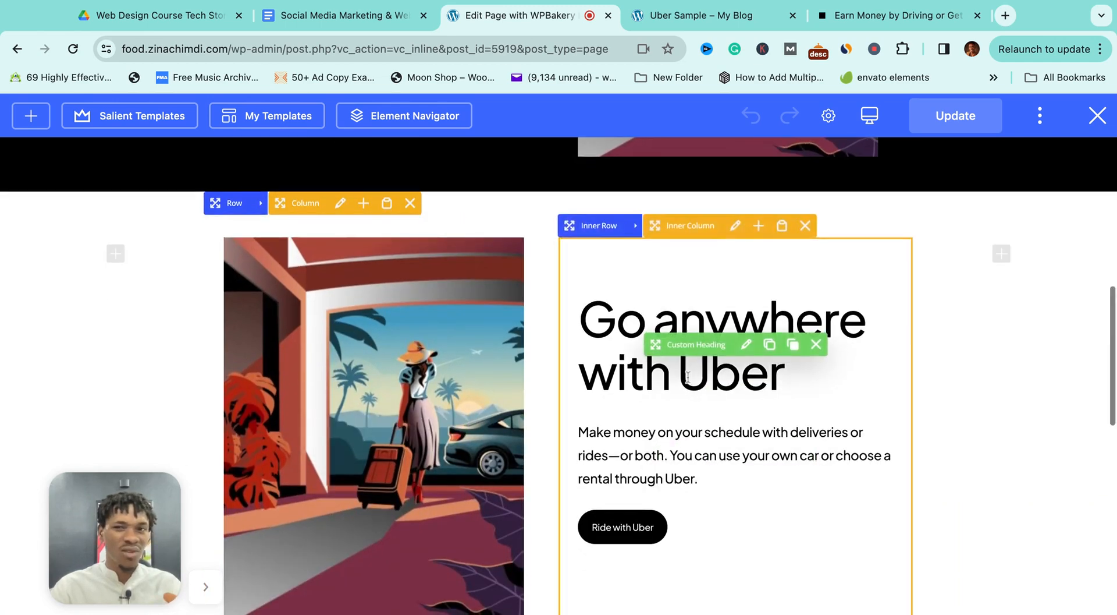
{"action": "scroll", "coordinate": [687, 377], "scroll_direction": "down", "scroll_amount": 5}
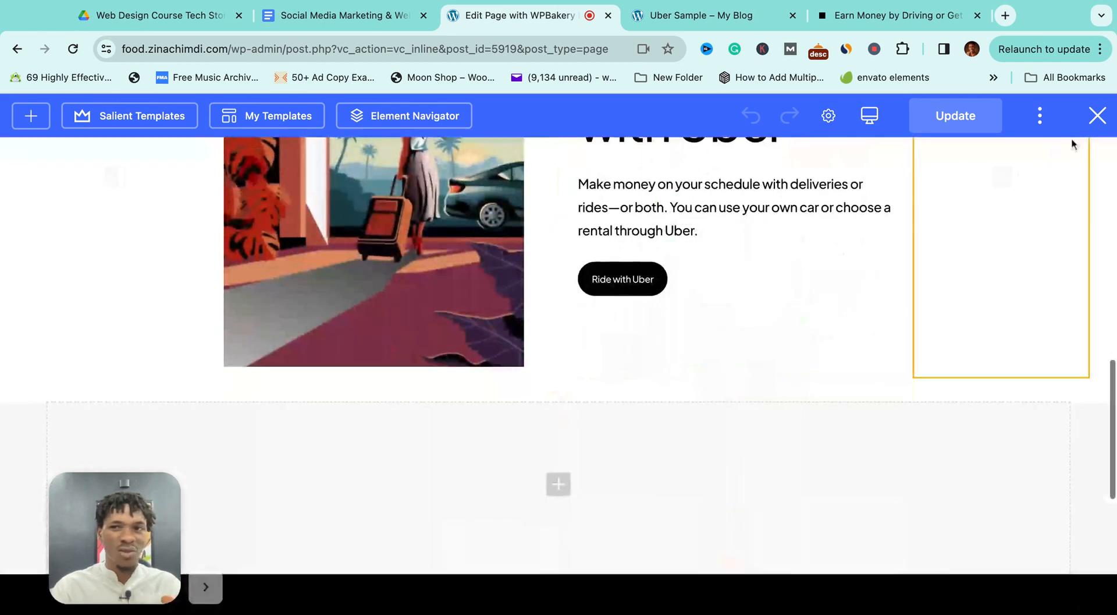
Close the Frontend Editor and review the hero and drive sections on the published Uber Sample page.
{"action": "left_click", "coordinate": [1096, 116]}
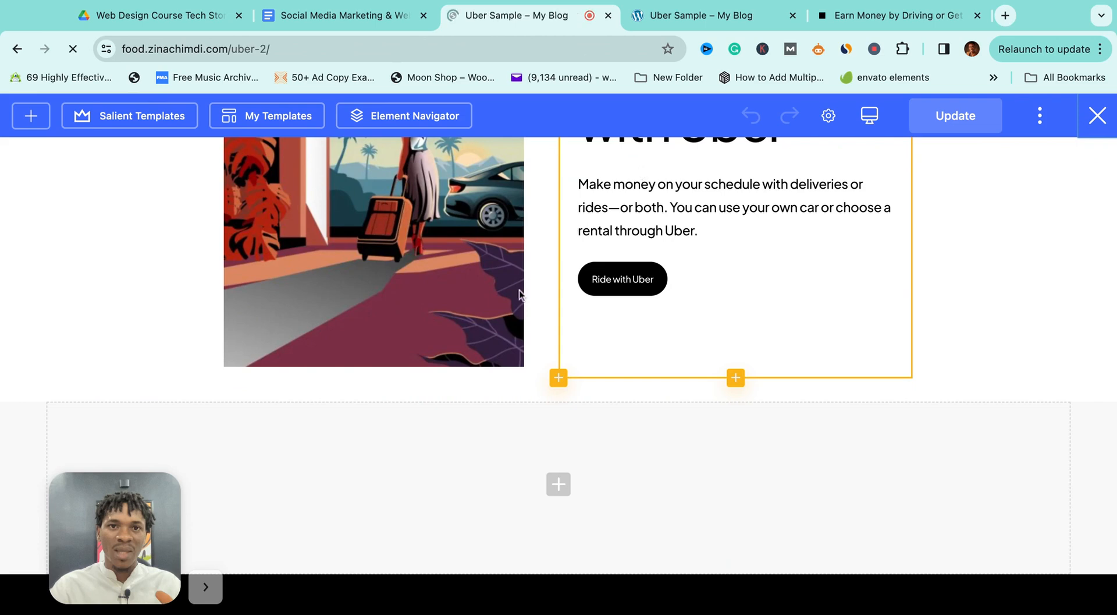
{"action": "scroll", "coordinate": [520, 294], "scroll_direction": "down", "scroll_amount": 5}
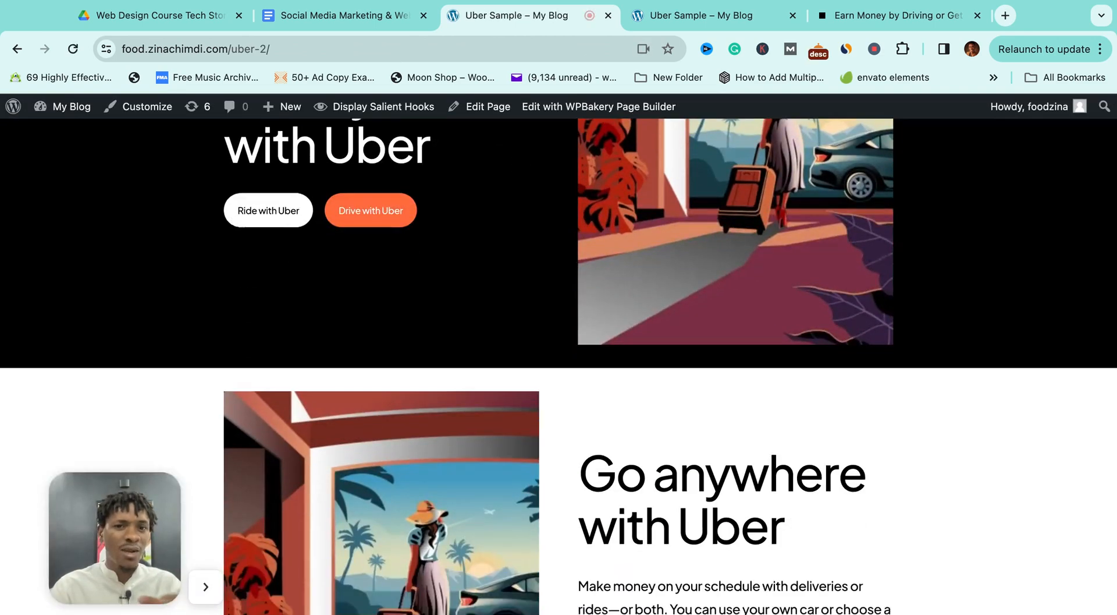
{"action": "scroll", "coordinate": [520, 290], "scroll_direction": "down", "scroll_amount": 4}
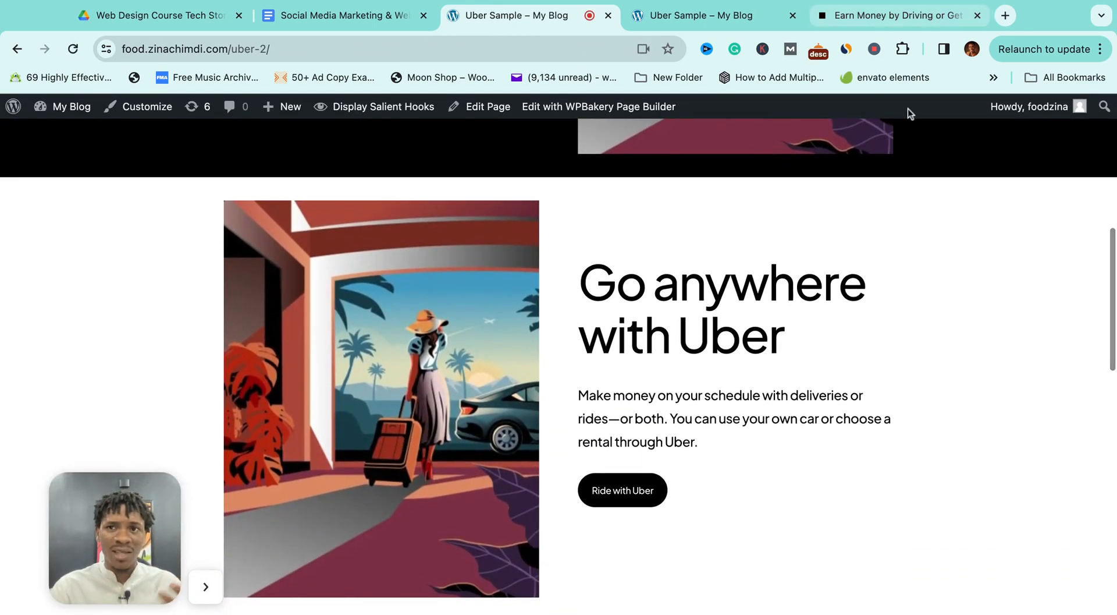
Open the site's homepage, food.zinachimdi.com, in a new browser tab and look over its heading and image.
{"action": "left_click", "coordinate": [1005, 16]}
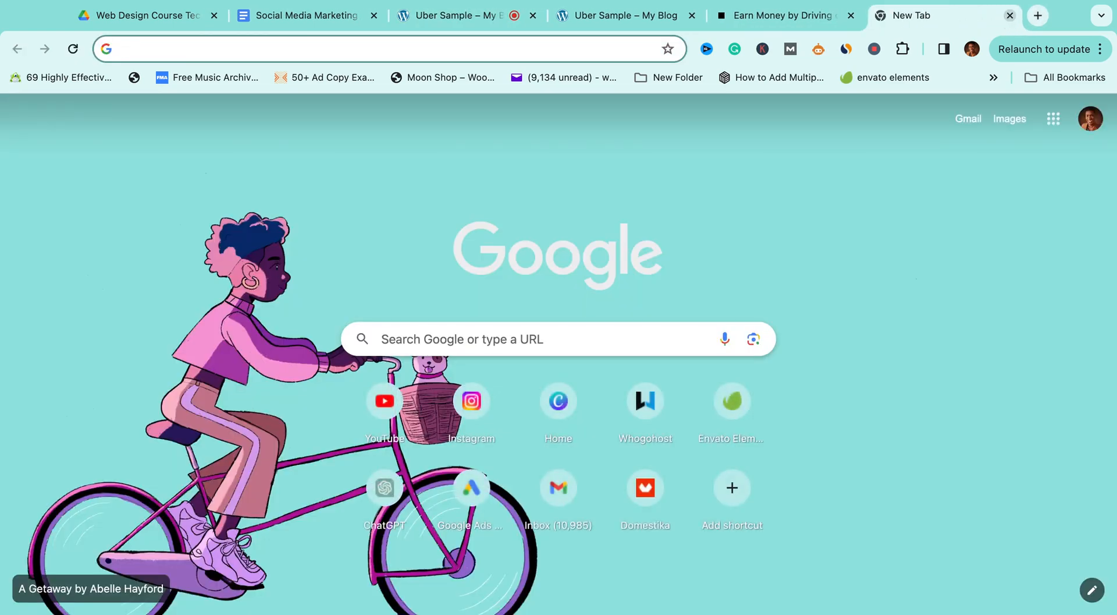
{"action": "type", "text": "foo"}
{"action": "key", "text": "Return"}
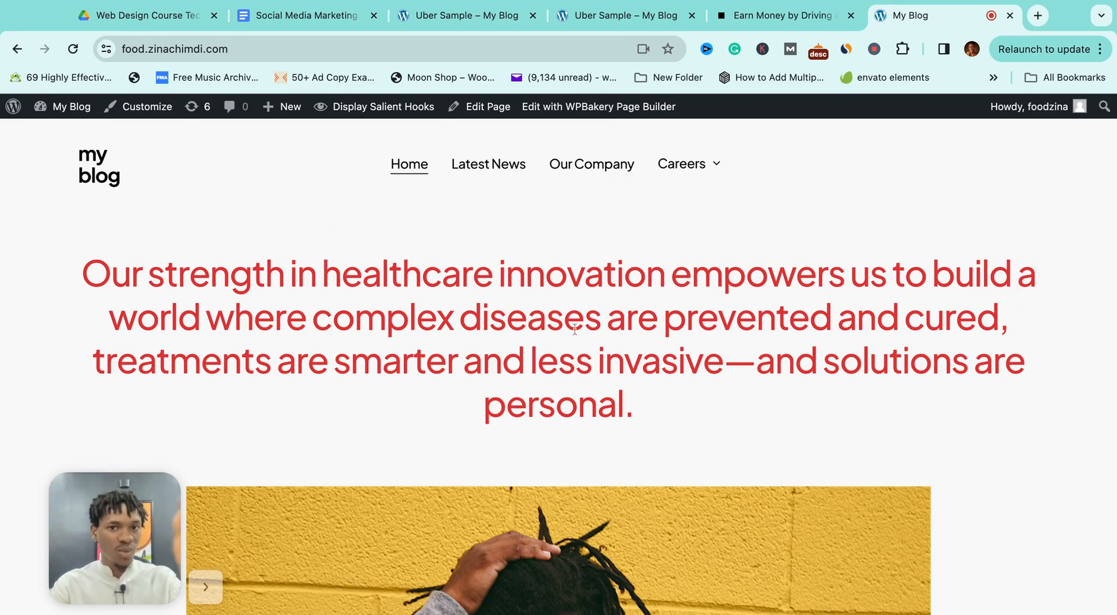
{"action": "scroll", "coordinate": [558, 329], "scroll_direction": "down", "scroll_amount": 6}
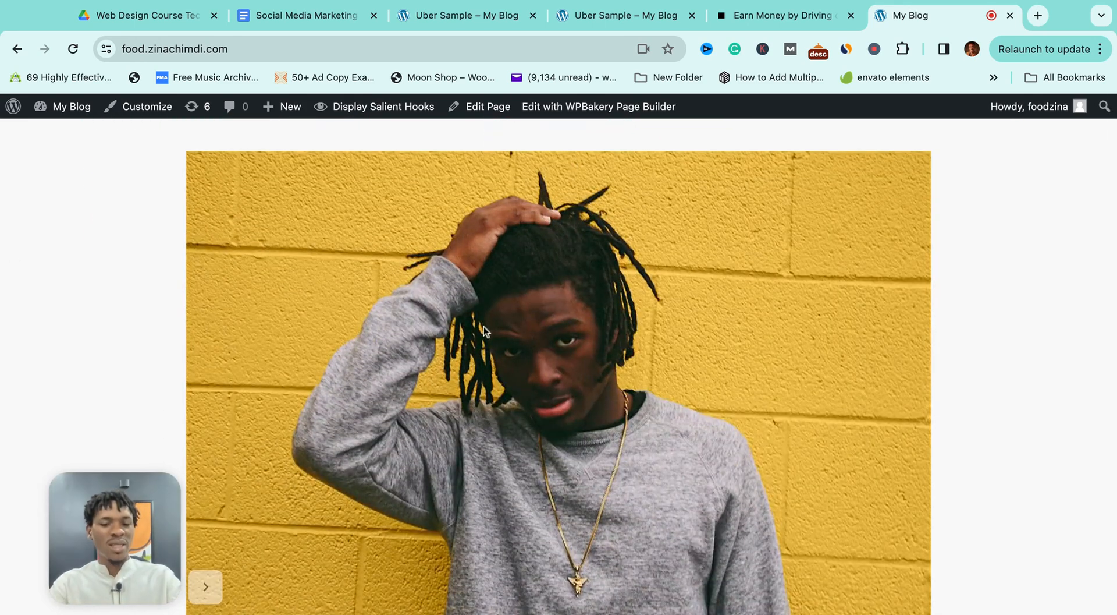
Look over the site homepage from the Innovative Medicine section down to the portrait image carousel.
{"action": "scroll", "coordinate": [484, 326], "scroll_direction": "down", "scroll_amount": 8}
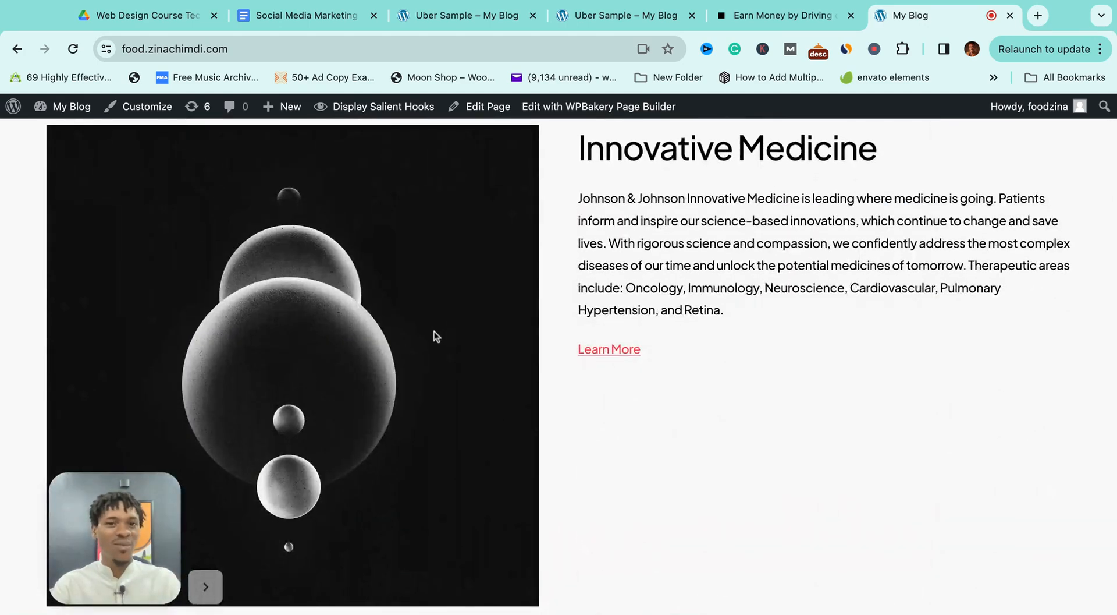
{"action": "scroll", "coordinate": [434, 331], "scroll_direction": "up", "scroll_amount": 2}
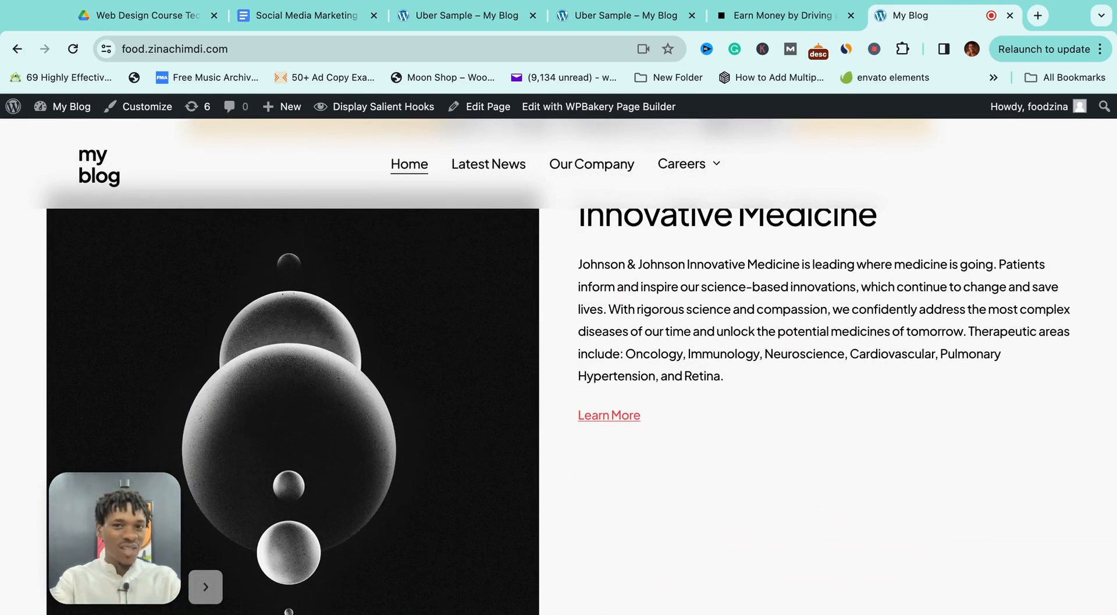
{"action": "scroll", "coordinate": [673, 340], "scroll_direction": "up", "scroll_amount": 2}
{"action": "scroll", "coordinate": [672, 340], "scroll_direction": "down", "scroll_amount": 8}
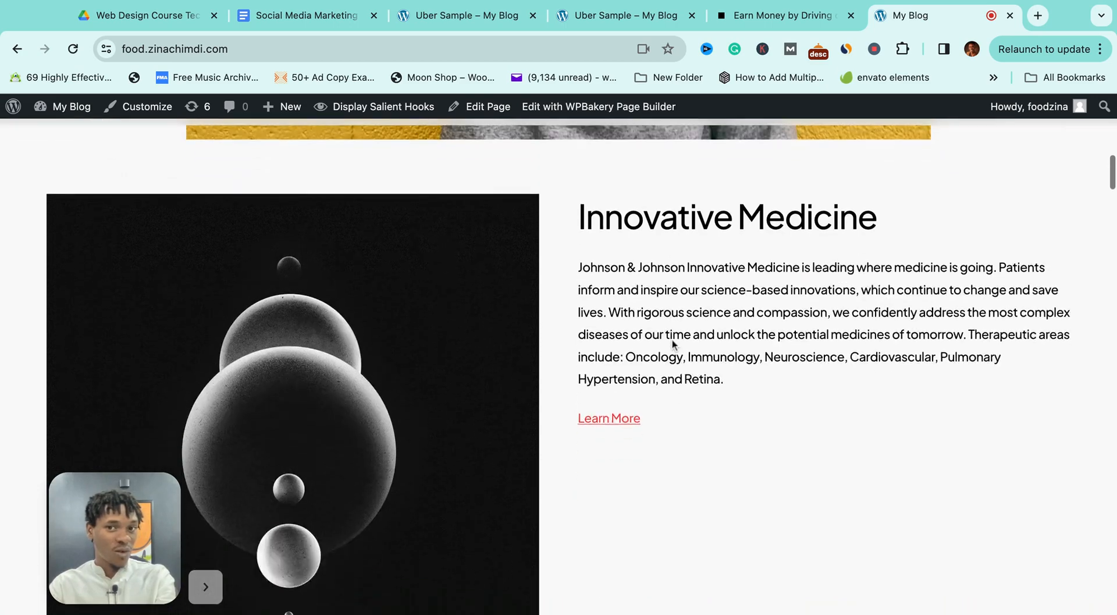
{"action": "scroll", "coordinate": [672, 343], "scroll_direction": "down", "scroll_amount": 15}
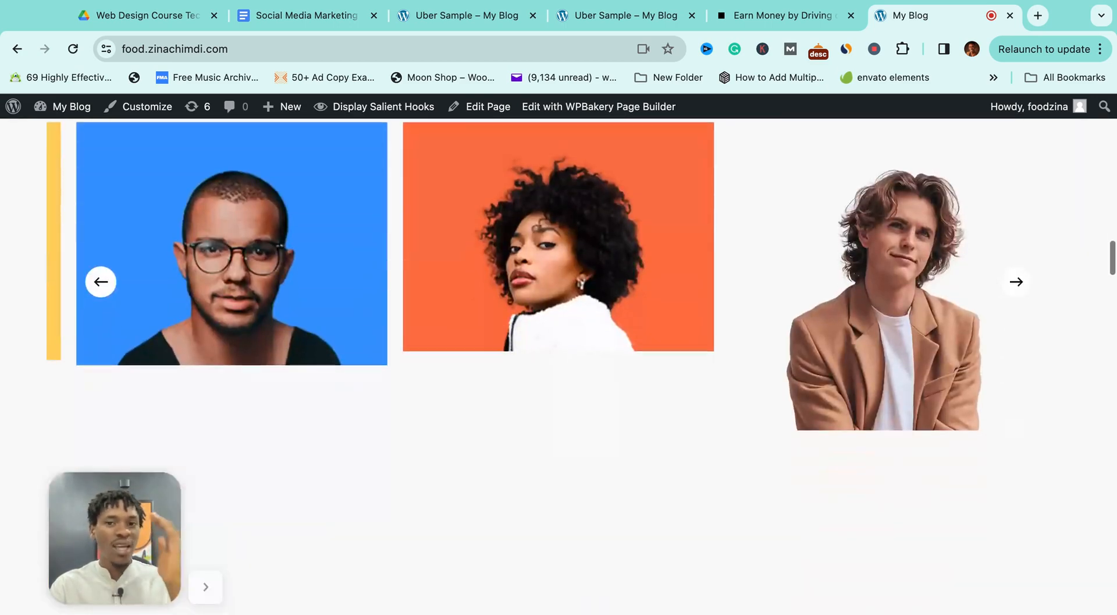
Open a new browser tab for looking up another company's website.
{"action": "left_click", "coordinate": [1038, 17]}
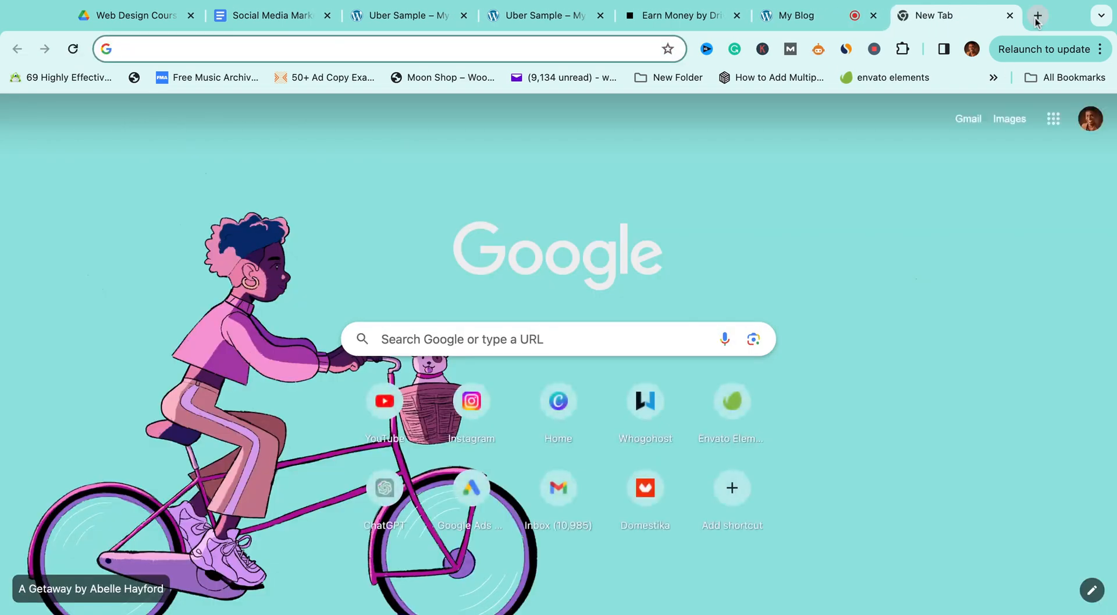
{"action": "type", "text": "oando"}
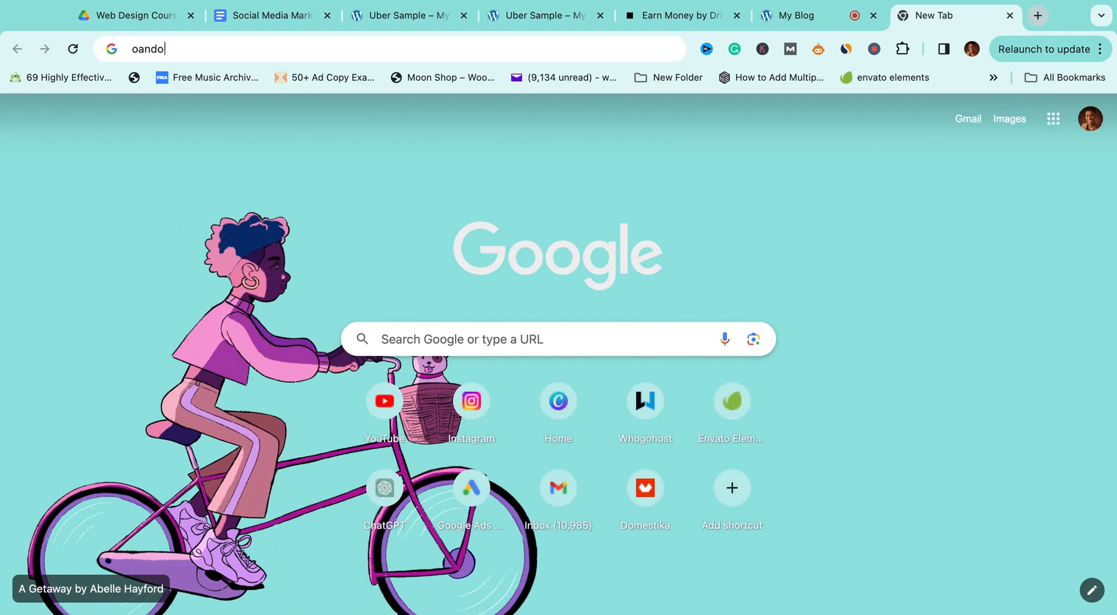
{"action": "key", "text": "BackSpace"}
{"action": "key", "text": "BackSpace"}
{"action": "key", "text": "BackSpace"}
{"action": "key", "text": "BackSpace"}
{"action": "key", "text": "BackSpace"}
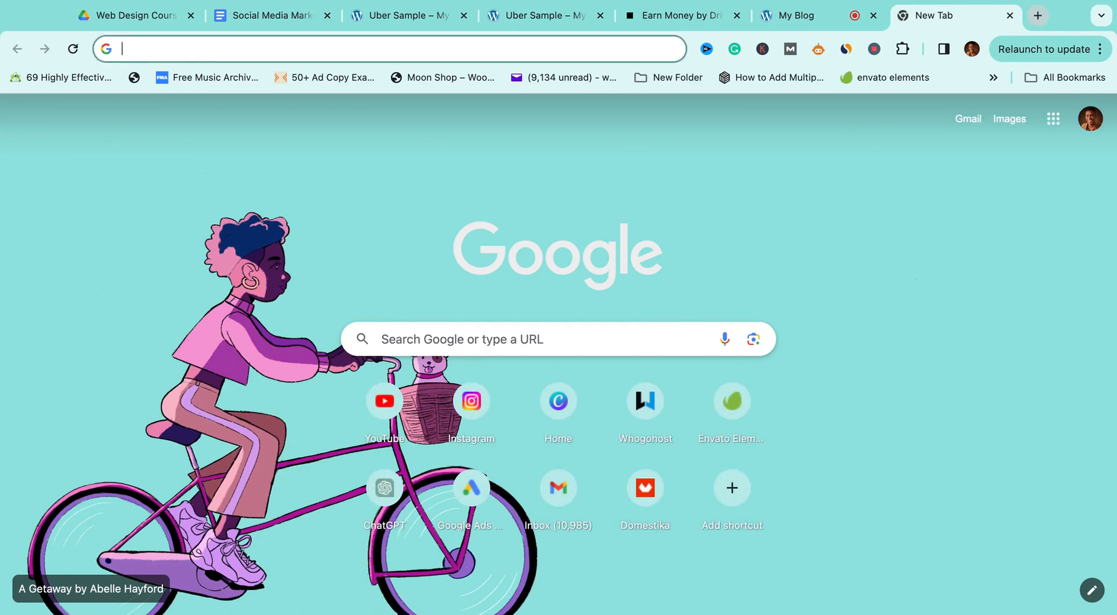
Open the NNPC website, nnpcgroup.com, using the query "nnpc website", and decline its optional cookies.
{"action": "type", "text": "nnpc website"}
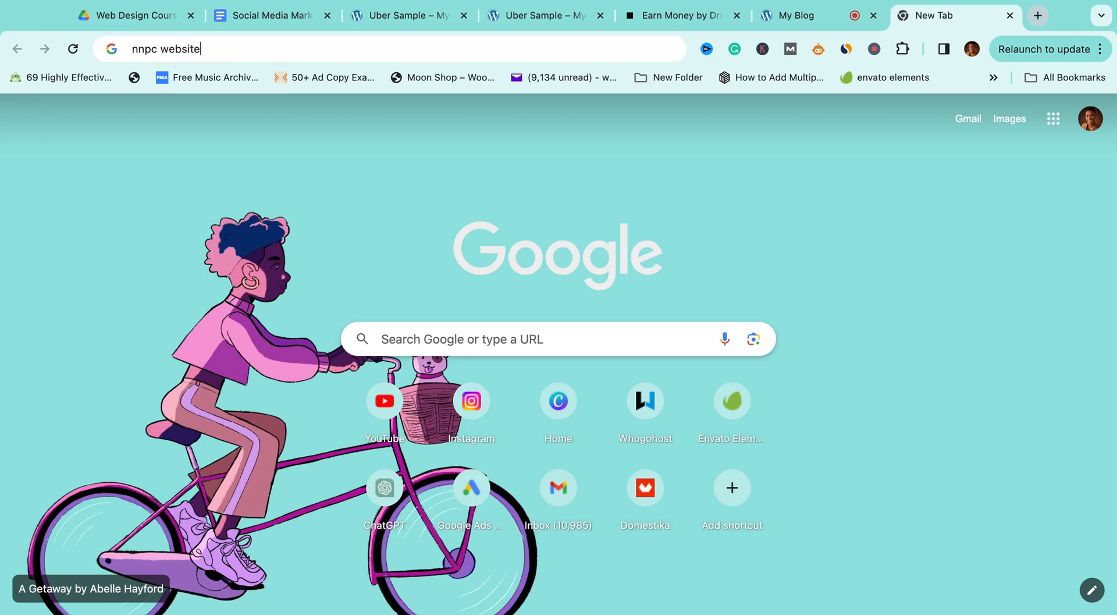
{"action": "key", "text": "Return"}
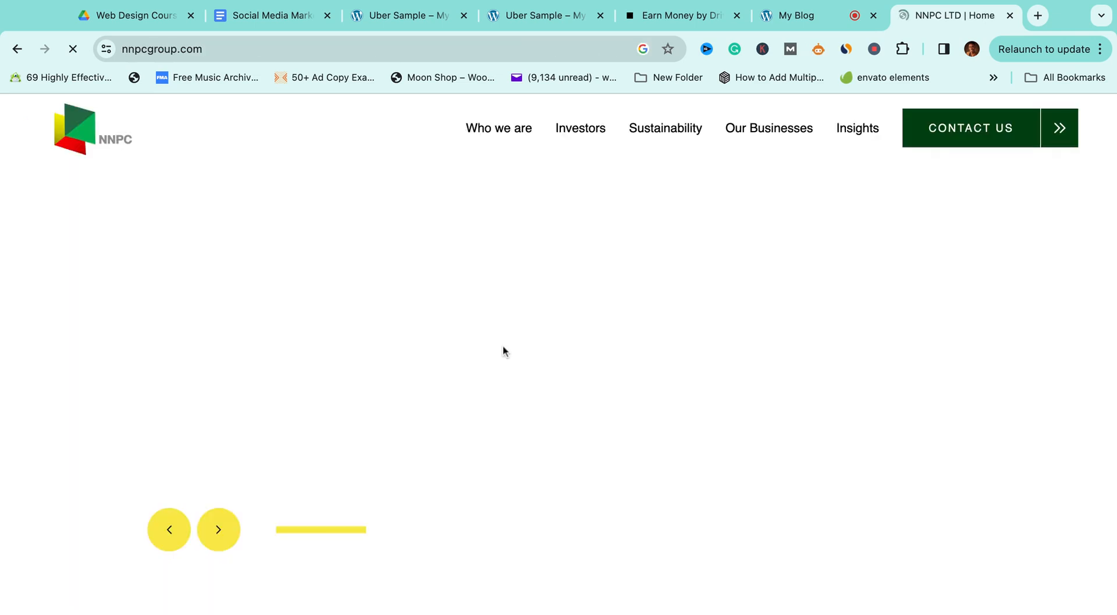
{"action": "scroll", "coordinate": [505, 350], "scroll_direction": "down", "scroll_amount": 1}
{"action": "scroll", "coordinate": [505, 351], "scroll_direction": "up", "scroll_amount": 1}
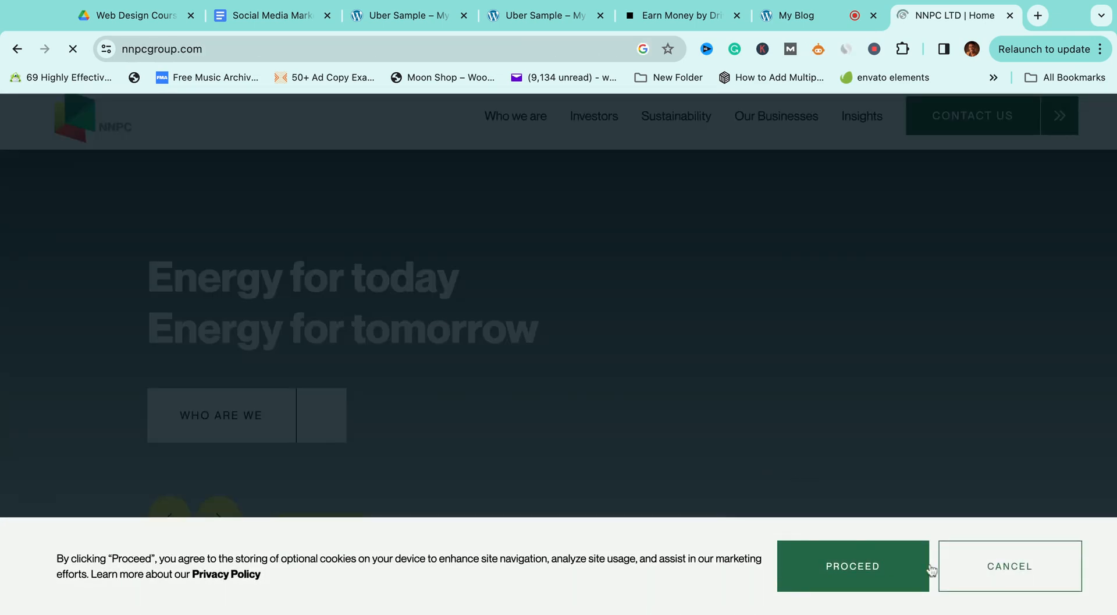
{"action": "left_click", "coordinate": [968, 575]}
Look over the NNPC homepage's hero slider, founding statement and company statistics sections.
{"action": "scroll", "coordinate": [579, 420], "scroll_direction": "down", "scroll_amount": 3}
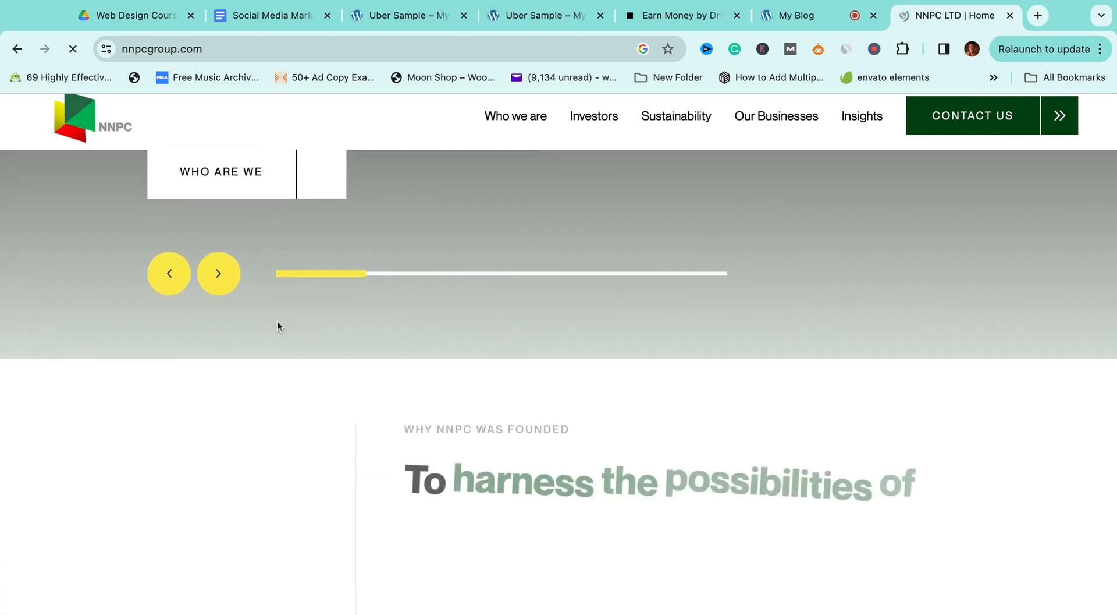
{"action": "scroll", "coordinate": [277, 324], "scroll_direction": "down", "scroll_amount": 10}
{"action": "scroll", "coordinate": [451, 320], "scroll_direction": "up", "scroll_amount": 10}
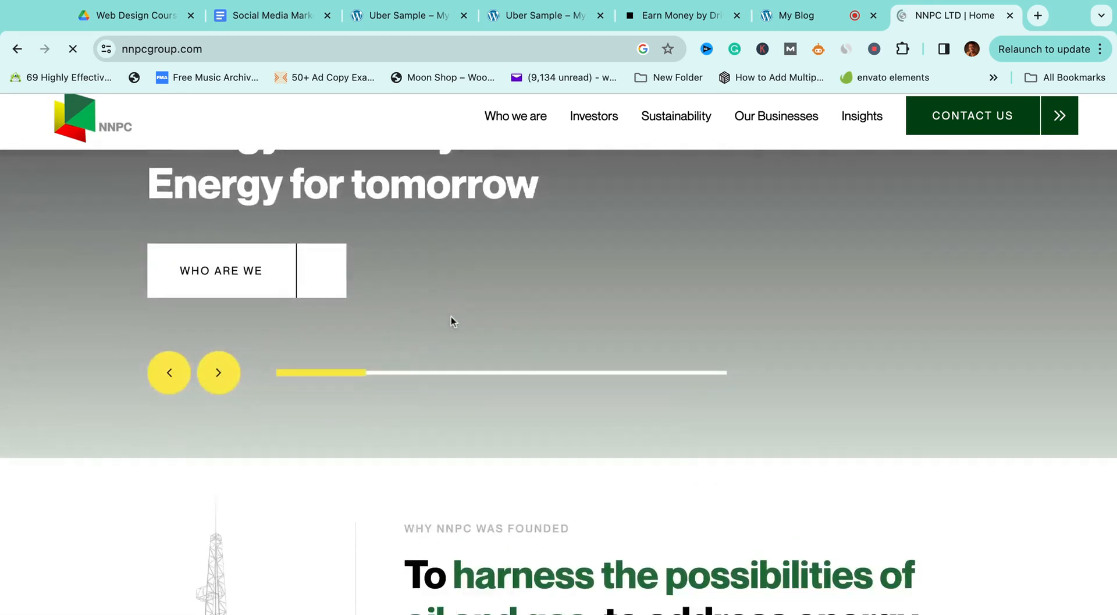
{"action": "scroll", "coordinate": [451, 320], "scroll_direction": "down", "scroll_amount": 5}
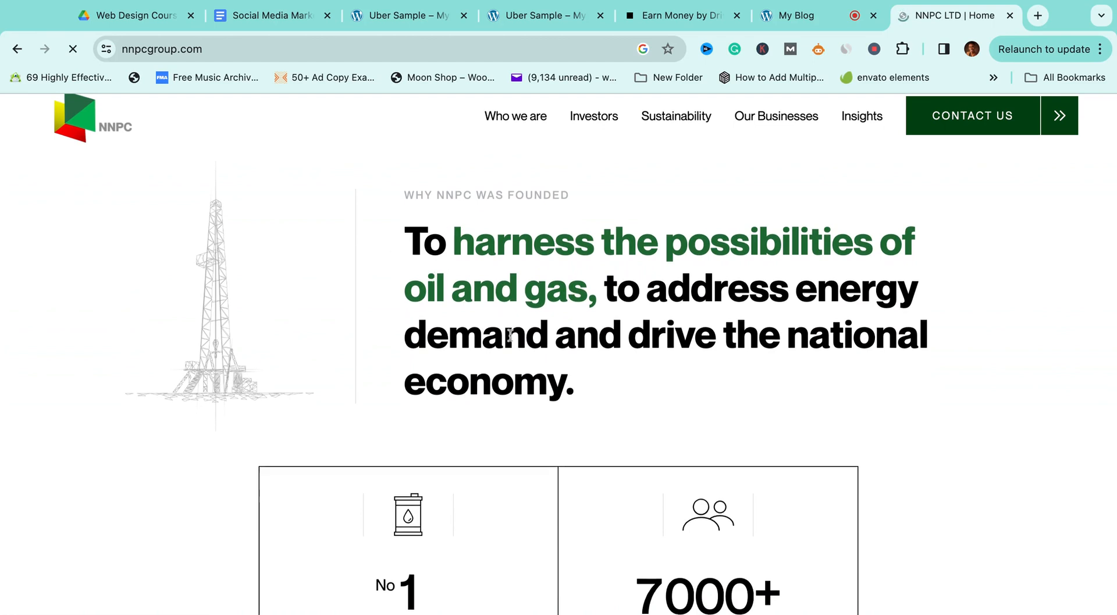
{"action": "scroll", "coordinate": [506, 332], "scroll_direction": "down", "scroll_amount": 4}
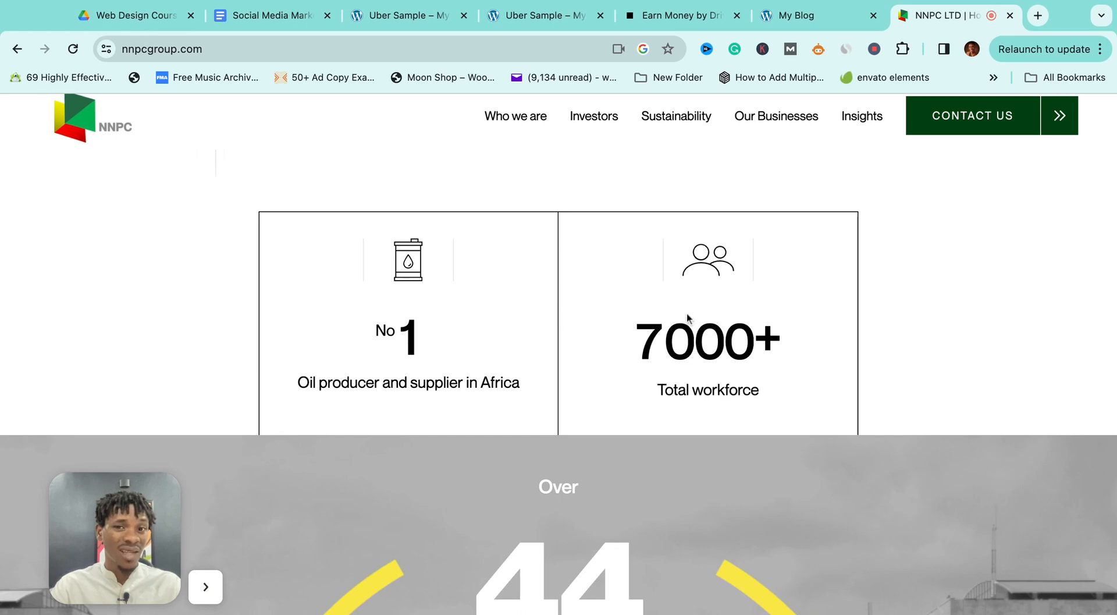
{"action": "scroll", "coordinate": [687, 318], "scroll_direction": "down", "scroll_amount": 1}
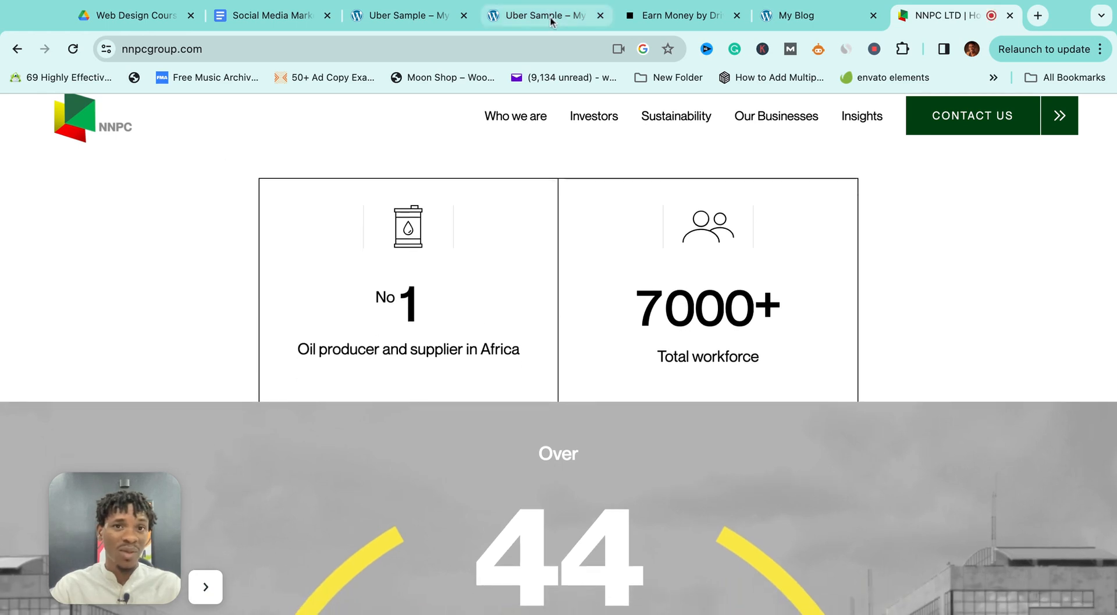
Return to the published Uber Sample page and open it in the WordPress page editor.
{"action": "left_click", "coordinate": [409, 15]}
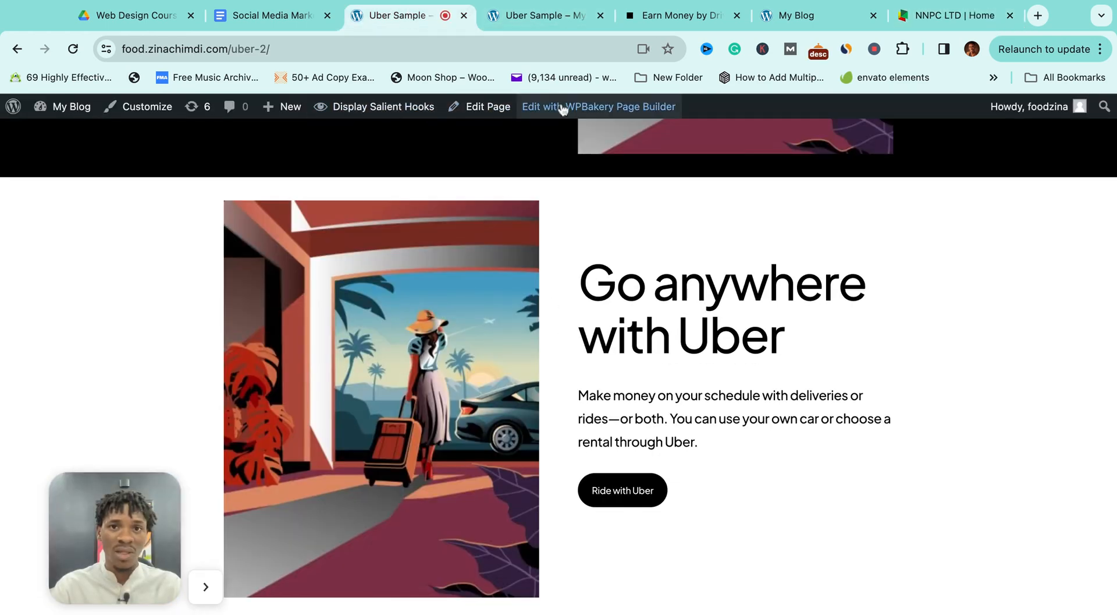
{"action": "left_click", "coordinate": [488, 109]}
Go back to the NNPC homepage and look over the remaining sections down to its footer.
{"action": "left_click", "coordinate": [898, 21]}
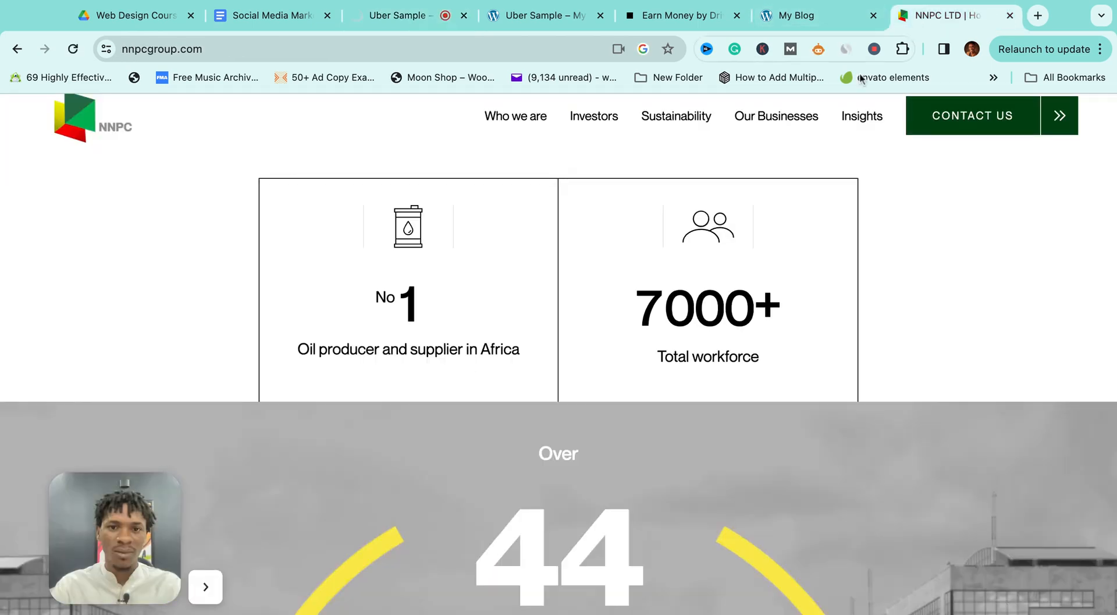
{"action": "scroll", "coordinate": [525, 327], "scroll_direction": "down", "scroll_amount": 10}
{"action": "scroll", "coordinate": [525, 327], "scroll_direction": "down", "scroll_amount": 15}
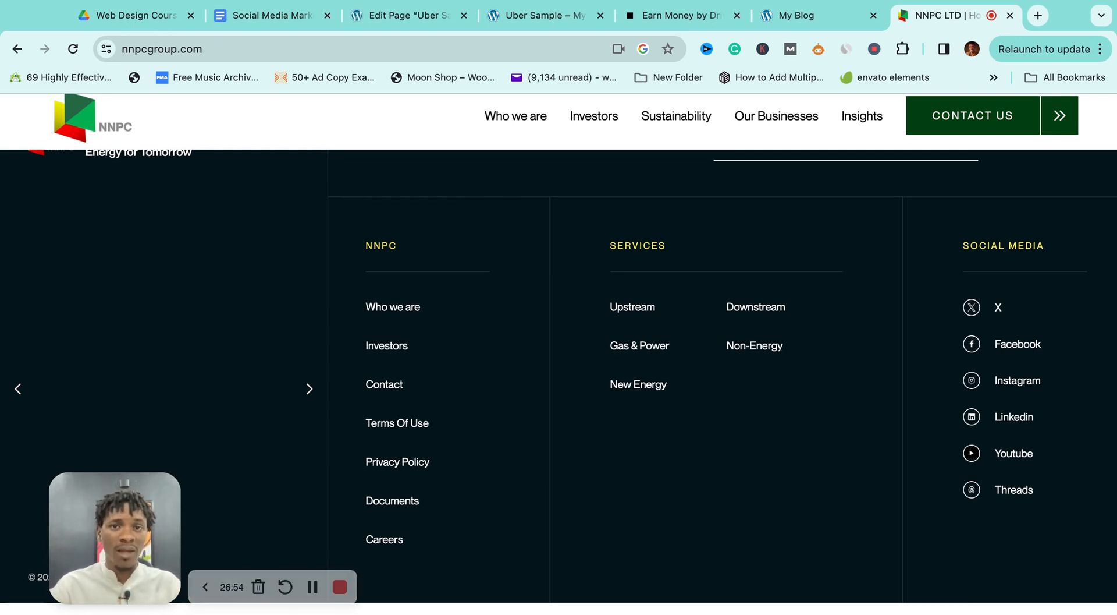
Switch to the original Uber homepage, uber.com/ng/en/, and review its sections from the app downloads back up to the hero.
{"action": "left_click", "coordinate": [680, 22]}
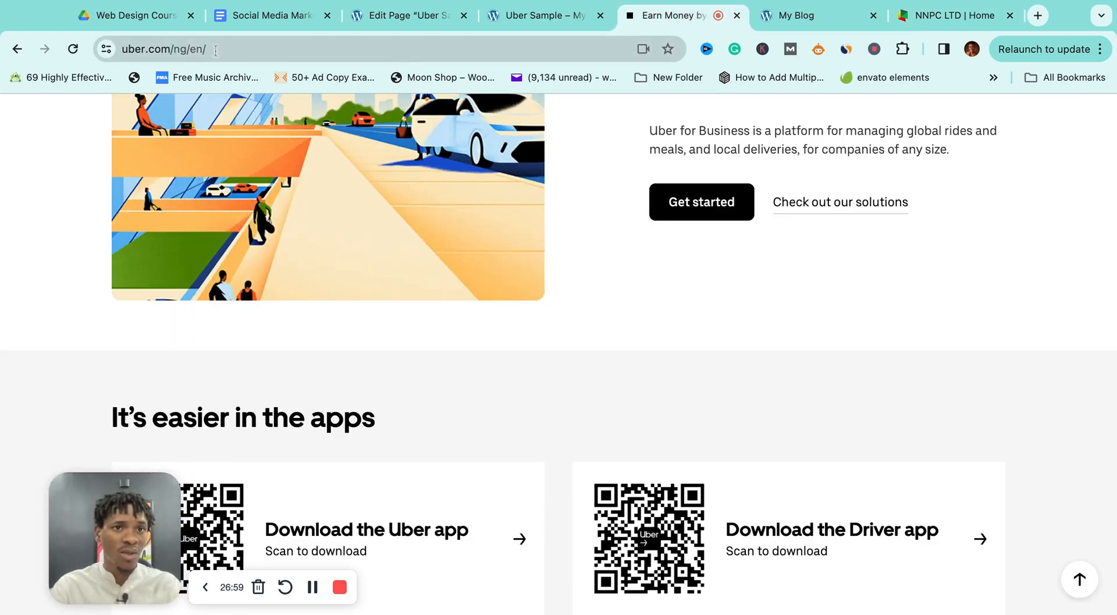
{"action": "left_click", "coordinate": [193, 50]}
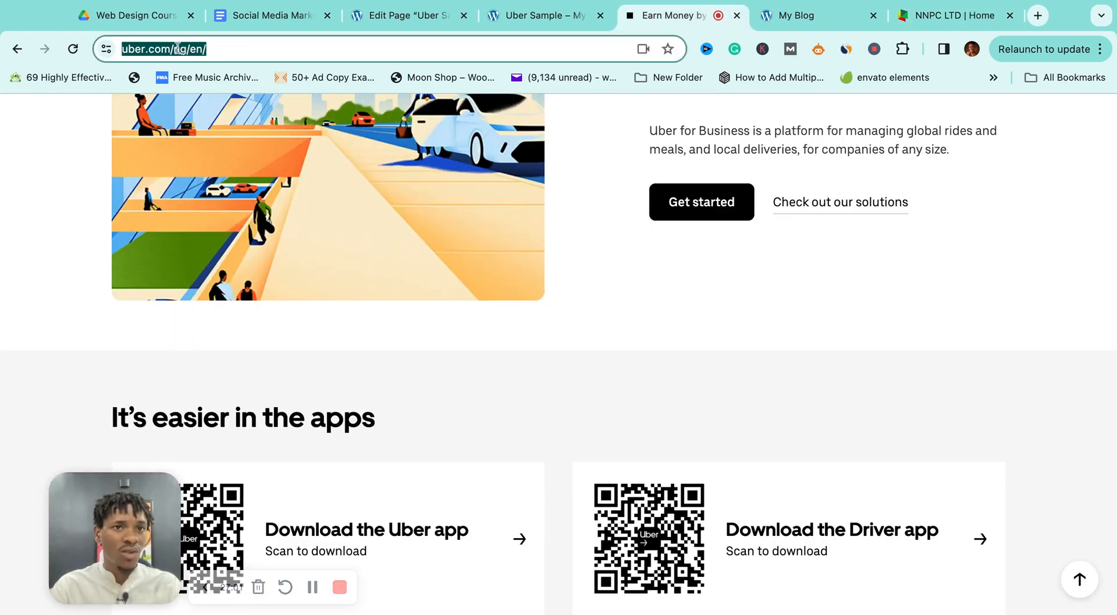
{"action": "left_click", "coordinate": [579, 285]}
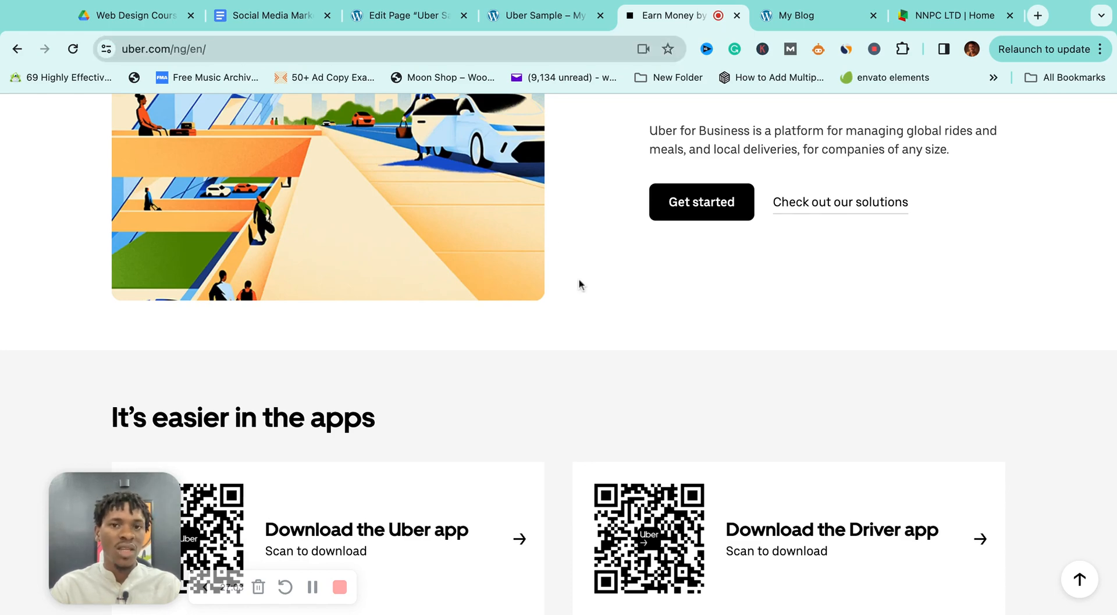
{"action": "scroll", "coordinate": [579, 284], "scroll_direction": "up", "scroll_amount": 10}
{"action": "scroll", "coordinate": [579, 284], "scroll_direction": "up", "scroll_amount": 10}
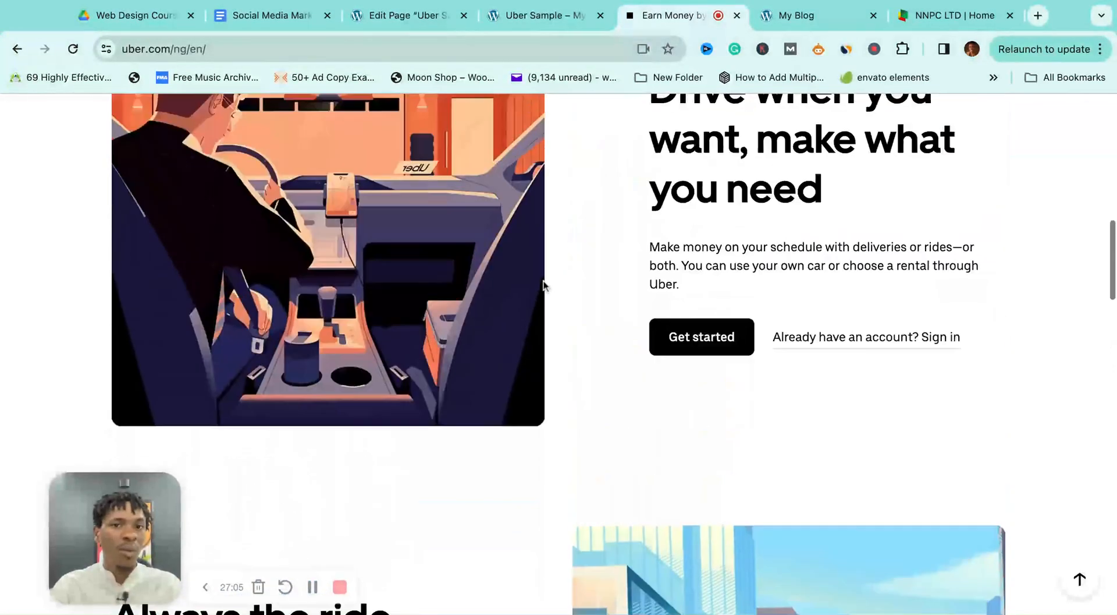
{"action": "scroll", "coordinate": [533, 335], "scroll_direction": "up", "scroll_amount": 3}
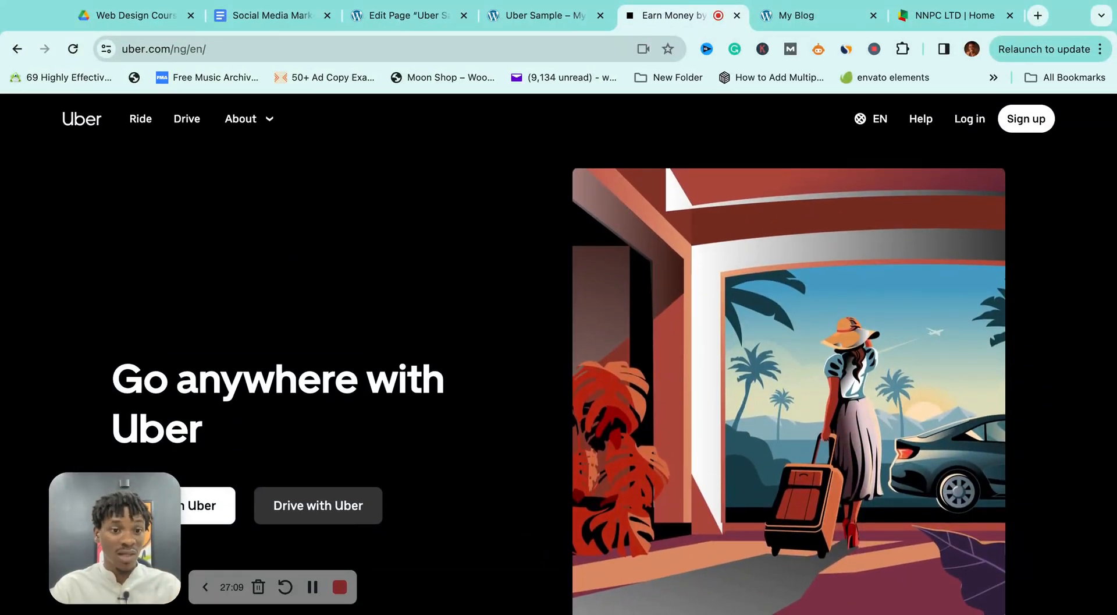
Examine the Uber homepage's hero section with its navigation header, "Go anywhere with Uber" heading, two buttons and illustration.
{"action": "scroll", "coordinate": [559, 354], "scroll_direction": "down", "scroll_amount": 1}
{"action": "scroll", "coordinate": [558, 354], "scroll_direction": "up", "scroll_amount": 1}
{"action": "scroll", "coordinate": [559, 354], "scroll_direction": "down", "scroll_amount": 1}
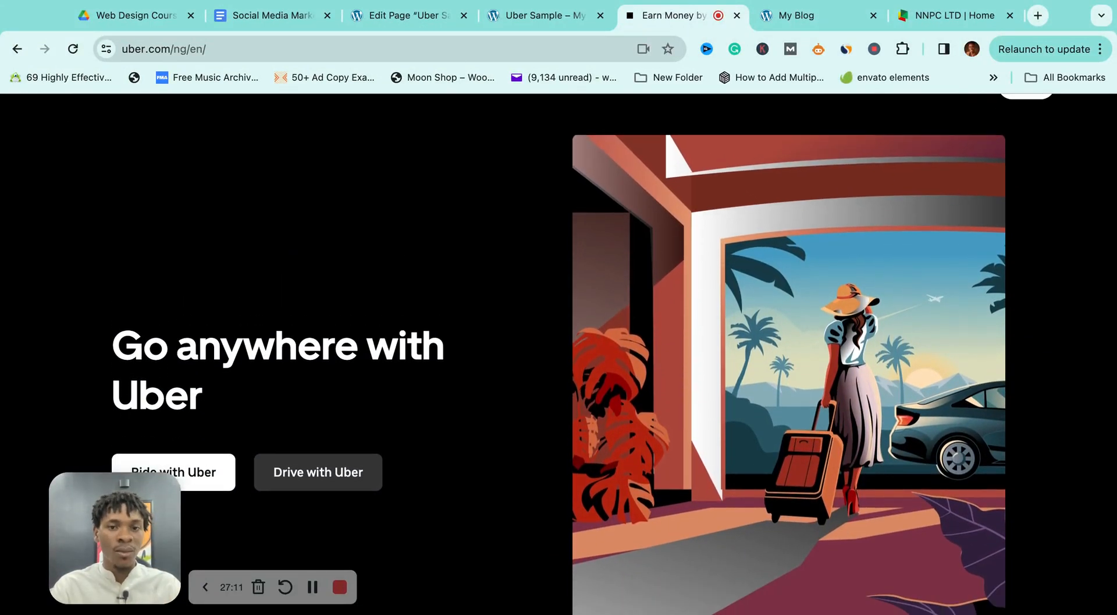
{"action": "scroll", "coordinate": [559, 354], "scroll_direction": "down", "scroll_amount": 1}
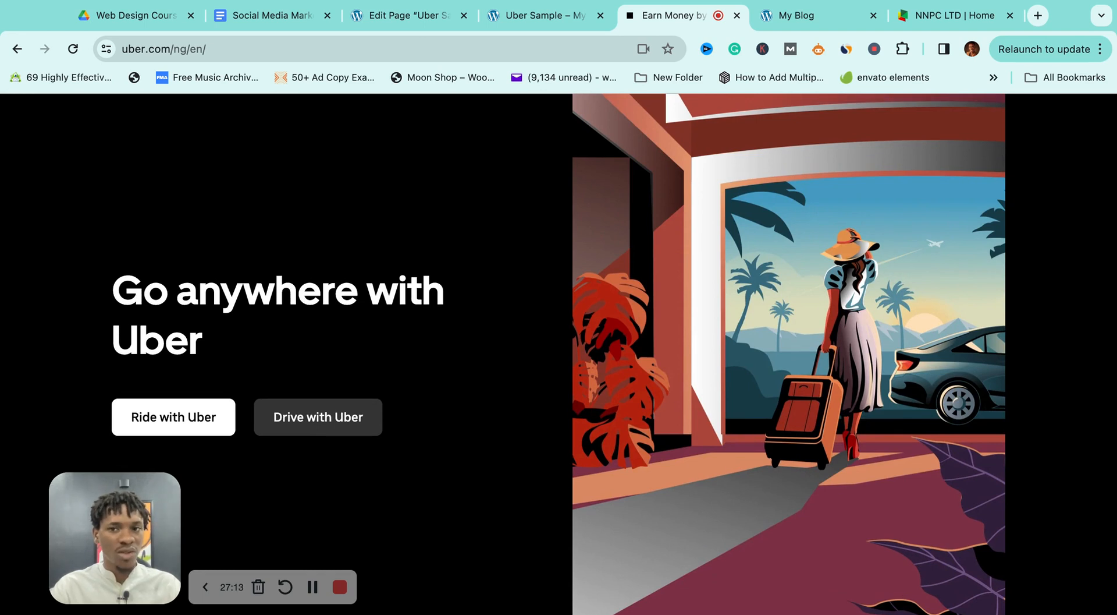
{"action": "scroll", "coordinate": [559, 354], "scroll_direction": "up", "scroll_amount": 2}
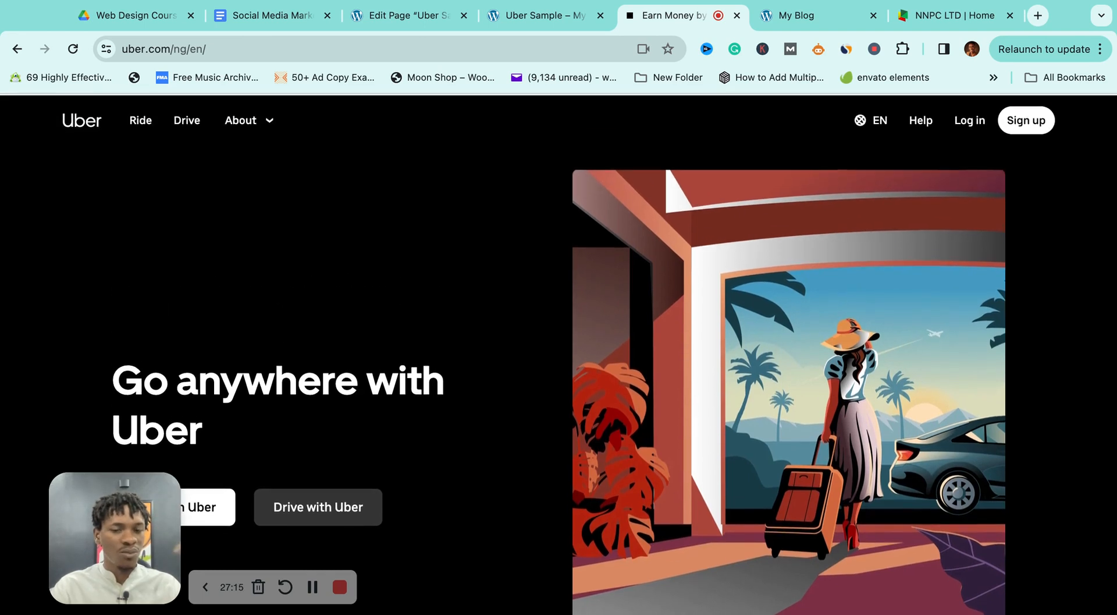
{"action": "scroll", "coordinate": [559, 354], "scroll_direction": "down", "scroll_amount": 1}
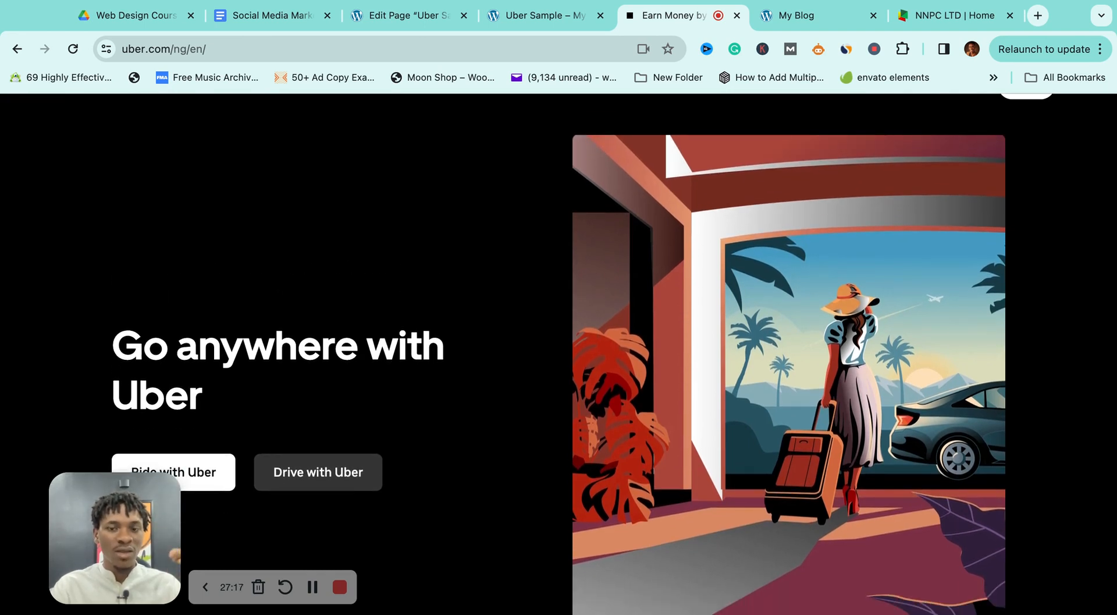
{"action": "scroll", "coordinate": [559, 353], "scroll_direction": "down", "scroll_amount": 1}
{"action": "scroll", "coordinate": [559, 354], "scroll_direction": "up", "scroll_amount": 2}
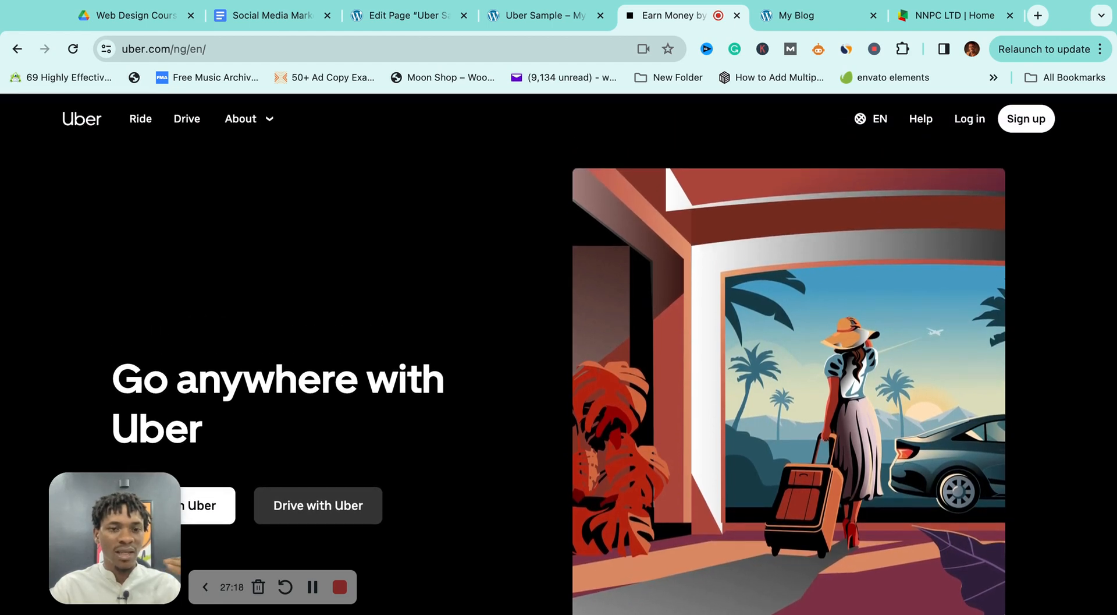